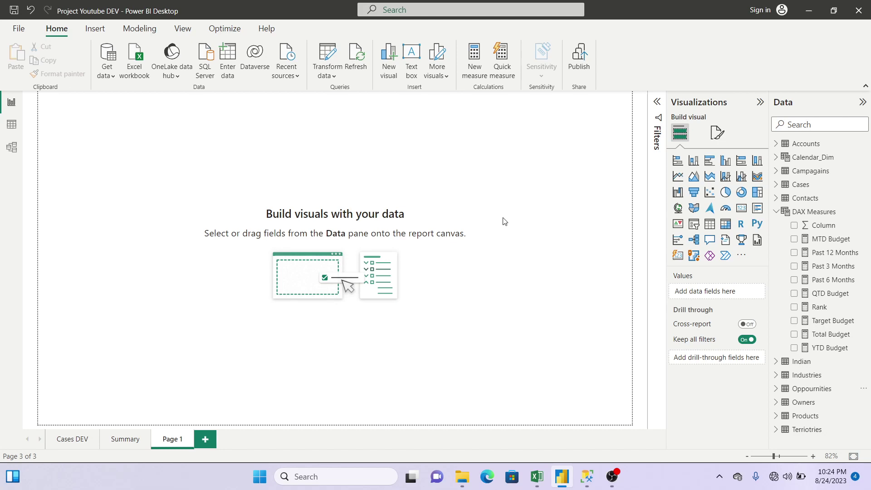
Step: Switch to the BRS Document workbook in Excel and review the column mapping and the DEV and PROD environment entries
{"action": "left_click", "coordinate": [538, 481]}
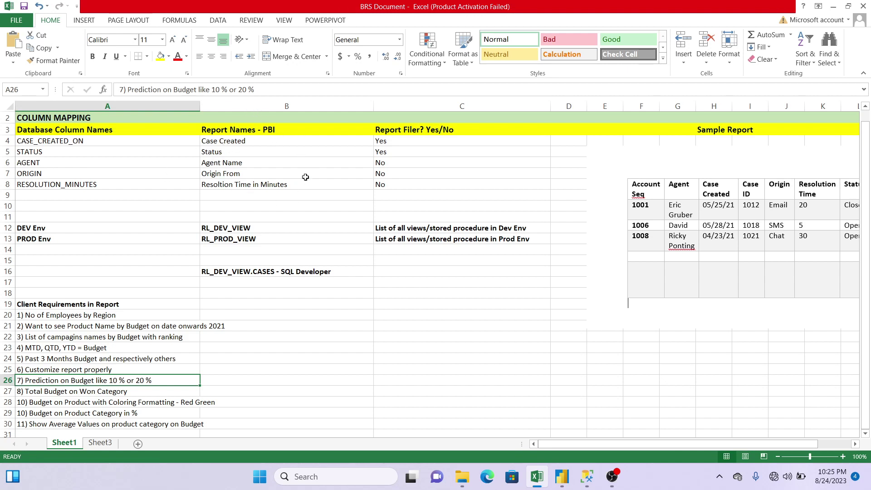
{"action": "left_click", "coordinate": [264, 150]}
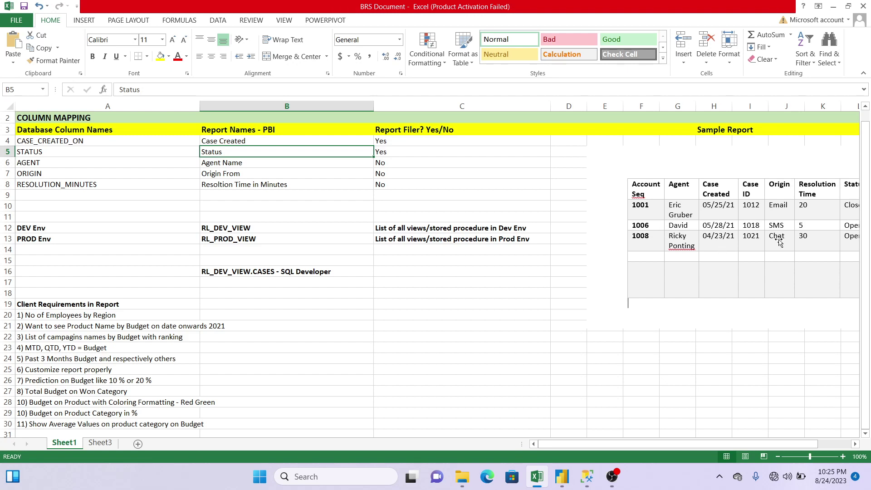
{"action": "left_click", "coordinate": [101, 228]}
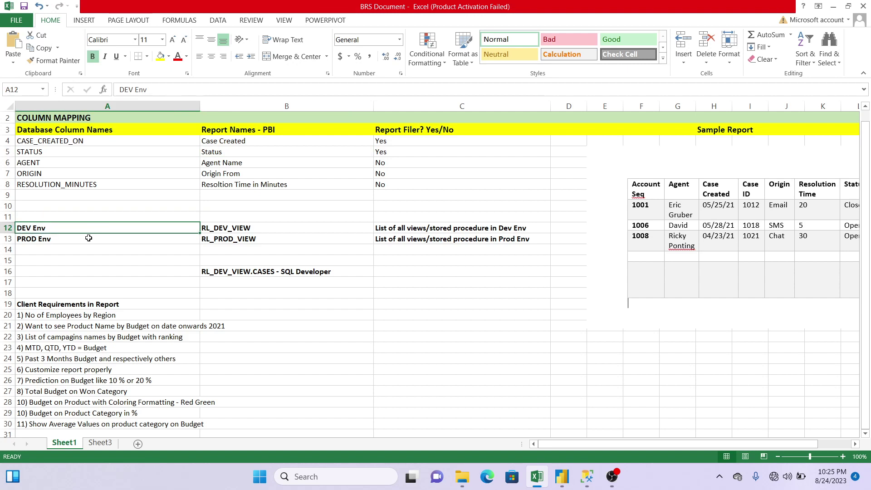
{"action": "left_click", "coordinate": [89, 238]}
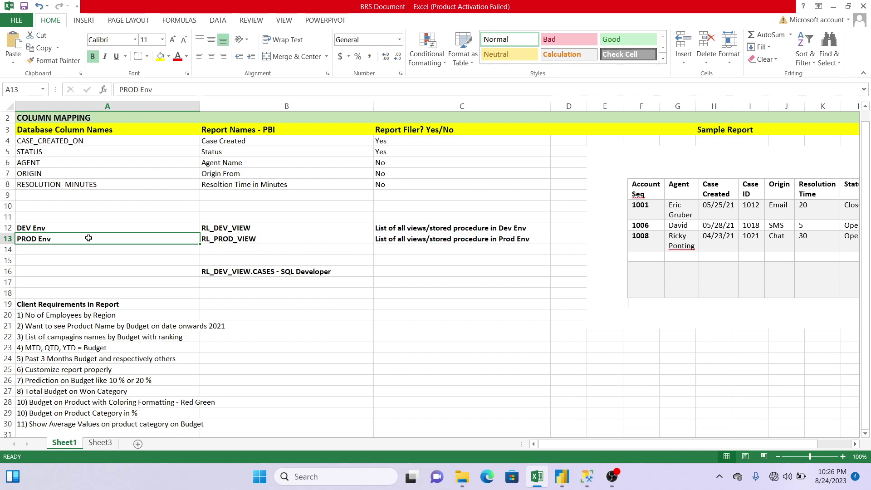
Step: Replace "Budget" with "Employees" in requirement 7 in cell A26, so it reads "7) Prediction on Employees like 10 % or 20 %"
{"action": "left_click", "coordinate": [155, 383]}
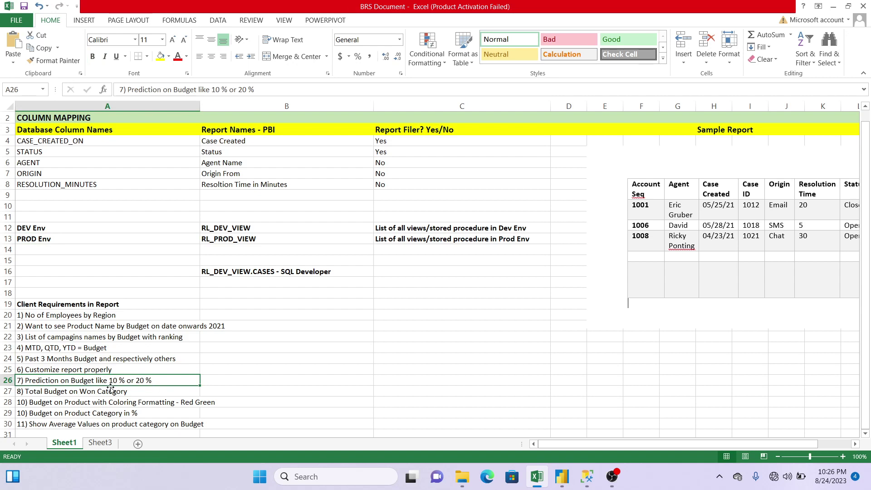
{"action": "double_click", "coordinate": [94, 382]}
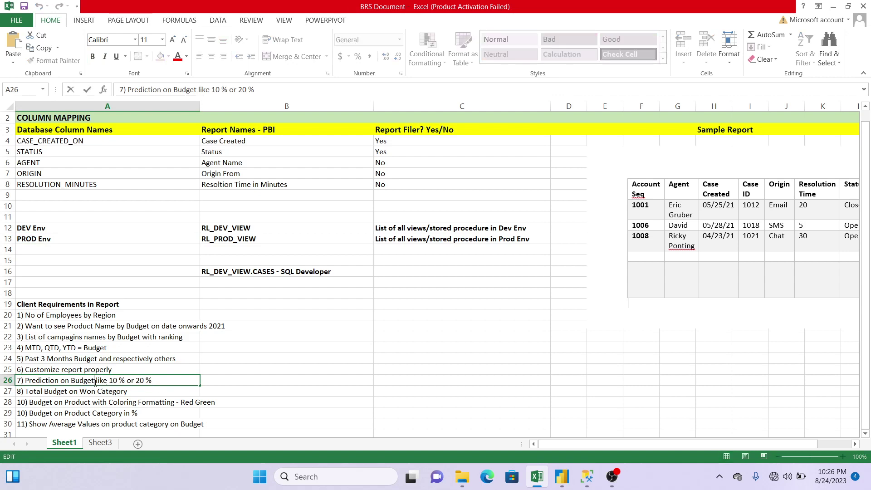
{"action": "key", "text": "BackSpace"}
{"action": "key", "text": "BackSpace"}
{"action": "key", "text": "BackSpace"}
{"action": "key", "text": "BackSpace"}
{"action": "key", "text": "BackSpace"}
{"action": "key", "text": "BackSpace"}
{"action": "type", "text": "Emp"}
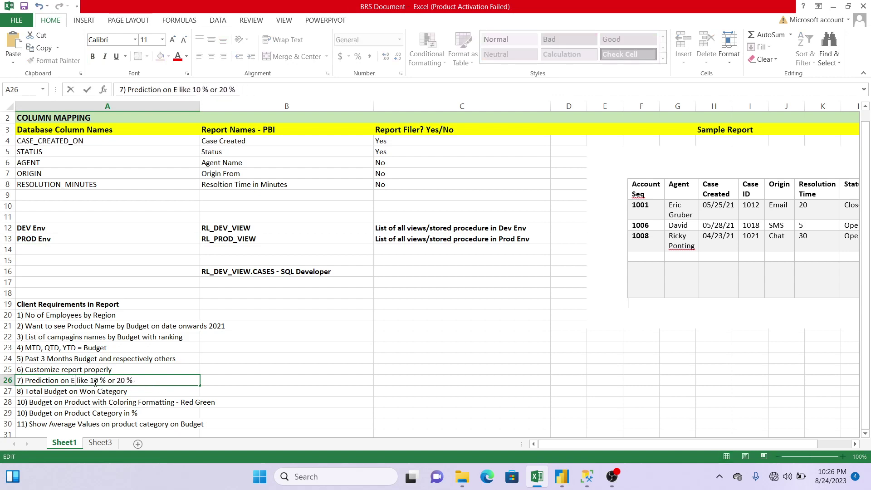
{"action": "type", "text": "loyees"}
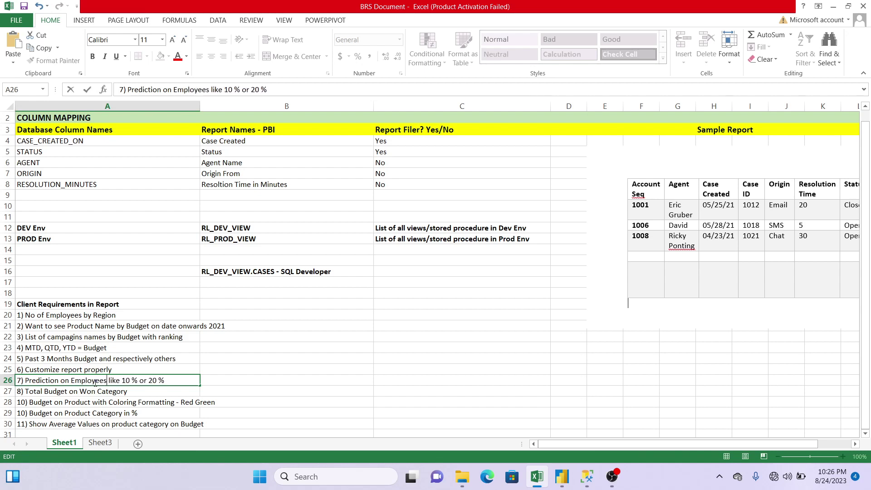
{"action": "left_click", "coordinate": [247, 380]}
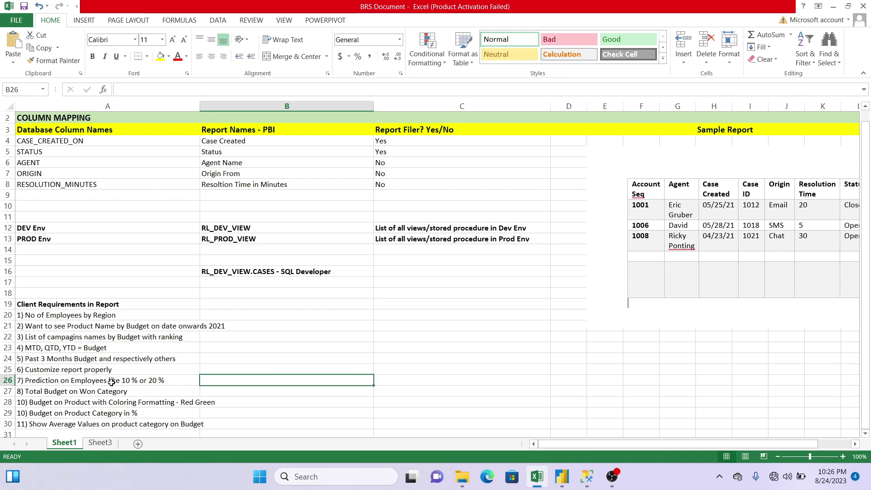
Step: Switch to Power BI Desktop and examine the Number_of_Employees column of the Accounts table in the table view
{"action": "left_click", "coordinate": [562, 476]}
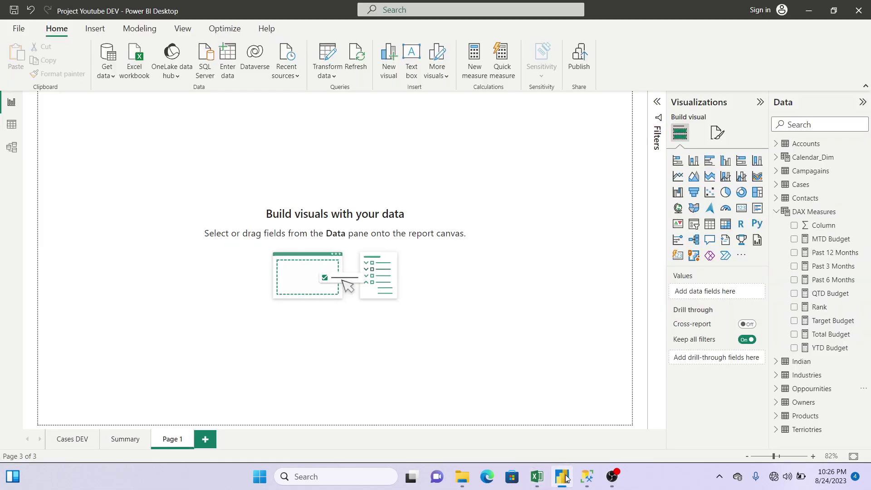
{"action": "left_click", "coordinate": [777, 213]}
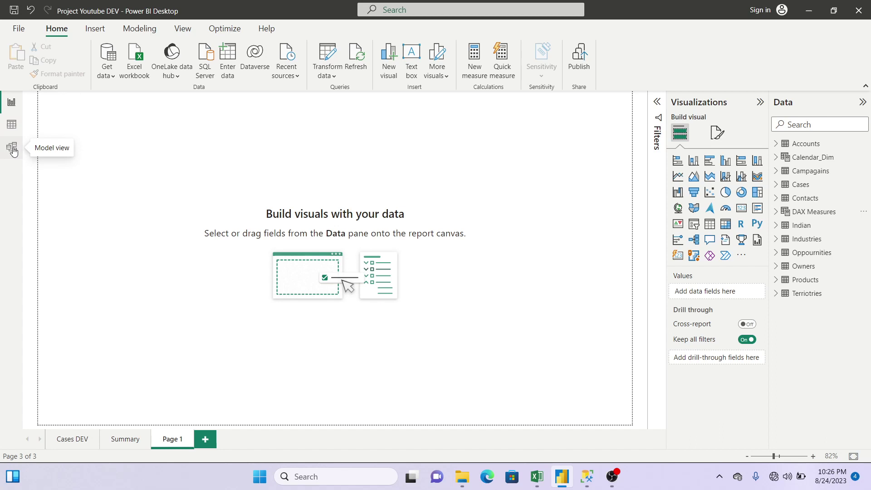
{"action": "left_click", "coordinate": [12, 124]}
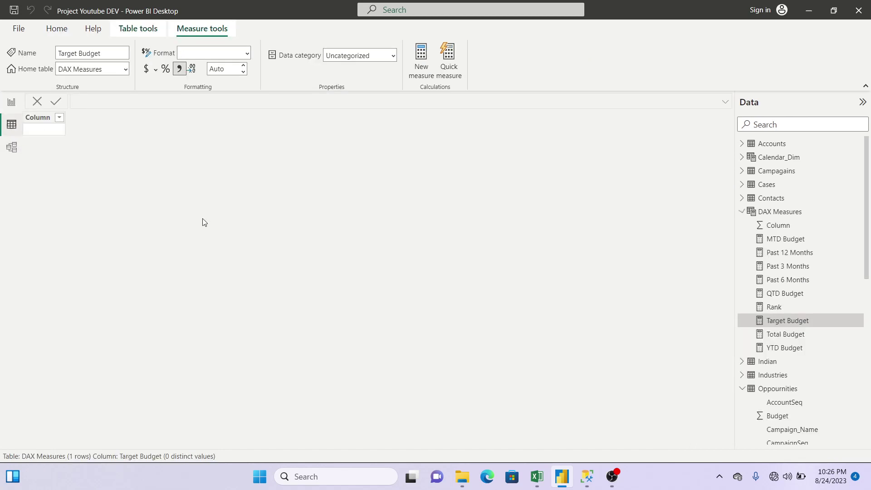
{"action": "left_click", "coordinate": [742, 212]}
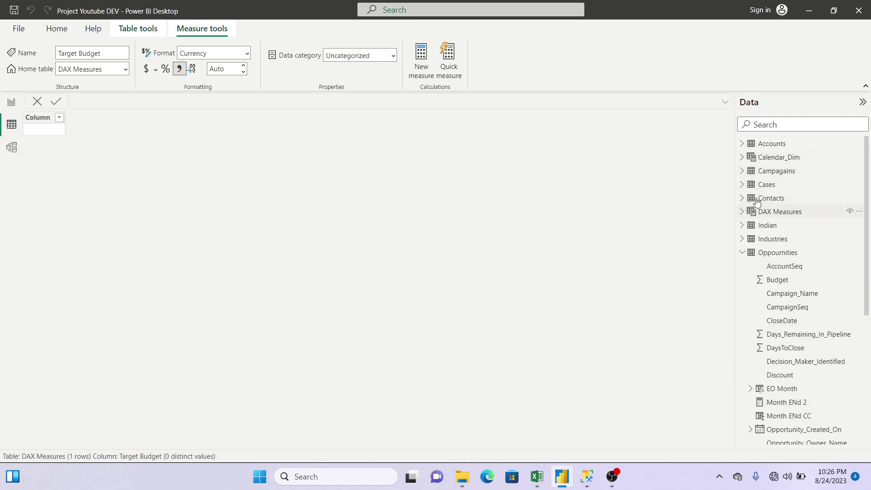
{"action": "left_click", "coordinate": [742, 252]}
{"action": "left_click", "coordinate": [776, 147]}
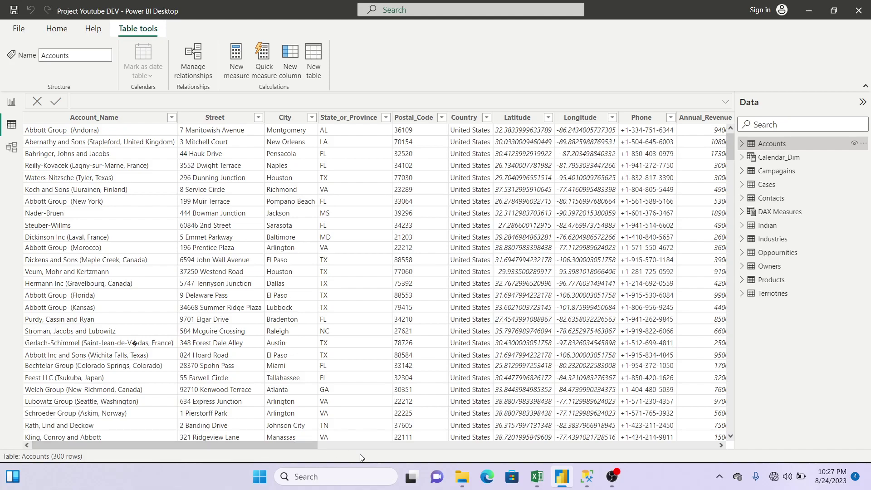
{"action": "left_click_drag", "start_coordinate": [312, 447], "coordinate": [436, 456]}
{"action": "left_click", "coordinate": [486, 119]}
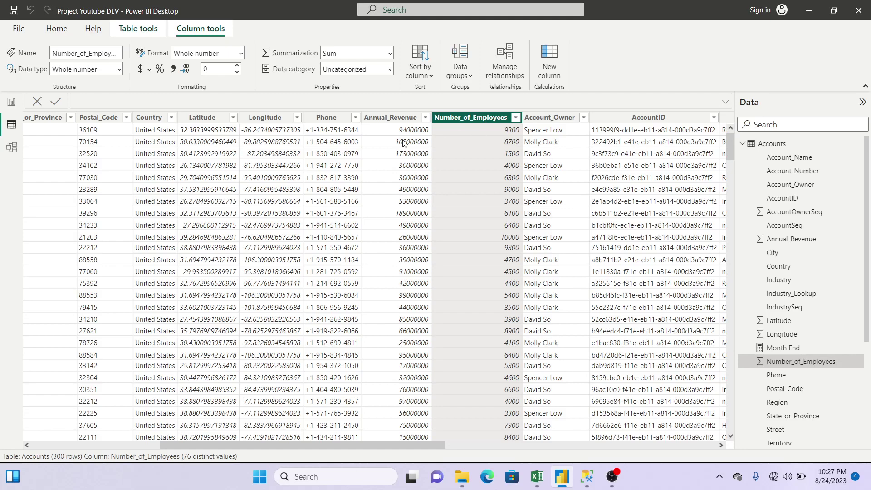
Step: Reread the employee prediction requirement in the Excel BRS Document and return to the report view in Power BI Desktop
{"action": "left_click", "coordinate": [537, 476]}
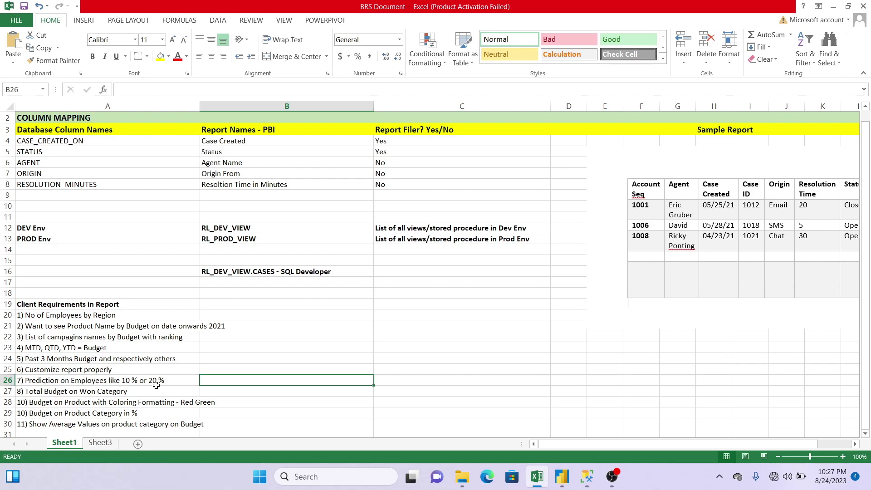
{"action": "left_click", "coordinate": [535, 474]}
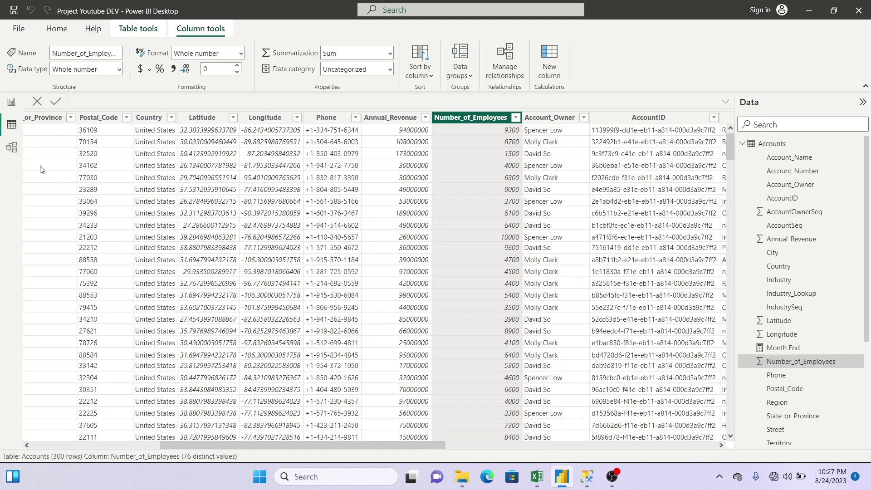
{"action": "left_click", "coordinate": [11, 101]}
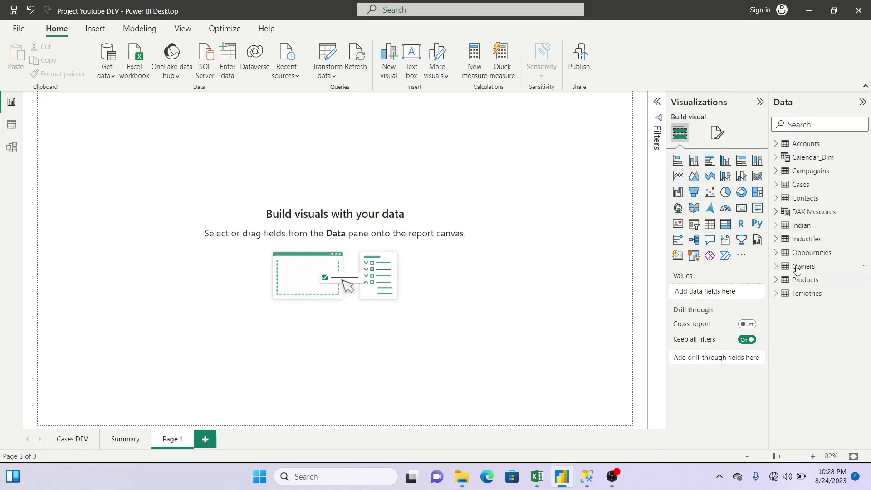
Step: Create the measure Total Employees = SUM(Accounts[Number_of_Employees]) in the DAX Measures table
{"action": "left_click", "coordinate": [776, 212]}
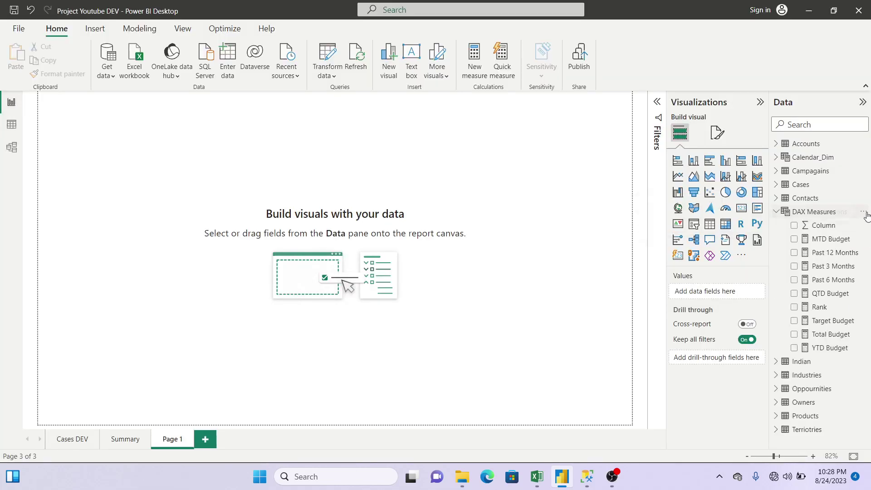
{"action": "left_click", "coordinate": [863, 212]}
{"action": "left_click", "coordinate": [795, 239]}
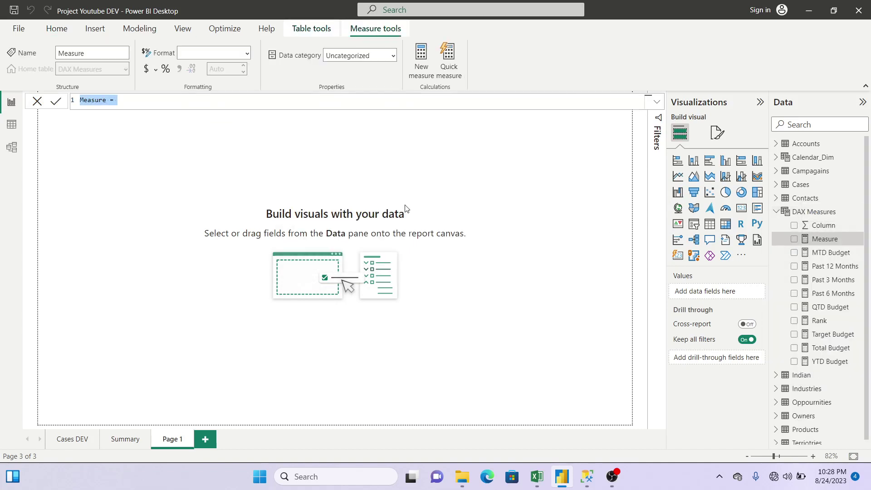
{"action": "type", "text": "Total Employees"}
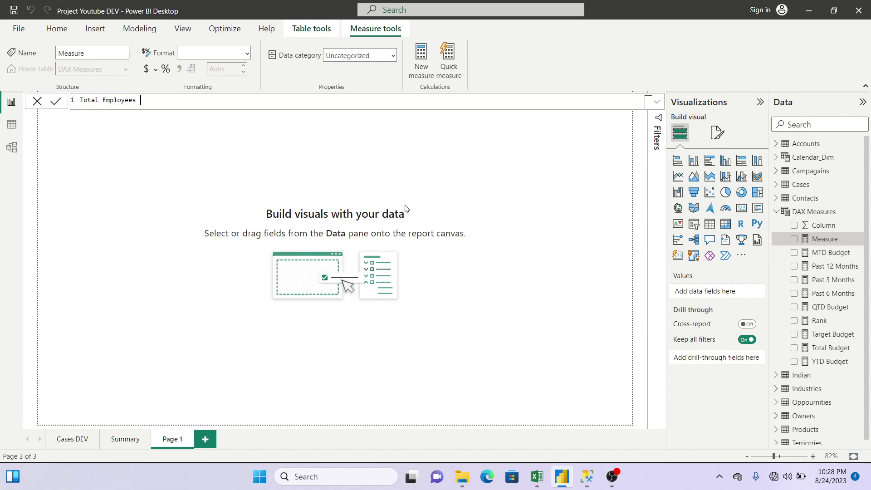
{"action": "type", "text": " = sum"}
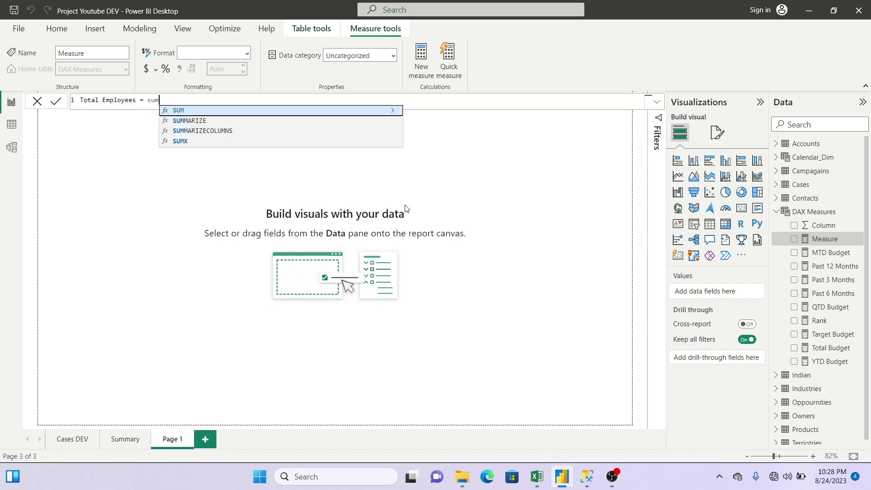
{"action": "key", "text": "Tab"}
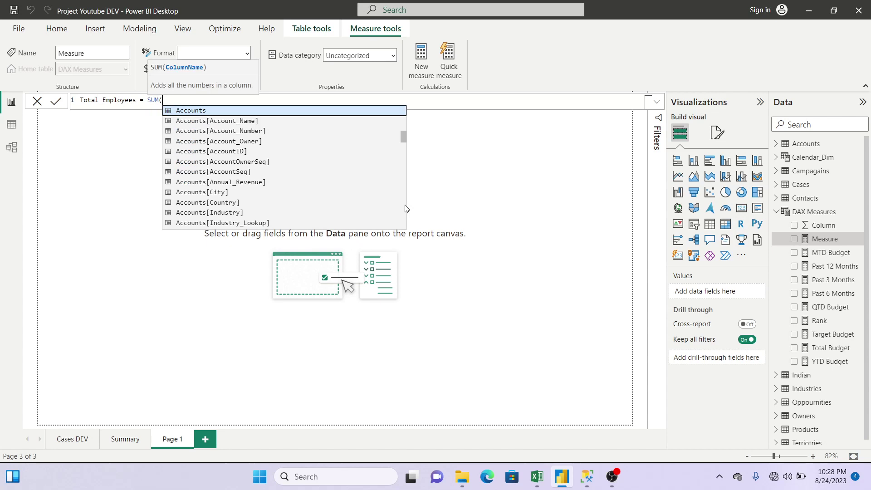
{"action": "type", "text": "em"}
{"action": "key", "text": "Tab"}
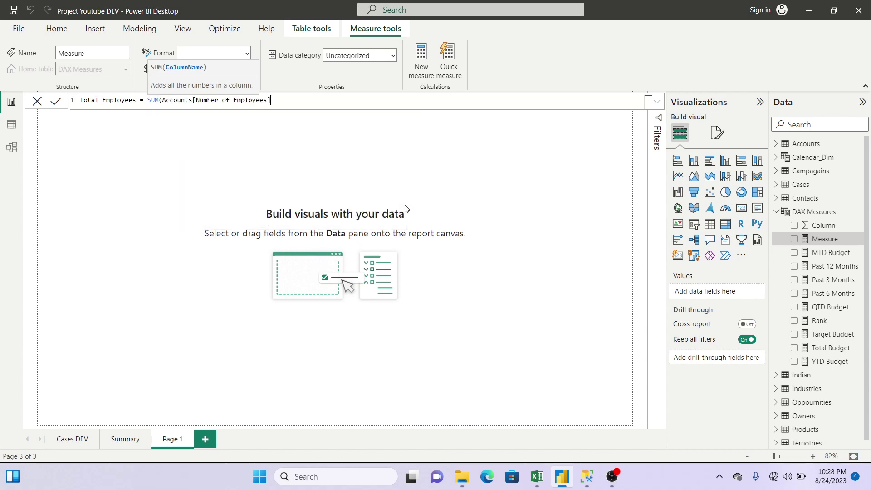
{"action": "key", "text": "Return"}
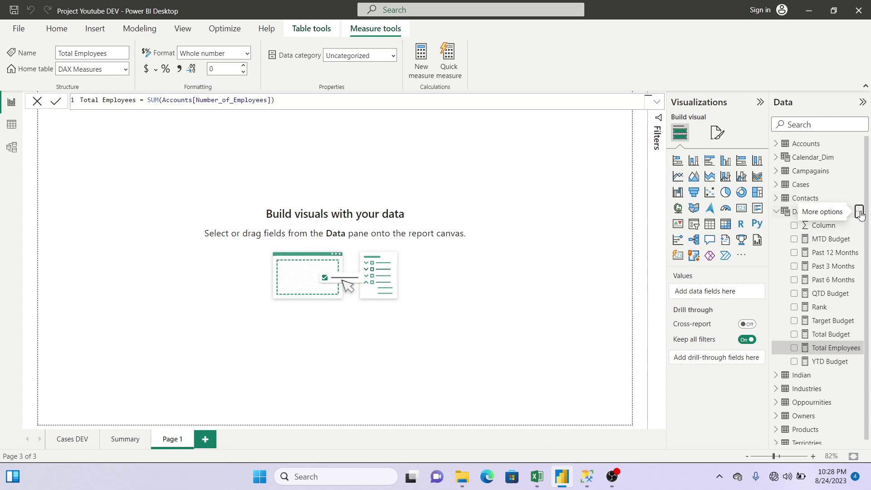
Step: Create the measure Target Employees = [Total Employees] * 1.2 in the DAX Measures table
{"action": "left_click", "coordinate": [859, 212]}
{"action": "left_click", "coordinate": [808, 233]}
{"action": "type", "text": "T"}
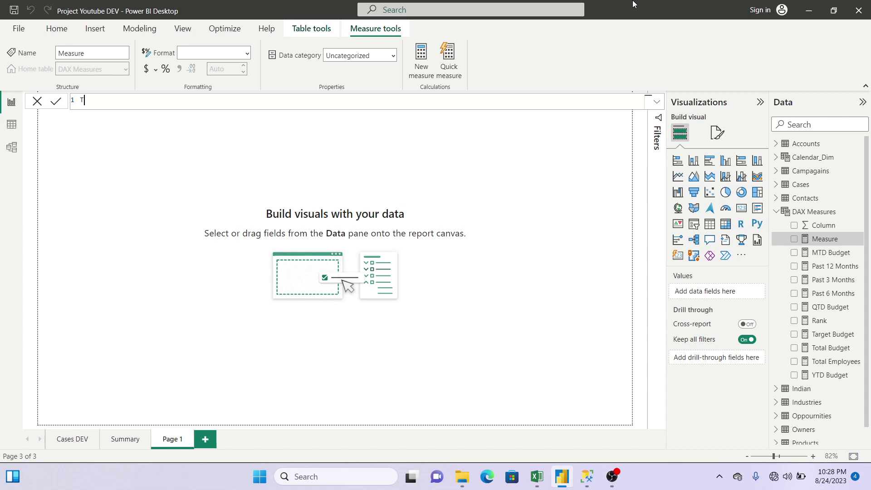
{"action": "type", "text": "arget Employees = [t"}
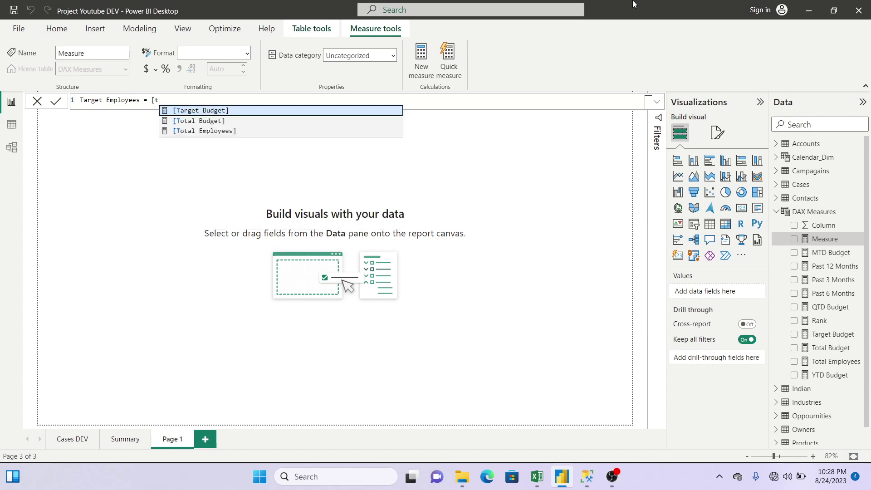
{"action": "key", "text": "Down"}
{"action": "key", "text": "Down"}
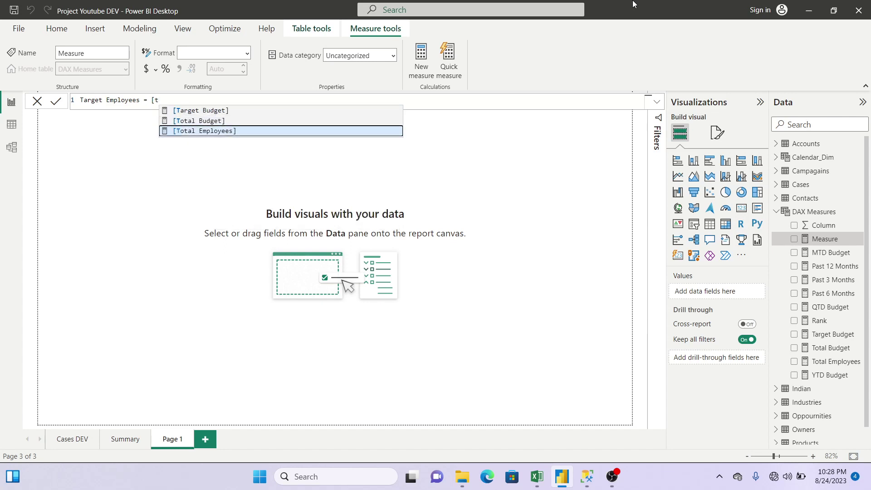
{"action": "key", "text": "Tab"}
{"action": "type", "text": "*"}
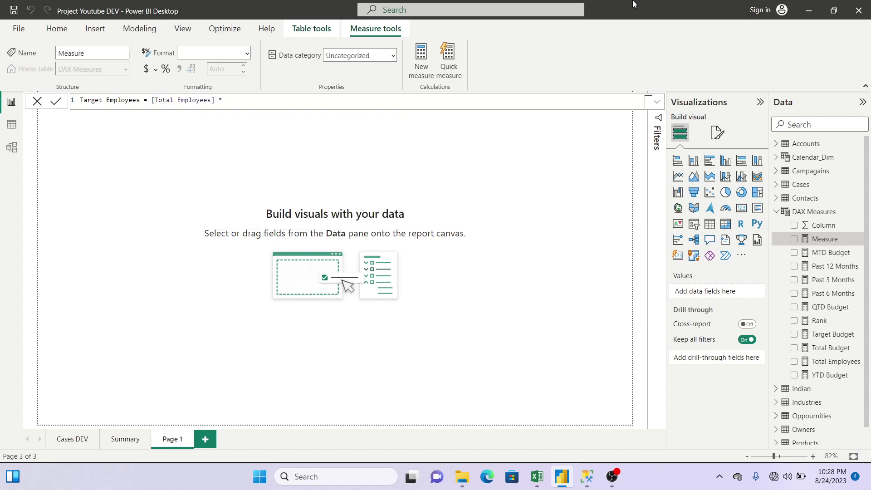
{"action": "type", "text": " 1.2"}
{"action": "key", "text": "Return"}
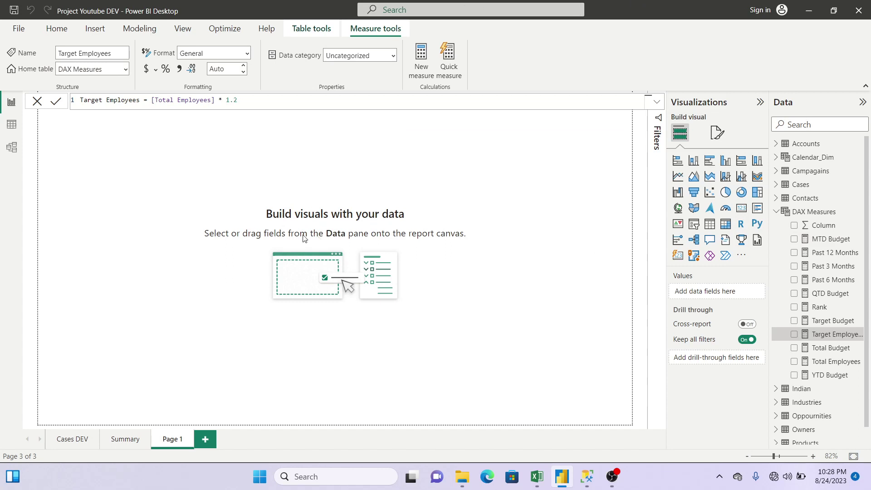
Step: Add an empty gauge visual to Page 1, move it down along the page's left edge and reduce its height
{"action": "left_click", "coordinate": [143, 243]}
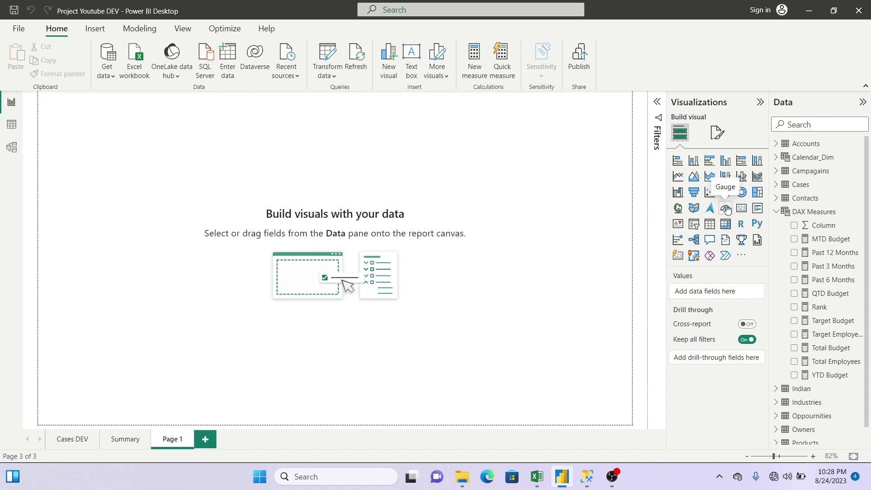
{"action": "left_click", "coordinate": [726, 208]}
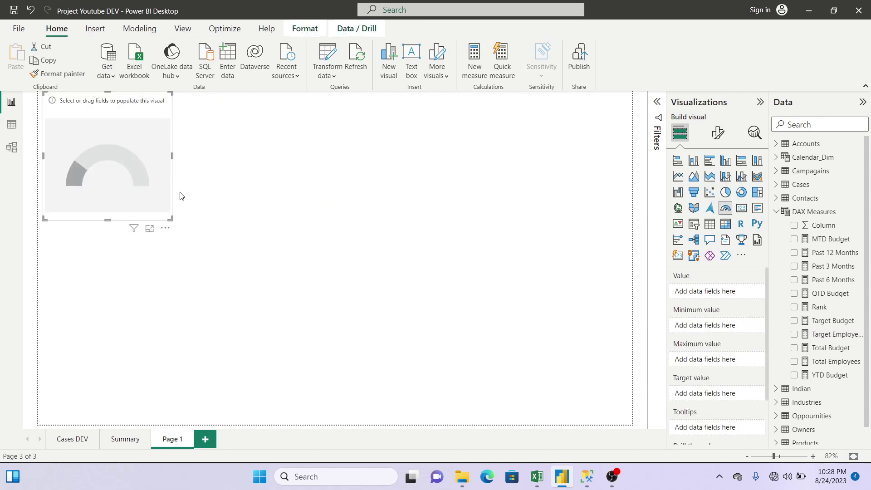
{"action": "left_click_drag", "start_coordinate": [100, 163], "coordinate": [96, 273]}
{"action": "right_click", "coordinate": [96, 273]}
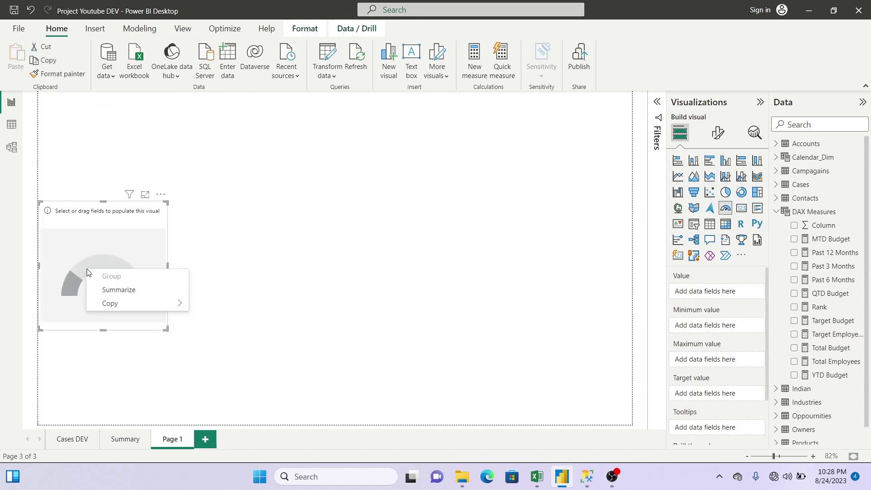
{"action": "left_click", "coordinate": [103, 330]}
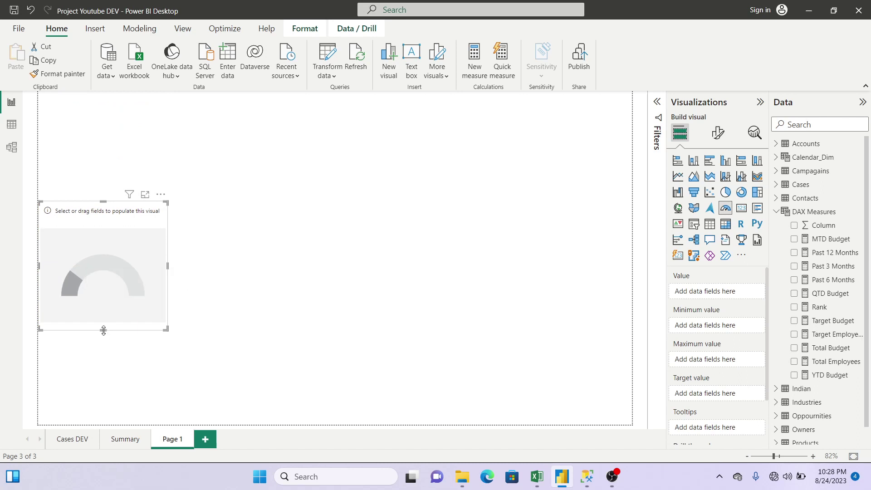
{"action": "left_click_drag", "start_coordinate": [103, 331], "coordinate": [100, 299]}
{"action": "right_click", "coordinate": [99, 299]}
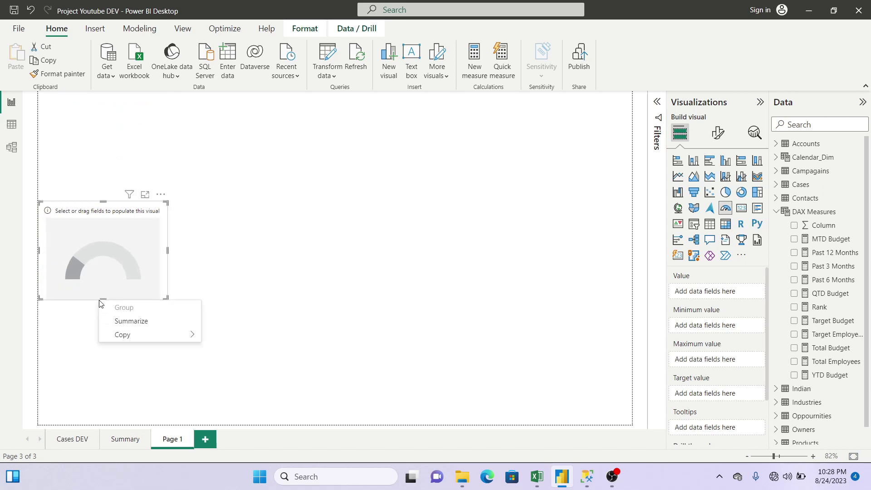
Step: Move the empty gauge slightly further down along the page's left edge
{"action": "left_click_drag", "start_coordinate": [95, 241], "coordinate": [94, 253]}
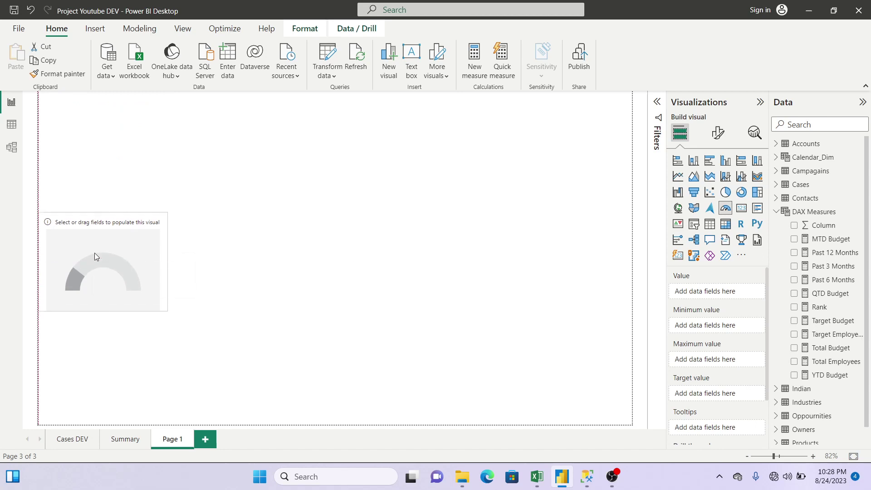
{"action": "right_click", "coordinate": [94, 253]}
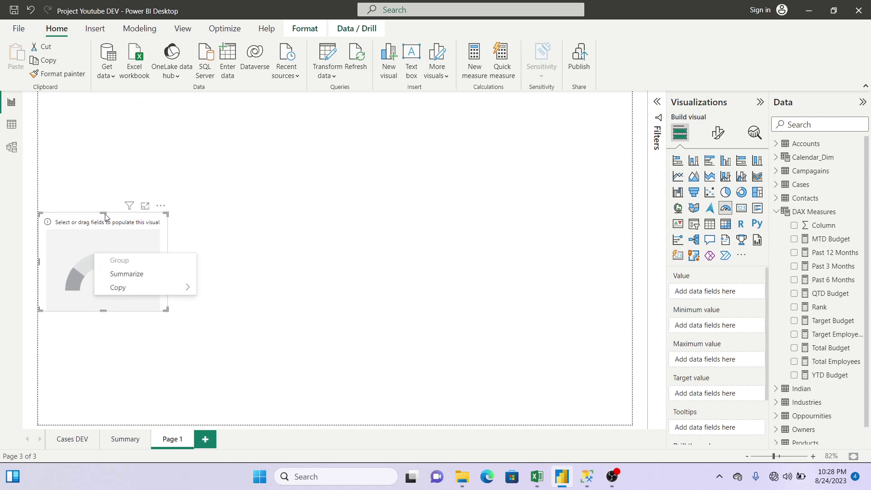
{"action": "left_click", "coordinate": [120, 227]}
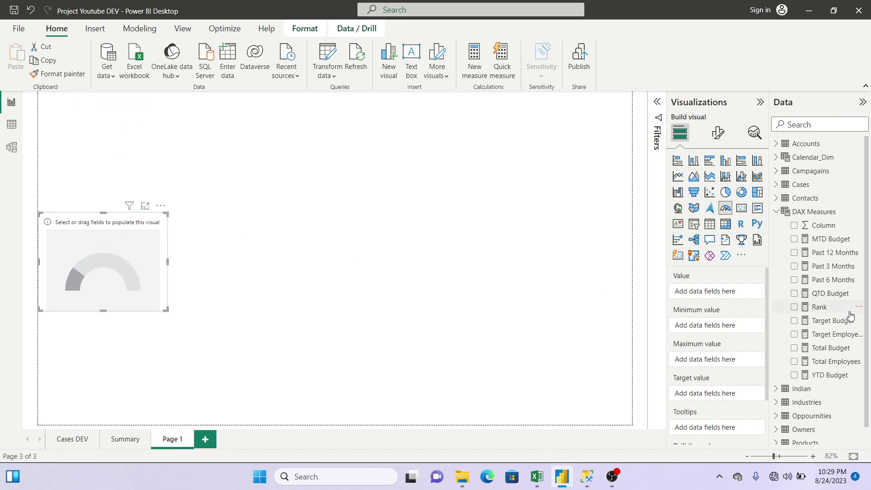
Step: Assign Total Employees as the gauge's value and Target Employees as its target value
{"action": "left_click", "coordinate": [794, 362]}
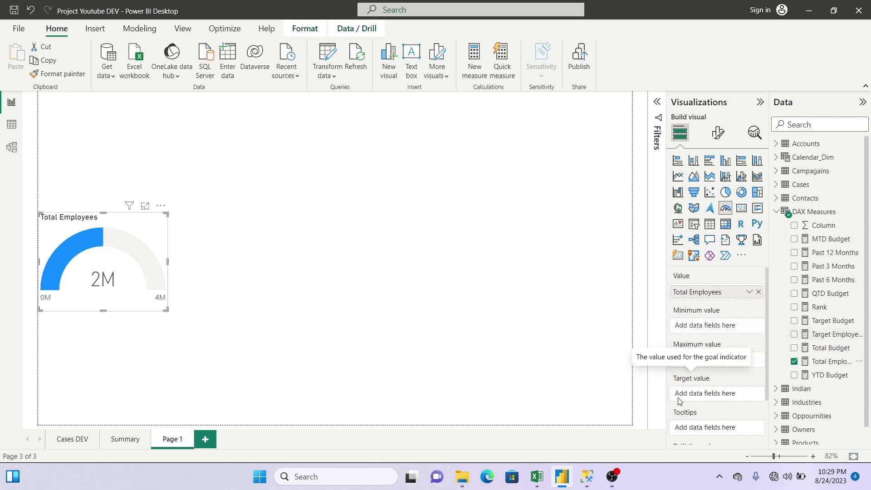
{"action": "left_click", "coordinate": [831, 336]}
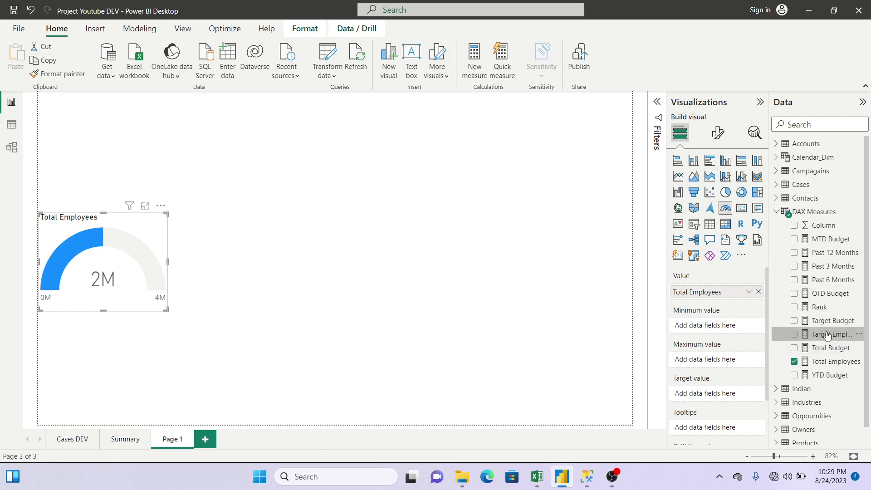
{"action": "mouse_move", "coordinate": [827, 336]}
{"action": "left_mouse_down"}
{"action": "mouse_move", "coordinate": [726, 376]}
{"action": "mouse_move", "coordinate": [721, 393]}
{"action": "left_mouse_up"}
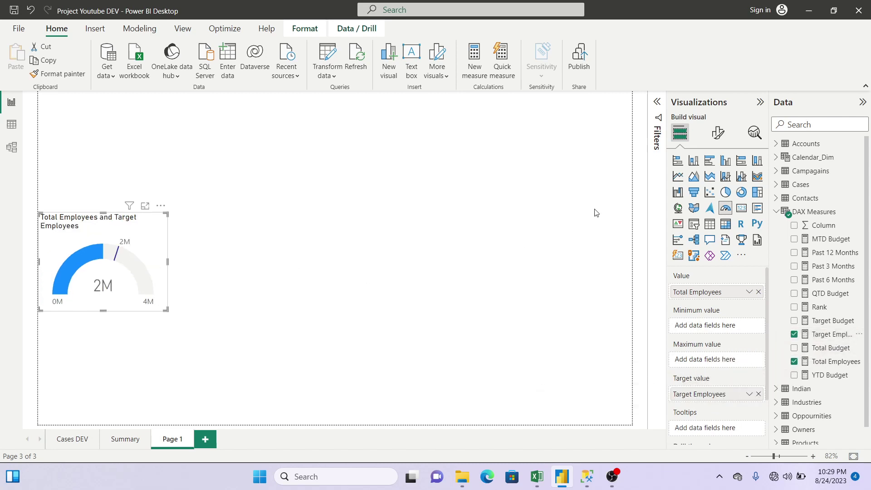
Step: Set the gauge's target color to black
{"action": "left_click", "coordinate": [724, 137]}
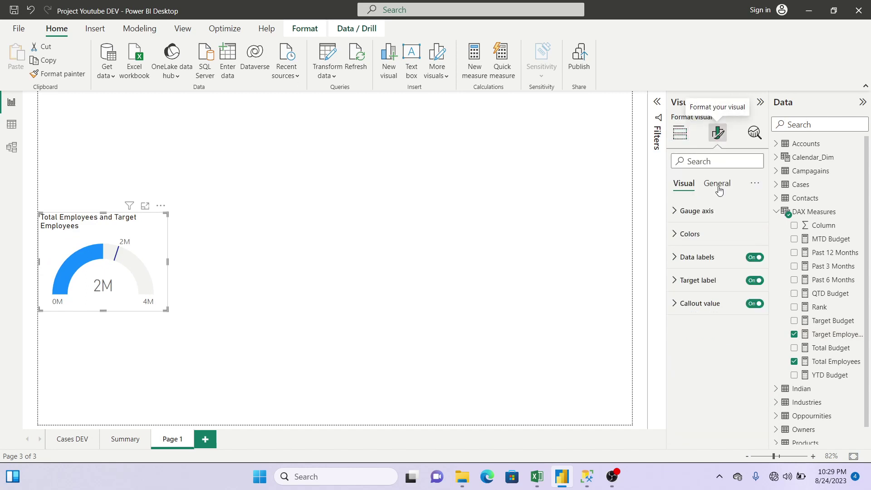
{"action": "left_click", "coordinate": [694, 236]}
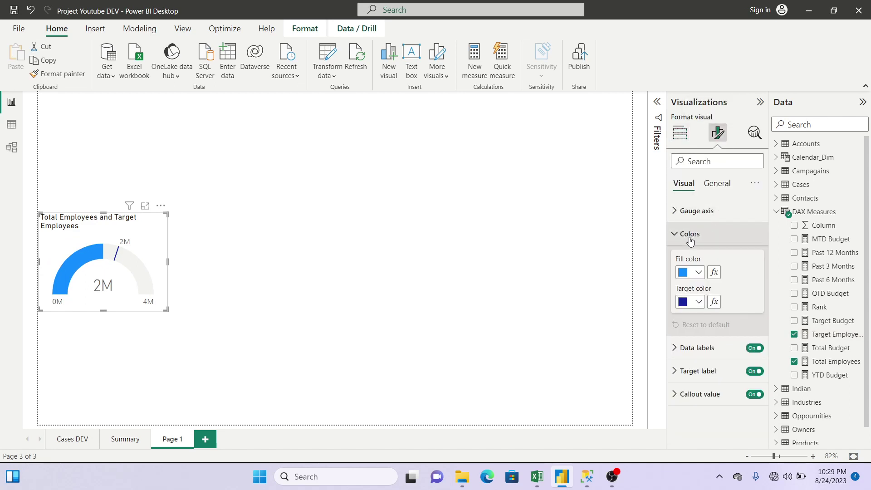
{"action": "left_click", "coordinate": [701, 308]}
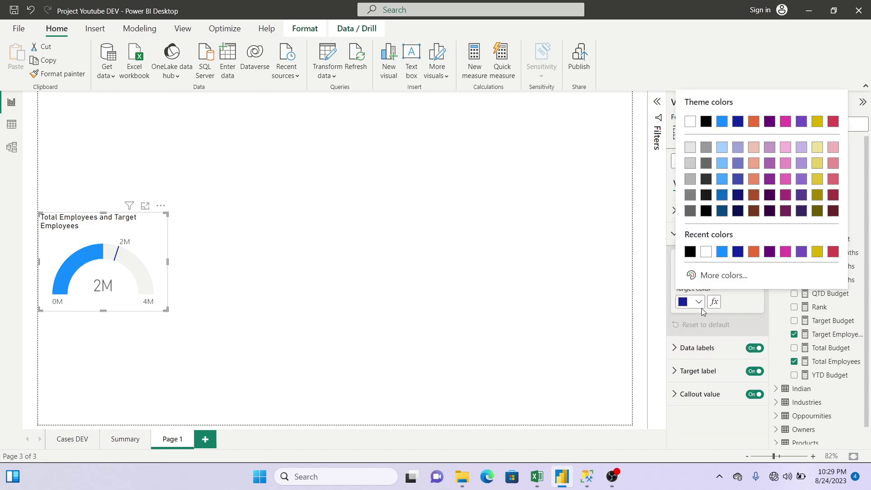
{"action": "left_click", "coordinate": [687, 250]}
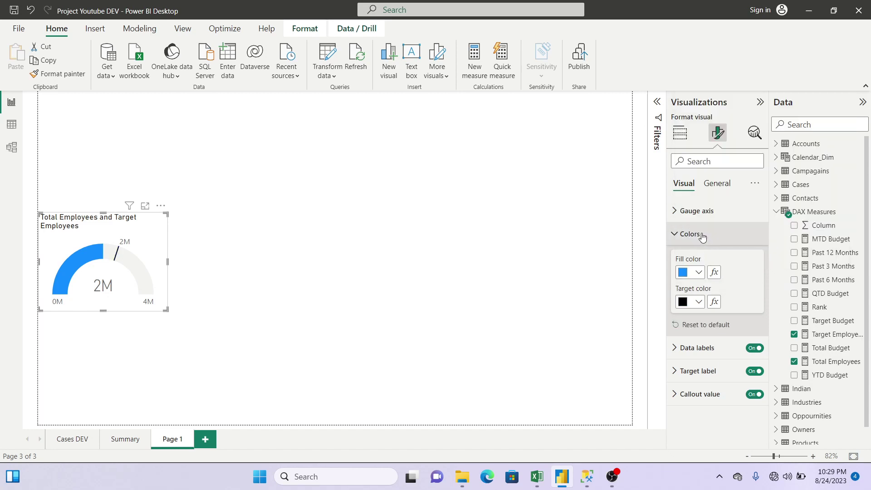
{"action": "left_click", "coordinate": [702, 235]}
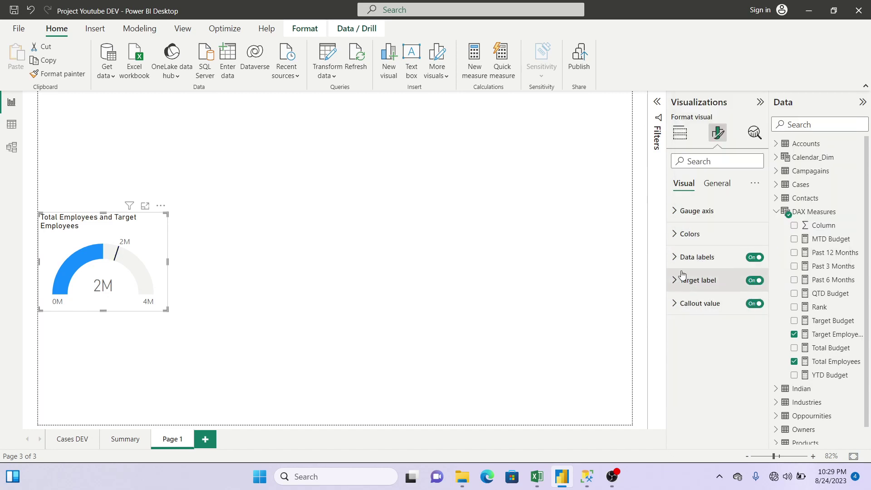
Step: Make the gauge's data labels and target label bold
{"action": "left_click", "coordinate": [679, 256]}
{"action": "left_click", "coordinate": [680, 257]}
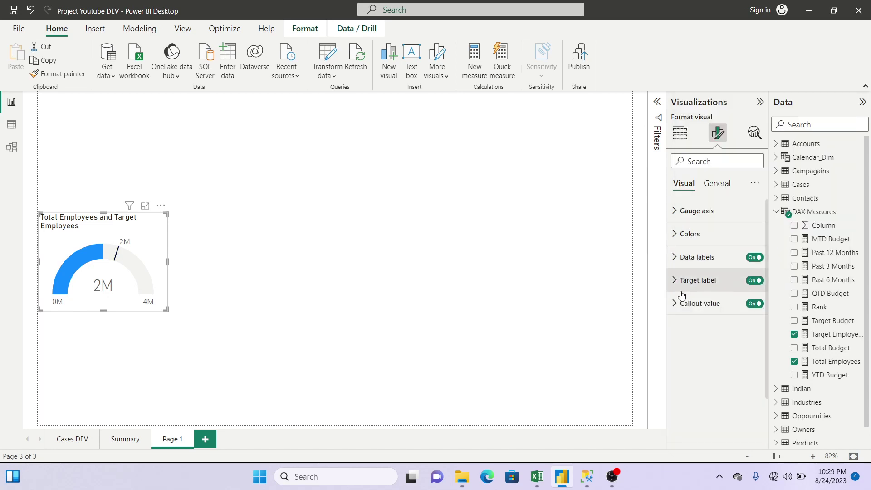
{"action": "left_click", "coordinate": [679, 257]}
{"action": "left_click", "coordinate": [687, 329]}
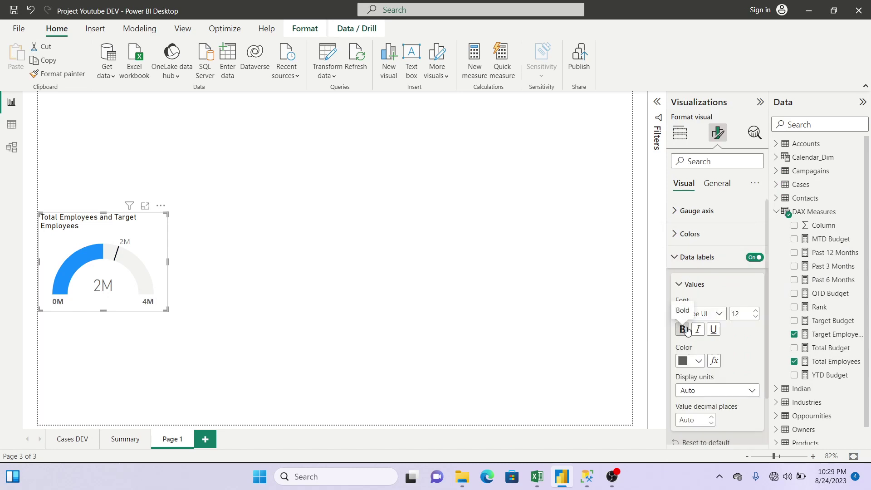
{"action": "left_click", "coordinate": [708, 258]}
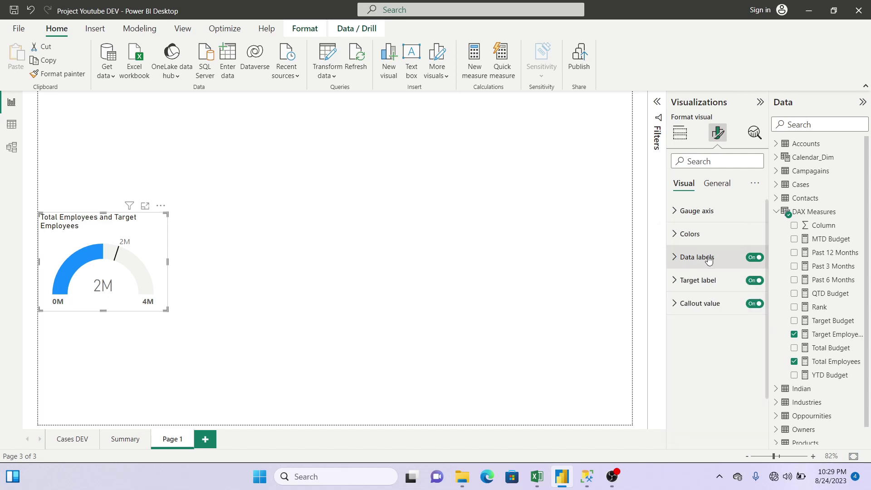
{"action": "left_click", "coordinate": [699, 290]}
{"action": "left_click", "coordinate": [684, 354]}
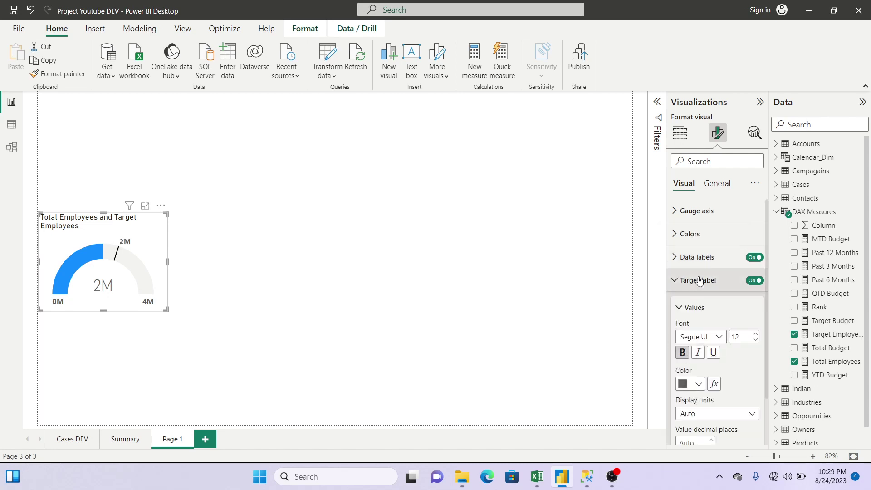
{"action": "left_click", "coordinate": [699, 281]}
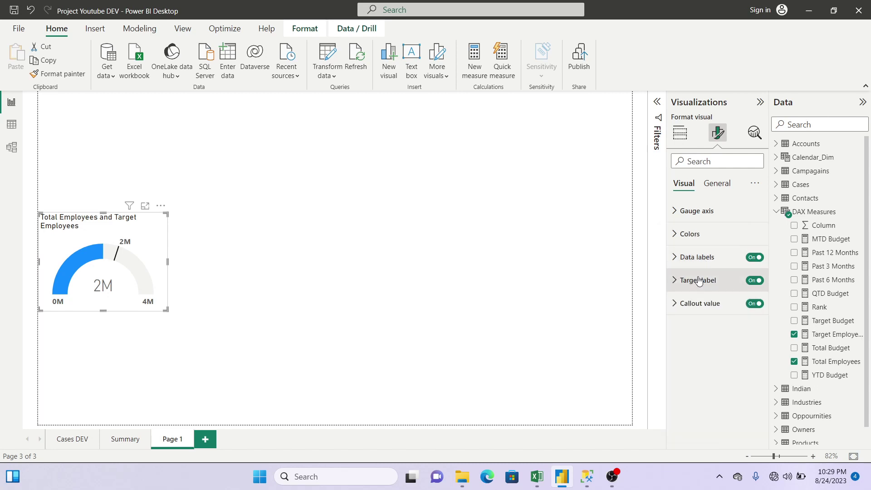
Step: Set the display units of the gauge's data labels and target label to None
{"action": "left_click", "coordinate": [696, 257]}
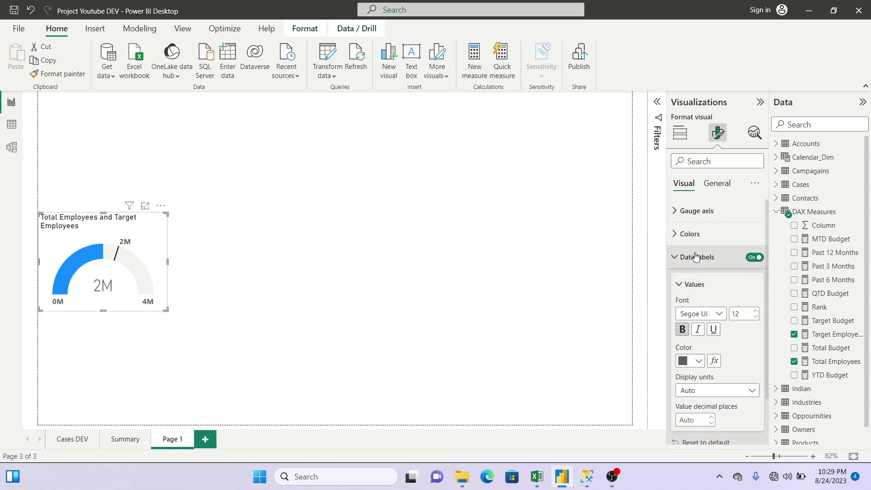
{"action": "left_click", "coordinate": [717, 393]}
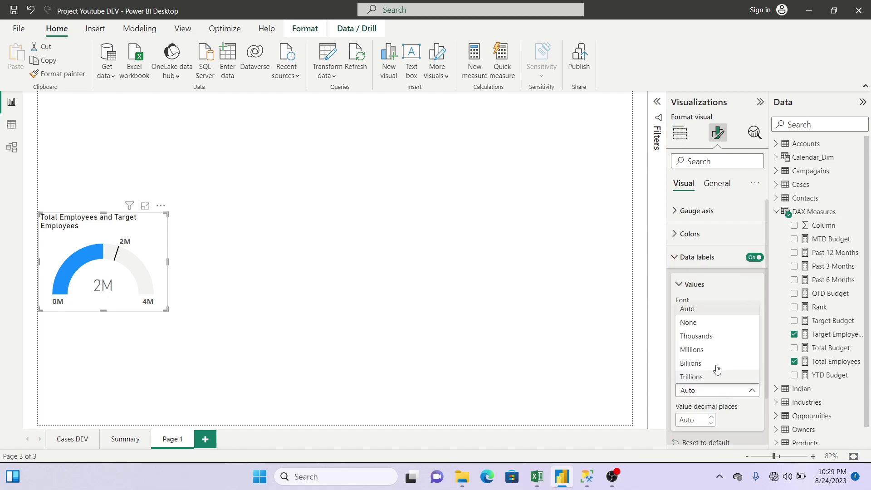
{"action": "left_click", "coordinate": [711, 323]}
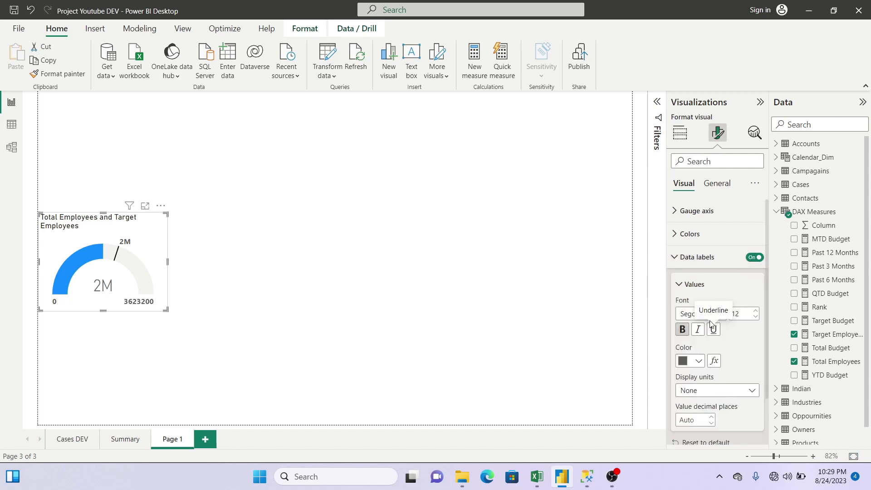
{"action": "left_click", "coordinate": [701, 263]}
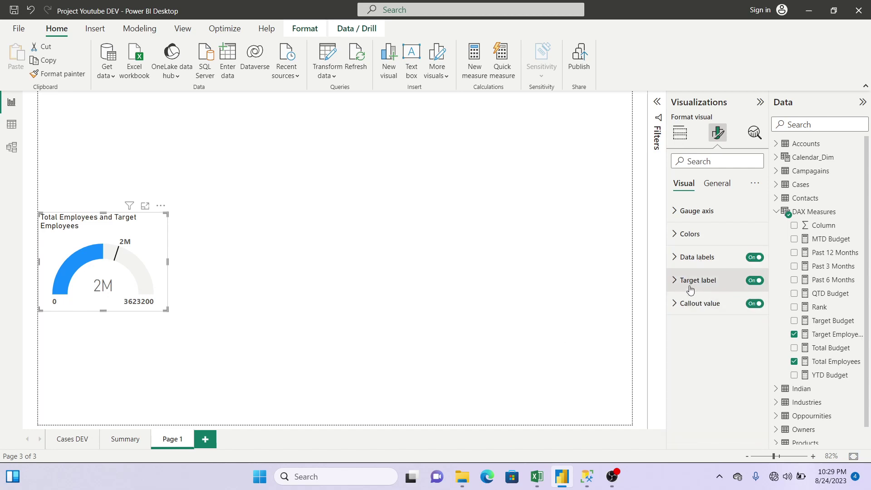
{"action": "left_click", "coordinate": [690, 289]}
{"action": "left_click", "coordinate": [719, 420]}
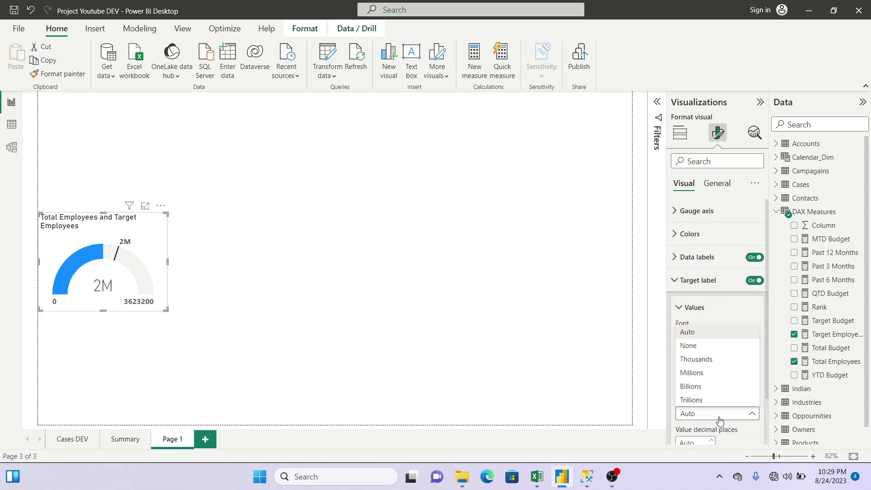
{"action": "left_click", "coordinate": [699, 347]}
{"action": "left_click", "coordinate": [691, 284]}
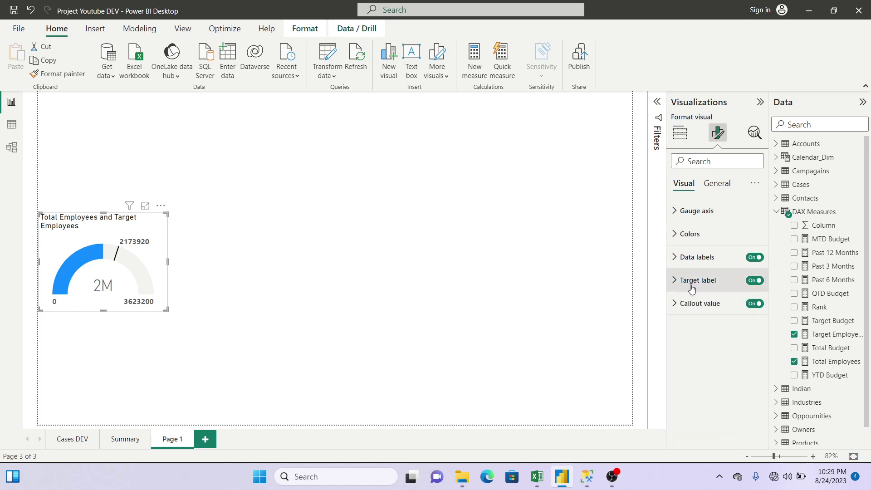
Step: Set the display units of the gauge's callout value to None
{"action": "left_click", "coordinate": [695, 303]}
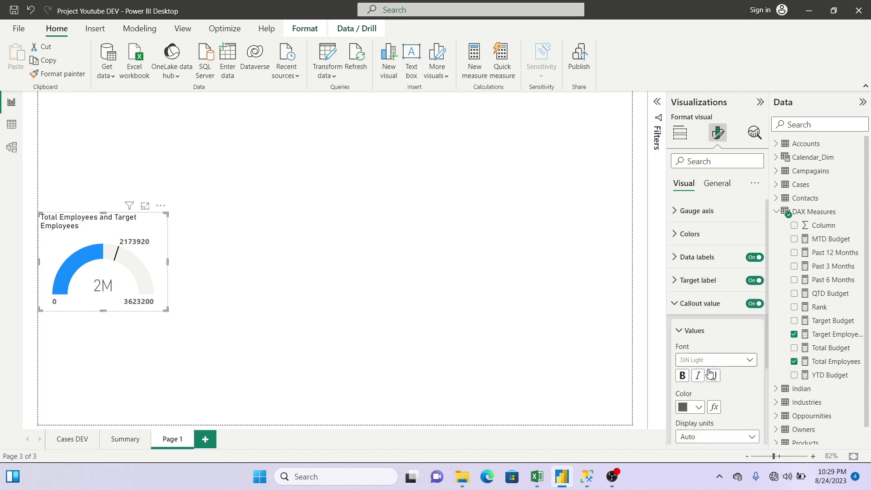
{"action": "left_click", "coordinate": [738, 437]}
{"action": "left_click", "coordinate": [699, 369]}
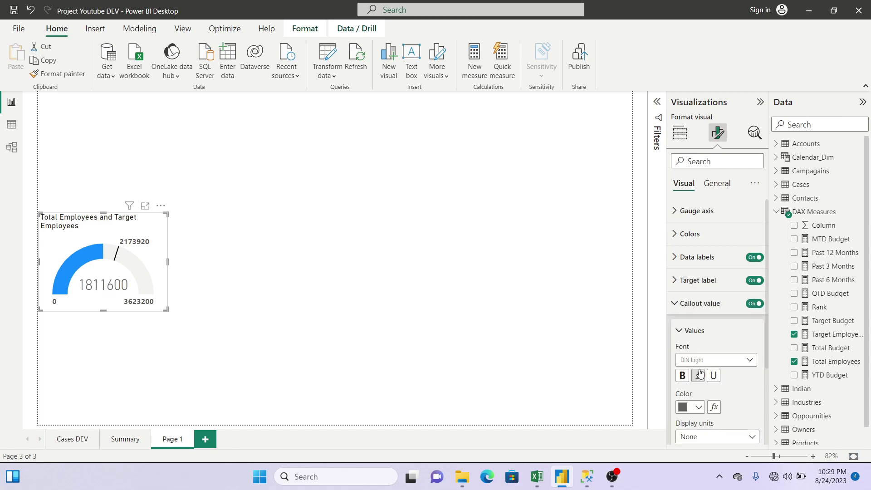
{"action": "left_click", "coordinate": [705, 312]}
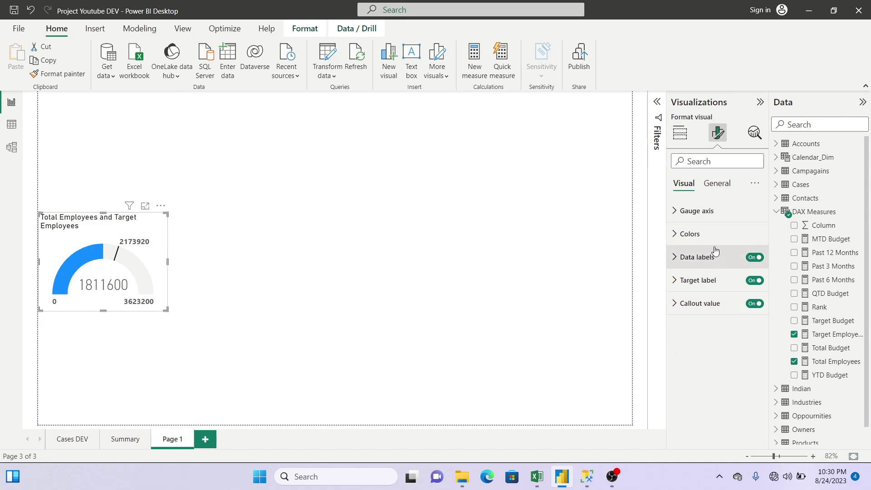
Step: Turn on the gauge's visual border and shadow, return to the build options and deselect the visual
{"action": "left_click", "coordinate": [717, 183]}
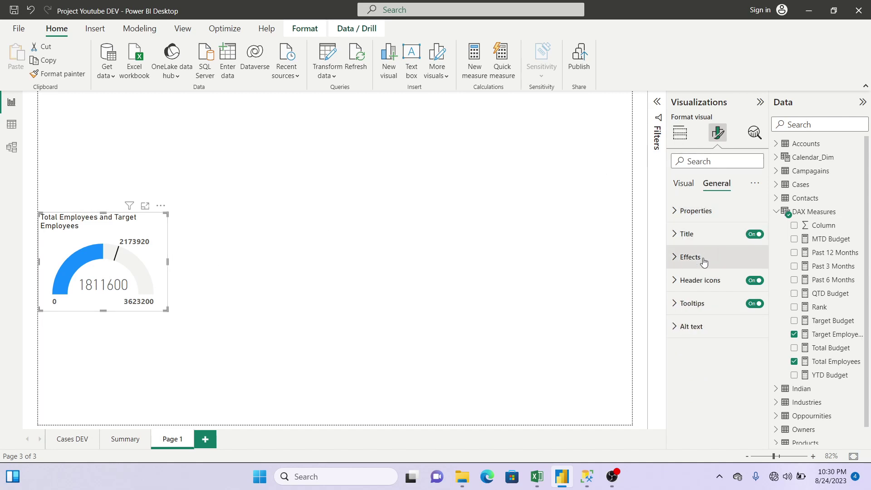
{"action": "left_click", "coordinate": [701, 258]}
{"action": "left_click", "coordinate": [750, 378]}
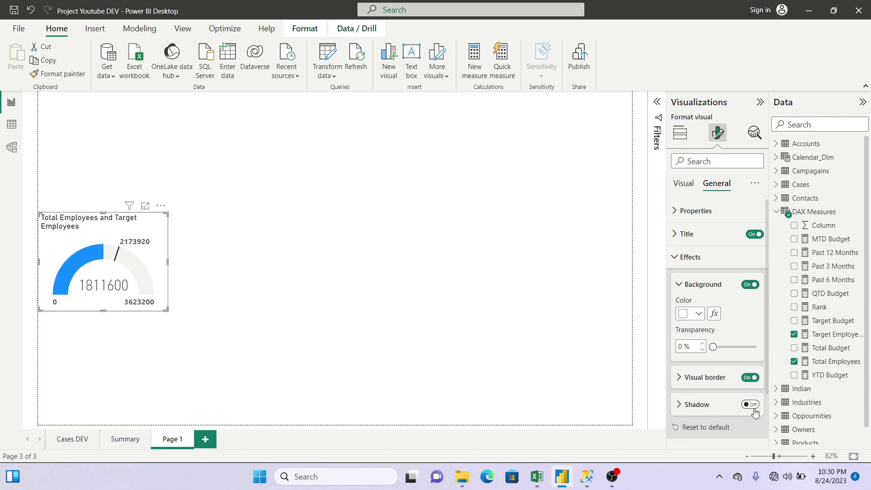
{"action": "left_click", "coordinate": [753, 407]}
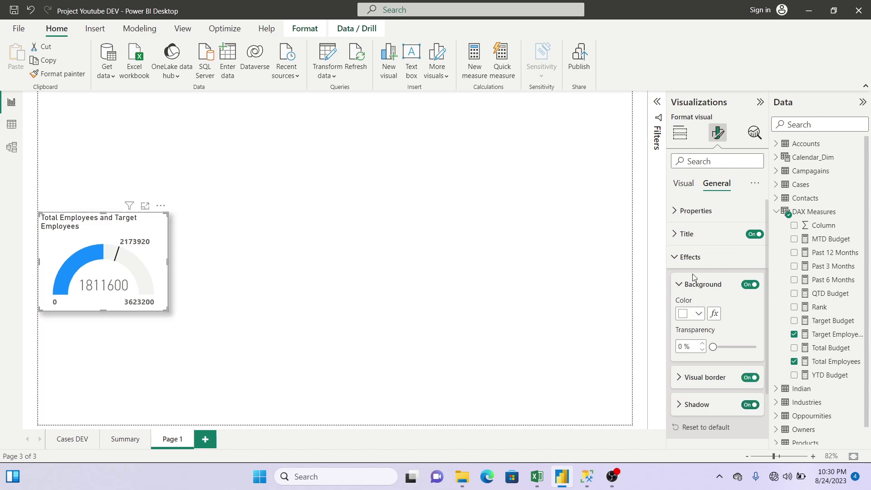
{"action": "left_click", "coordinate": [688, 259]}
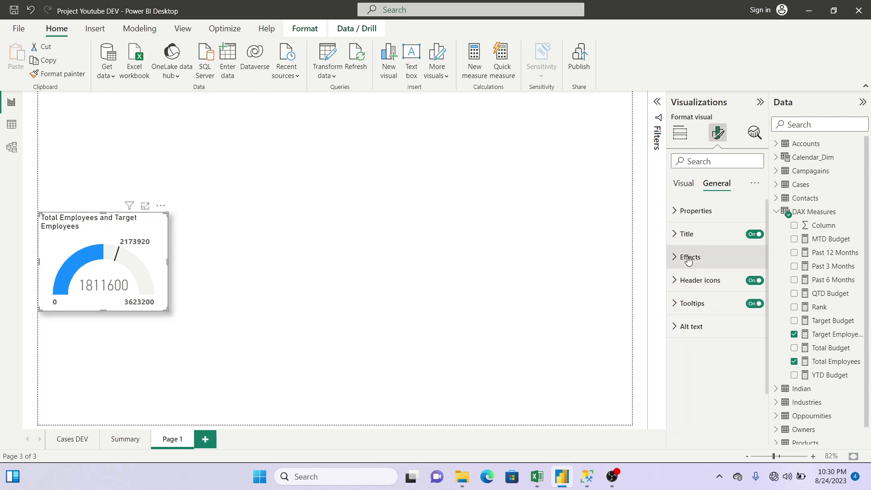
{"action": "left_click", "coordinate": [679, 133]}
{"action": "left_click", "coordinate": [299, 239]}
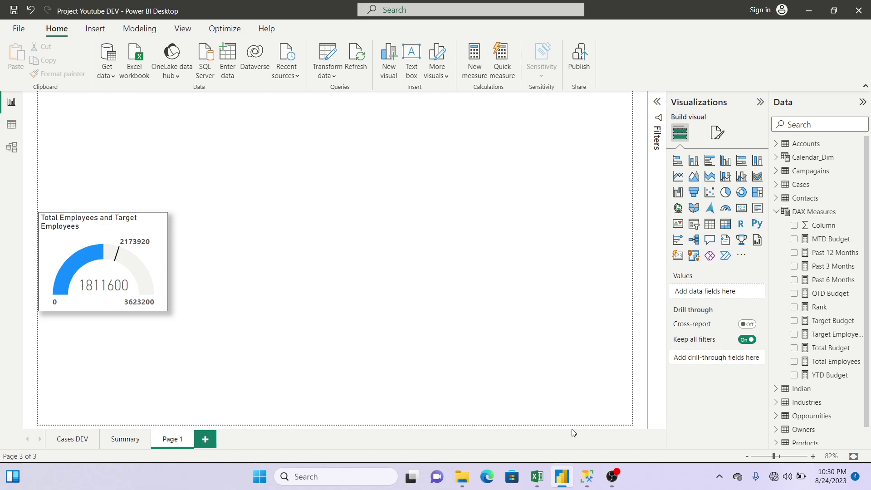
Step: In SQL Server Management Studio, write the query "select sum(number_of_employees) * 1.2 from Accounts"
{"action": "left_click", "coordinate": [587, 476]}
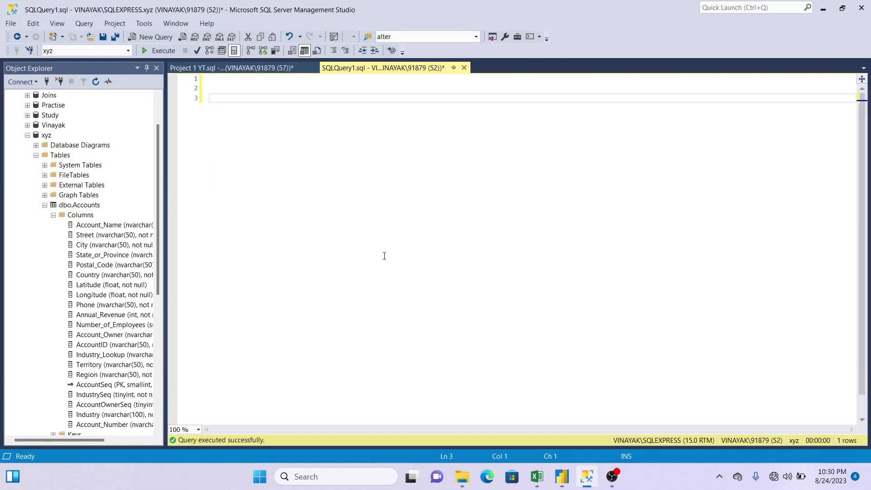
{"action": "type", "text": "elect su"}
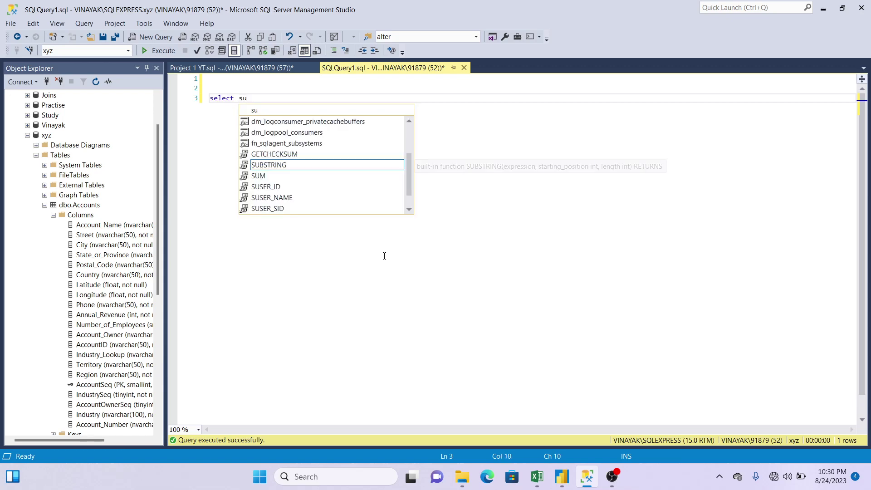
{"action": "type", "text": "m(number"}
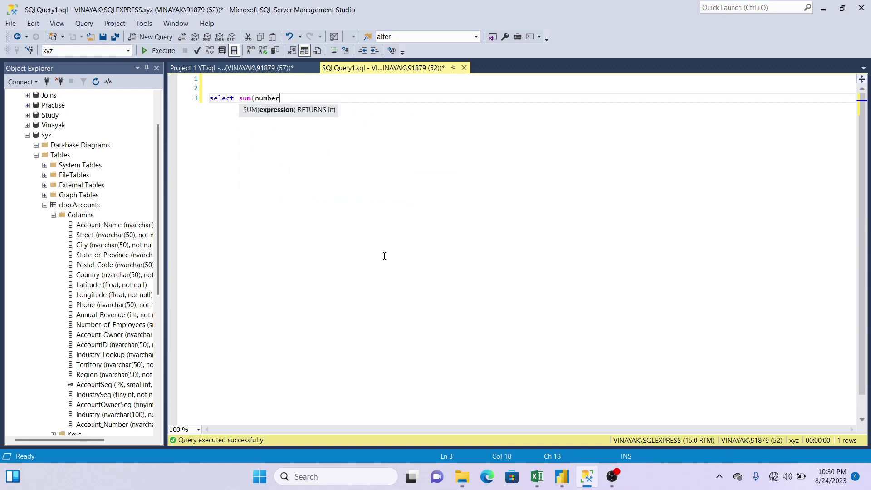
{"action": "type", "text": "_of_employe"}
{"action": "type", "text": "es)"}
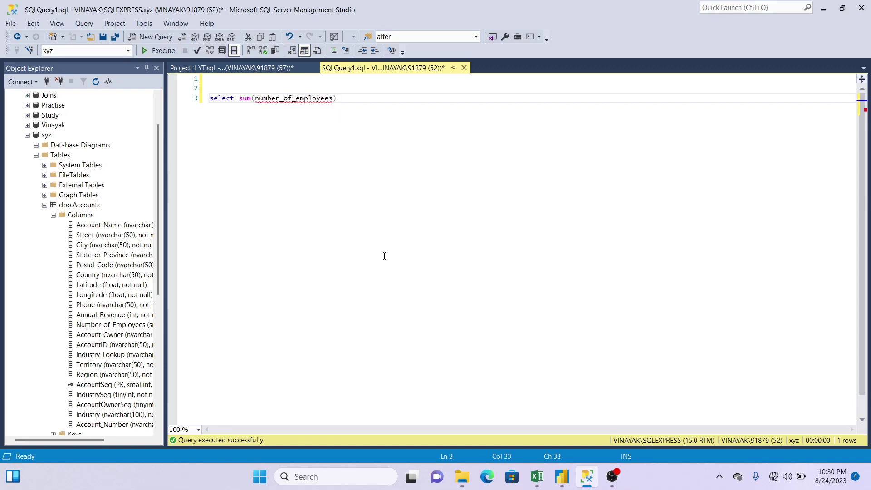
{"action": "type", "text": " * 1.2 from A"}
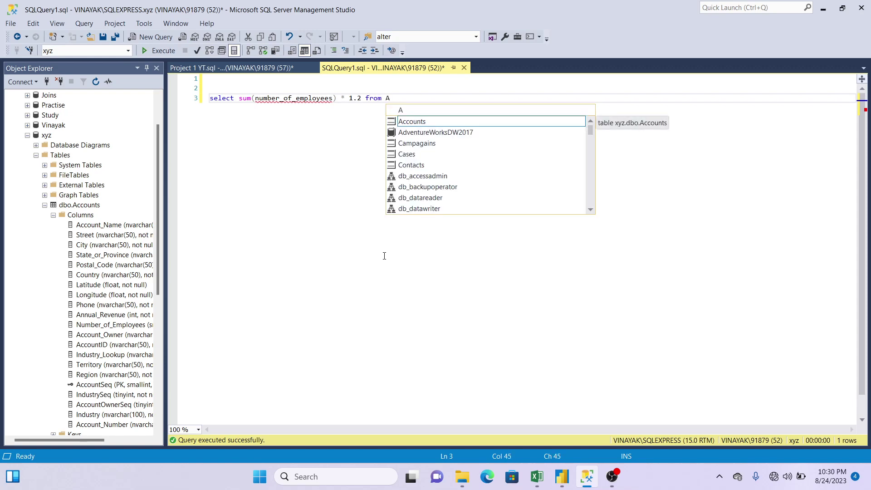
{"action": "left_click", "coordinate": [561, 477]}
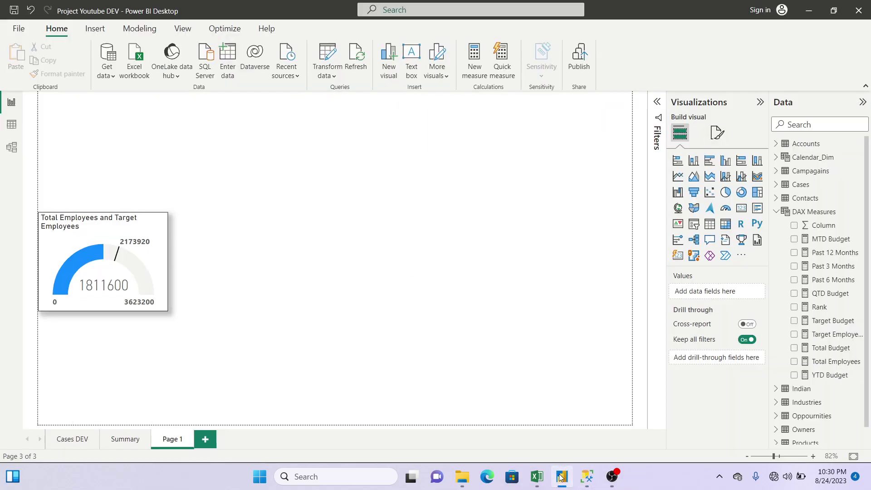
{"action": "left_click", "coordinate": [561, 476]}
{"action": "type", "text": "ccounts"}
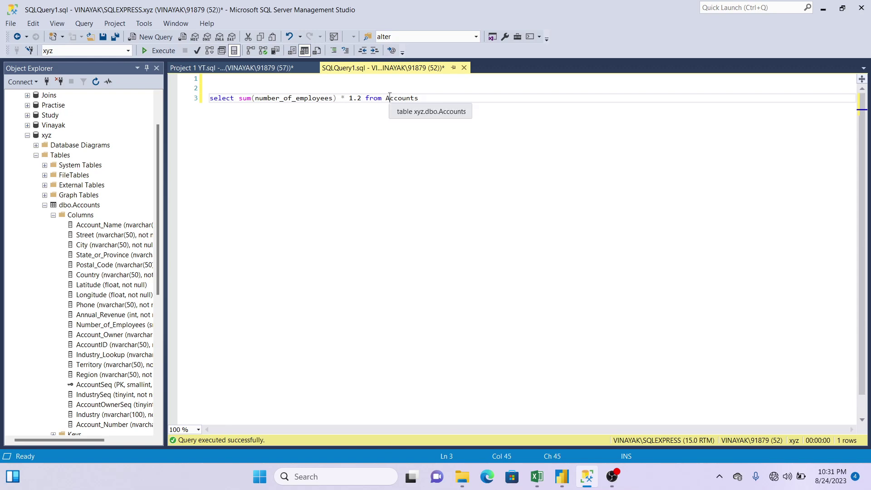
Step: Run the employee query and compare its result with the gauge's target value in Power BI
{"action": "key", "text": "shift+Home"}
{"action": "left_click", "coordinate": [161, 51]}
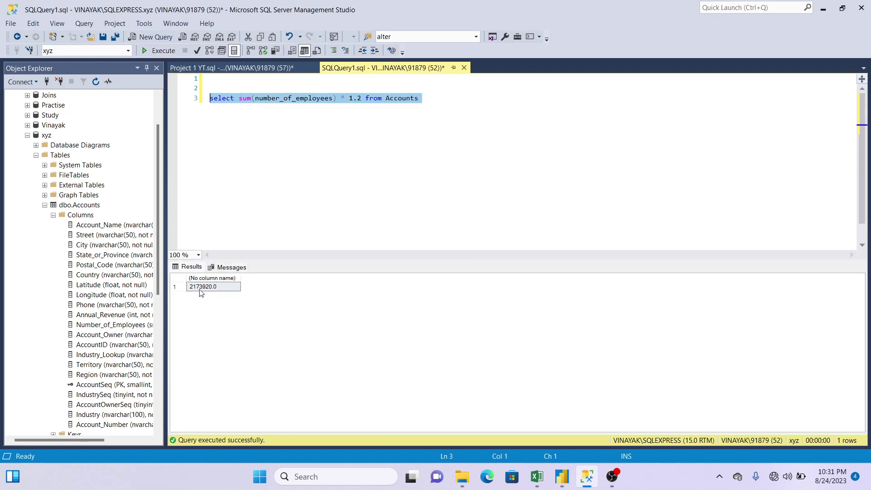
{"action": "left_click", "coordinate": [558, 486]}
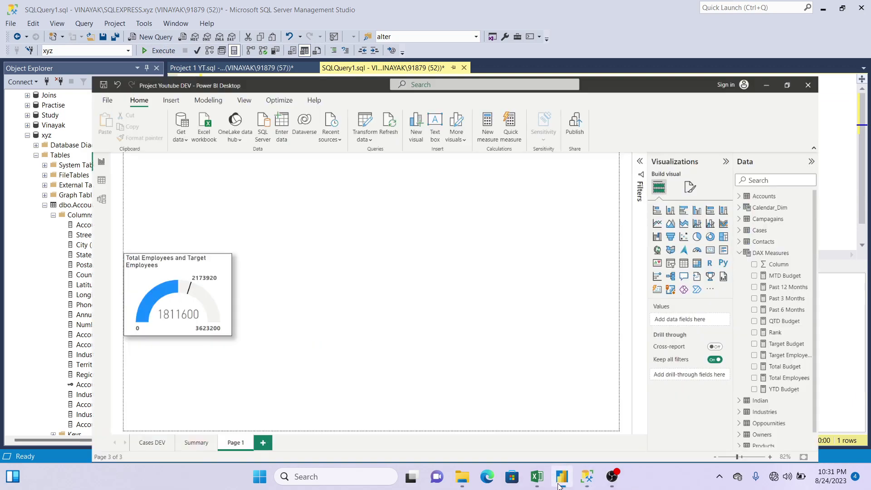
{"action": "mouse_move", "coordinate": [143, 245]}
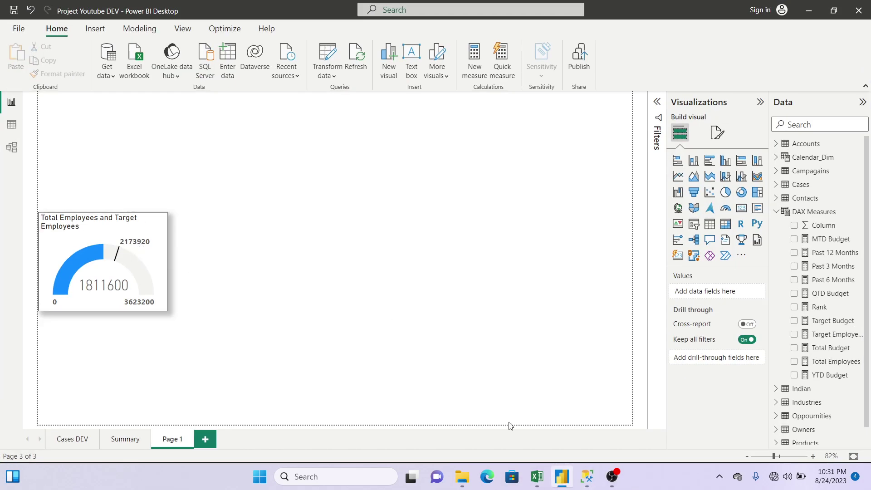
Step: Back in SQL Server Management Studio, start a second query with "select sum(" two lines below the first query
{"action": "left_click", "coordinate": [589, 484]}
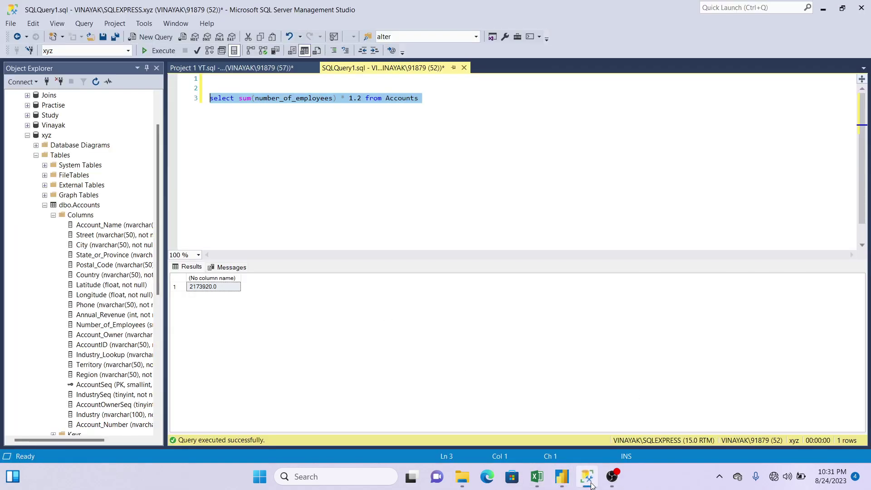
{"action": "left_click", "coordinate": [434, 92]}
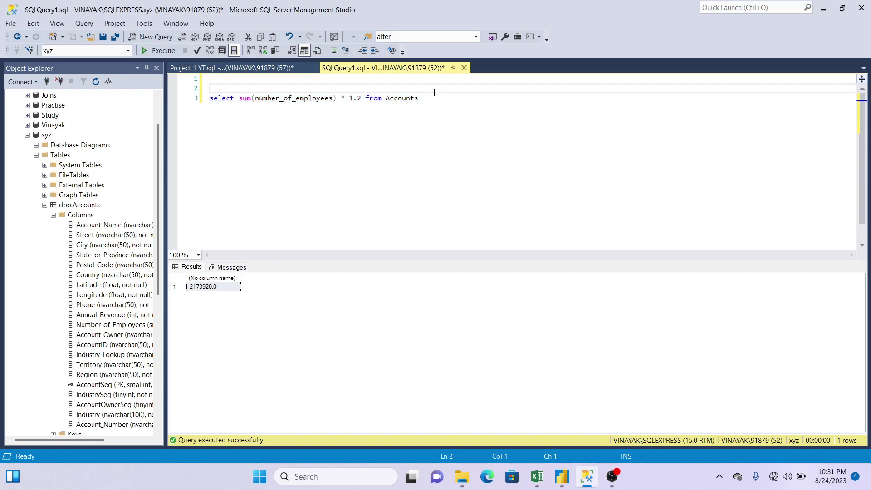
{"action": "left_click", "coordinate": [434, 99]}
{"action": "key", "text": "Return"}
{"action": "key", "text": "Return"}
{"action": "type", "text": "sel"}
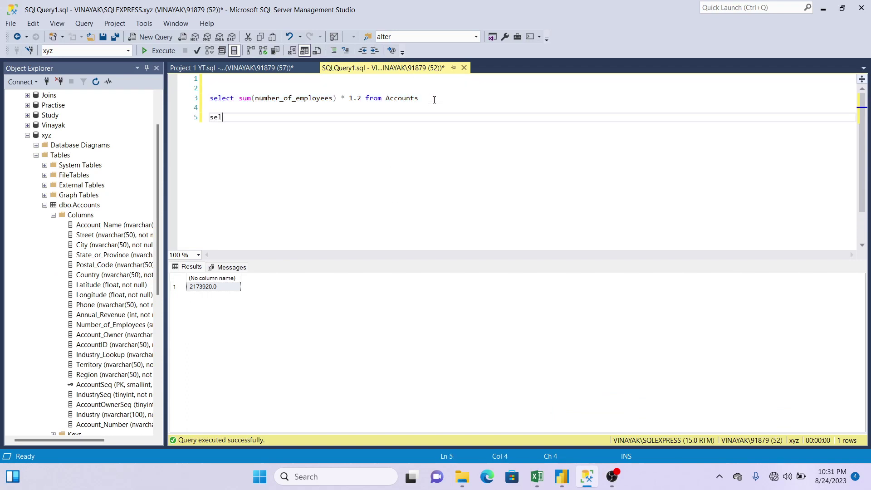
{"action": "type", "text": "ect sum("}
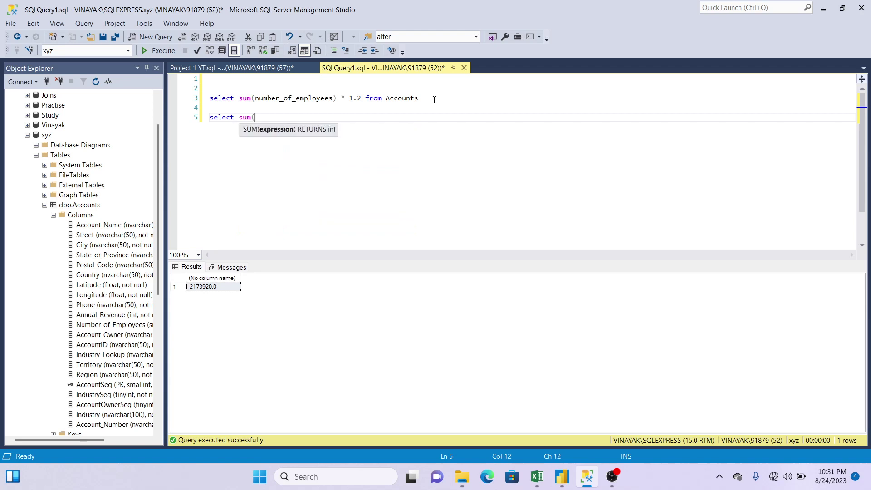
Step: Replace the unfinished second query with a copy of the full first query
{"action": "left_click", "coordinate": [361, 98]}
{"action": "key", "text": "End"}
{"action": "key", "text": "shift+Home"}
{"action": "key", "text": "ctrl+c"}
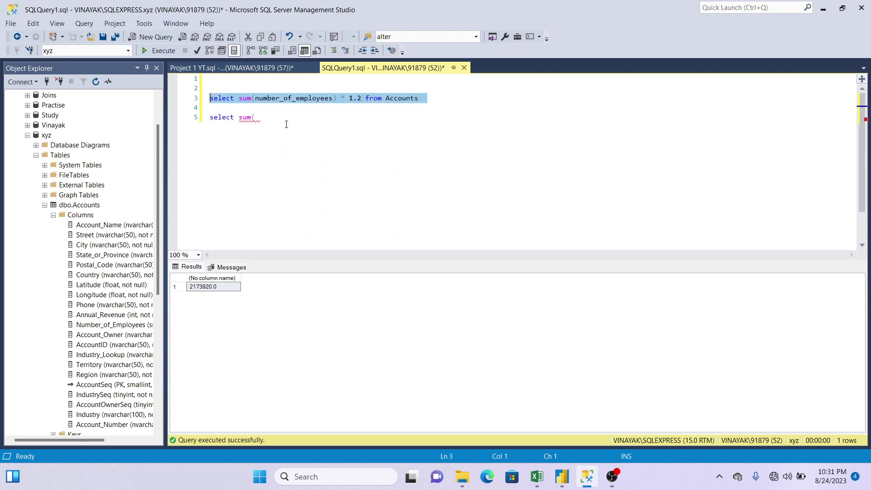
{"action": "left_click", "coordinate": [282, 119]}
{"action": "key", "text": "shift+Home"}
{"action": "key", "text": "ctrl+v"}
{"action": "key", "text": "Return"}
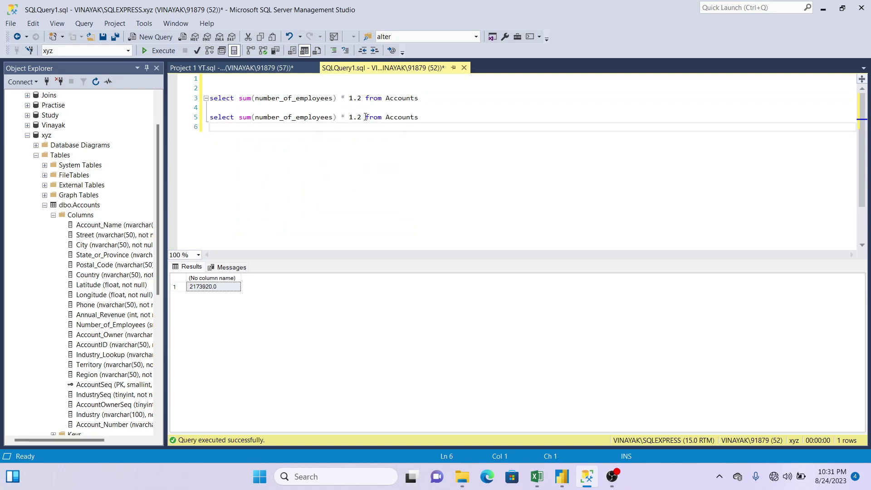
Step: Remove the "* 1.2" multiplier from the second query and run only that query
{"action": "left_click_drag", "start_coordinate": [363, 118], "coordinate": [341, 117]}
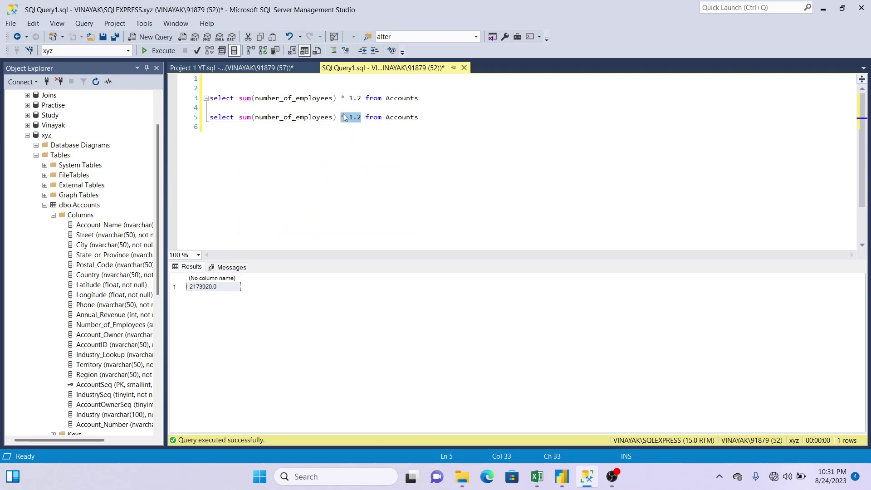
{"action": "key", "text": "BackSpace"}
{"action": "key", "text": "End"}
{"action": "key", "text": "shift+Home"}
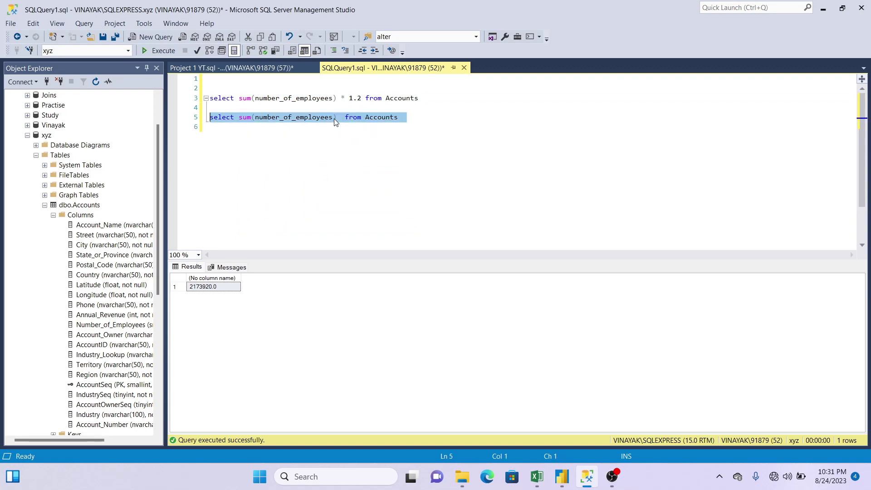
{"action": "left_click", "coordinate": [156, 50]}
Step: Switch to Power BI and check the gauge's target and total employee values against the query results
{"action": "left_click", "coordinate": [565, 479]}
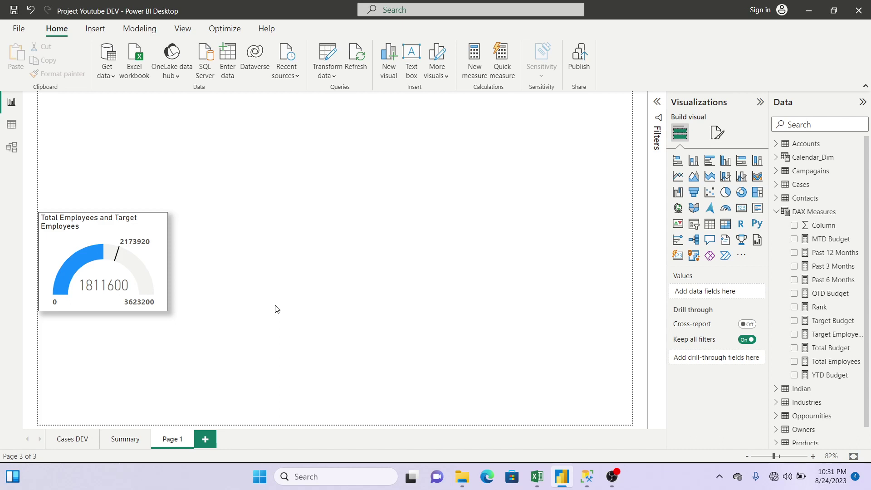
{"action": "mouse_move", "coordinate": [136, 247]}
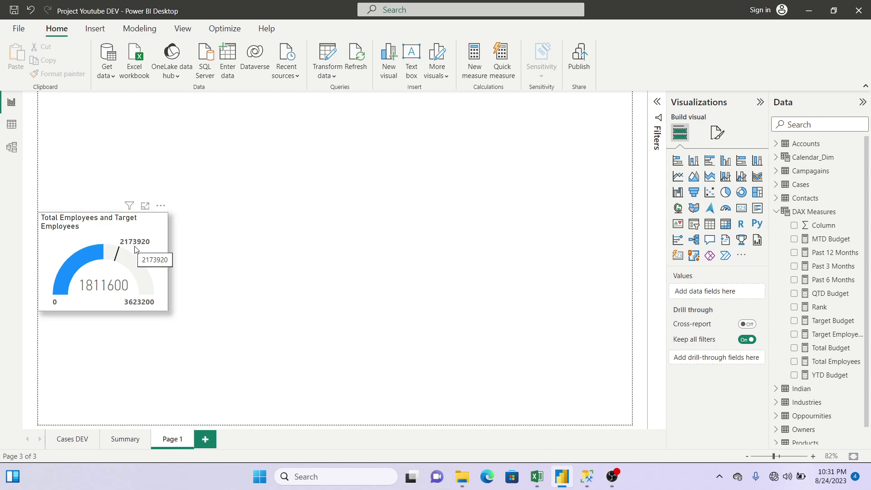
{"action": "mouse_move", "coordinate": [91, 292]}
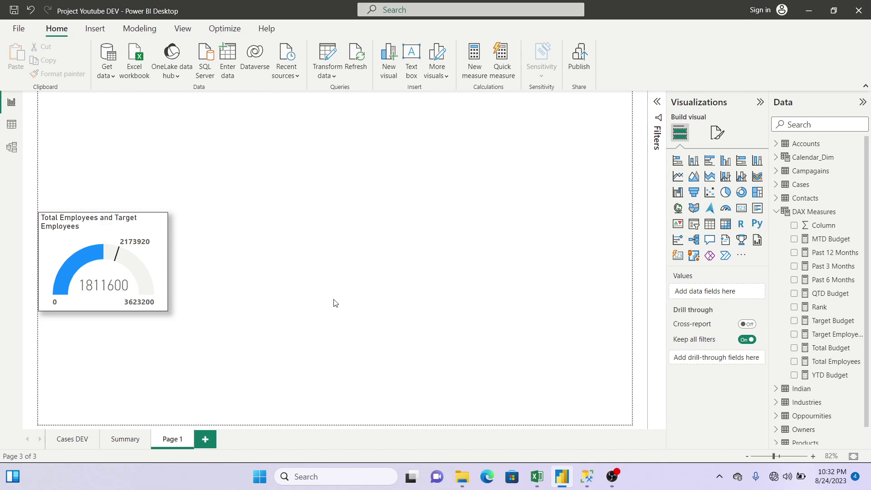
Step: Look up requirement 8, Total Budget on Won Category, in the BRS Document in Excel and return to Power BI
{"action": "left_click", "coordinate": [536, 477]}
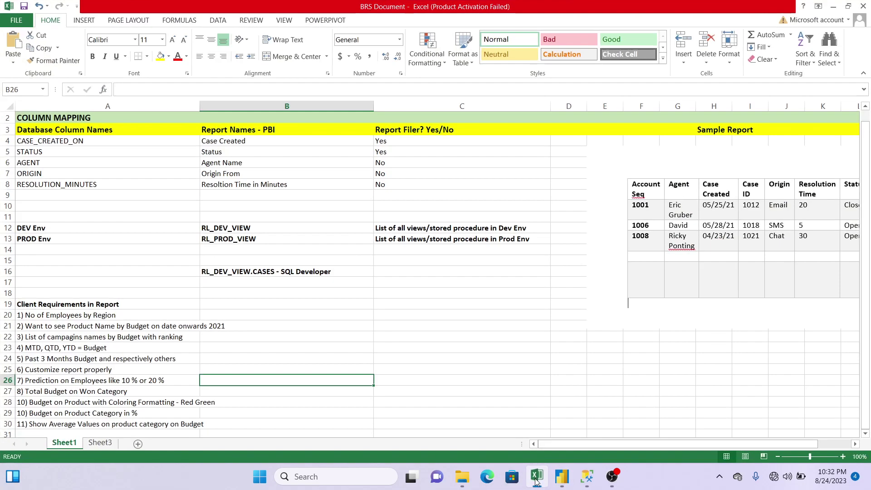
{"action": "left_click", "coordinate": [160, 391]}
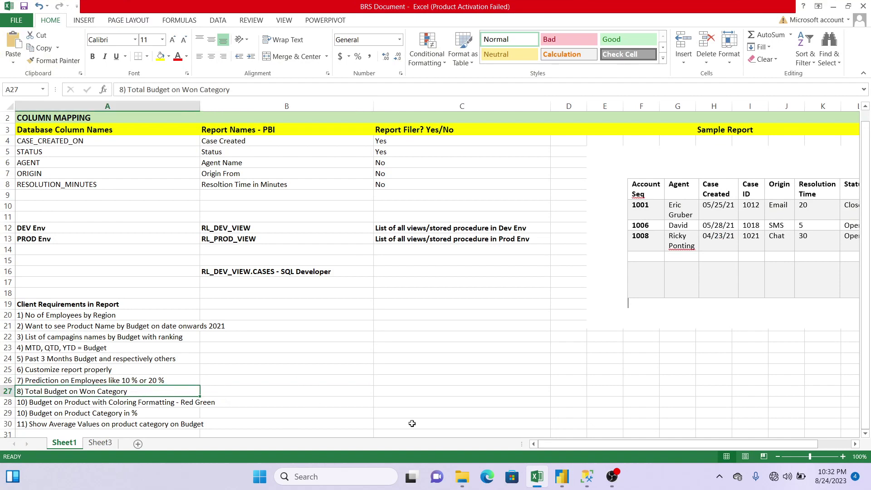
{"action": "left_click", "coordinate": [560, 475]}
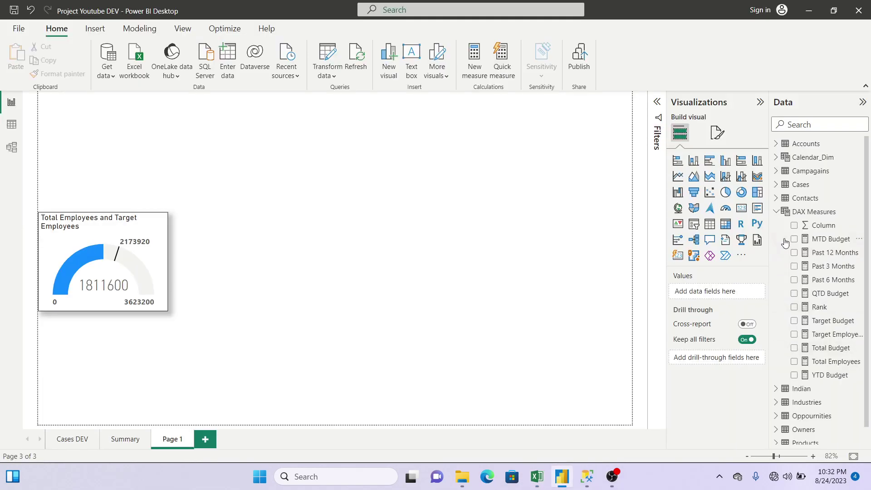
Step: Open the Oppournities table in the table view and expand its list of fields
{"action": "left_click", "coordinate": [776, 213]}
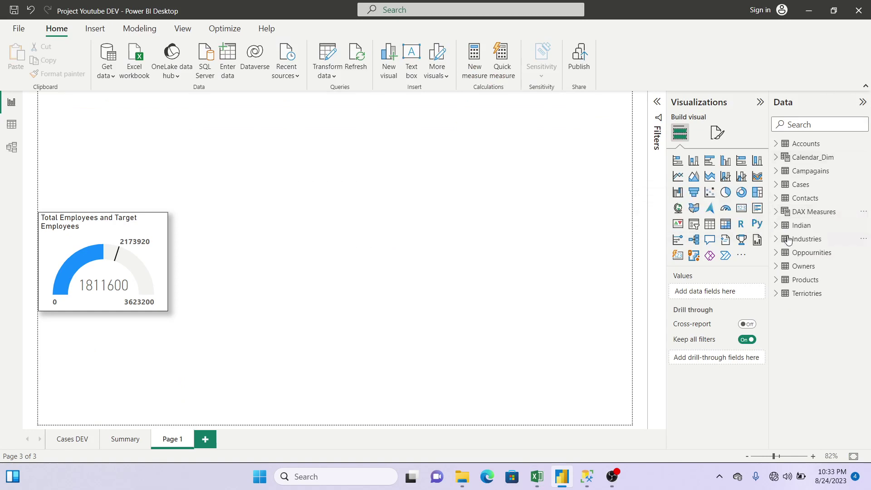
{"action": "left_click", "coordinate": [811, 254]}
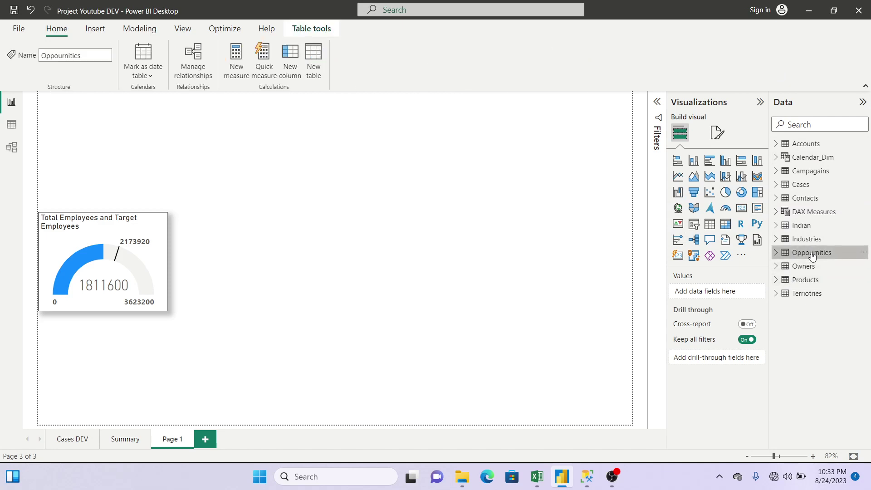
{"action": "left_click", "coordinate": [12, 124]}
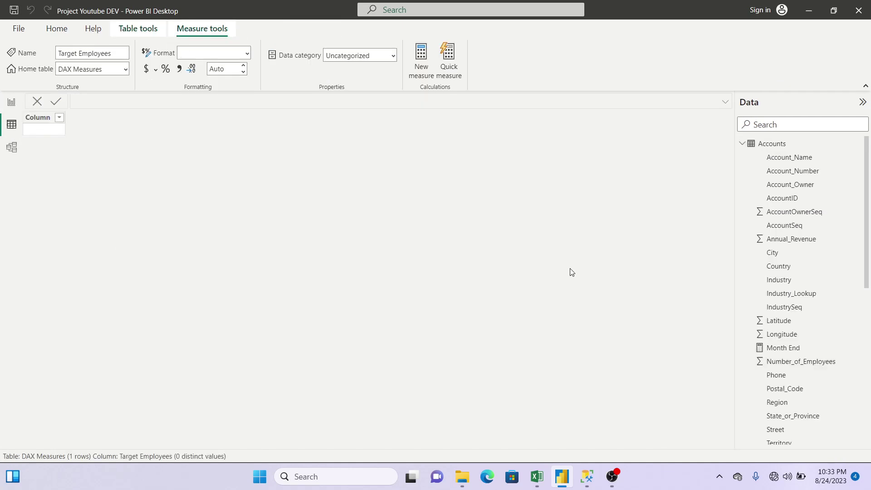
{"action": "left_click", "coordinate": [742, 144]}
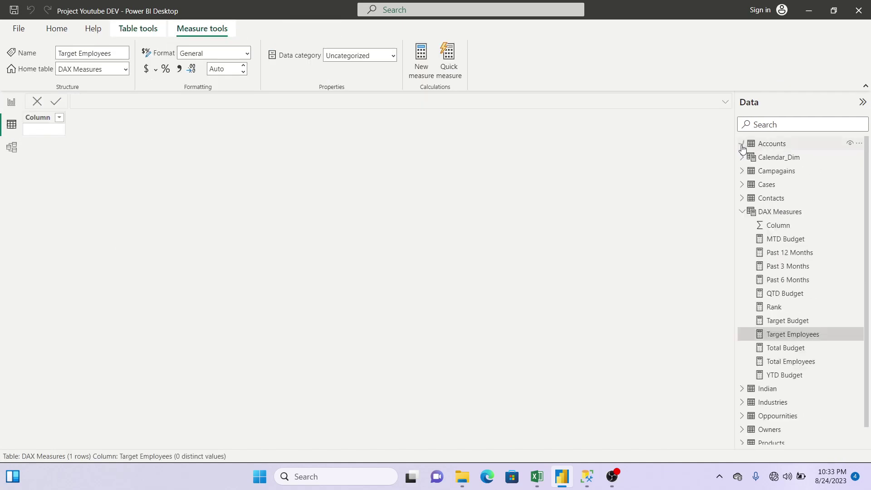
{"action": "left_click", "coordinate": [742, 211]}
{"action": "left_click", "coordinate": [785, 255]}
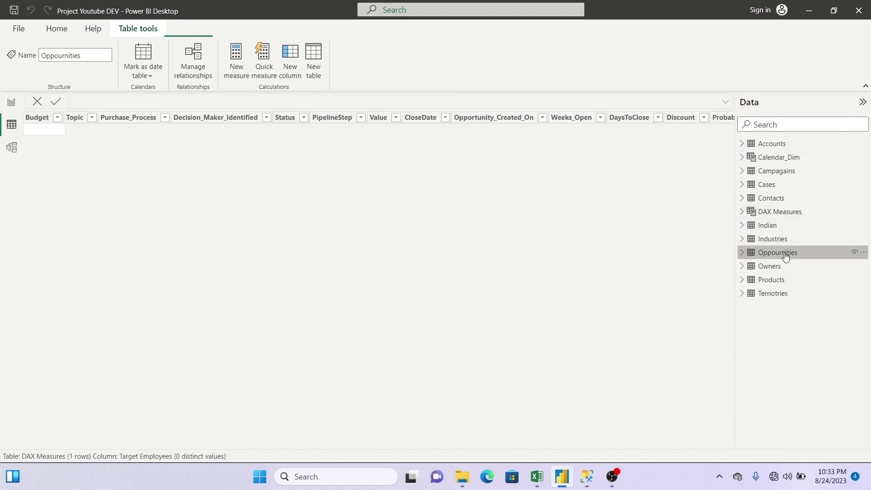
{"action": "left_click", "coordinate": [742, 252]}
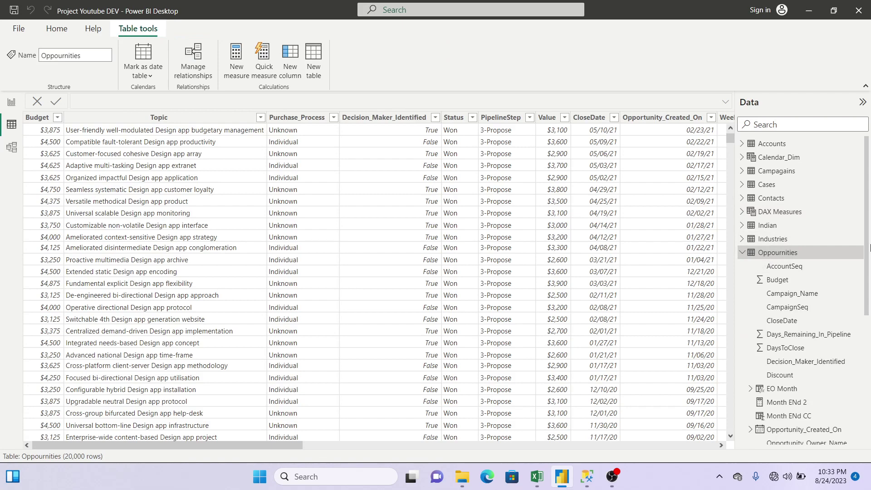
Step: Examine the distinct values of the Status column in its filter list without filtering, and return to the report view
{"action": "left_click_drag", "start_coordinate": [867, 224], "coordinate": [869, 340]}
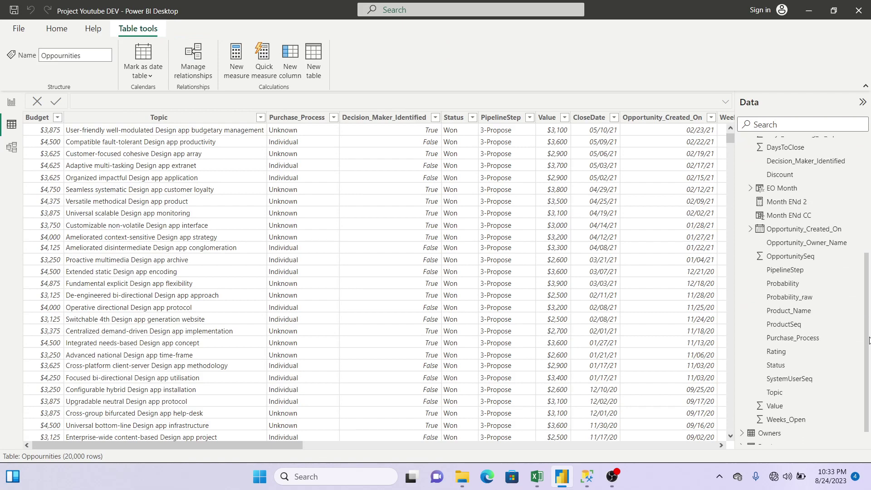
{"action": "left_click", "coordinate": [776, 365]}
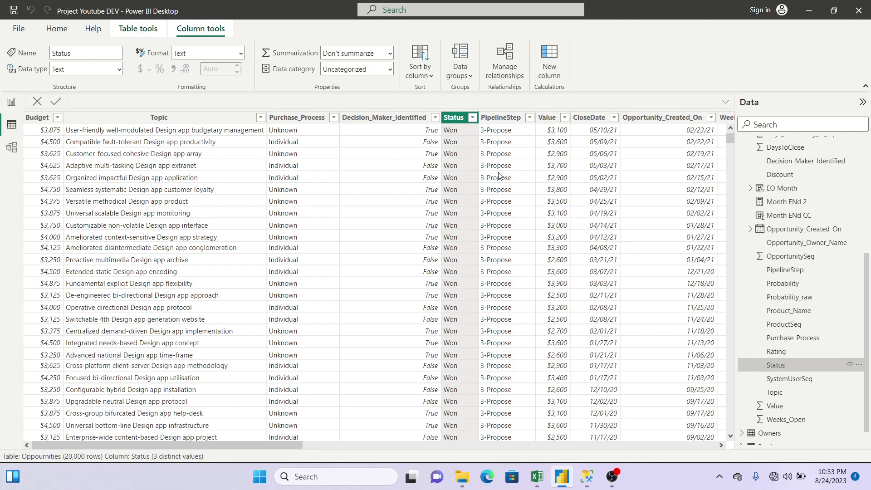
{"action": "left_click", "coordinate": [472, 118]}
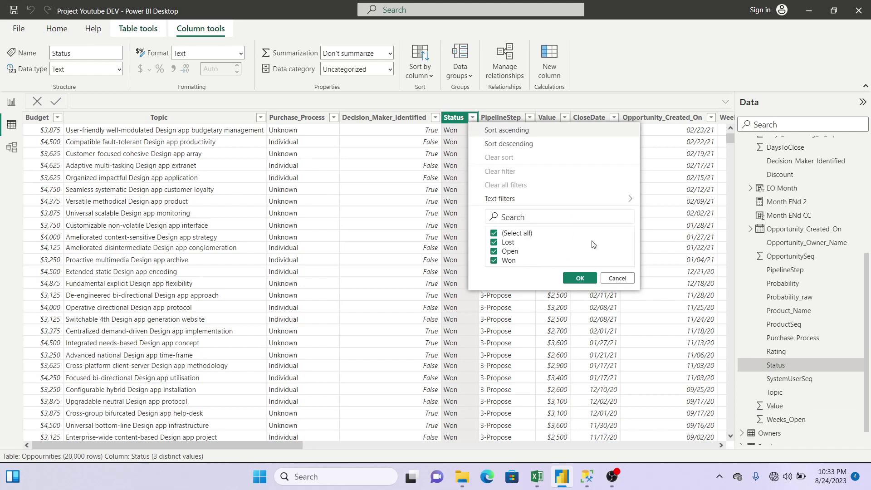
{"action": "left_click", "coordinate": [617, 278]}
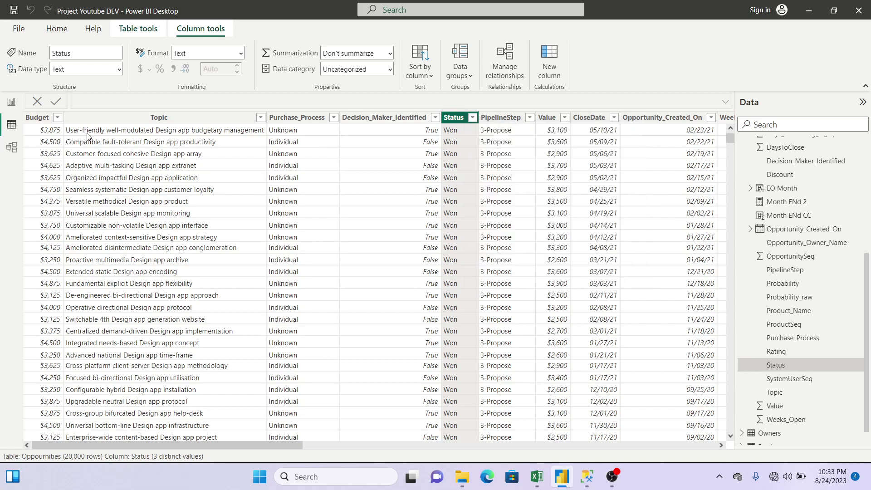
{"action": "left_click", "coordinate": [12, 101]}
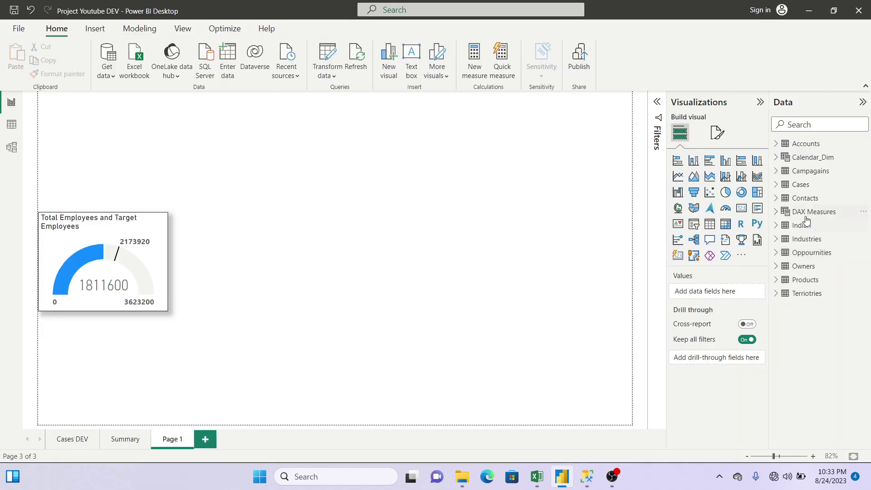
Step: Start a new measure in the DAX Measures table named Won Budget, using CALCULATE on [Total Budget]
{"action": "left_click", "coordinate": [790, 212]}
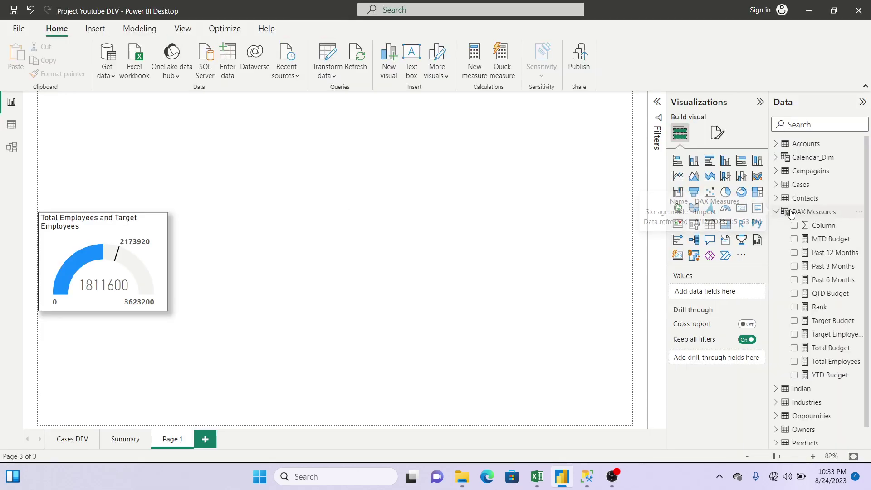
{"action": "left_click", "coordinate": [858, 211]}
{"action": "left_click", "coordinate": [808, 234]}
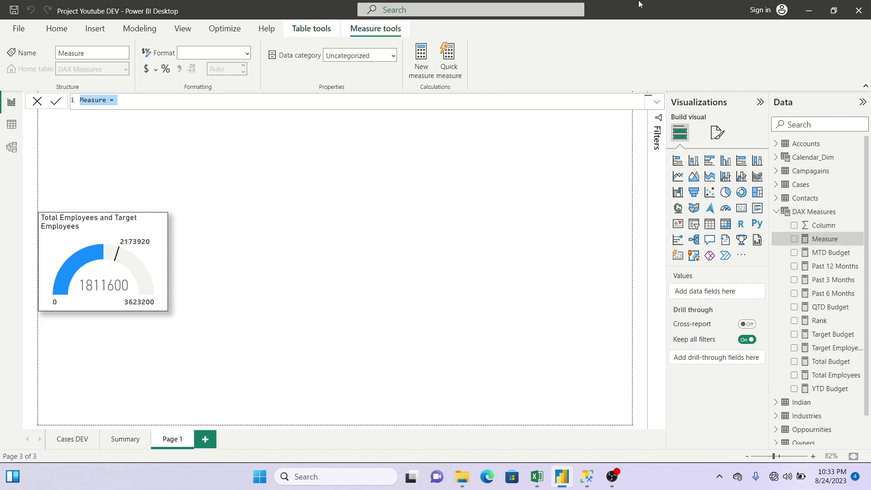
{"action": "type", "text": "Won Bug"}
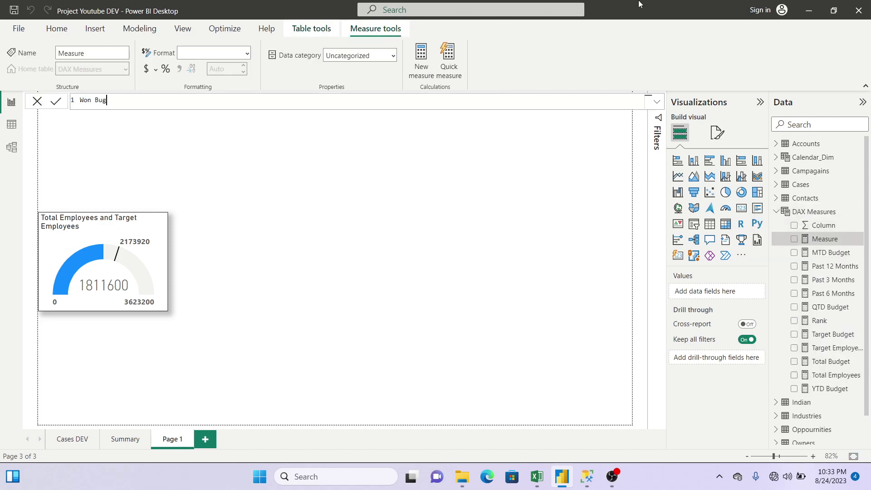
{"action": "key", "text": "BackSpace"}
{"action": "type", "text": "dget = c"}
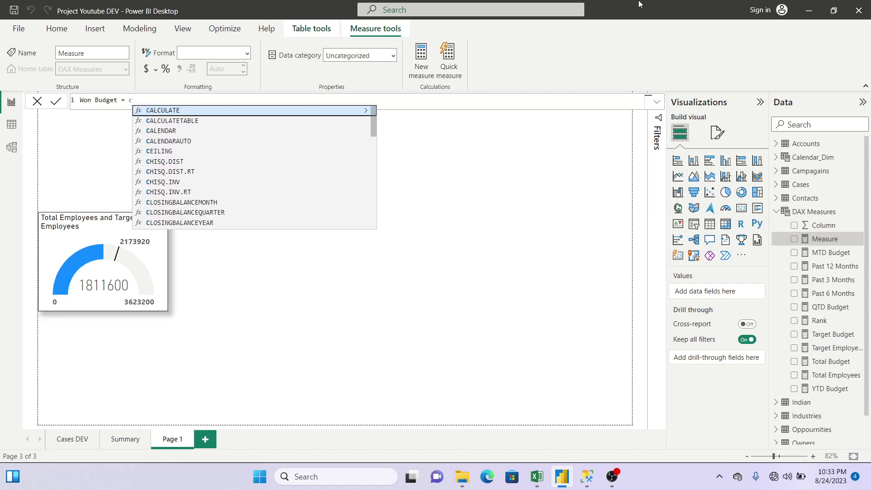
{"action": "type", "text": "al"}
{"action": "key", "text": "Tab"}
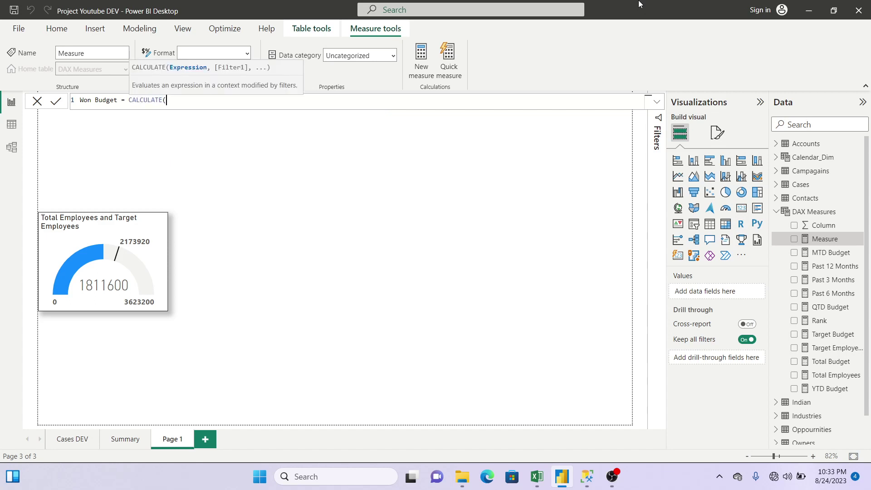
{"action": "type", "text": "[tot"}
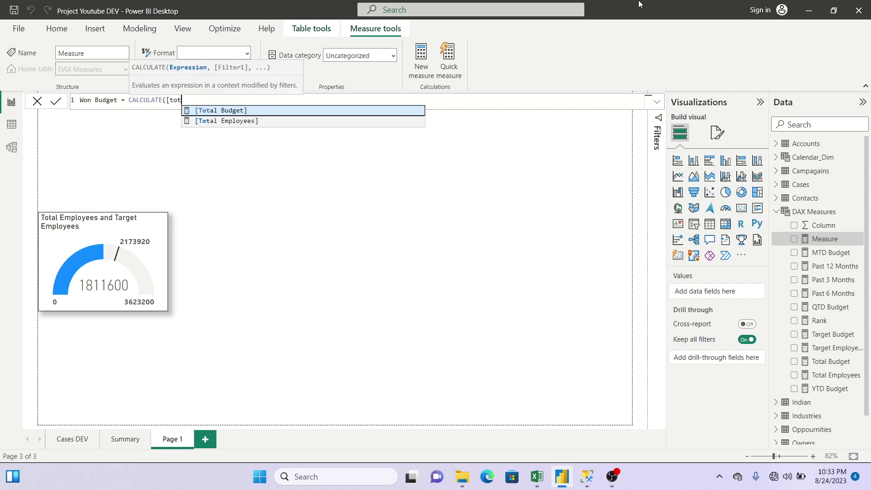
{"action": "key", "text": "Tab"}
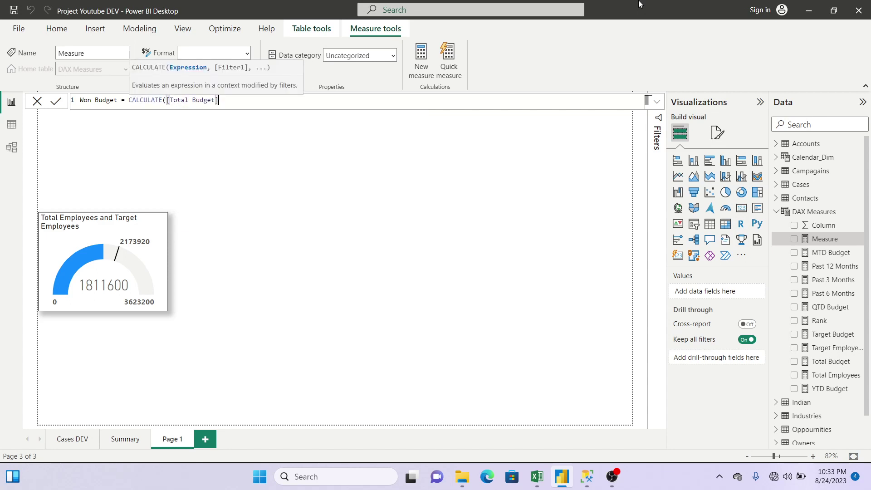
Step: Filter the Won Budget calculation by Oppournities[Status] = "Won" and commit the measure
{"action": "type", "text": ","}
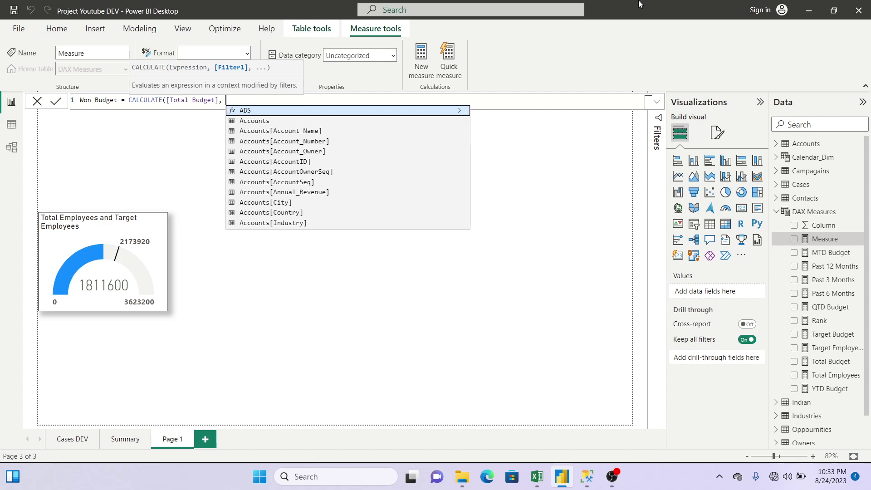
{"action": "type", "text": " stt"}
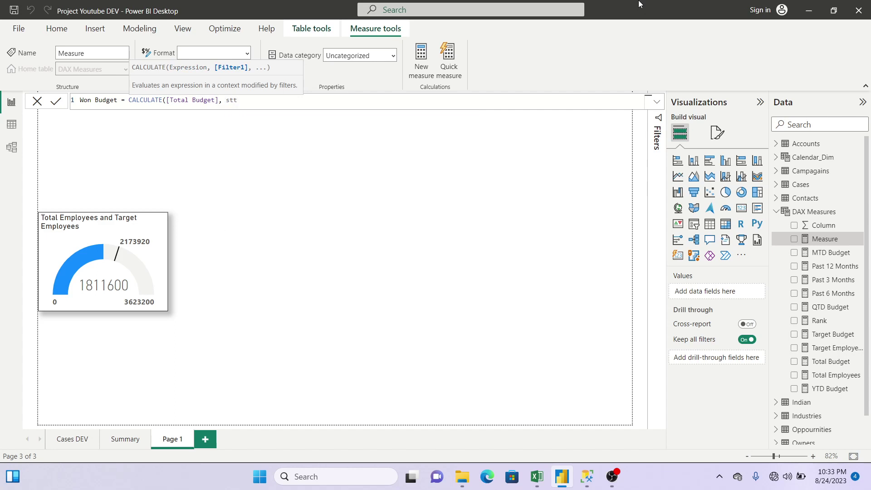
{"action": "key", "text": "BackSpace"}
{"action": "type", "text": "at"}
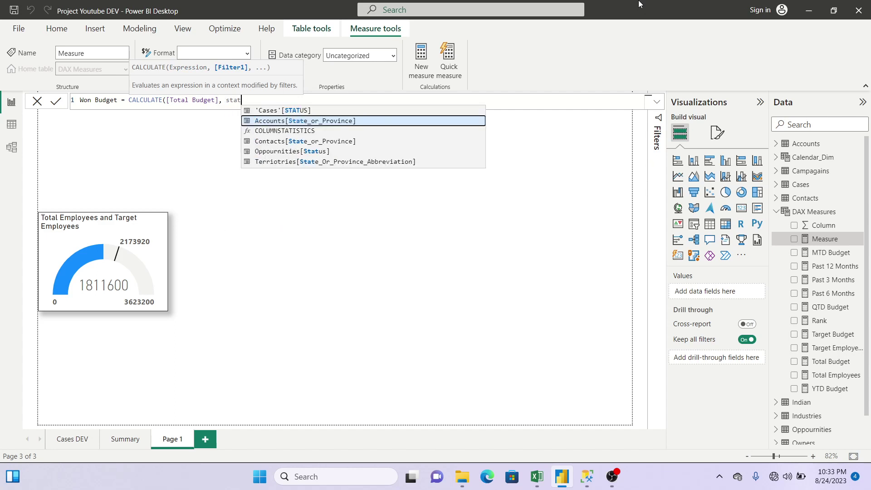
{"action": "key", "text": "Down"}
{"action": "key", "text": "Down"}
{"action": "key", "text": "Down"}
{"action": "key", "text": "Tab"}
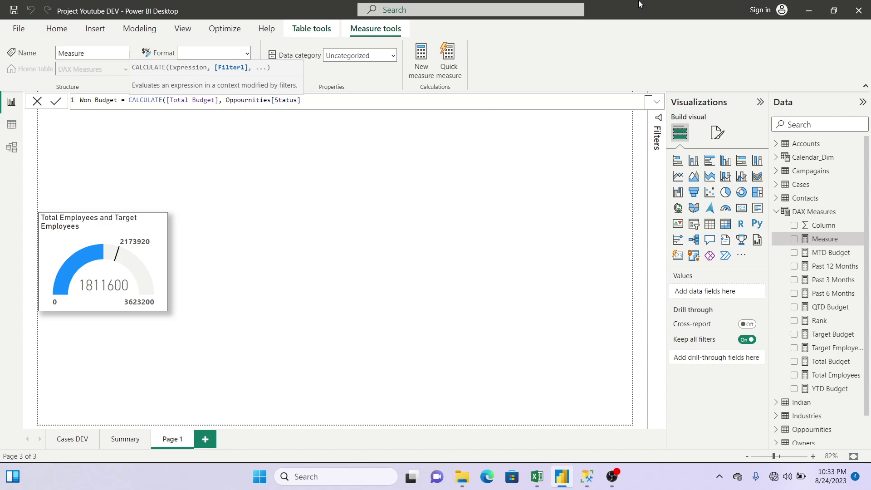
{"action": "type", "text": "= \"Won\""}
{"action": "left_click", "coordinate": [338, 100]}
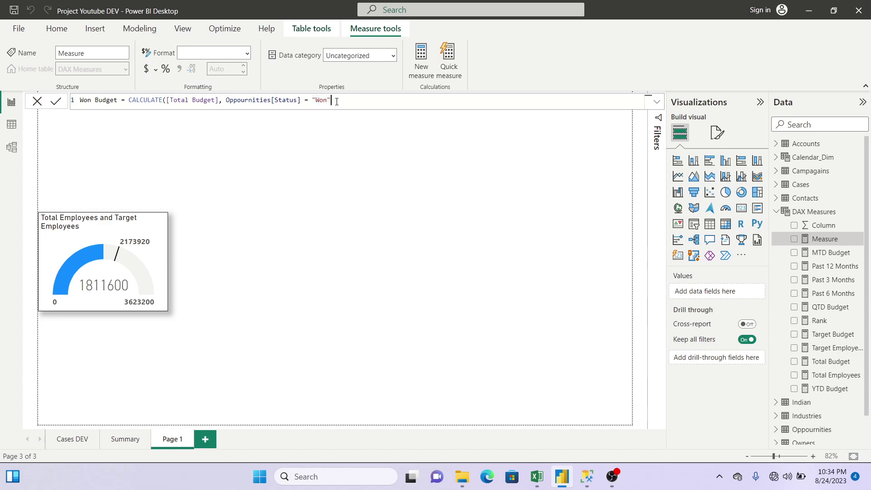
{"action": "type", "text": ")"}
{"action": "key", "text": "Return"}
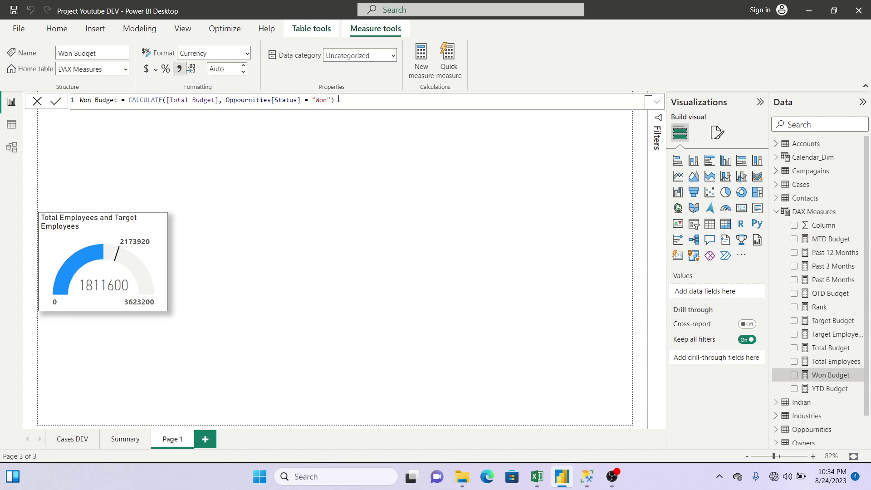
{"action": "left_click", "coordinate": [338, 99]}
{"action": "scroll", "coordinate": [338, 98], "scroll_direction": "up", "scroll_amount": 2, "text": "ctrl"}
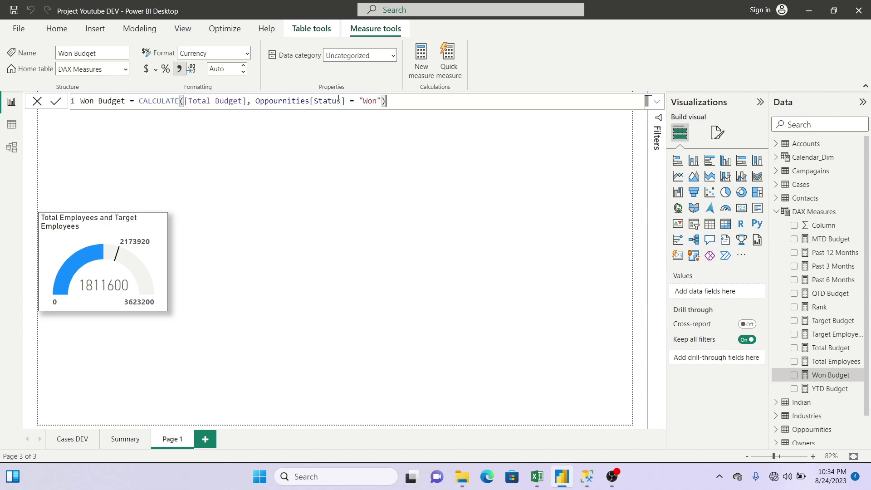
{"action": "left_click", "coordinate": [380, 180]}
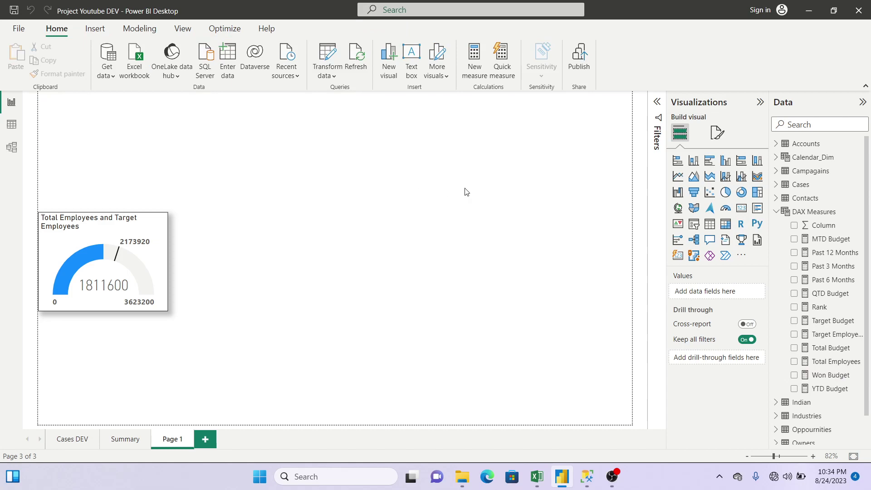
Step: Recheck the client requirements in the BRS Document in Excel, and place an enlarged funnel chart at the upper middle of Page 1 in Power BI
{"action": "left_click", "coordinate": [539, 474]}
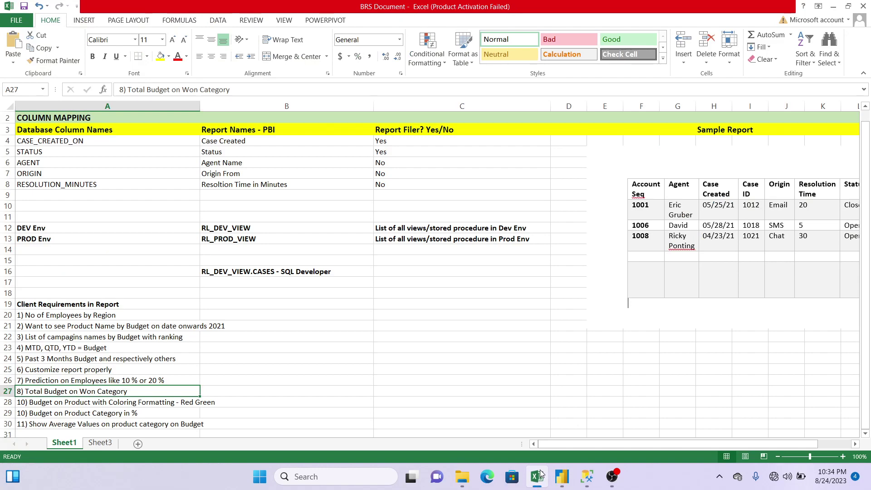
{"action": "left_click", "coordinate": [540, 474]}
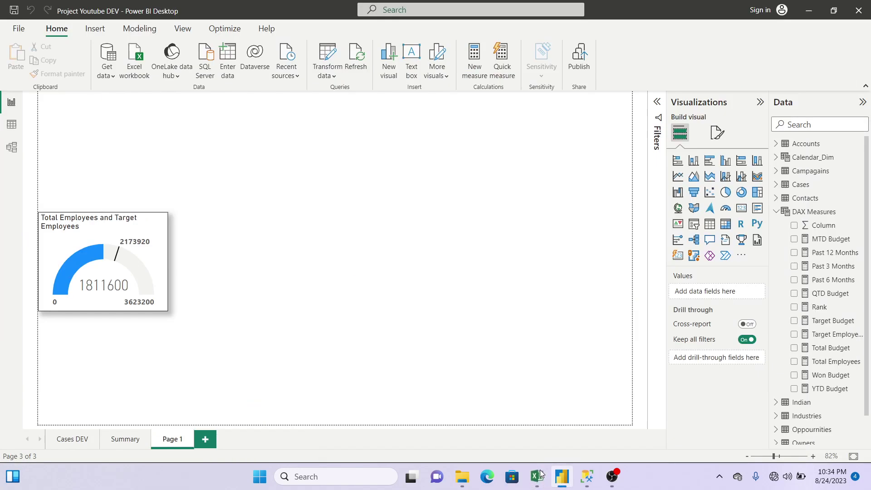
{"action": "left_click", "coordinate": [694, 192]}
{"action": "left_click_drag", "start_coordinate": [144, 158], "coordinate": [401, 146]}
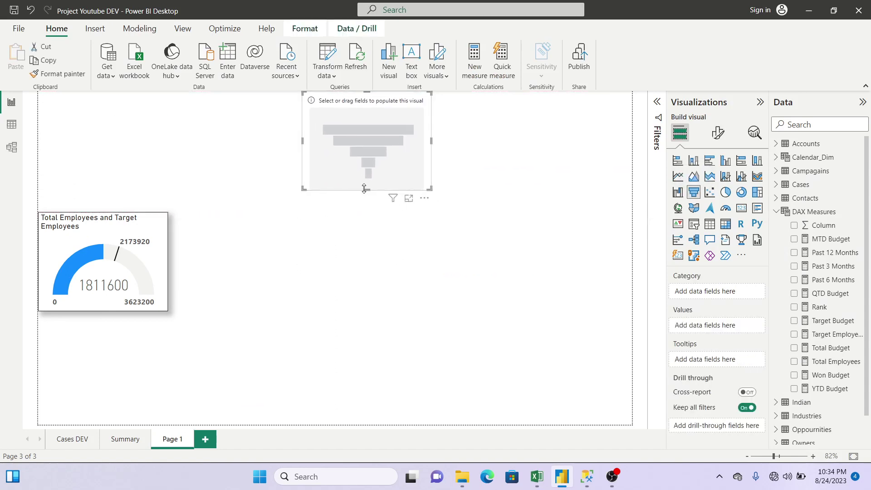
{"action": "left_click_drag", "start_coordinate": [367, 191], "coordinate": [375, 243]}
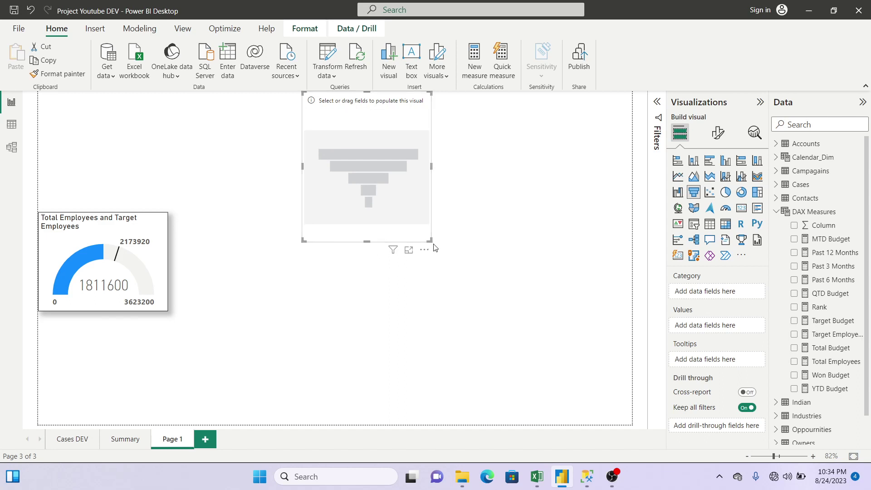
{"action": "left_click_drag", "start_coordinate": [439, 247], "coordinate": [497, 280]}
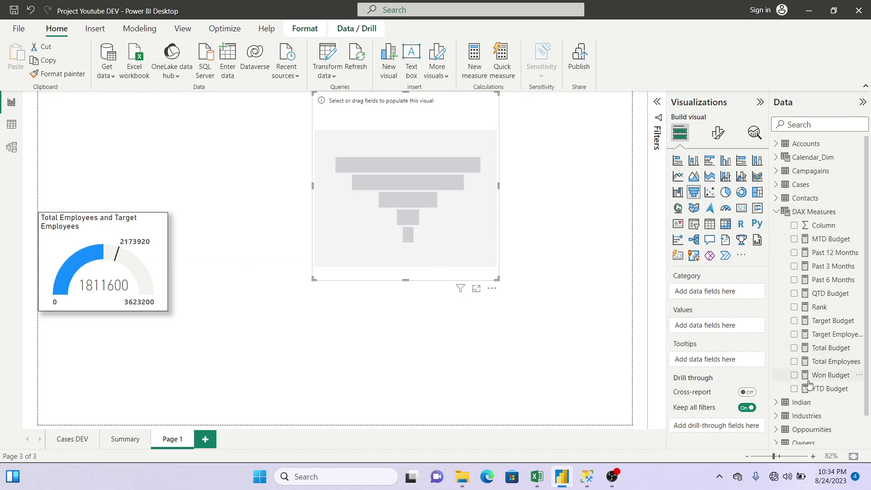
Step: Plot Won Budget in the funnel chart by Product_Name from the Oppournities table
{"action": "left_click", "coordinate": [794, 376]}
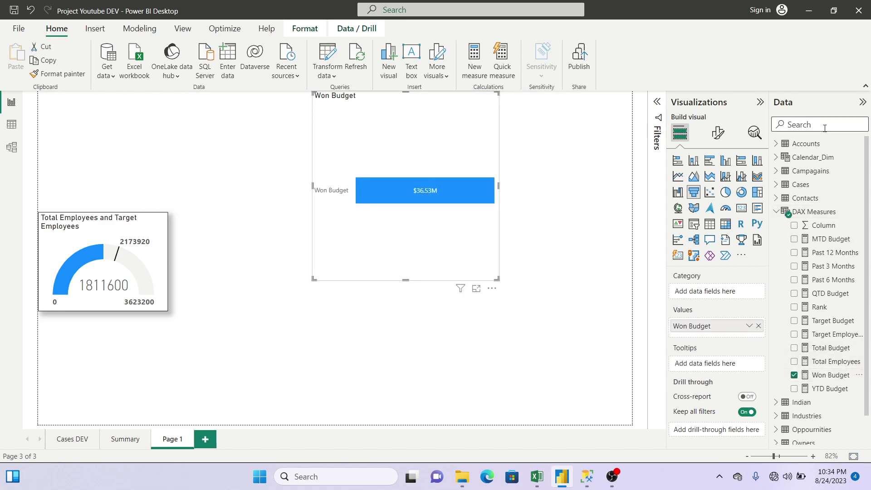
{"action": "left_click", "coordinate": [794, 124]}
{"action": "type", "text": "pro"}
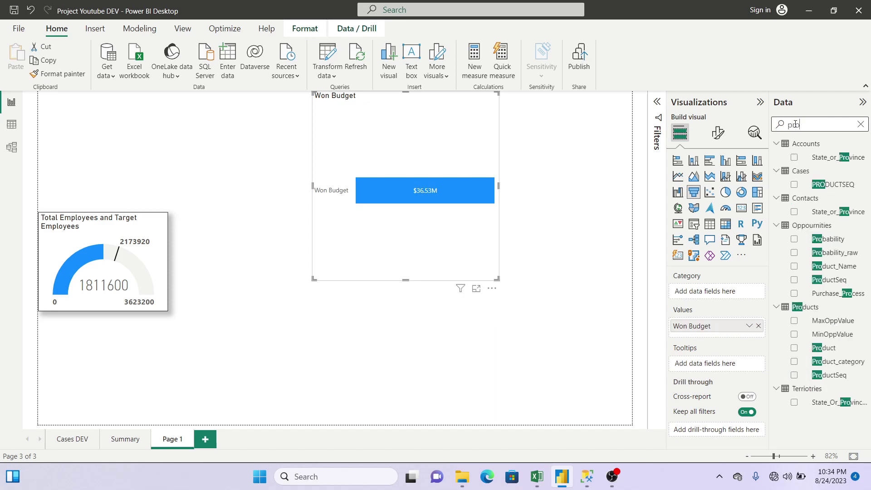
{"action": "type", "text": "duct n"}
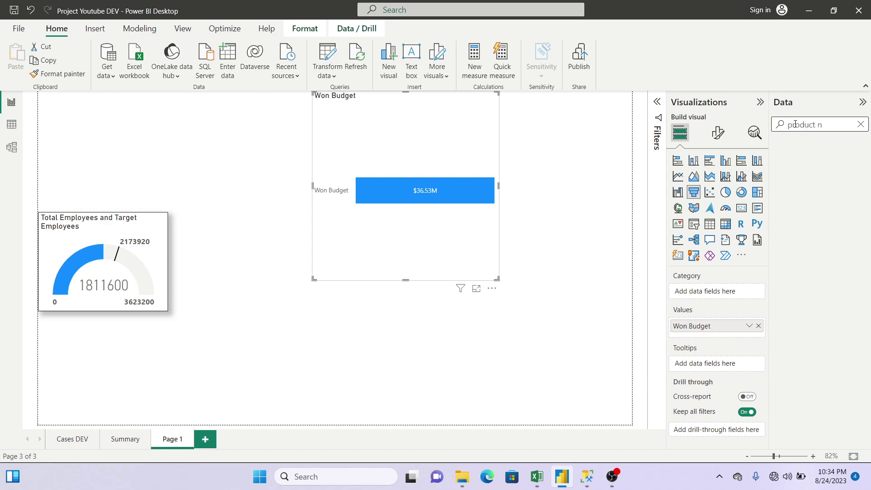
{"action": "key", "text": "BackSpace"}
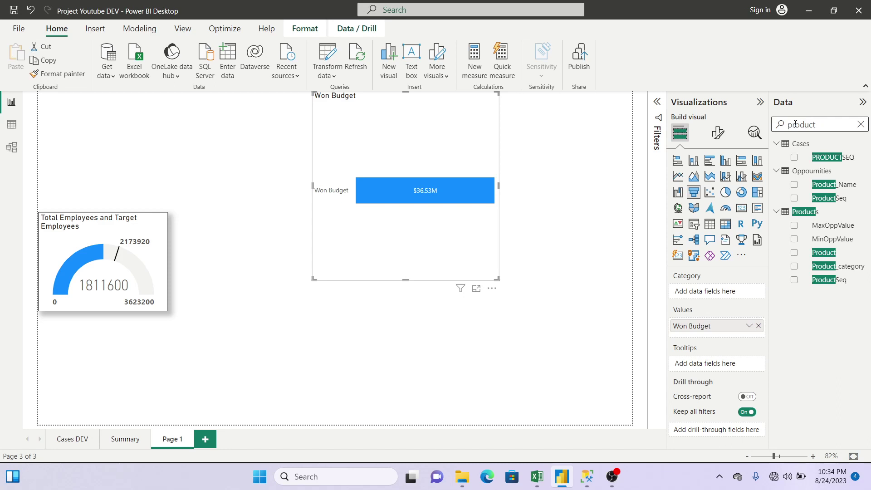
{"action": "left_click", "coordinate": [795, 185]}
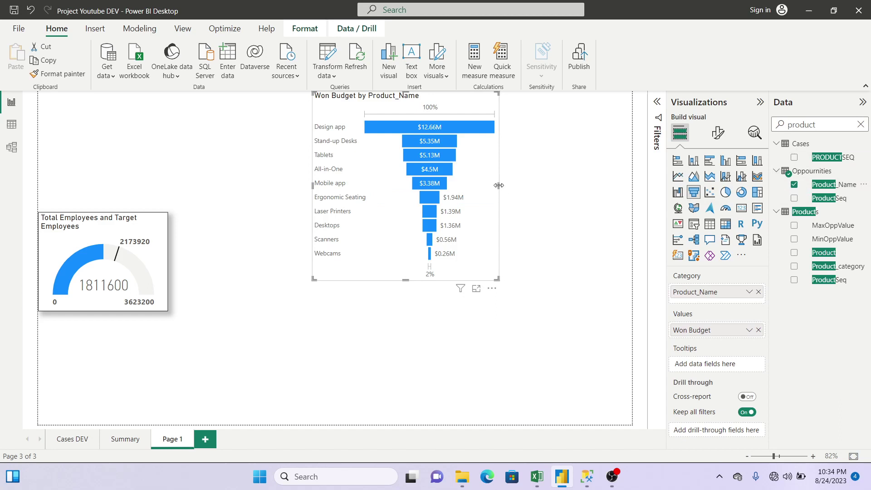
Step: Widen the Won Budget by Product_Name funnel chart towards the page's right side
{"action": "left_click_drag", "start_coordinate": [498, 186], "coordinate": [523, 186]}
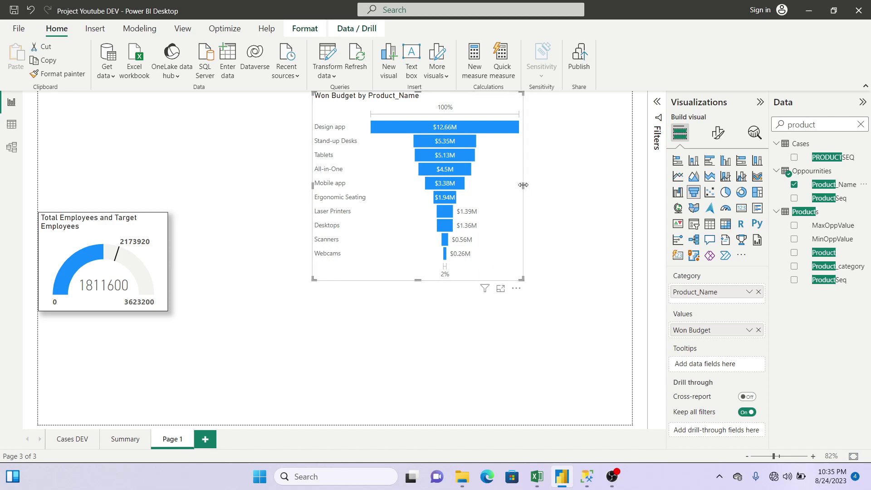
{"action": "left_click_drag", "start_coordinate": [524, 187], "coordinate": [554, 194]}
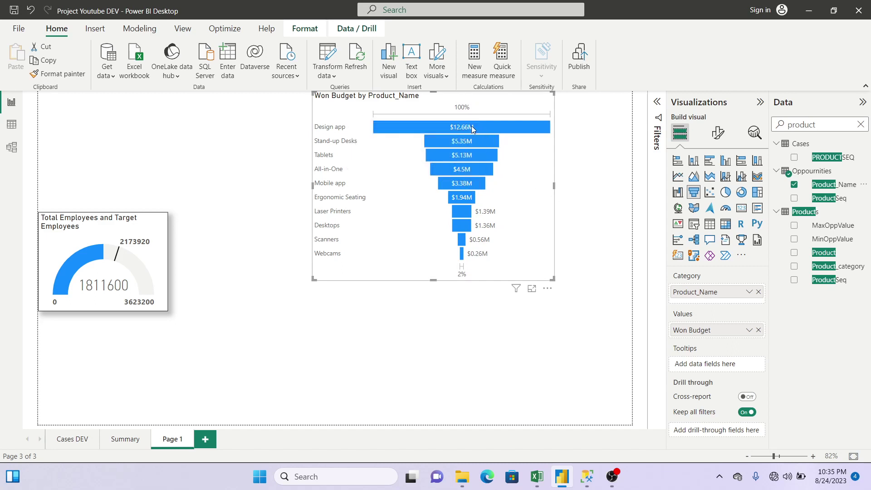
{"action": "mouse_move", "coordinate": [472, 126]}
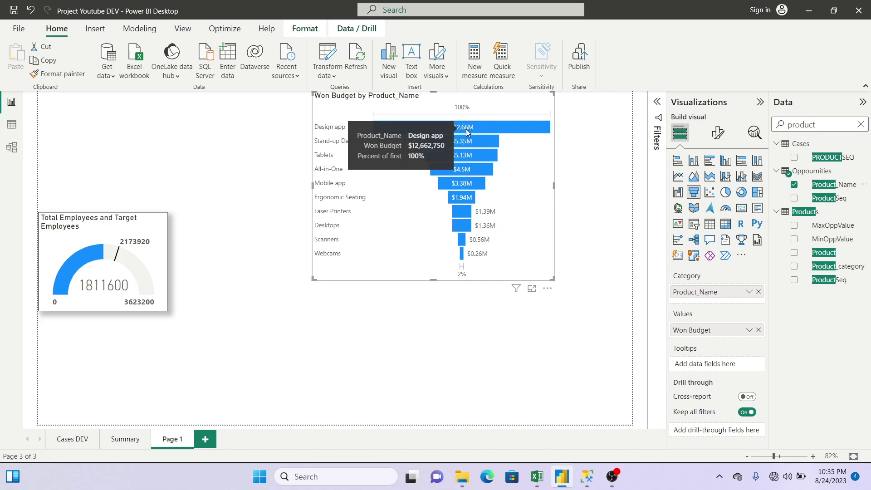
Step: Make the funnel chart's data label values bold and set their display units to None
{"action": "left_click", "coordinate": [721, 135]}
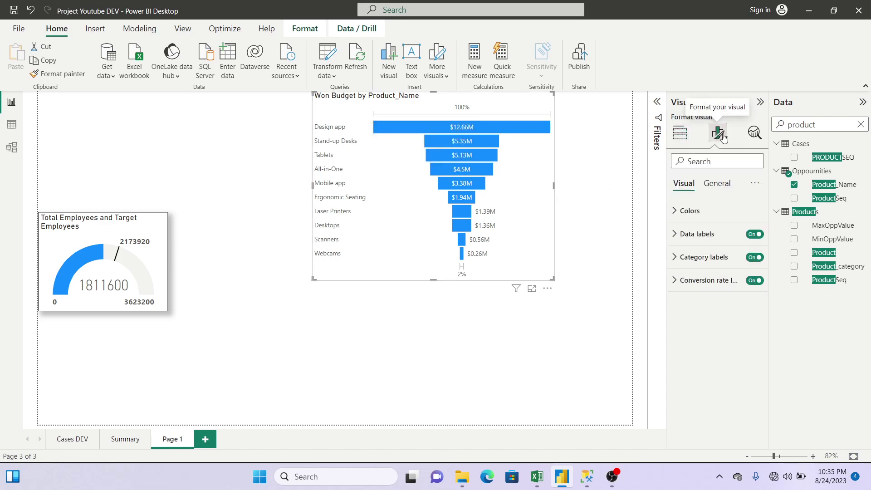
{"action": "left_click", "coordinate": [705, 211]}
{"action": "left_click", "coordinate": [705, 211]}
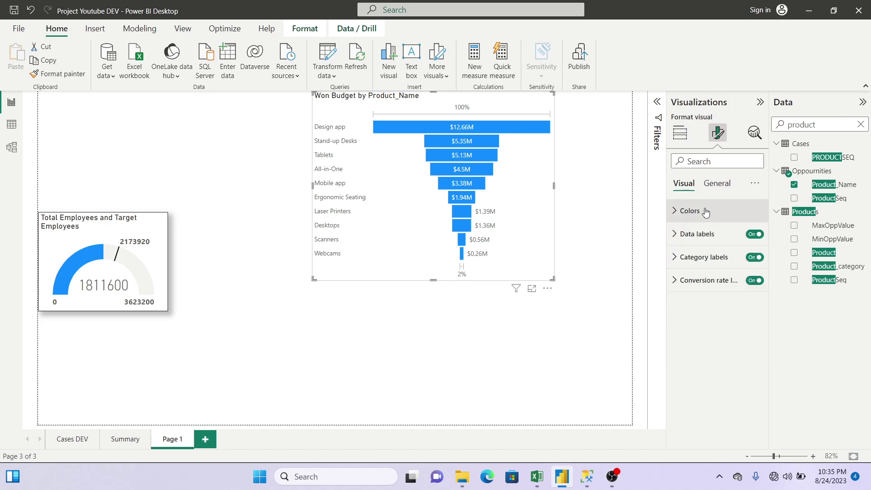
{"action": "left_click", "coordinate": [690, 234]}
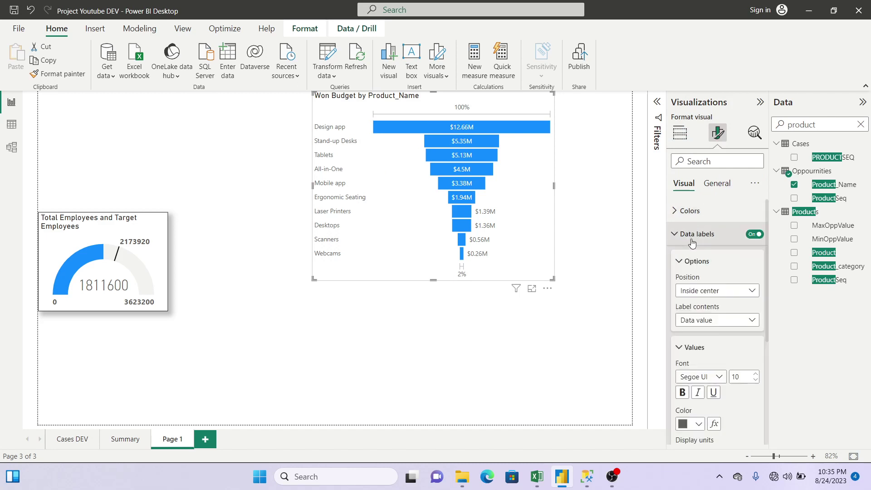
{"action": "left_click", "coordinate": [682, 392]}
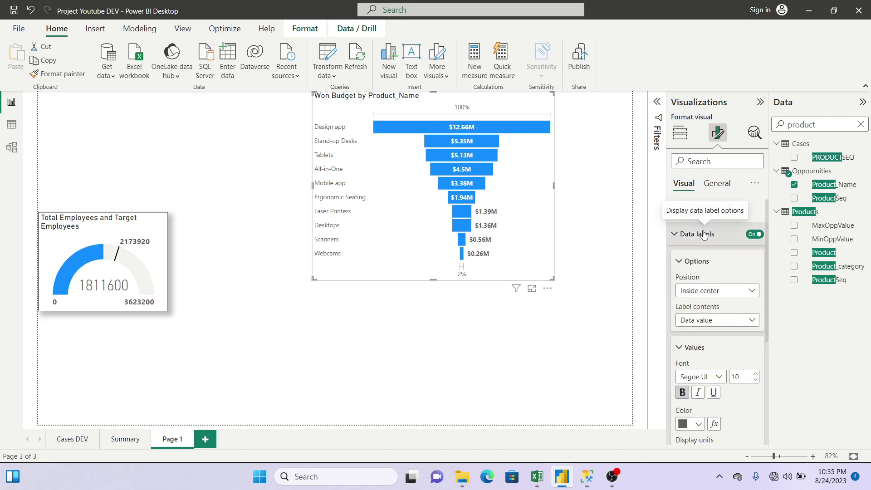
{"action": "left_click", "coordinate": [696, 262]}
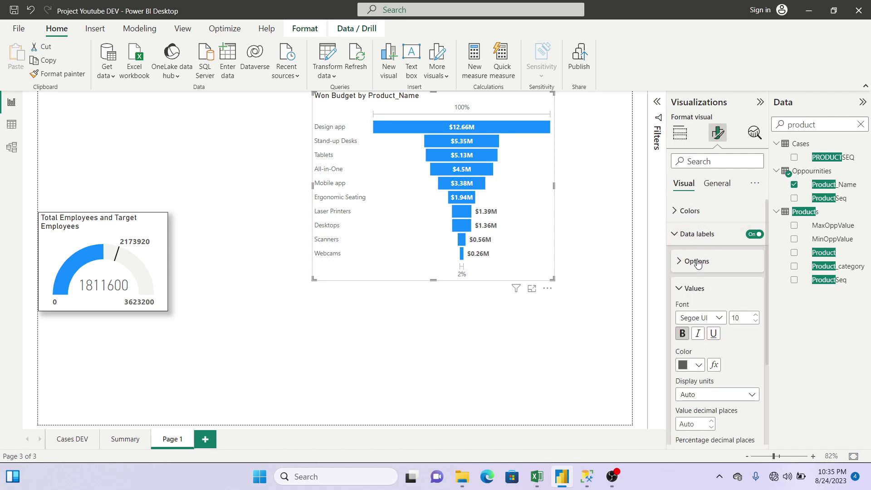
{"action": "left_click", "coordinate": [704, 396]}
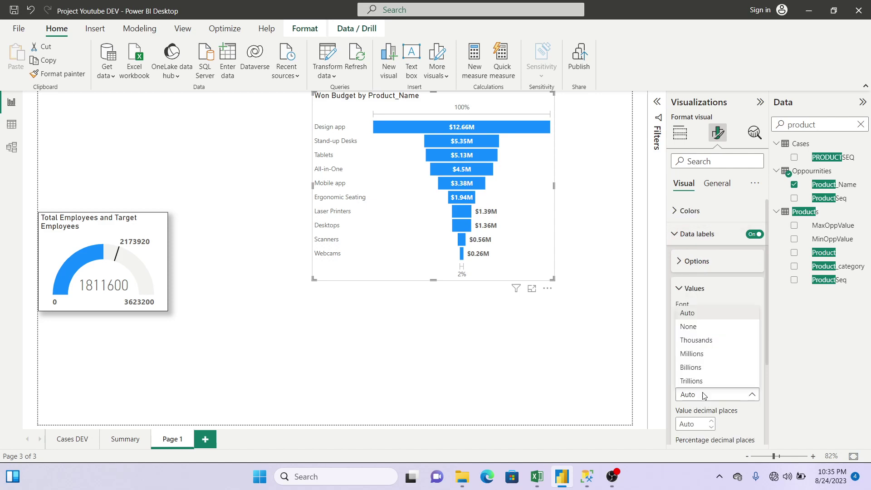
{"action": "left_click", "coordinate": [688, 327]}
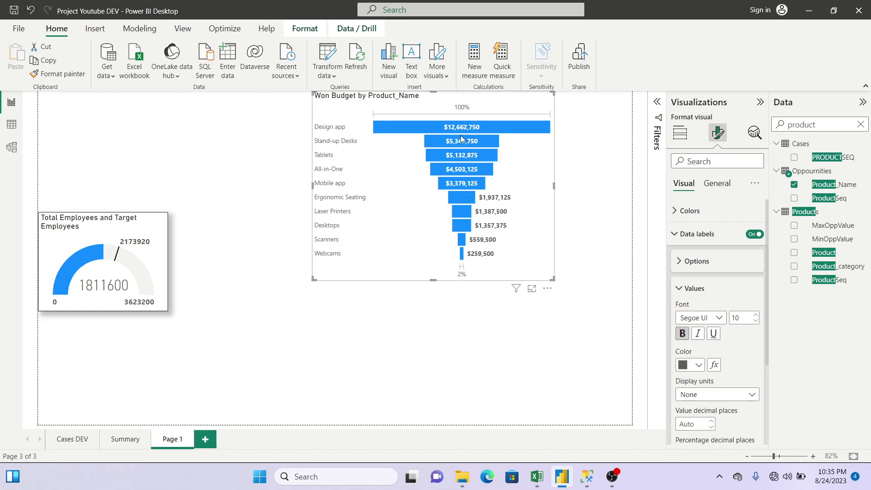
Step: Turn on the background for the data labels of the Won Budget by Product_Name funnel chart
{"action": "left_click", "coordinate": [683, 290]}
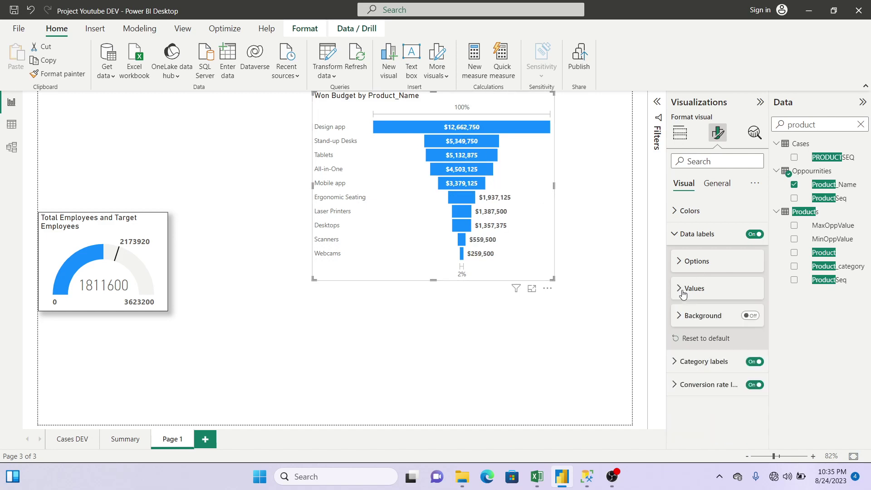
{"action": "left_click", "coordinate": [751, 316]}
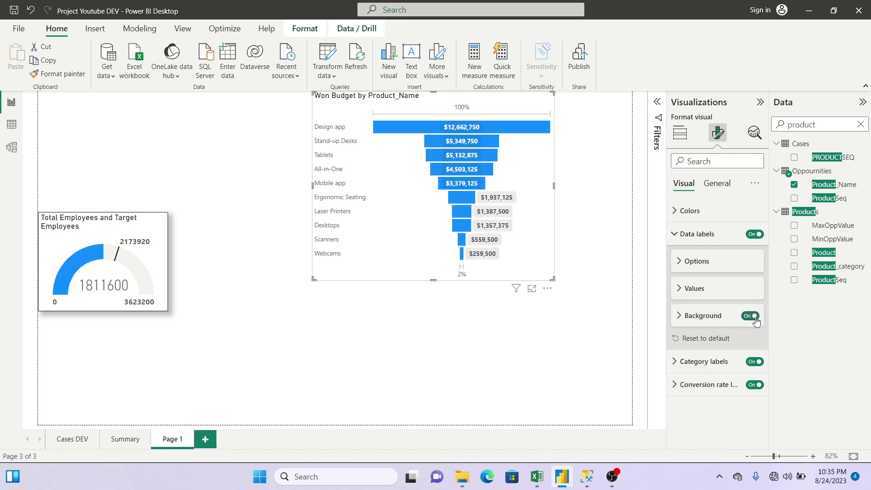
{"action": "left_click", "coordinate": [684, 236]}
Step: Make the funnel chart's category labels and conversion rate labels bold
{"action": "left_click", "coordinate": [685, 257]}
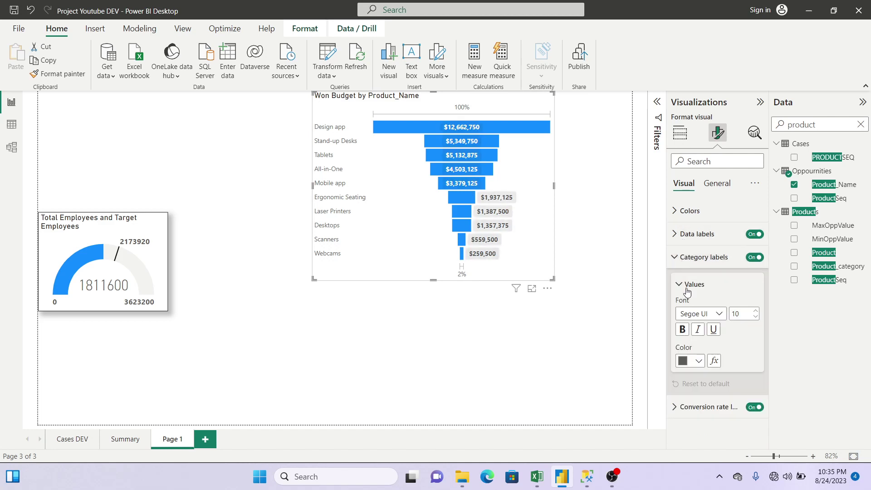
{"action": "left_click", "coordinate": [681, 329]}
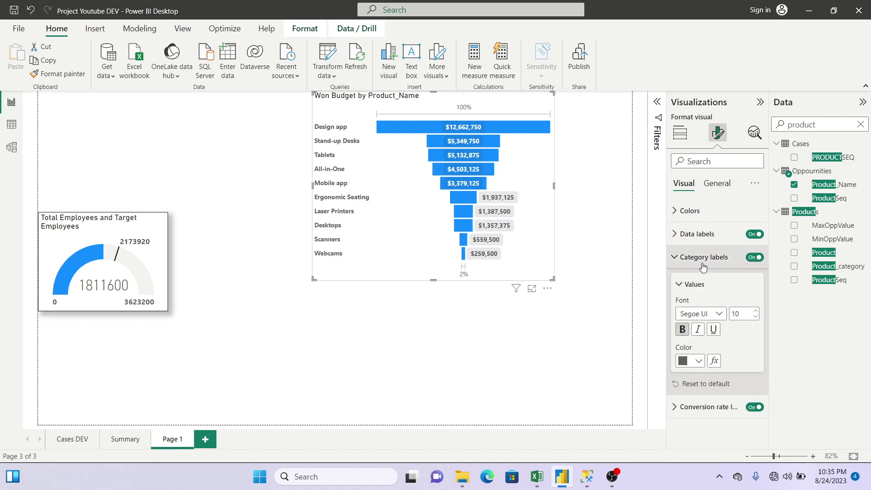
{"action": "left_click", "coordinate": [703, 259]}
{"action": "left_click", "coordinate": [697, 282]}
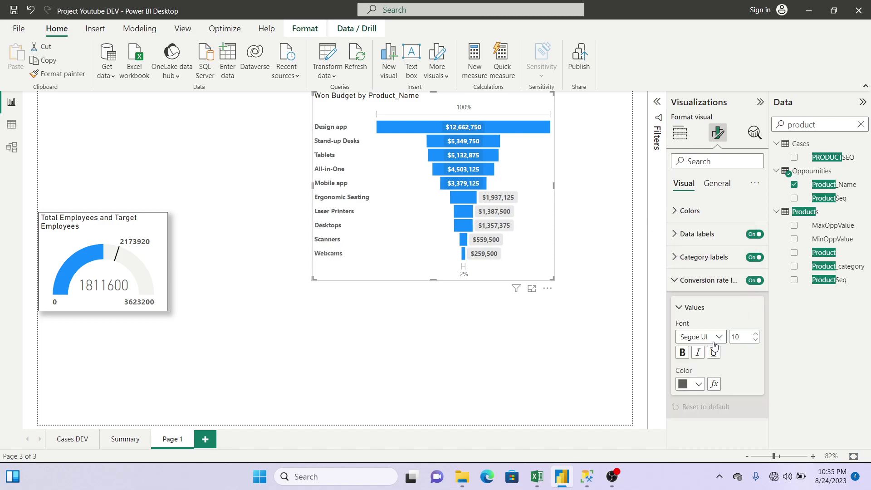
{"action": "left_click", "coordinate": [682, 352]}
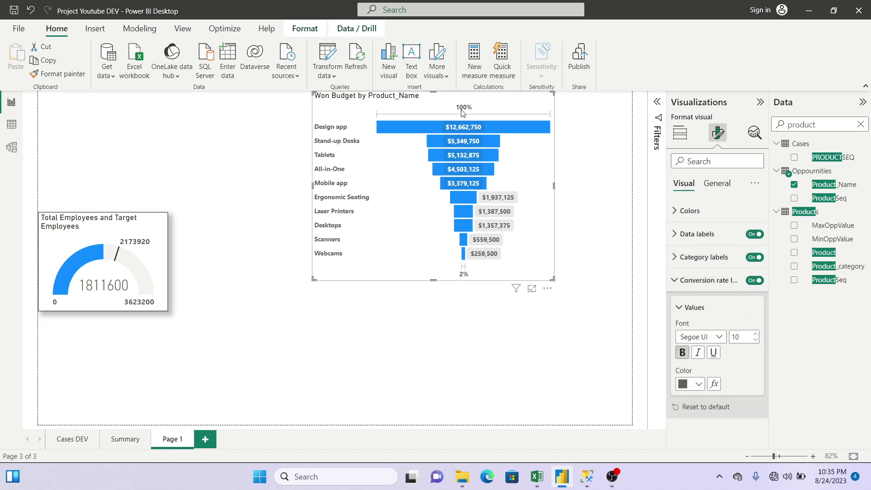
{"action": "left_click", "coordinate": [700, 280]}
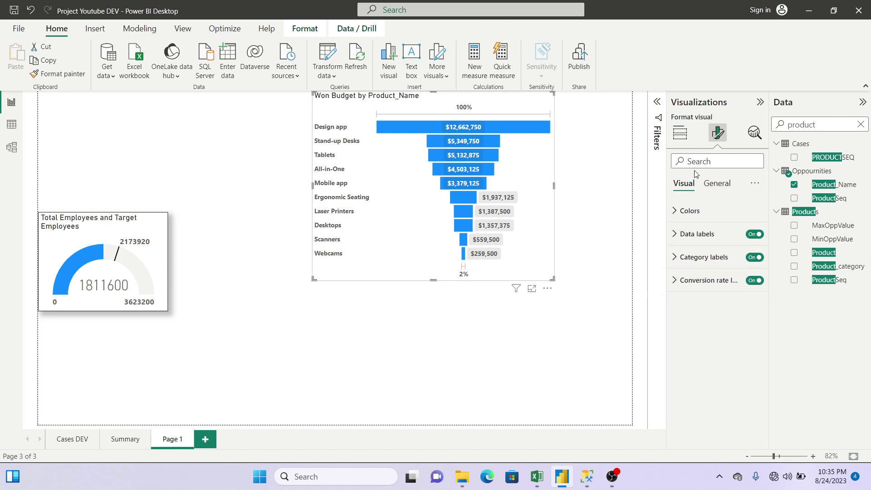
Step: Add a visual border and a shadow to the funnel chart and deselect it
{"action": "left_click", "coordinate": [717, 184]}
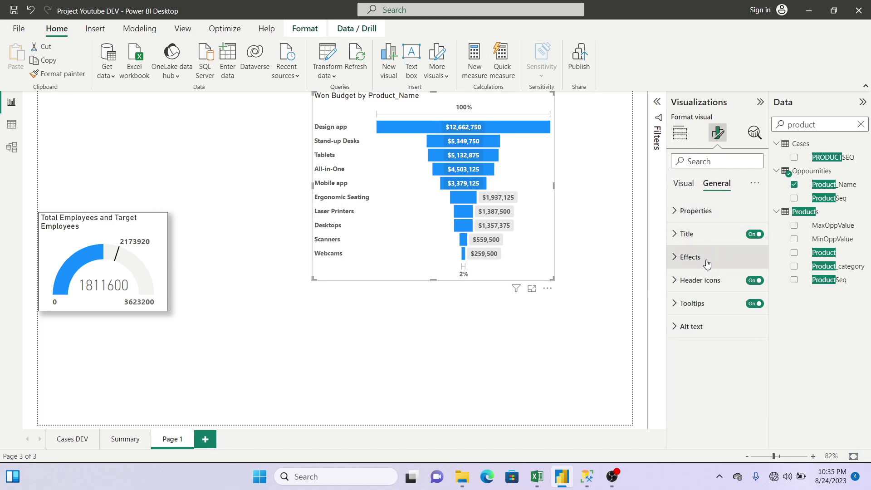
{"action": "left_click", "coordinate": [707, 257]}
{"action": "left_click", "coordinate": [750, 378]}
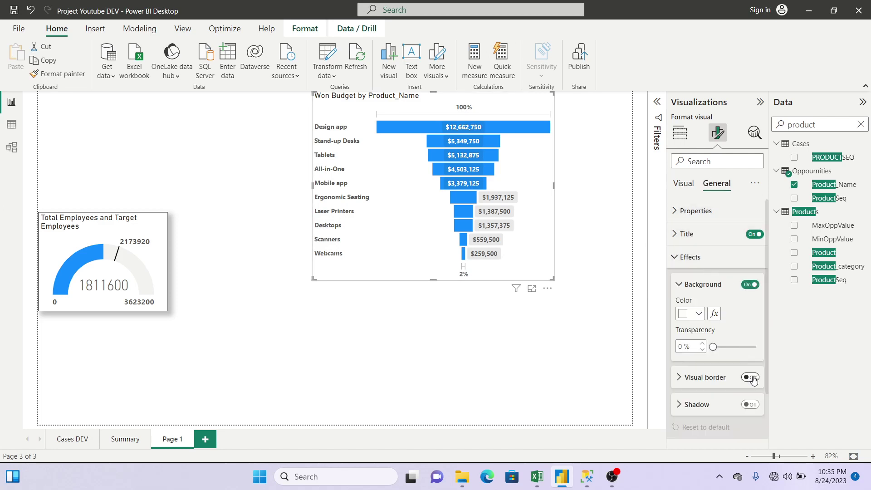
{"action": "left_click", "coordinate": [752, 404]}
{"action": "left_click", "coordinate": [689, 257]}
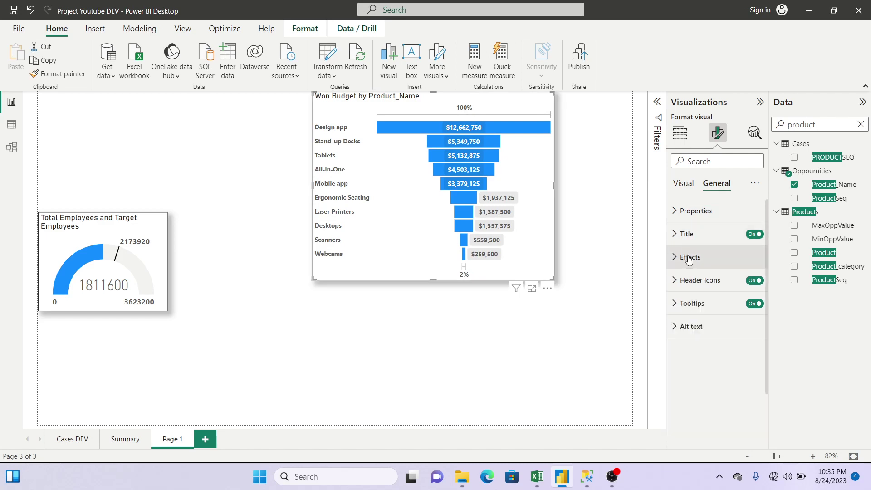
{"action": "left_click", "coordinate": [600, 207]}
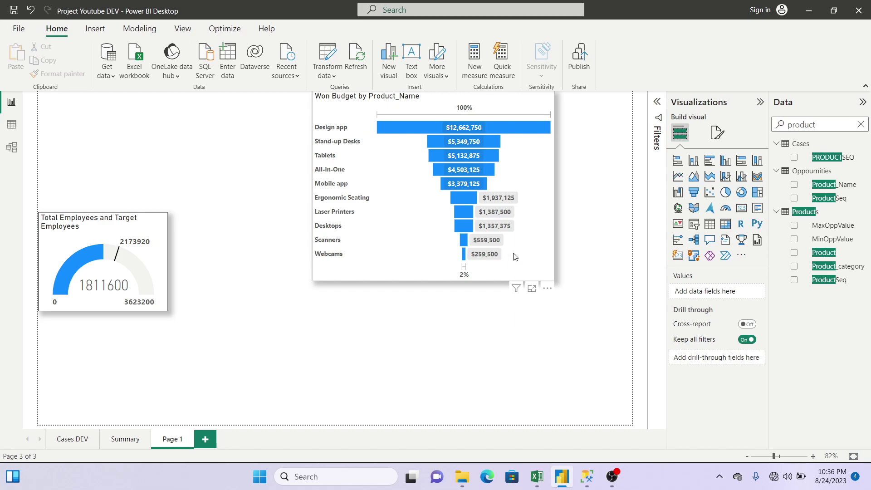
Step: Switch to SQL Server Management Studio and start a new query below the existing ones with select sum(Budget)
{"action": "left_click", "coordinate": [587, 476]}
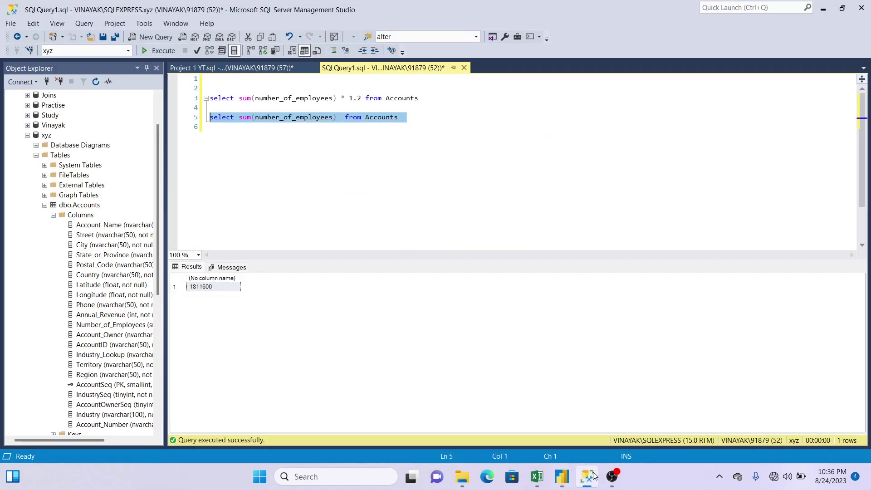
{"action": "left_click", "coordinate": [439, 121]}
{"action": "key", "text": "Return"}
{"action": "key", "text": "Return"}
{"action": "type", "text": "s"}
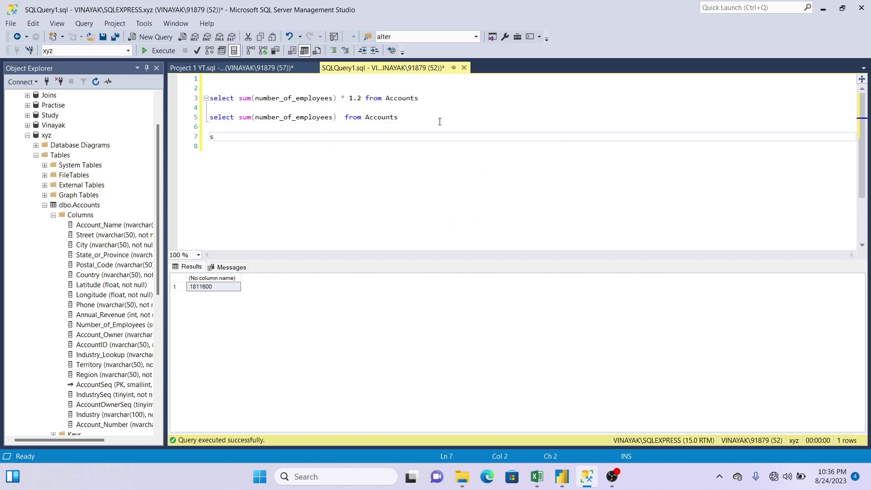
{"action": "type", "text": "elect sum"}
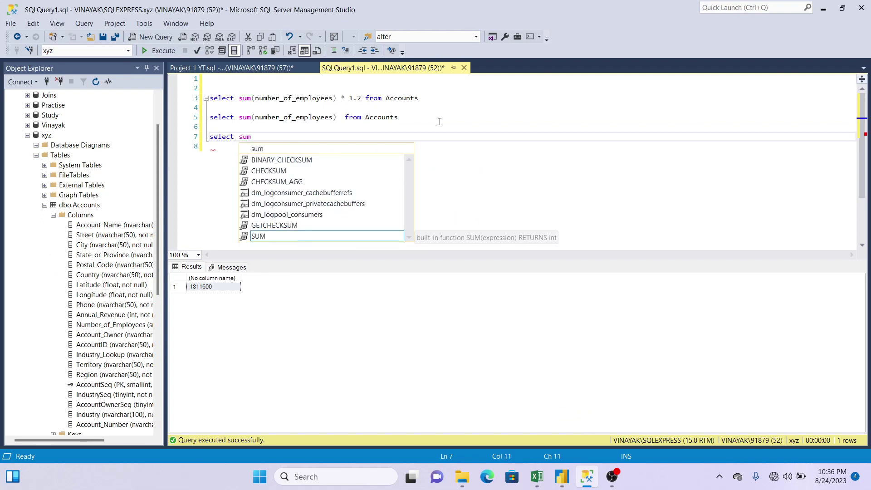
{"action": "key", "text": "Escape"}
{"action": "type", "text": "(Bu"}
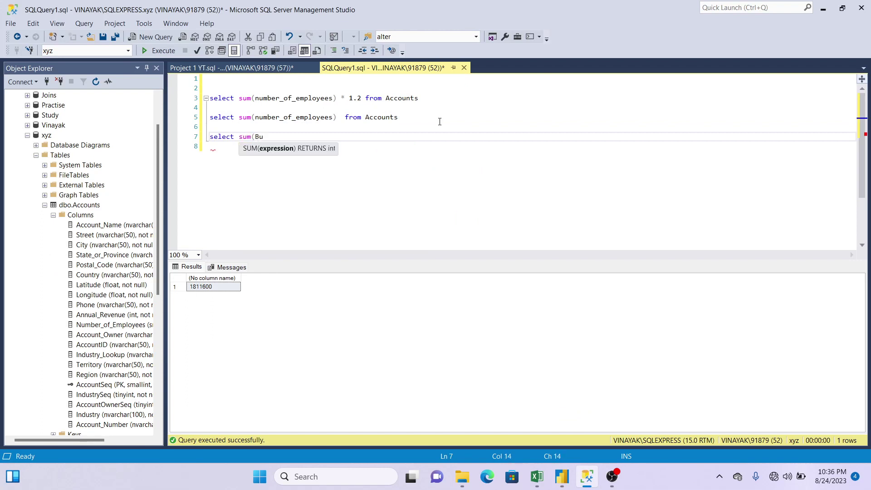
{"action": "type", "text": "dget)"}
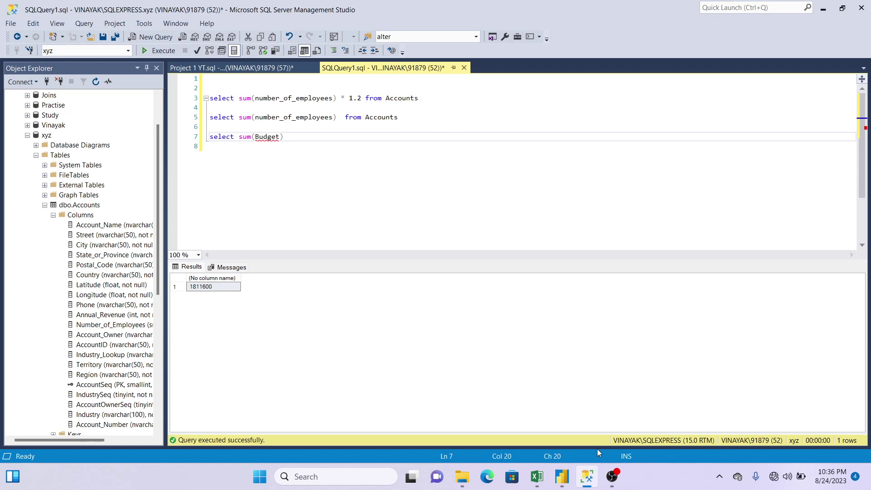
Step: Switch to Power BI, look through the Indian and Industries table data, and review the funnel chart on Page 1
{"action": "left_click", "coordinate": [562, 476]}
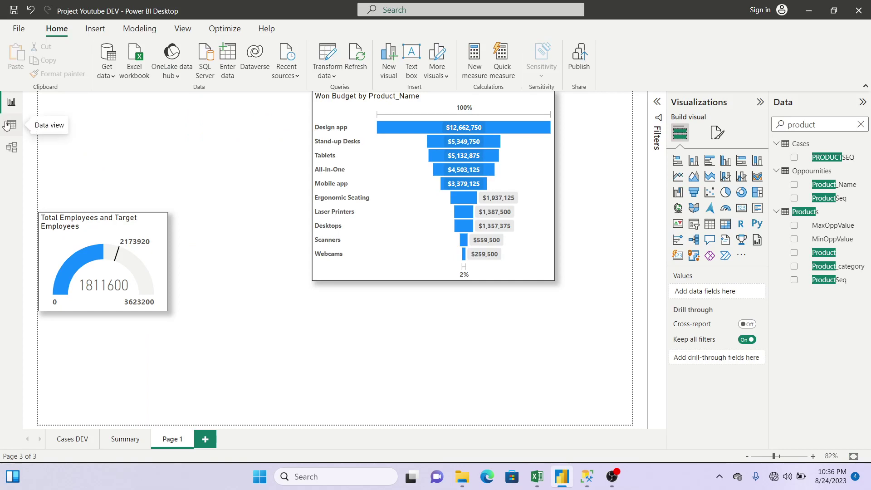
{"action": "left_click", "coordinate": [6, 125]}
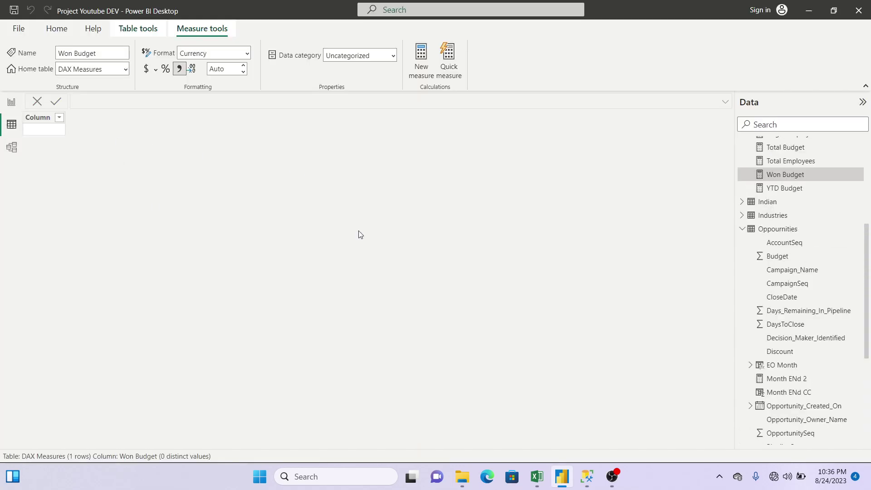
{"action": "left_click", "coordinate": [785, 204]}
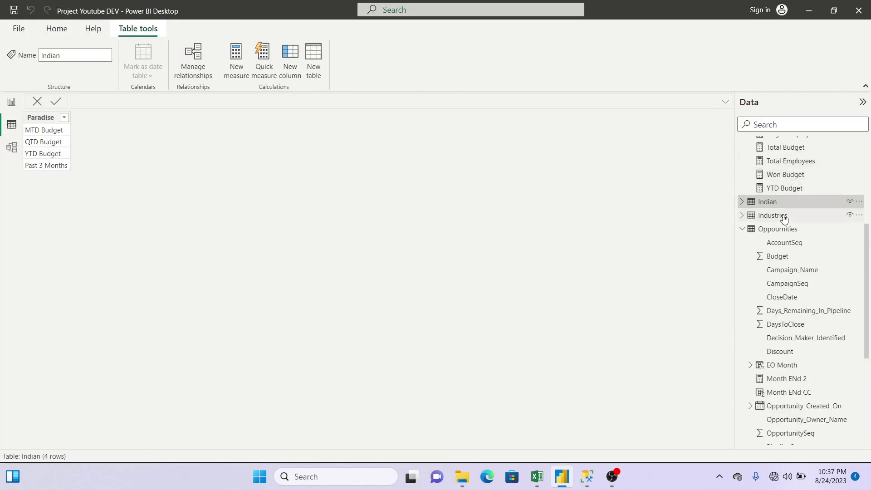
{"action": "left_click", "coordinate": [784, 216]}
{"action": "right_click", "coordinate": [146, 119]}
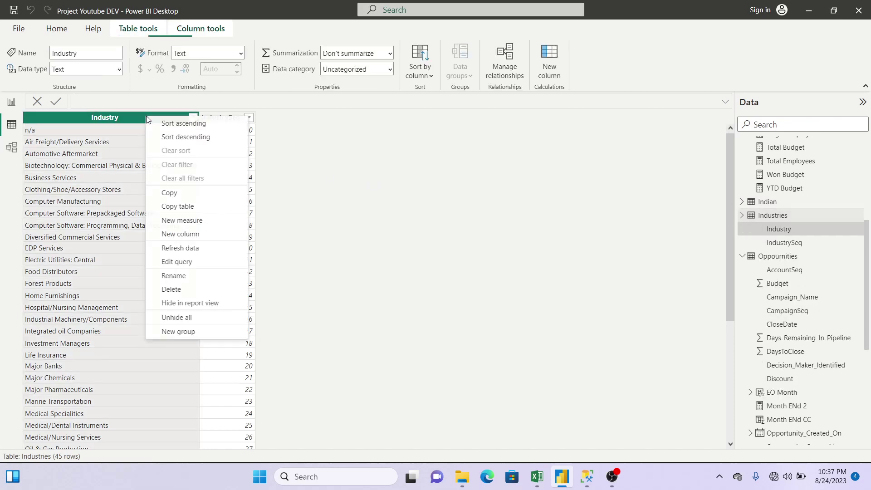
{"action": "left_click", "coordinate": [12, 102]}
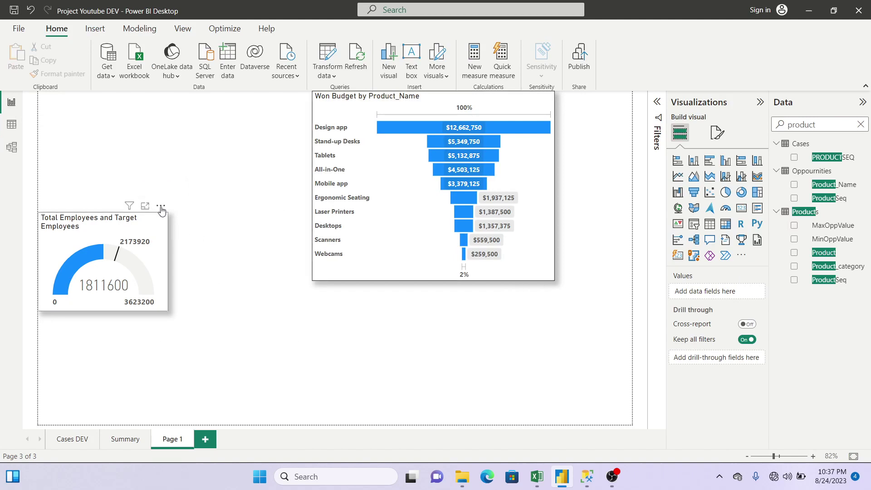
{"action": "left_click", "coordinate": [161, 207]}
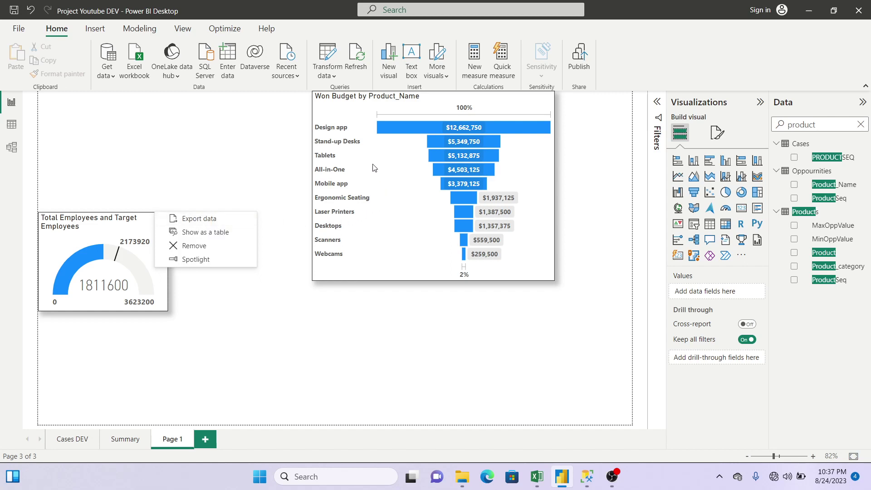
{"action": "left_click", "coordinate": [438, 342]}
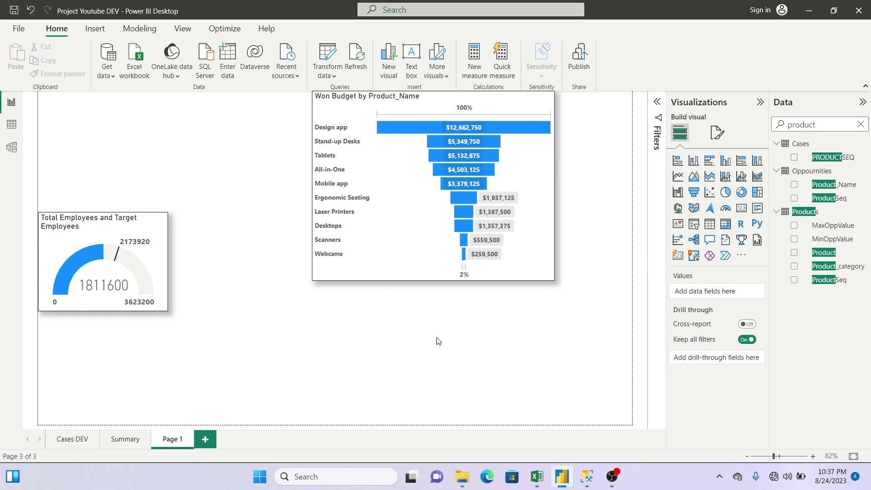
Step: In SQL Server Management Studio, complete the Budget query with from Oppournities where Product_name = 'Design app' and Status = 'Won'
{"action": "left_click", "coordinate": [586, 476]}
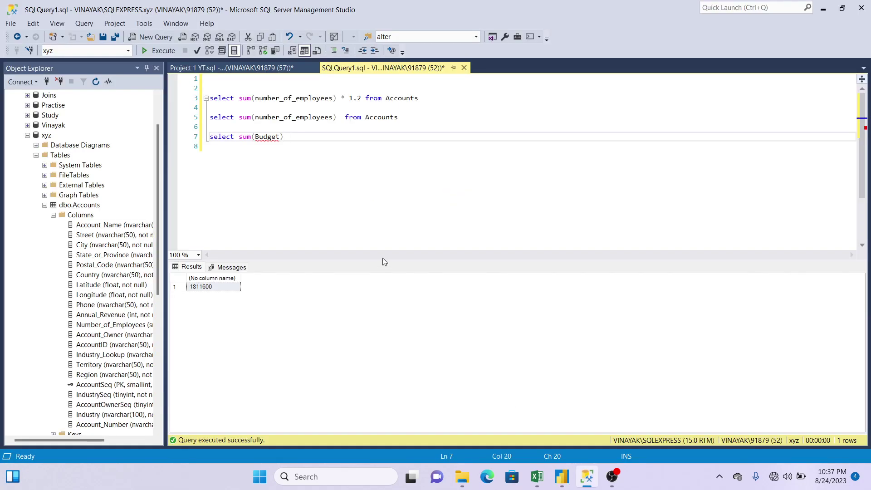
{"action": "type", "text": "from opp"}
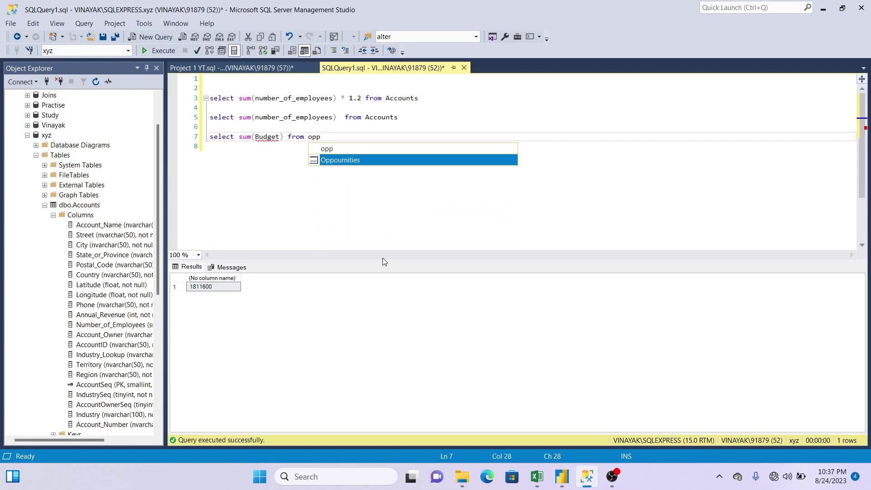
{"action": "key", "text": "Tab"}
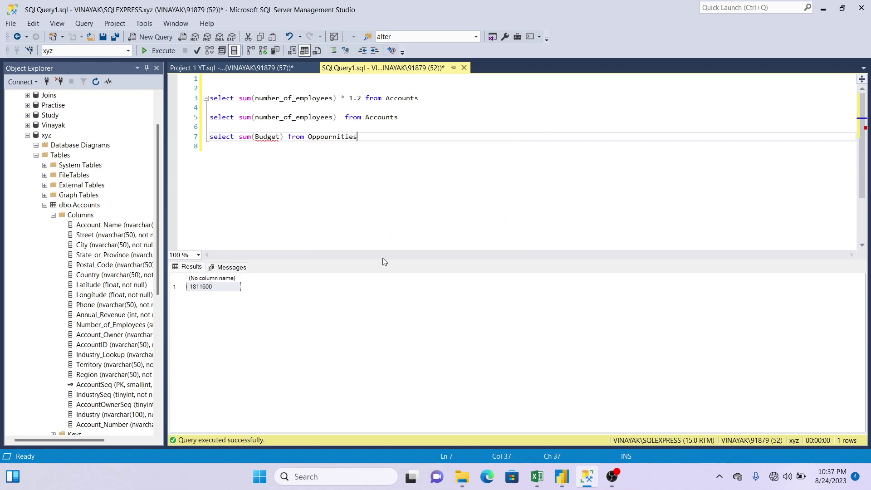
{"action": "type", "text": "where Prod"}
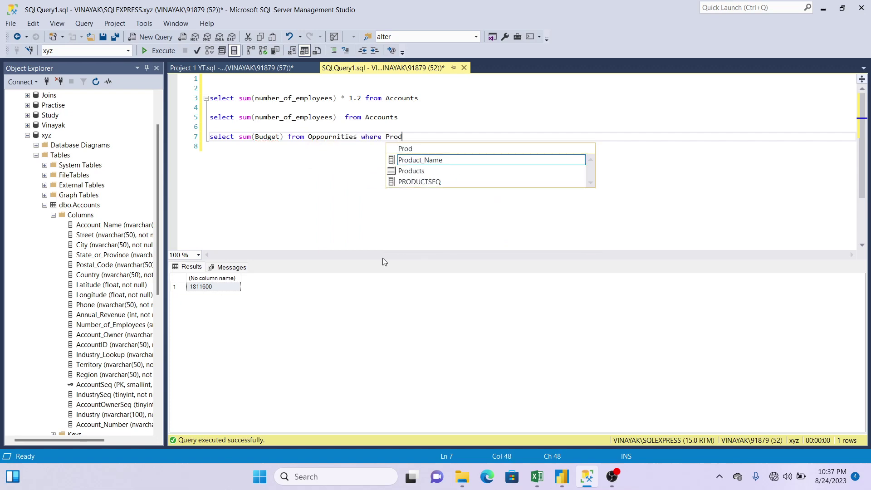
{"action": "type", "text": "uct_nam"}
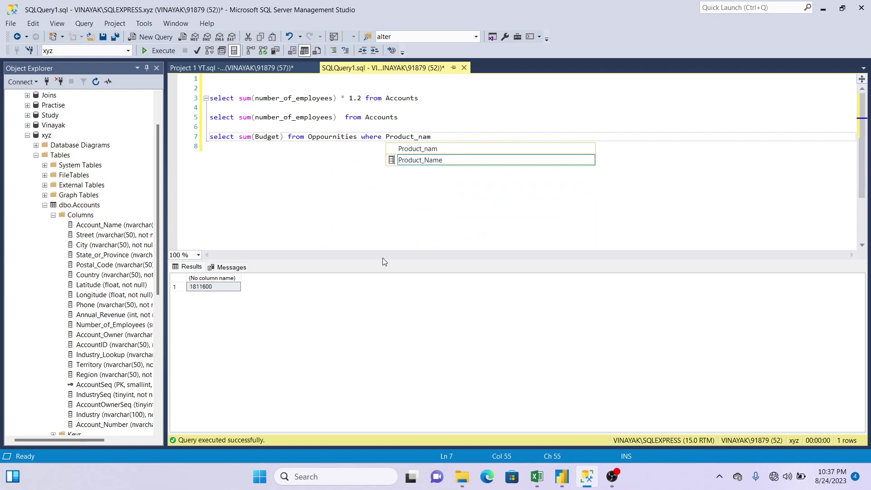
{"action": "type", "text": "e "}
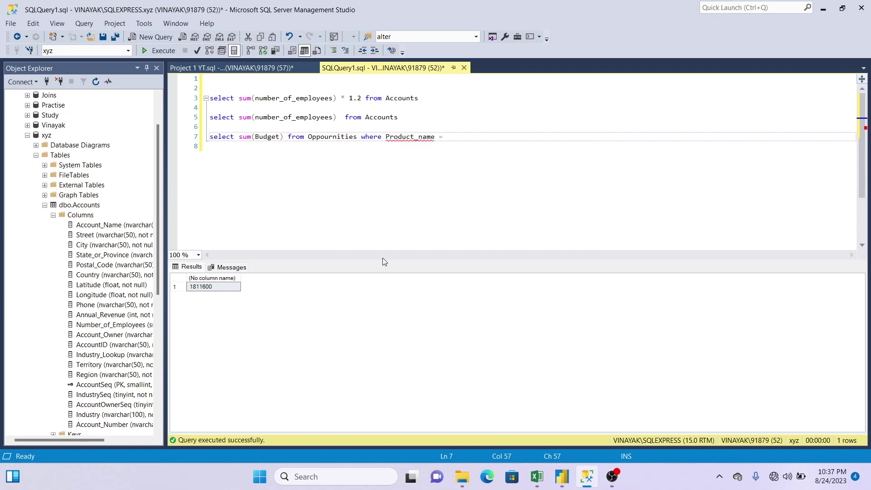
{"action": "type", "text": "= 'Design app' and Stat"}
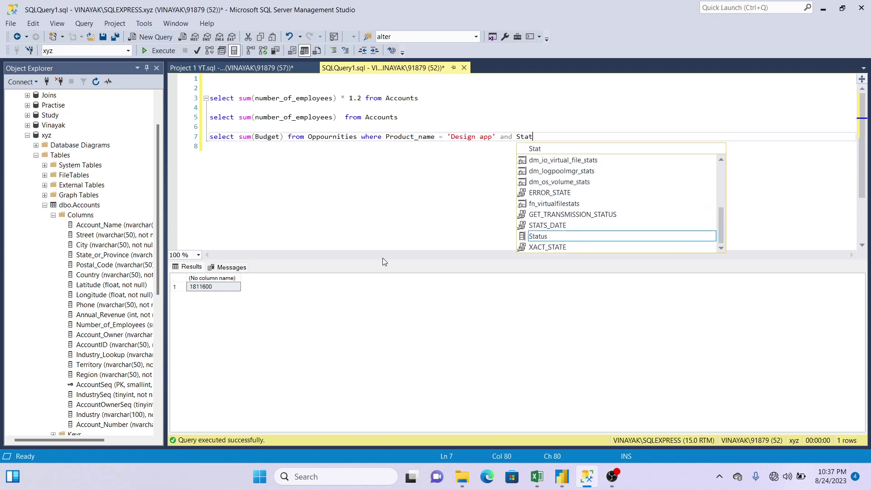
{"action": "type", "text": "us = "}
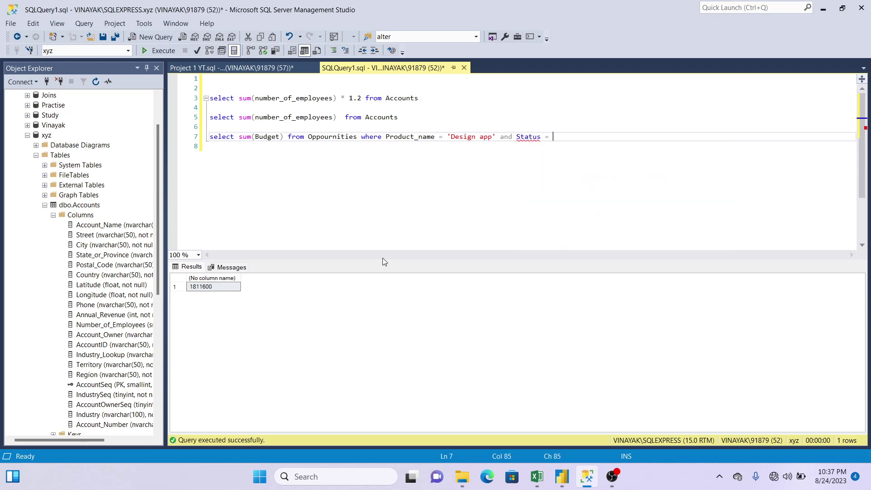
{"action": "type", "text": "'Won"}
Step: Execute only the Design app Won budget query and compare its result with the Design app bar in Power BI's funnel chart
{"action": "left_click_drag", "start_coordinate": [574, 137], "coordinate": [385, 137]}
{"action": "left_click", "coordinate": [575, 137]}
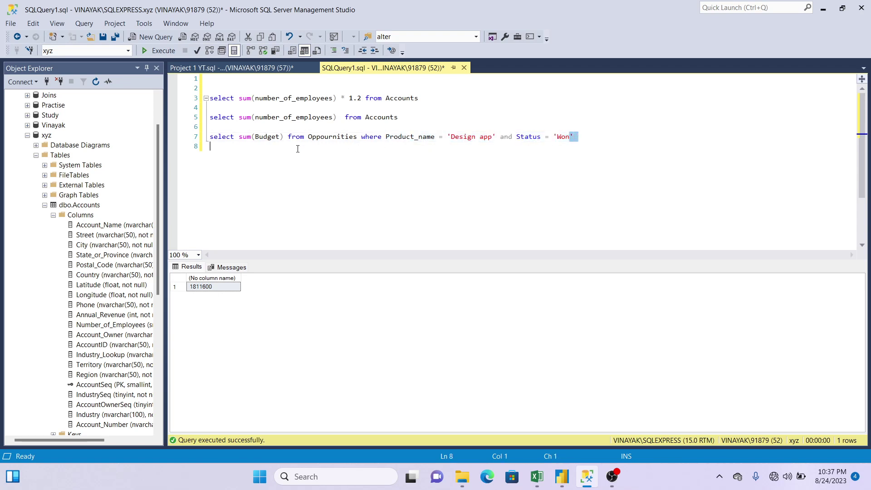
{"action": "key", "text": "shift+Home"}
{"action": "key", "text": "ctrl+c"}
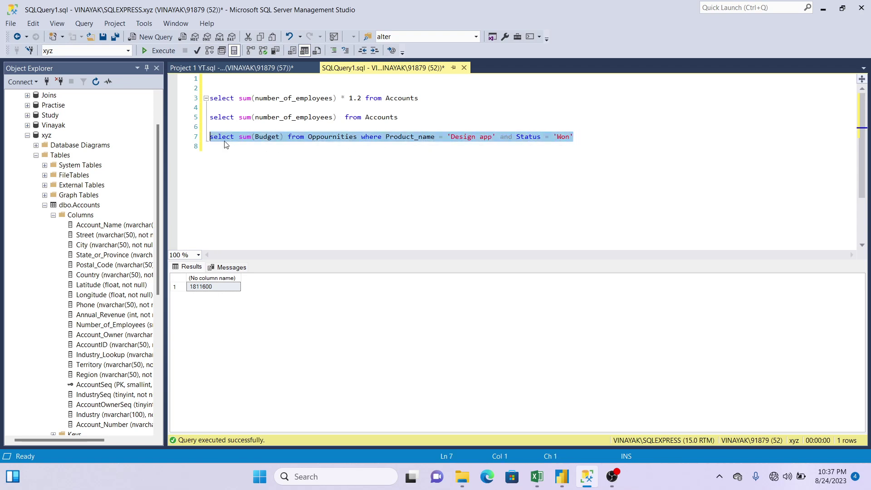
{"action": "left_click", "coordinate": [165, 51]}
{"action": "left_click", "coordinate": [554, 481]}
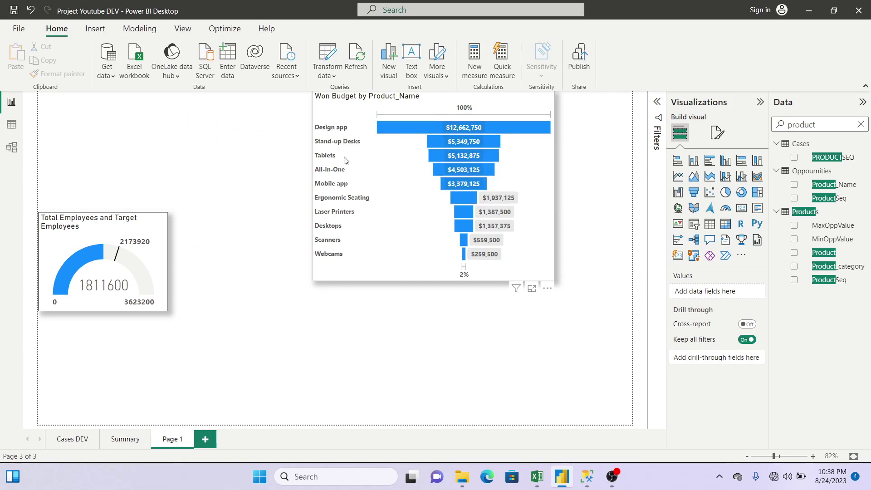
{"action": "left_click", "coordinate": [590, 475]}
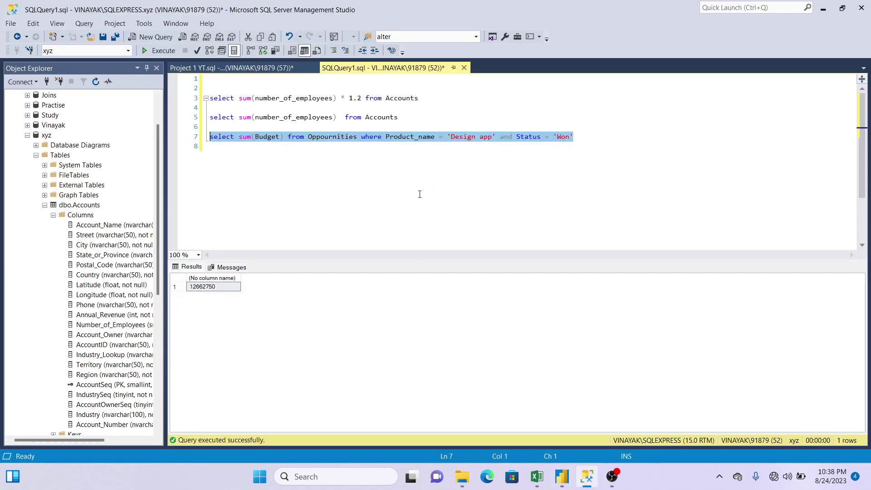
Step: Duplicate the Design app Won budget query two lines below the original
{"action": "left_click", "coordinate": [595, 136]}
{"action": "key", "text": "Return"}
{"action": "key", "text": "Return"}
{"action": "key", "text": "ctrl+v"}
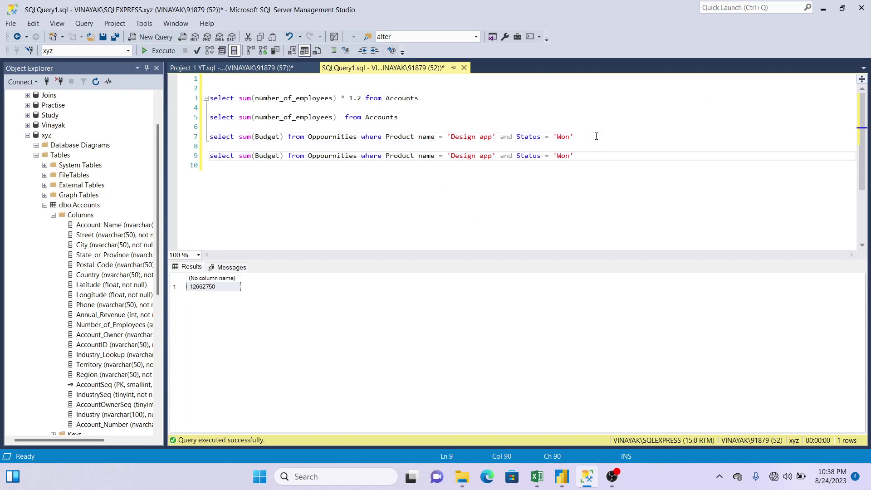
Step: Change the copied query's filter to Product_name = 'Tablets' and Status = 'Won'
{"action": "left_click", "coordinate": [492, 160]}
{"action": "key", "text": "BackSpace"}
{"action": "key", "text": "BackSpace"}
{"action": "key", "text": "BackSpace"}
{"action": "key", "text": "BackSpace"}
{"action": "key", "text": "BackSpace"}
{"action": "key", "text": "BackSpace"}
{"action": "key", "text": "BackSpace"}
{"action": "key", "text": "BackSpace"}
{"action": "key", "text": "BackSpace"}
{"action": "key", "text": "BackSpace"}
{"action": "key", "text": "shift+End"}
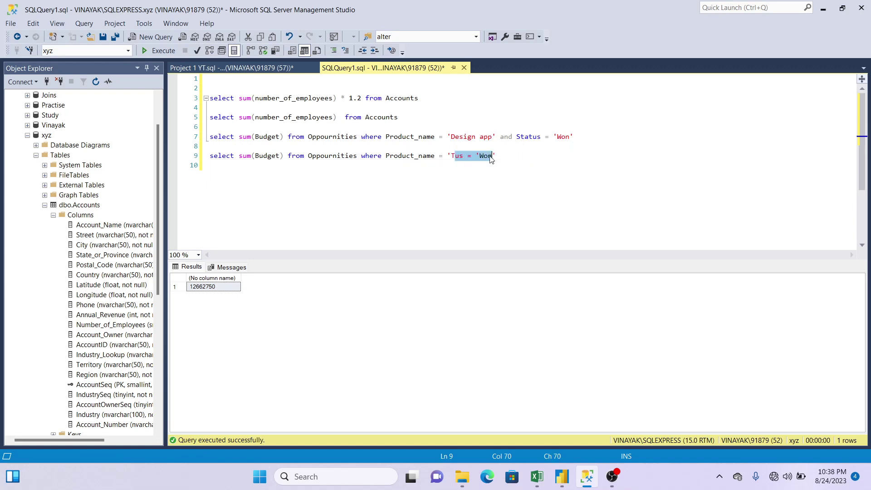
{"action": "type", "text": "Tab'"}
{"action": "key", "text": "Left"}
{"action": "type", "text": "lets"}
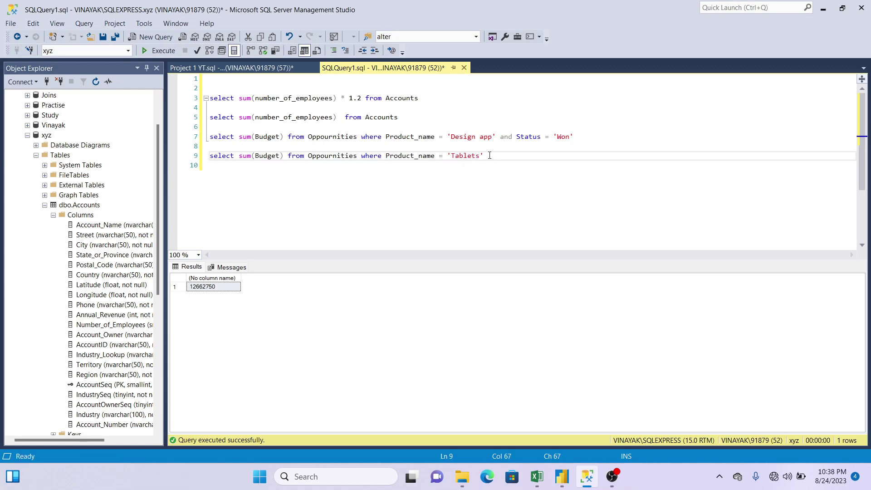
{"action": "key", "text": "Right"}
{"action": "type", "text": "and Status = 'Won'"}
Step: Execute only the Tablets Won budget query and switch to Power BI to compare its result with the funnel chart's Tablets bar
{"action": "key", "text": "shift+Home"}
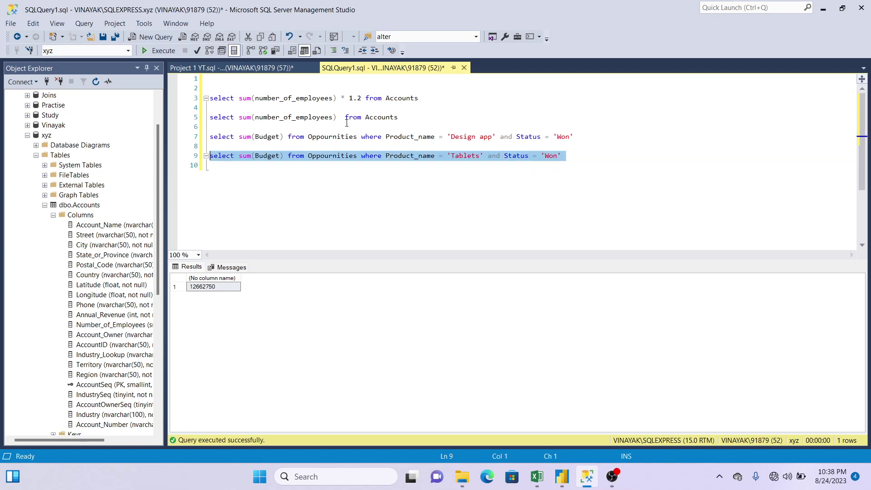
{"action": "left_click", "coordinate": [163, 51]}
{"action": "left_click", "coordinate": [561, 477]}
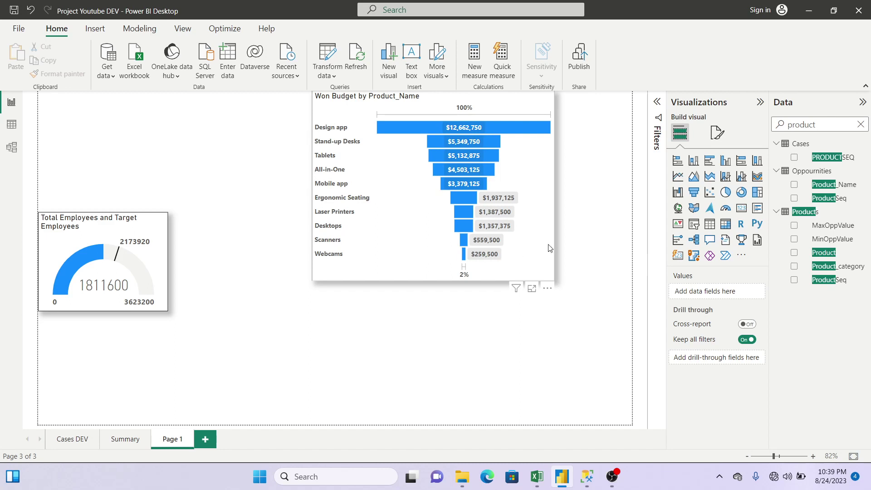
Step: Clear the field search, look over the Summary and Cases DEV pages, and return to Page 1
{"action": "left_click", "coordinate": [861, 124]}
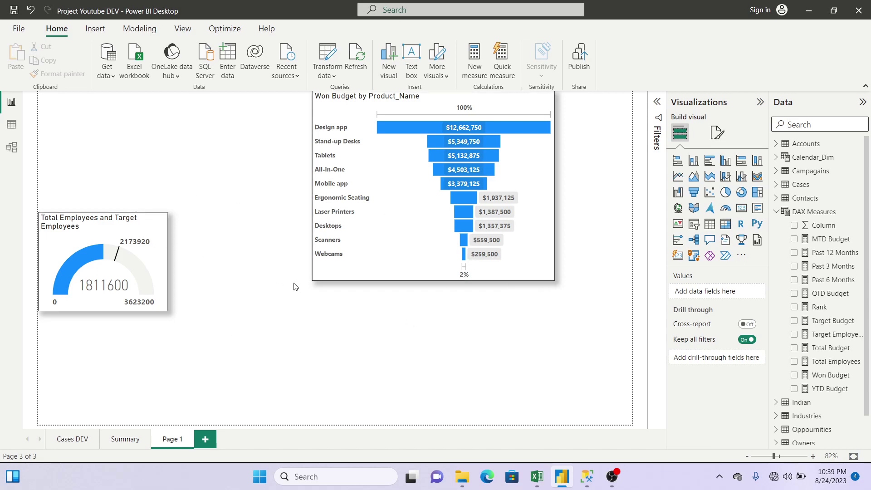
{"action": "left_click", "coordinate": [134, 437]}
{"action": "left_click", "coordinate": [72, 440]}
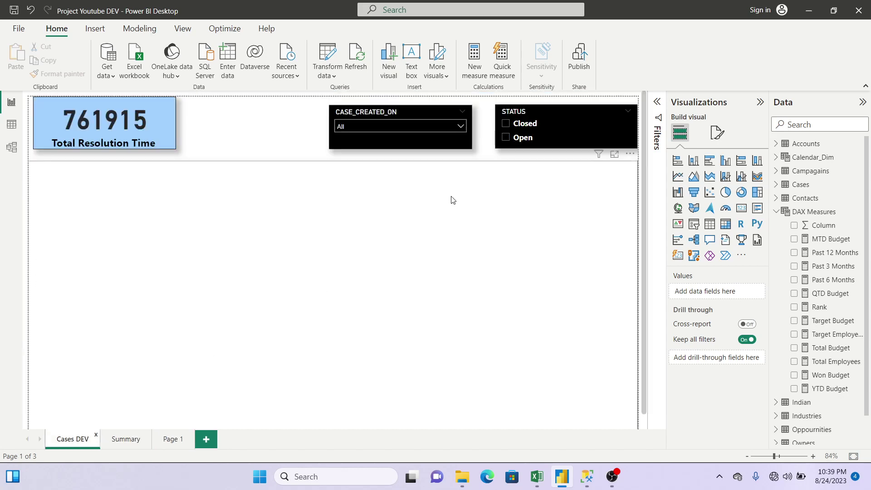
{"action": "left_click", "coordinate": [168, 439]}
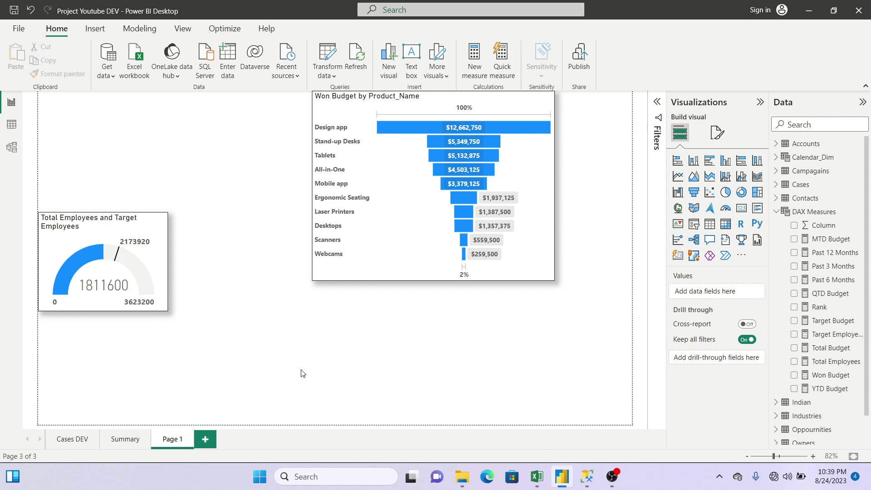
Step: Shorten the funnel chart from its lower edge and move the Total Employees and Target Employees gauge higher on Page 1
{"action": "left_click", "coordinate": [424, 259]}
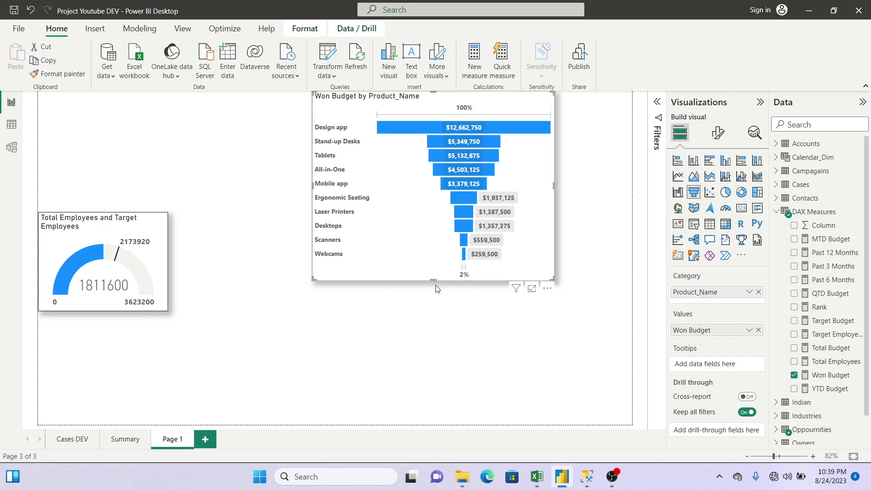
{"action": "left_click", "coordinate": [88, 262]}
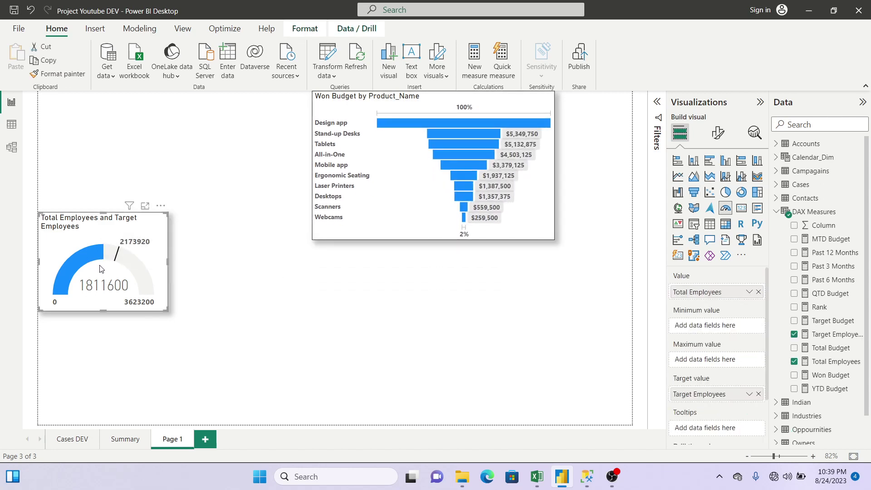
{"action": "left_click_drag", "start_coordinate": [100, 266], "coordinate": [101, 231]}
{"action": "right_click", "coordinate": [100, 230]}
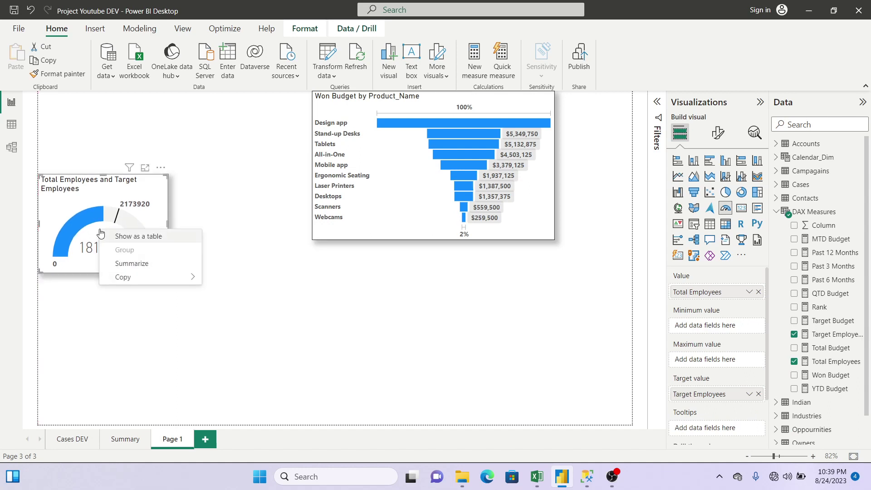
{"action": "left_click", "coordinate": [252, 225]}
{"action": "left_click", "coordinate": [380, 317]}
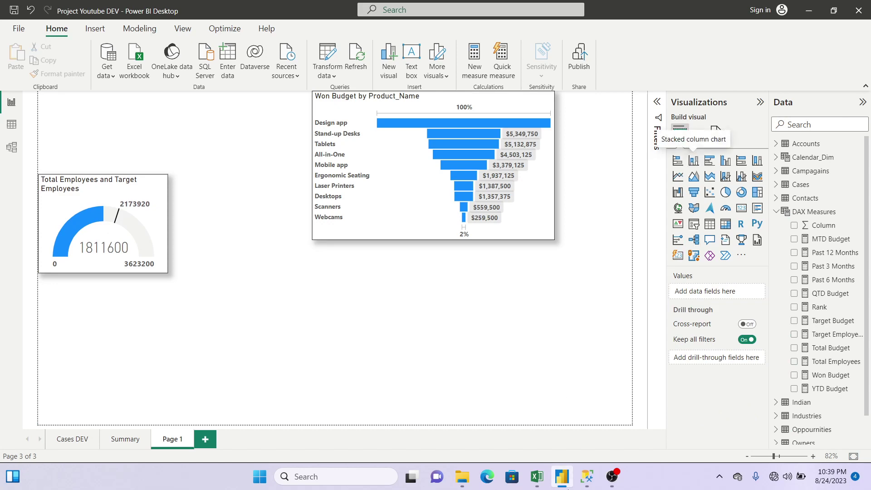
Step: Check the client requirement on product budget with red-green coloring in the Excel BRS Document, and return to Power BI
{"action": "left_click", "coordinate": [537, 476]}
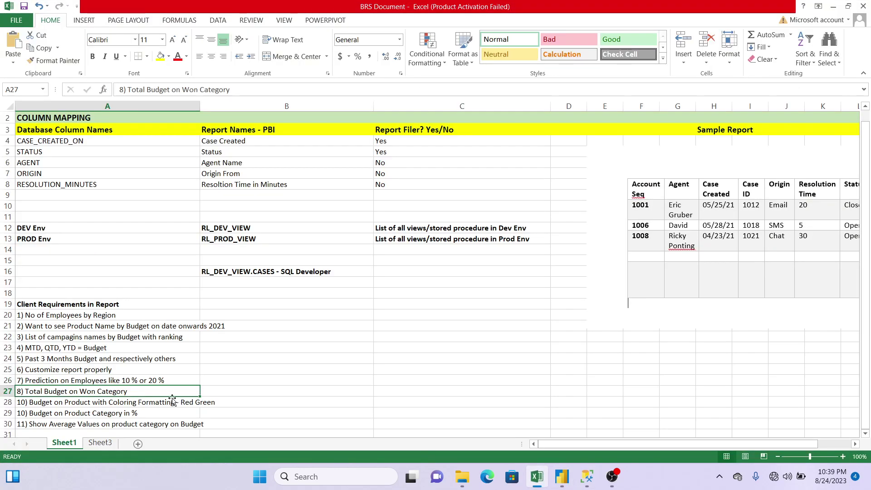
{"action": "left_click", "coordinate": [100, 405]}
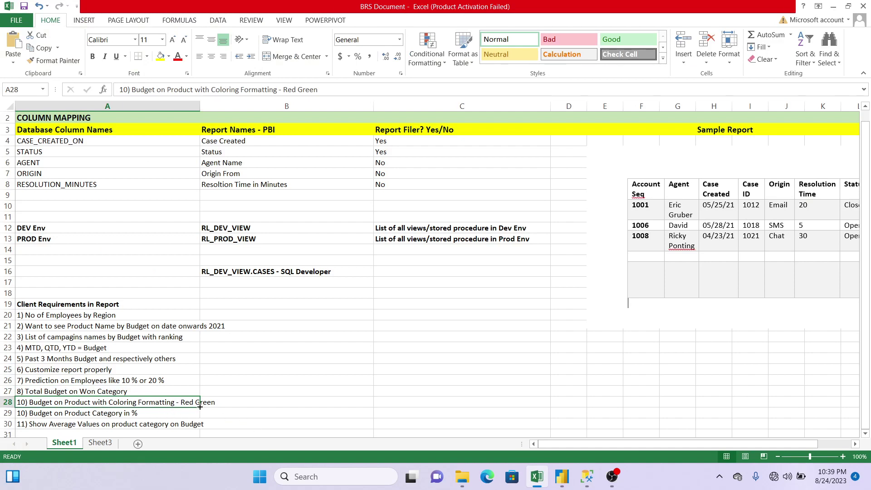
{"action": "left_click", "coordinate": [562, 481]}
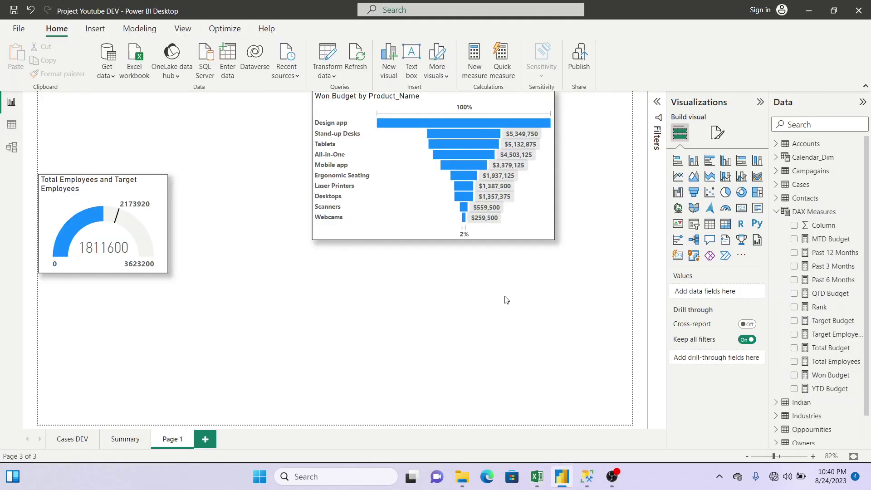
Step: Extend the funnel chart's lower edge downward to make the chart taller
{"action": "left_click", "coordinate": [428, 238]}
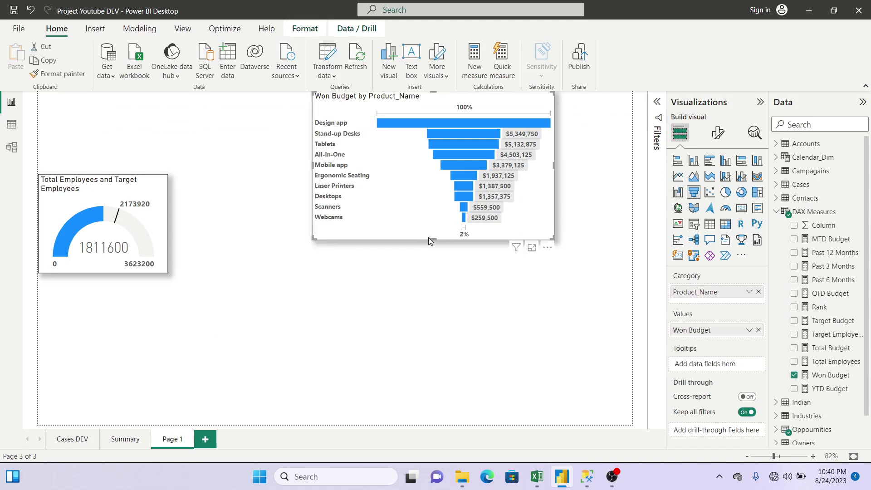
{"action": "left_click_drag", "start_coordinate": [429, 240], "coordinate": [439, 278]}
{"action": "right_click", "coordinate": [443, 277]}
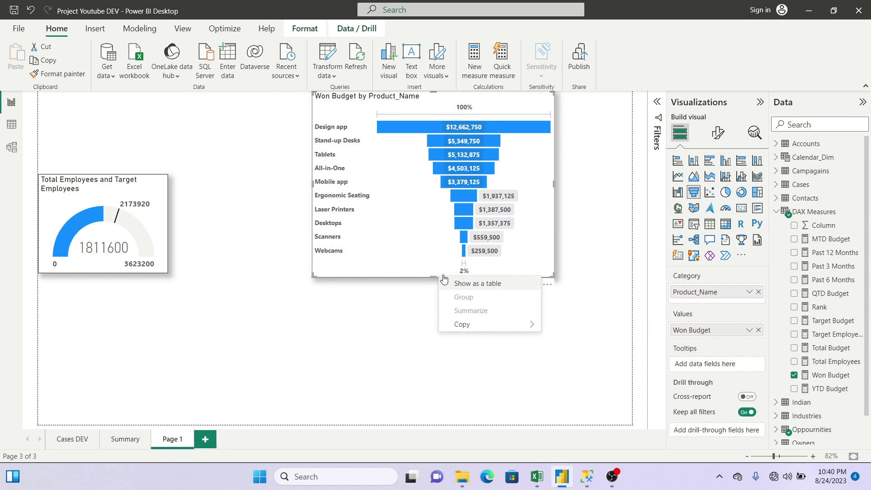
{"action": "left_click", "coordinate": [596, 234]}
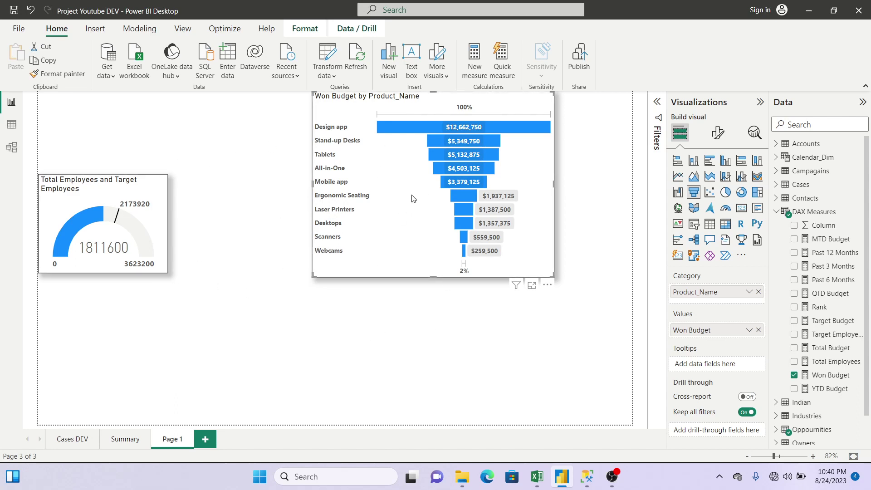
{"action": "left_click", "coordinate": [72, 438]}
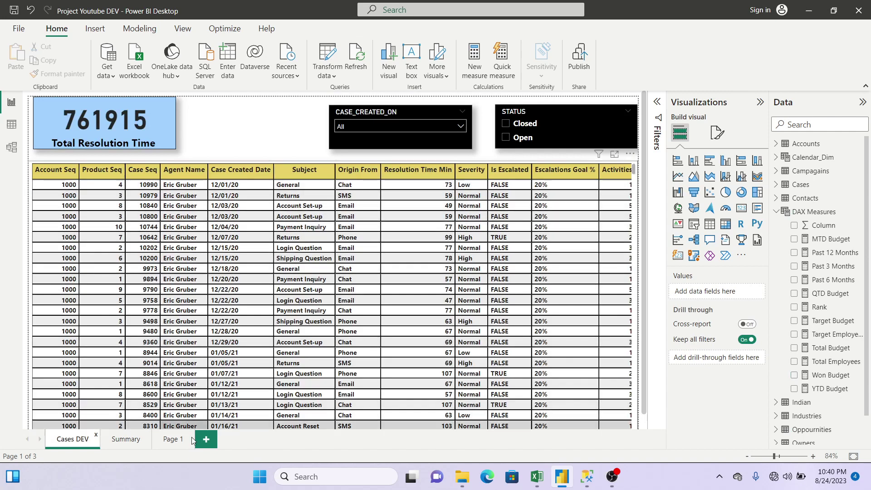
{"action": "left_click", "coordinate": [172, 439]}
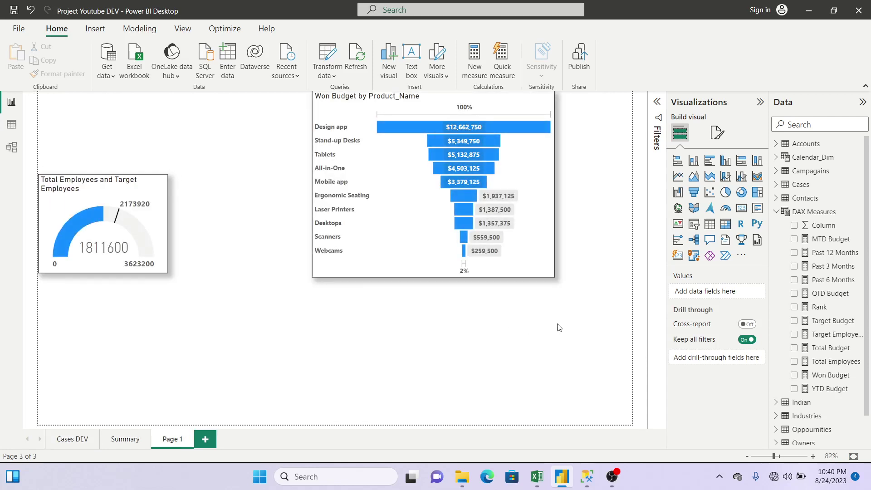
Step: Add a stacked column chart below the gauge and widen it to the full width of Page 1
{"action": "left_click", "coordinate": [695, 163]}
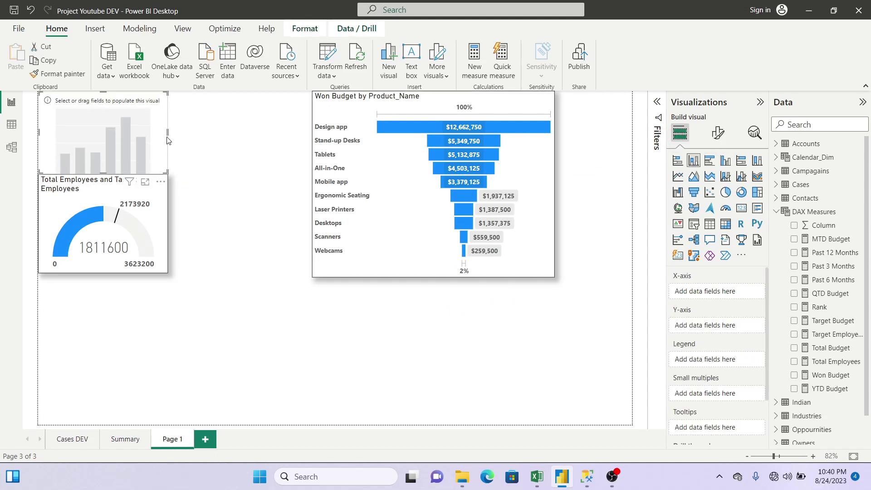
{"action": "left_click_drag", "start_coordinate": [151, 129], "coordinate": [150, 357]}
{"action": "right_click", "coordinate": [150, 357]}
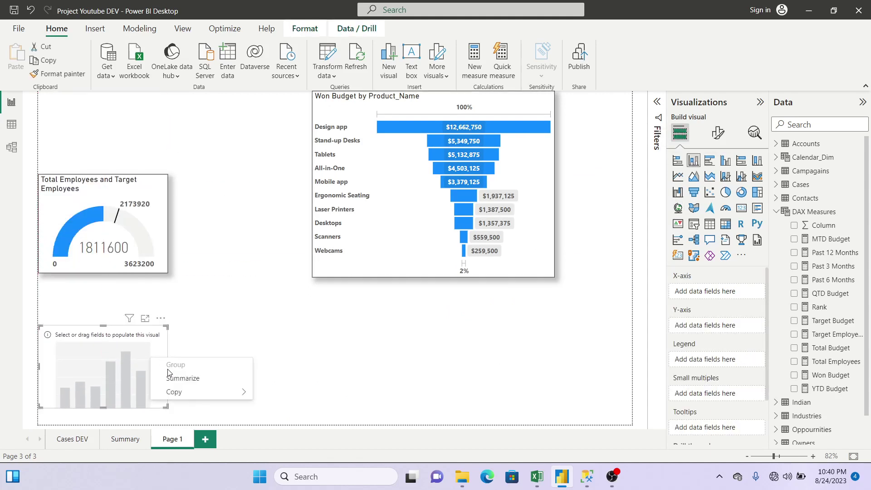
{"action": "left_click", "coordinate": [162, 343]}
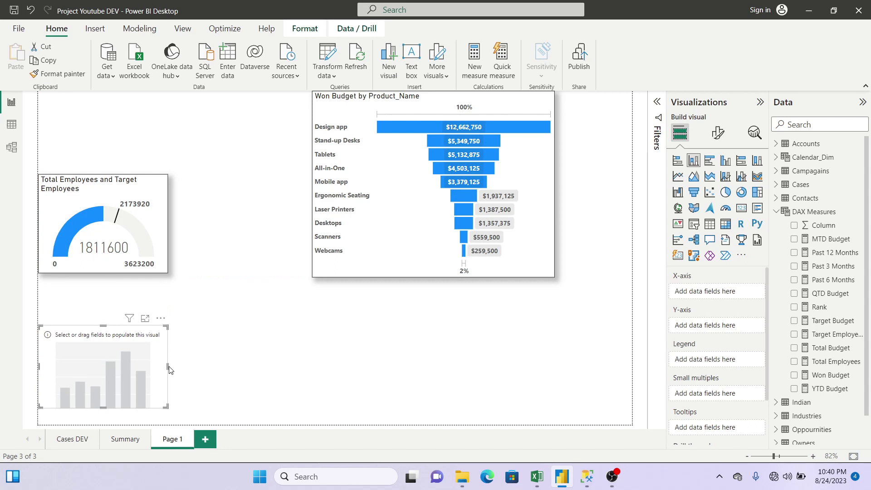
{"action": "left_click_drag", "start_coordinate": [168, 365], "coordinate": [630, 395]}
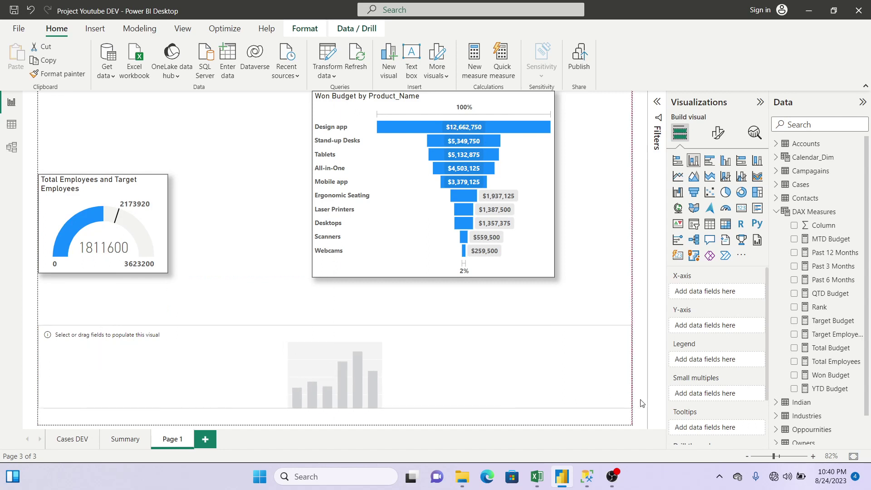
Step: Plot the Total Budget measure by Product from the Products table in the column chart, and extend it upward and down to the page edge
{"action": "left_click", "coordinate": [807, 125]}
{"action": "type", "text": "produ"}
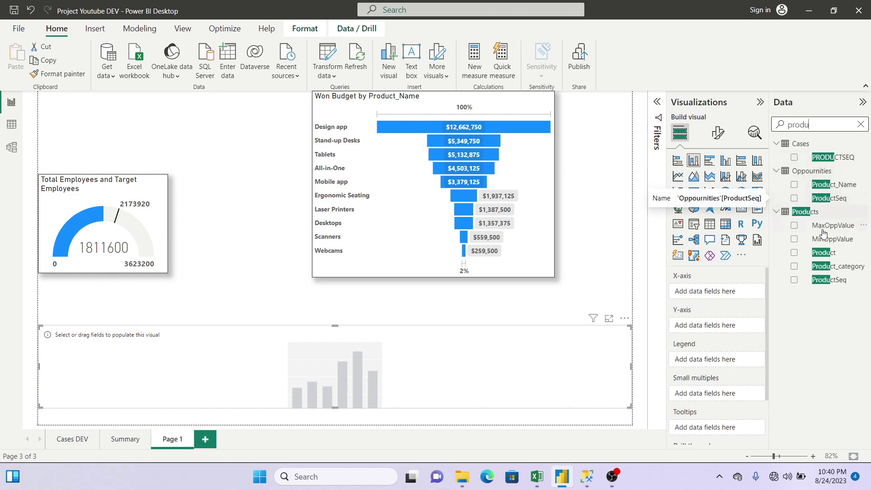
{"action": "left_click", "coordinate": [794, 253]}
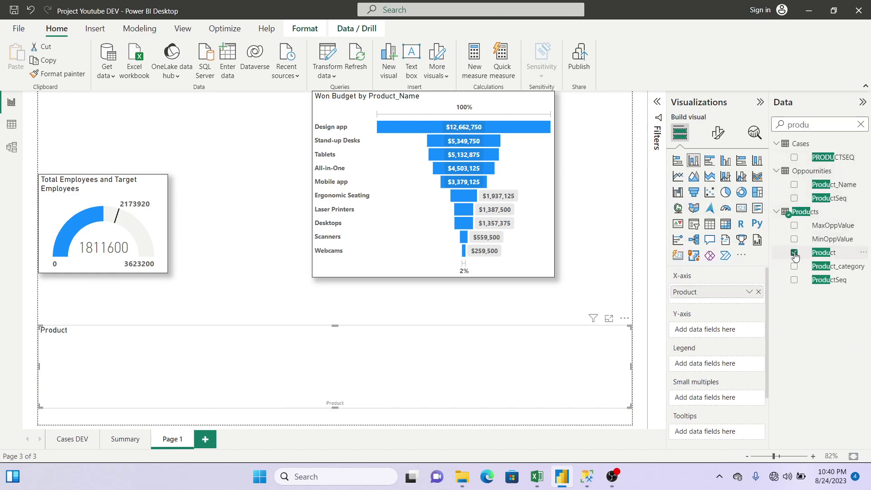
{"action": "left_click", "coordinate": [860, 124]}
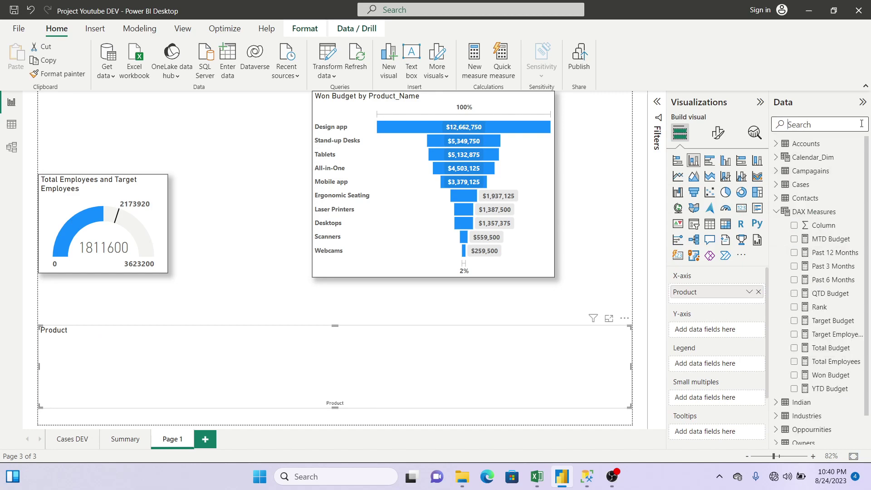
{"action": "type", "text": "budg"}
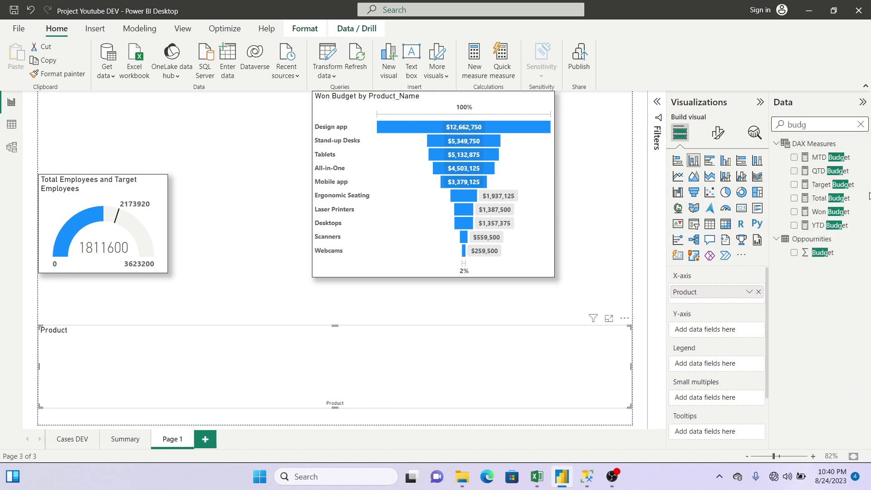
{"action": "left_click", "coordinate": [794, 198]}
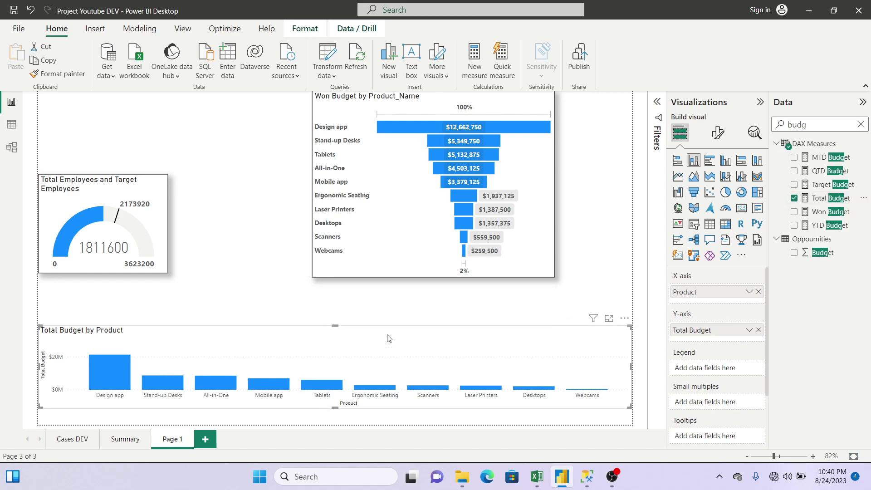
{"action": "left_click_drag", "start_coordinate": [335, 325], "coordinate": [336, 299]}
{"action": "left_click_drag", "start_coordinate": [333, 408], "coordinate": [334, 440]}
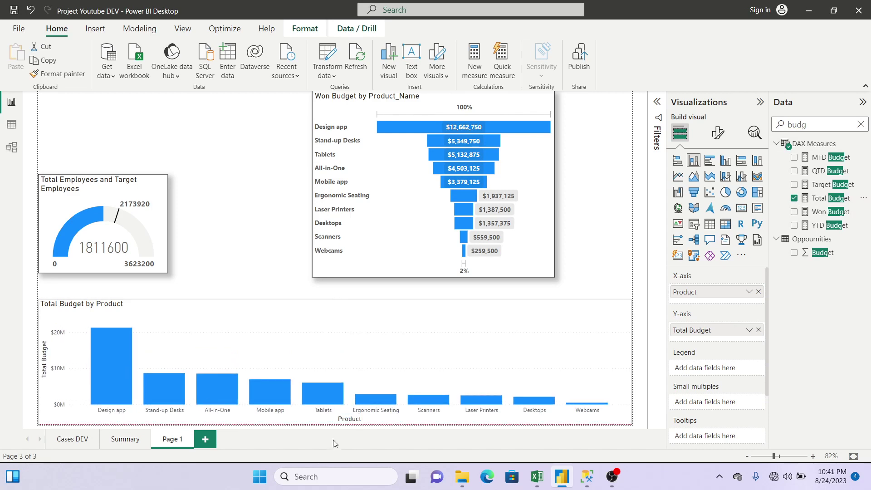
Step: Copy the funnel chart's formatting onto the Total Budget by Product column chart with the format painter
{"action": "left_click", "coordinate": [718, 132]}
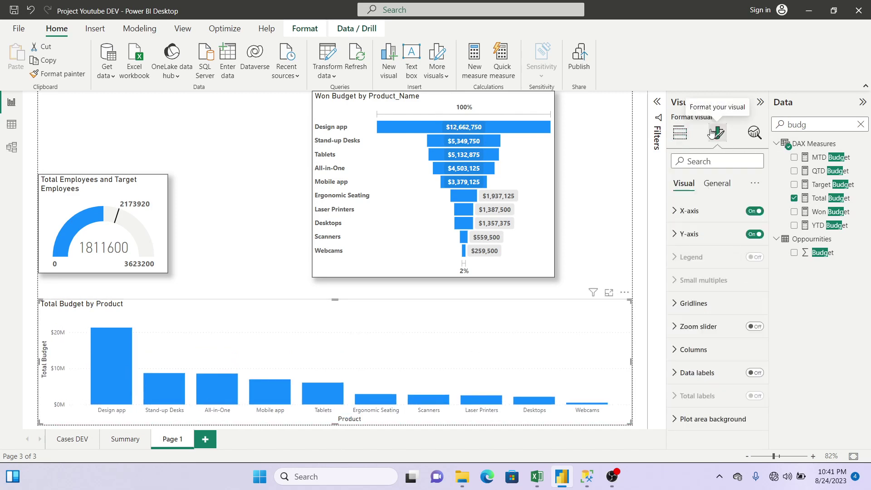
{"action": "left_click", "coordinate": [152, 189]}
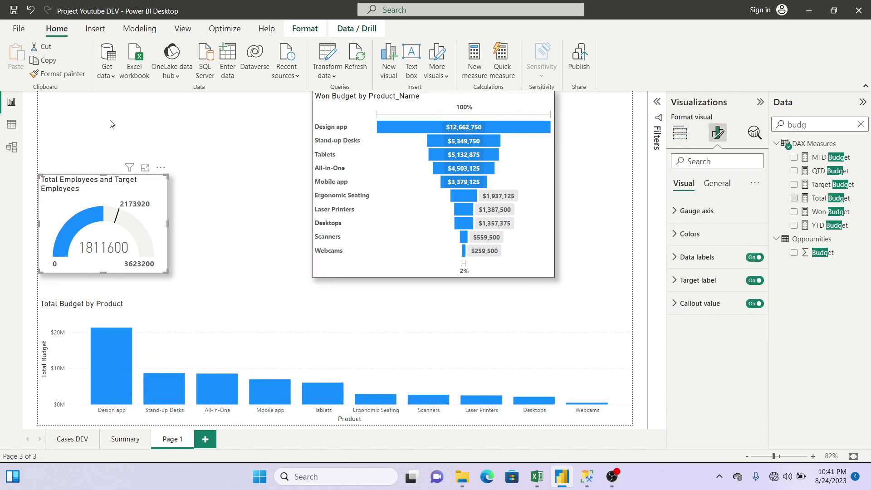
{"action": "left_click", "coordinate": [331, 108]}
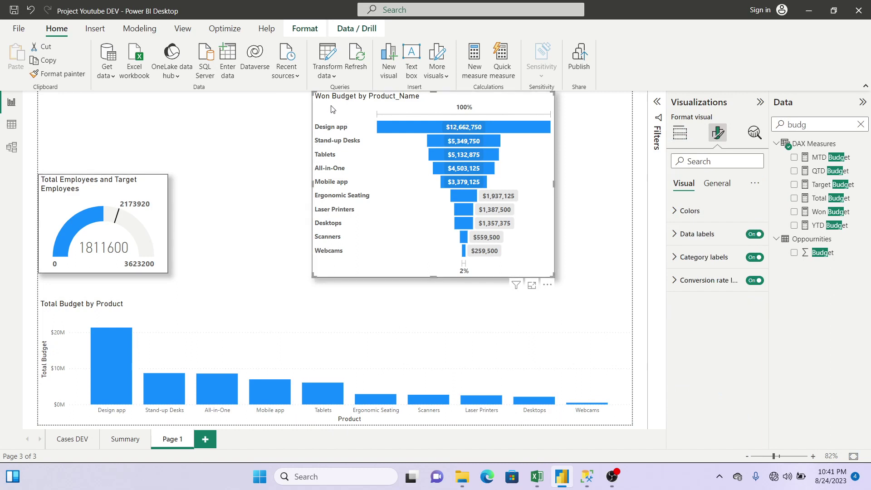
{"action": "left_click", "coordinate": [57, 74]}
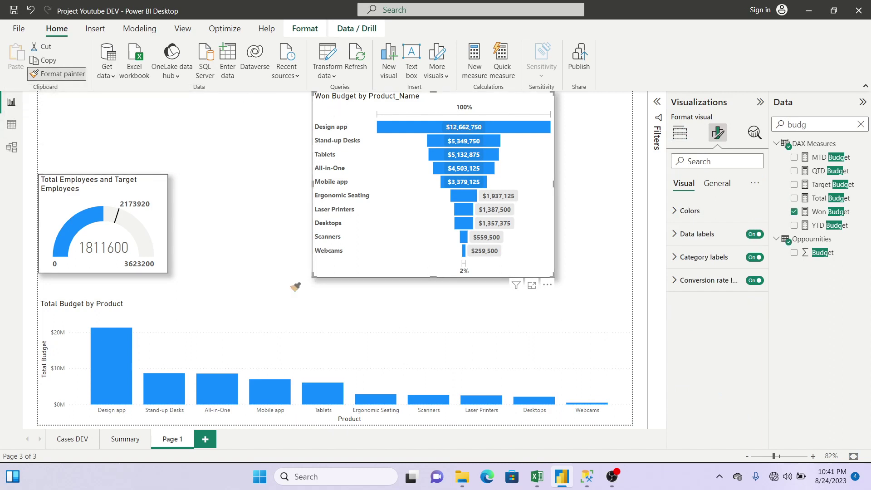
{"action": "left_click", "coordinate": [371, 331]}
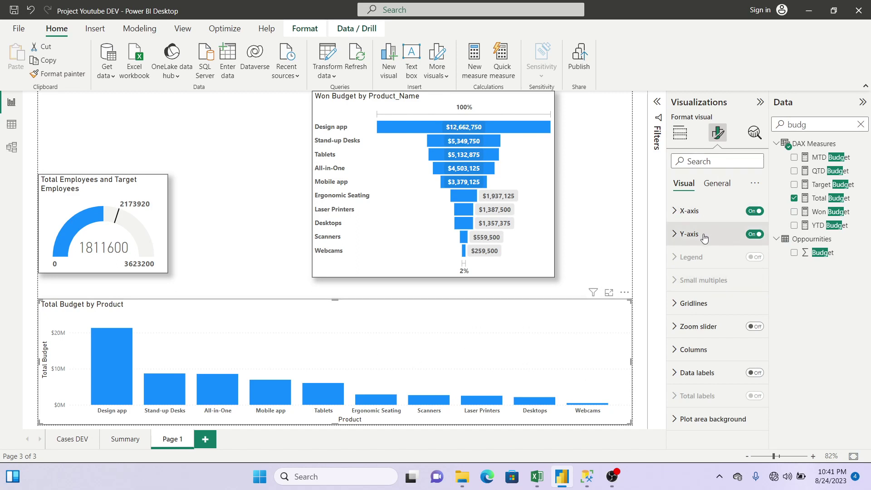
Step: Turn on data labels for the Total Budget by Product column chart
{"action": "left_click", "coordinate": [694, 372]}
{"action": "left_click", "coordinate": [754, 373]}
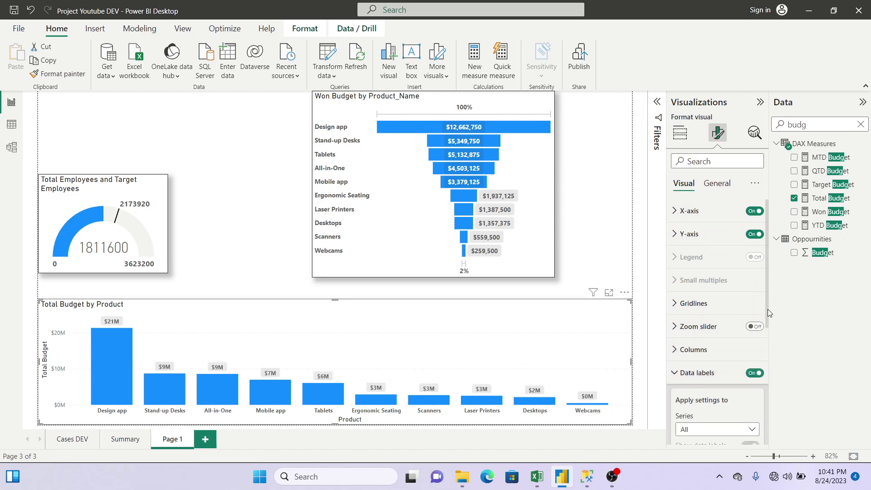
{"action": "left_click_drag", "start_coordinate": [766, 319], "coordinate": [763, 415]}
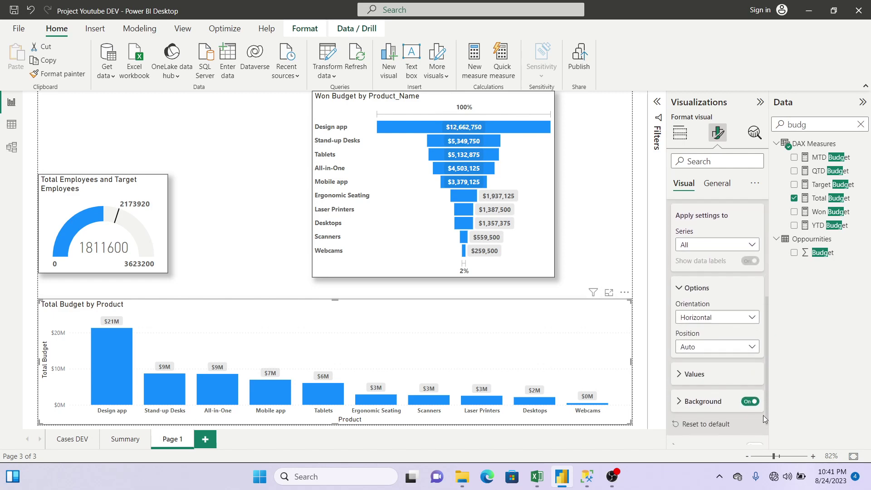
{"action": "left_click", "coordinate": [696, 380]}
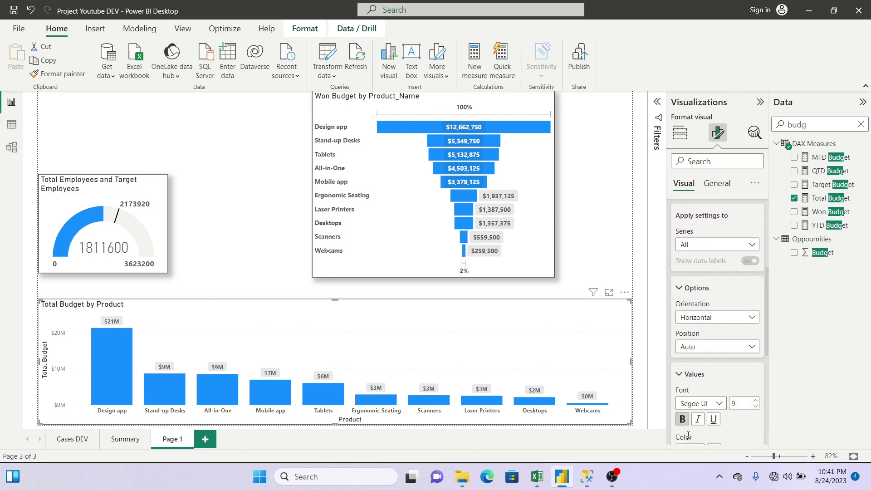
{"action": "left_click", "coordinate": [678, 374]}
{"action": "left_click", "coordinate": [696, 287]}
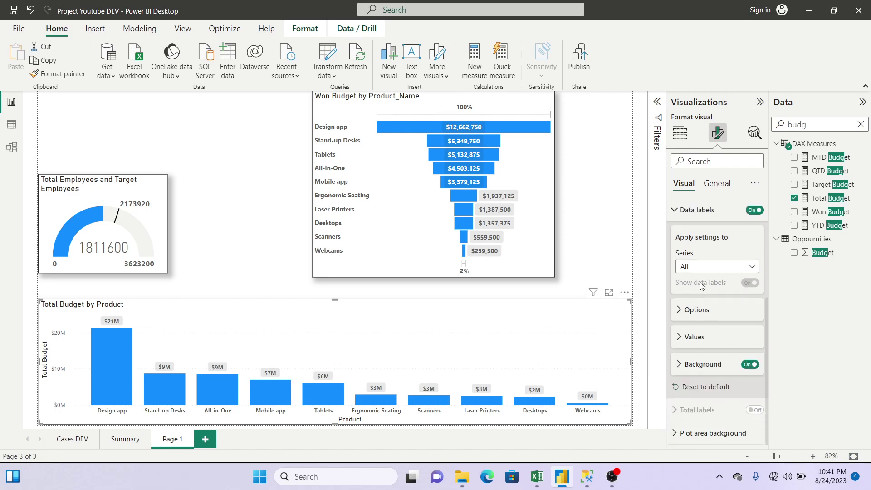
{"action": "left_click", "coordinate": [684, 214]}
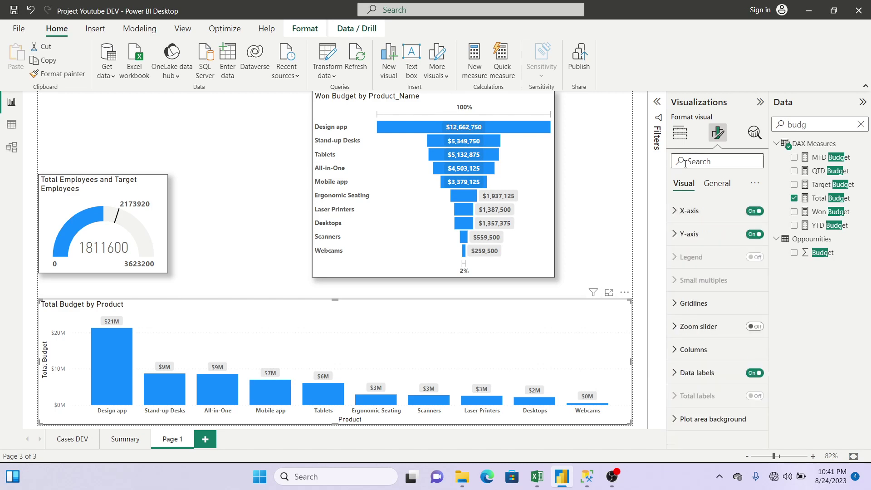
{"action": "left_click", "coordinate": [712, 186]}
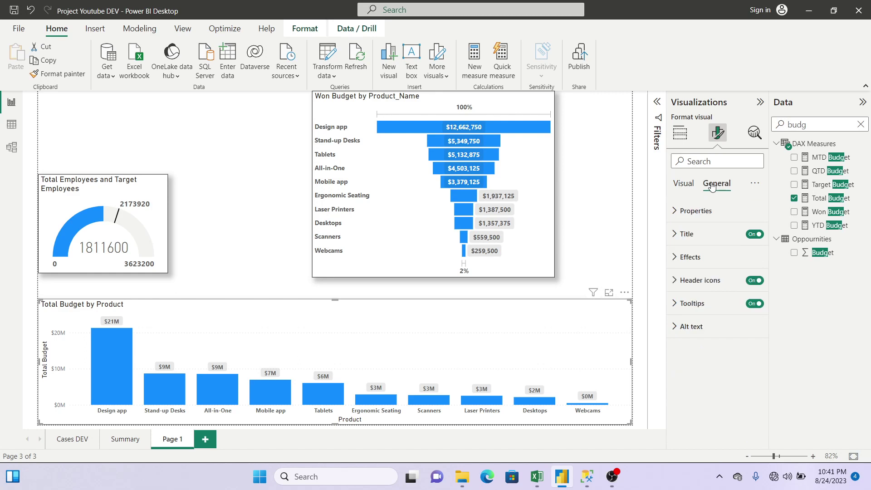
{"action": "left_click", "coordinate": [700, 258]}
{"action": "left_click", "coordinate": [699, 258]}
{"action": "left_click", "coordinate": [688, 188]}
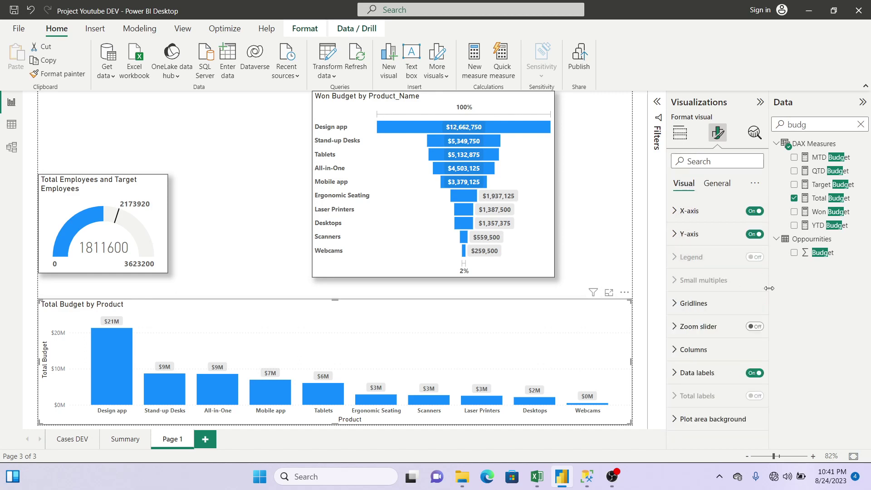
{"action": "left_click", "coordinate": [707, 349]}
{"action": "left_click", "coordinate": [706, 349]}
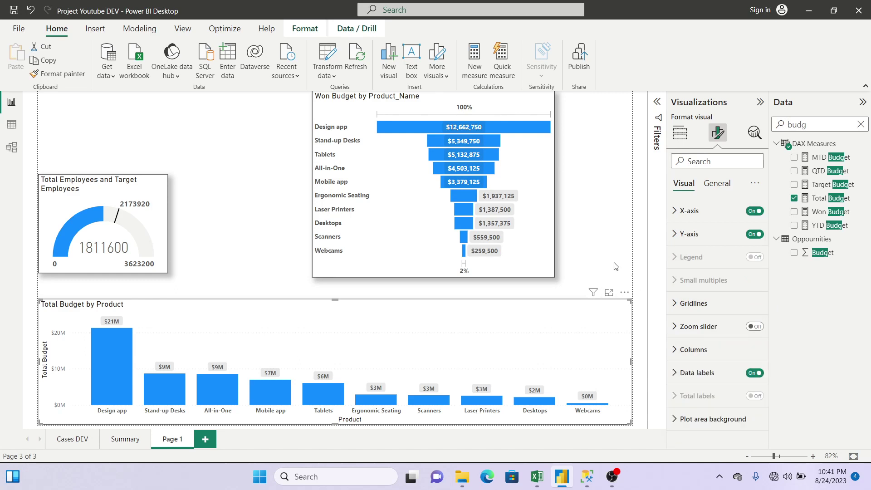
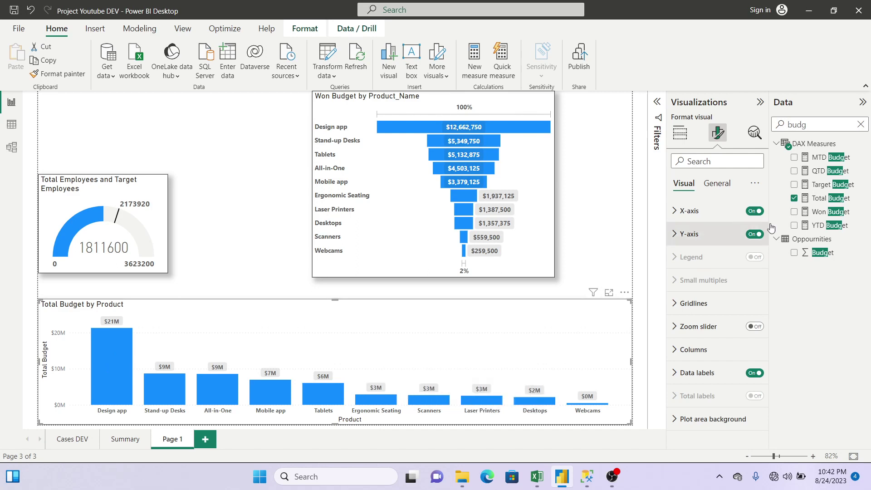
Step: Create a measure in the DAX Measures table: Formatting = If(sum(Oppournities[Budget]) > 5000000 , "Red", "Green")
{"action": "left_click", "coordinate": [861, 123]}
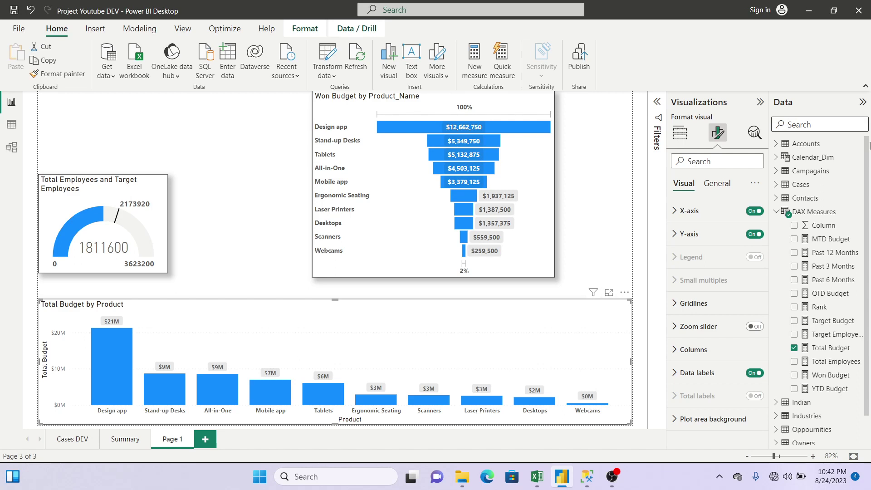
{"action": "left_click", "coordinate": [859, 212]}
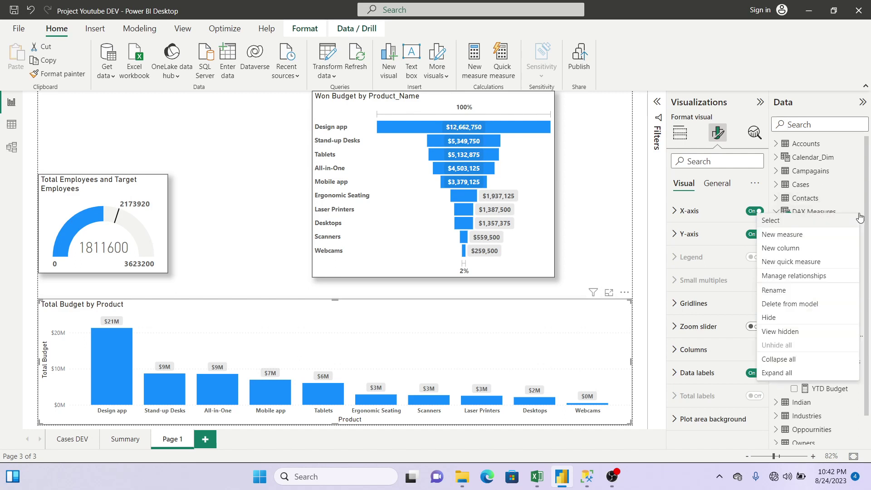
{"action": "left_click", "coordinate": [797, 235]}
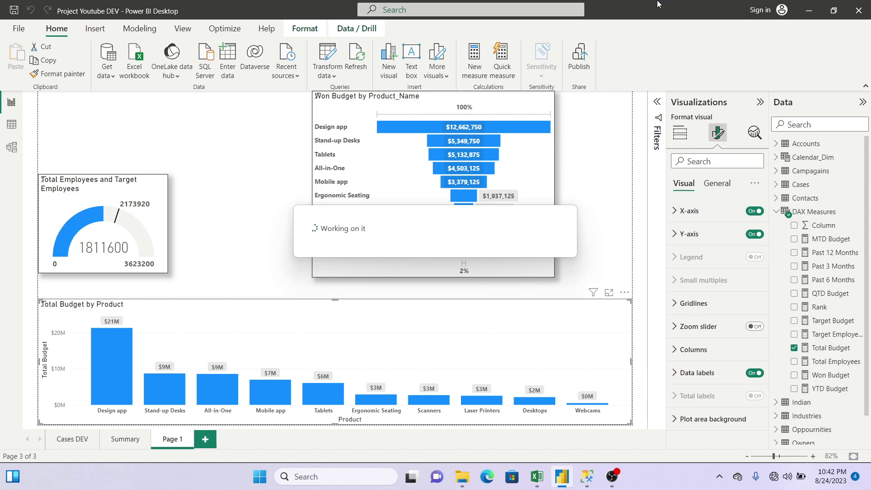
{"action": "type", "text": "F"}
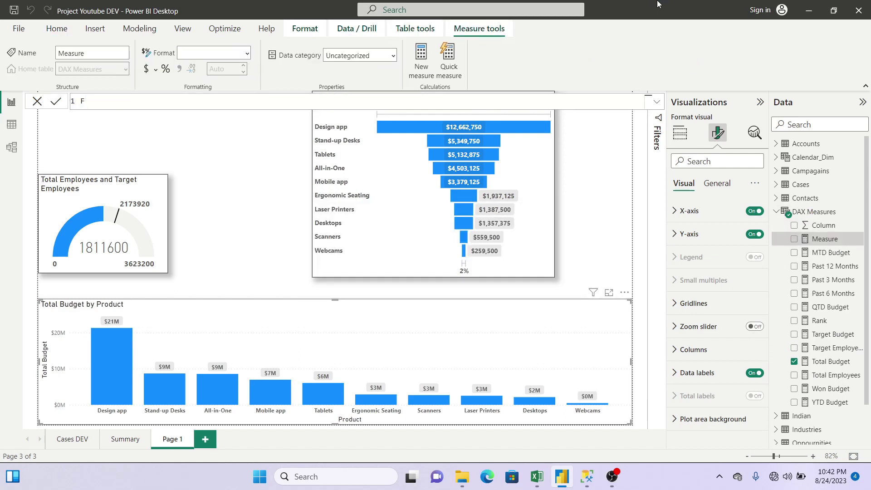
{"action": "type", "text": "ormatting =If"}
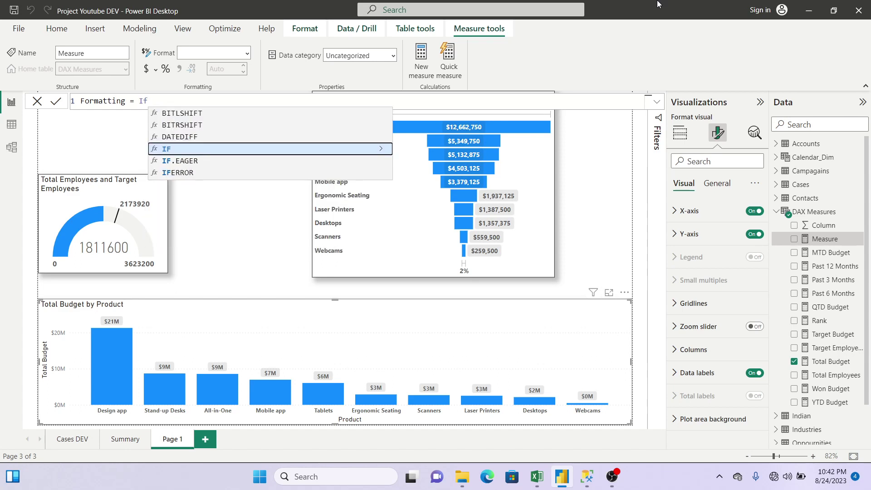
{"action": "type", "text": "(sum"}
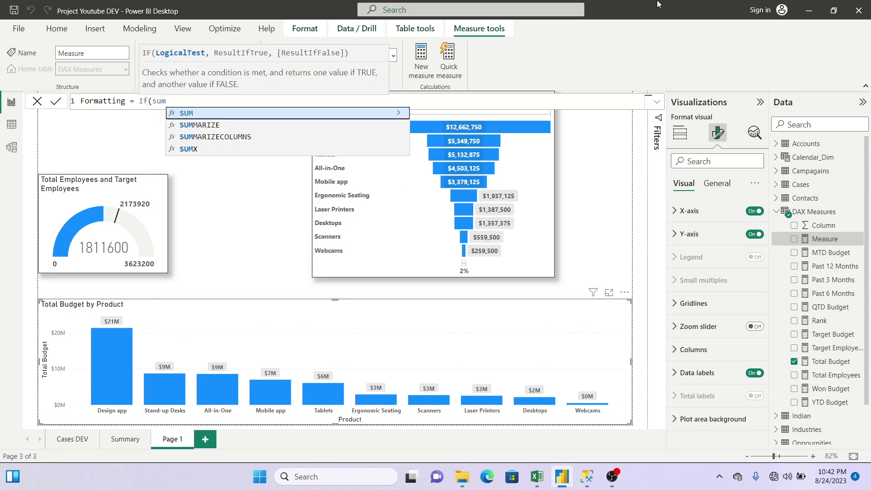
{"action": "type", "text": "(bud"}
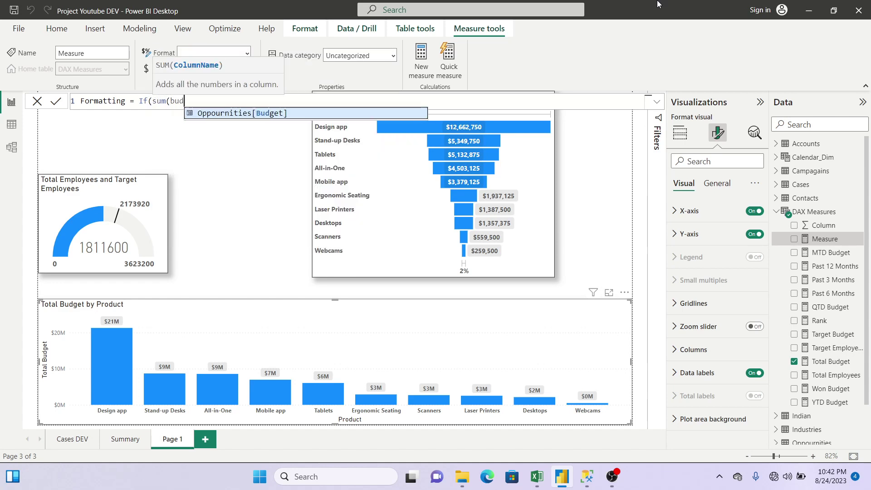
{"action": "key", "text": "Tab"}
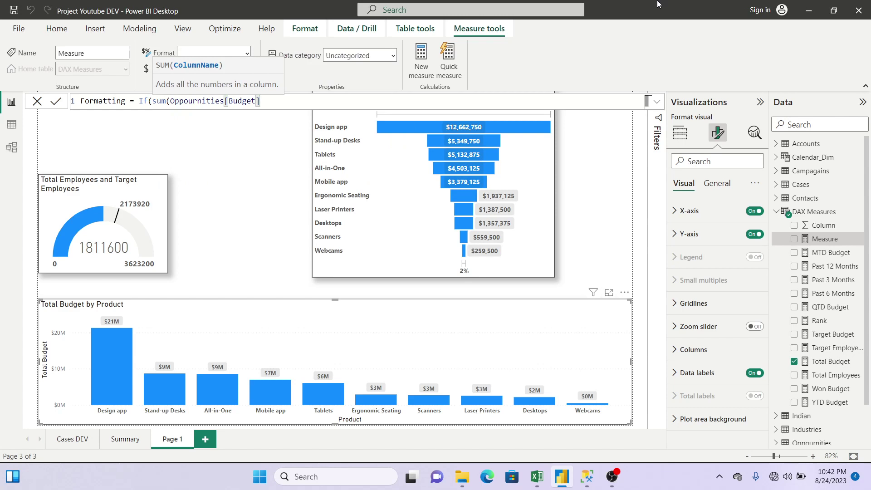
{"action": "type", "text": ") "}
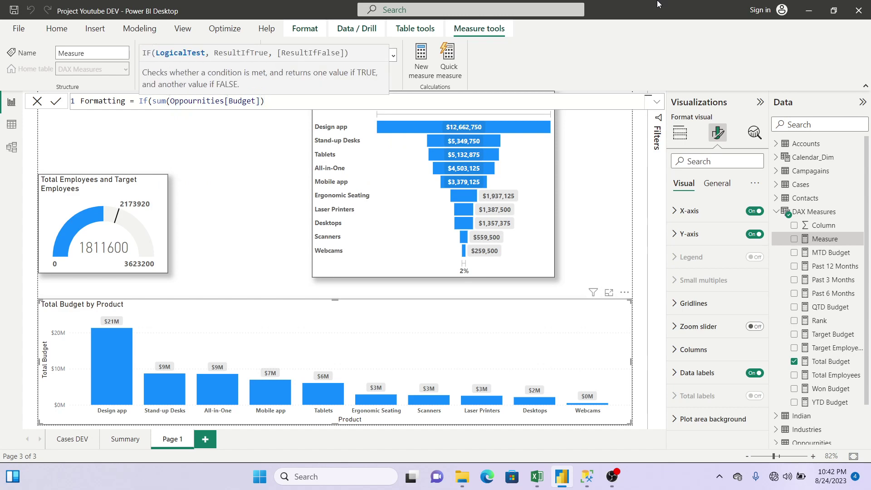
{"action": "type", "text": "> 5000000 , \"Red\""}
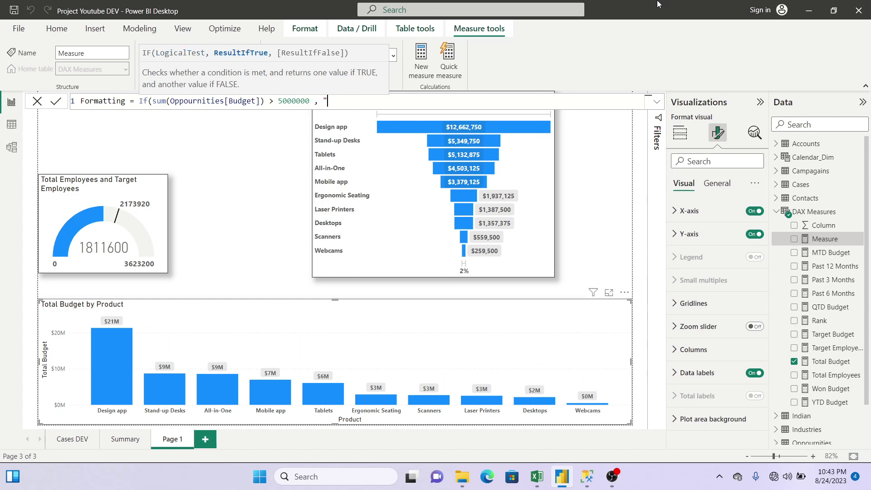
{"action": "type", "text": ", "}
{"action": "type", "text": "\"Green"}
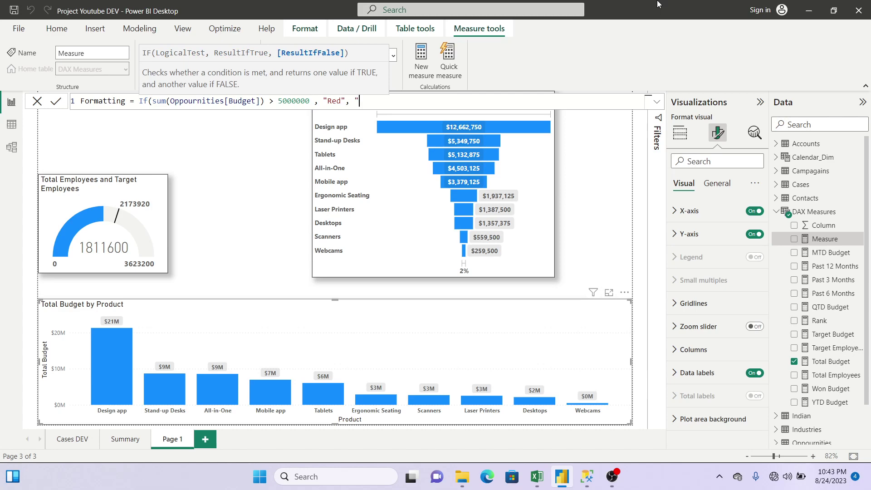
{"action": "type", "text": "\")"}
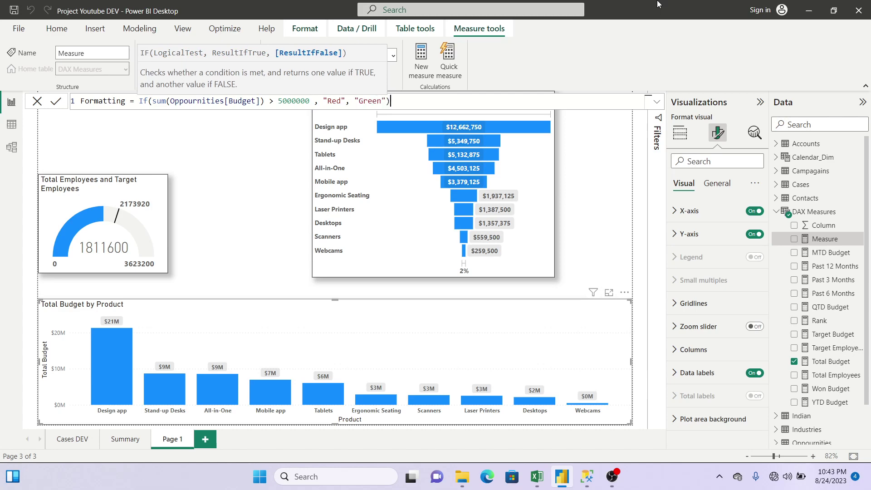
{"action": "key", "text": "Return"}
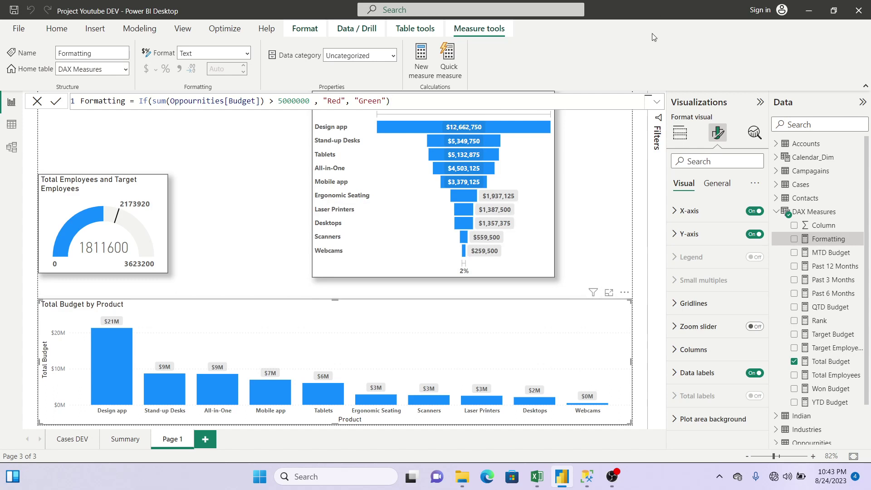
Step: Open the conditional formatting settings for the column chart's default column color and bring up the format style choices
{"action": "left_click", "coordinate": [694, 349]}
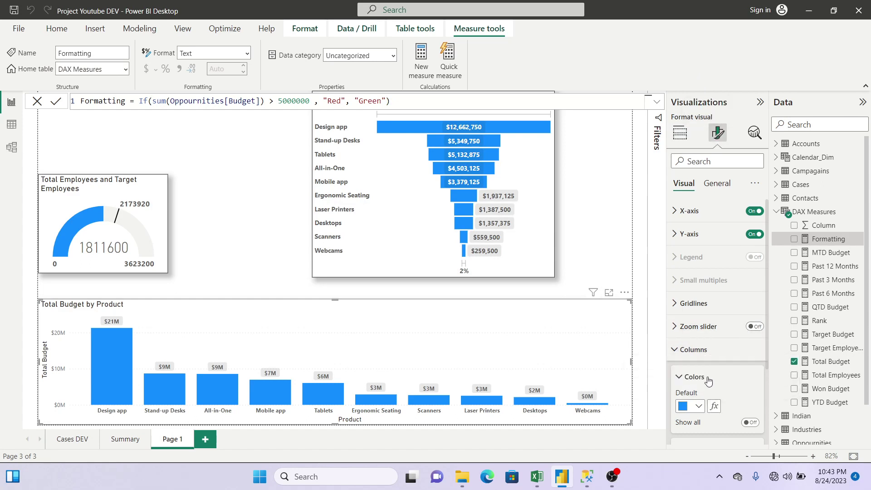
{"action": "left_click", "coordinate": [713, 406]}
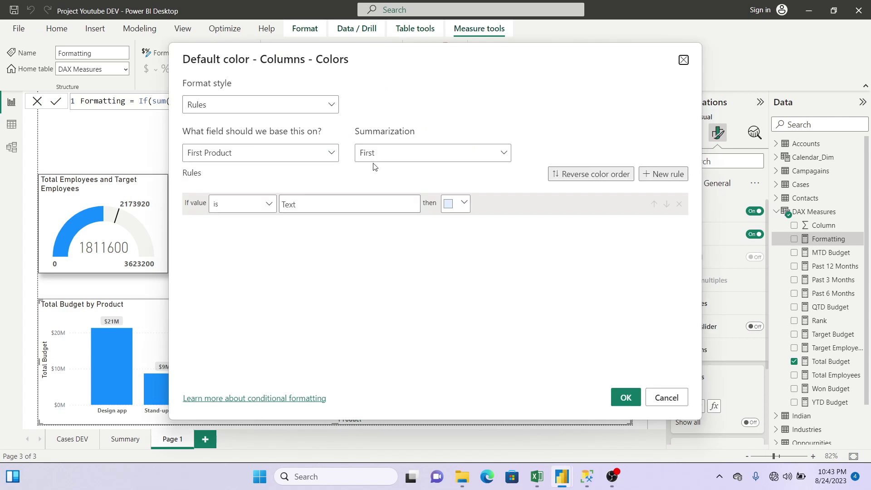
{"action": "left_click", "coordinate": [288, 106]}
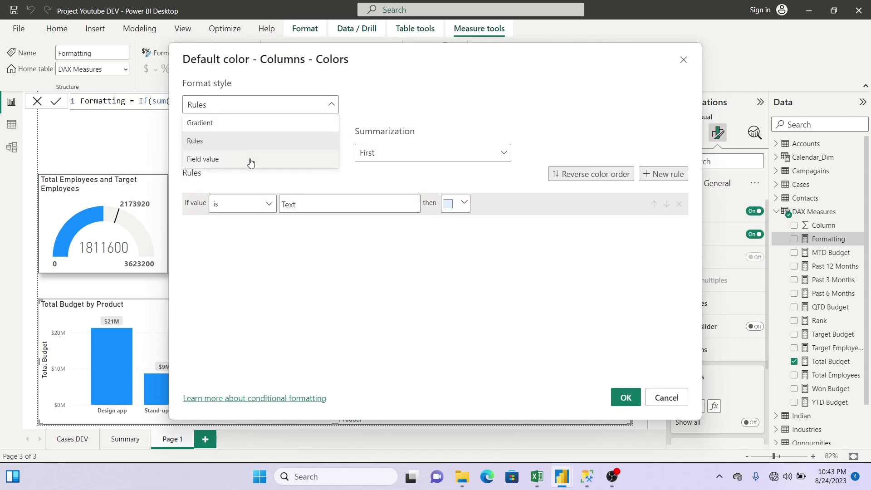
Step: Set the Total Budget by Product column colors to be formatted by field value, based on the Formatting measure
{"action": "left_click", "coordinate": [257, 158]}
{"action": "left_click", "coordinate": [257, 154]}
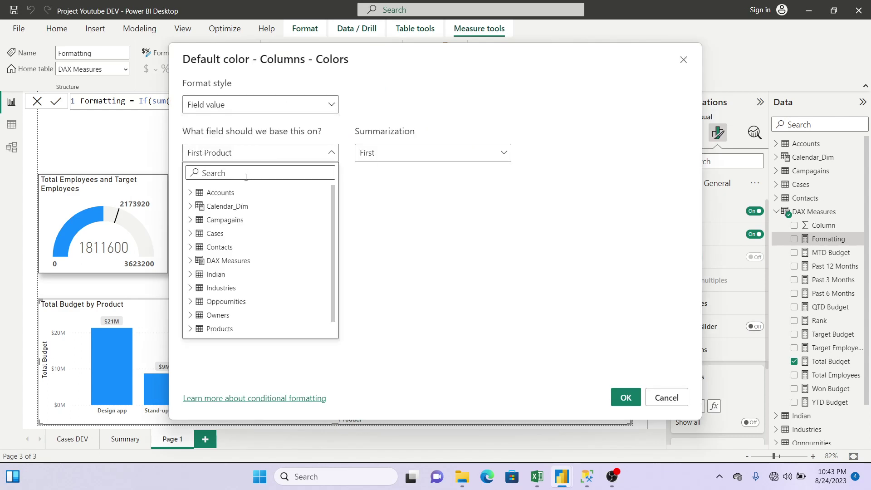
{"action": "type", "text": "for"}
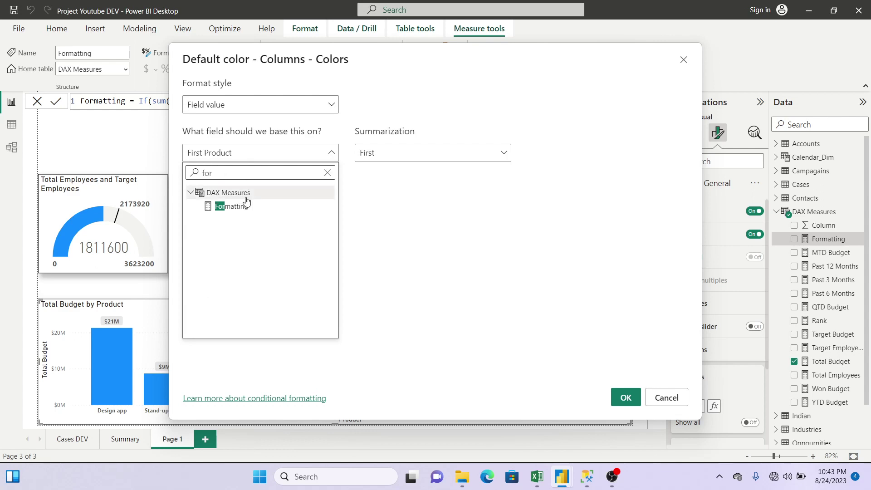
{"action": "left_click", "coordinate": [245, 206]}
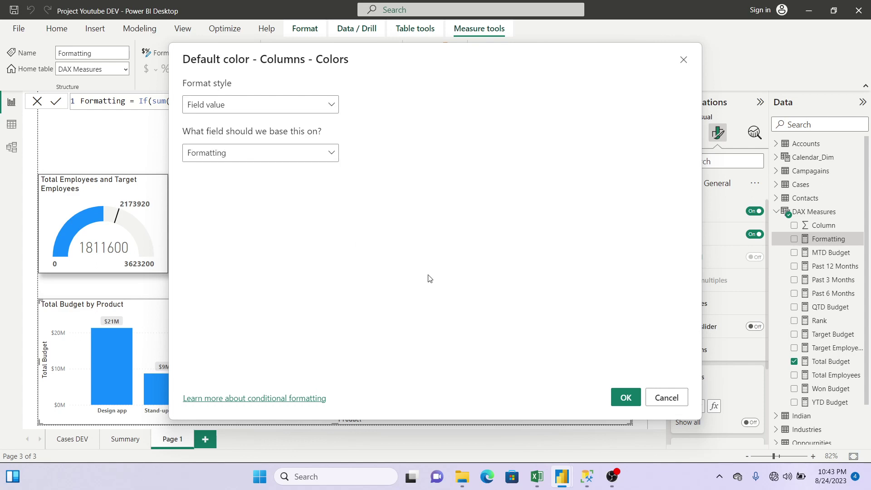
{"action": "left_click", "coordinate": [621, 398]}
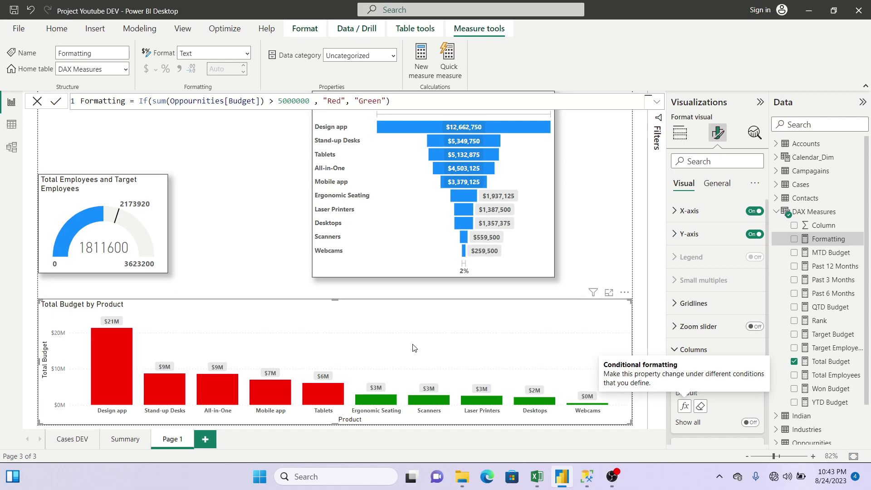
{"action": "left_click", "coordinate": [607, 243]}
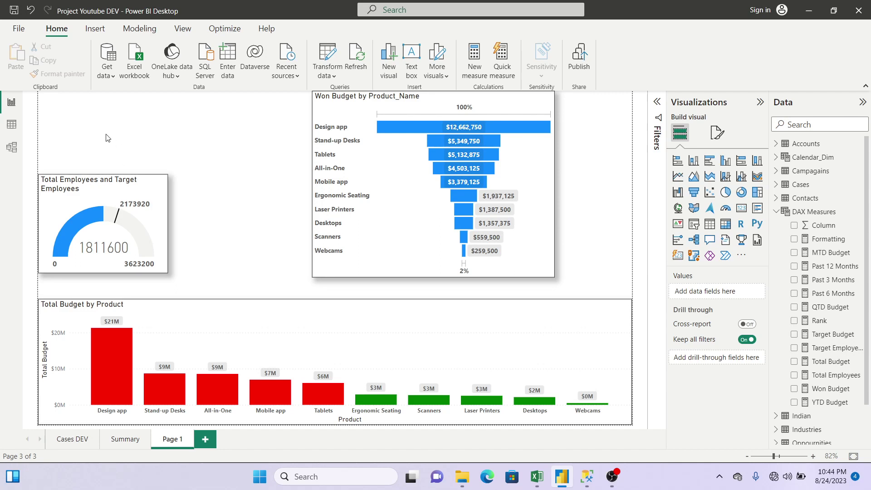
Step: Check the Budget on Product Category in % requirement in the Excel BRS Document and insert a blank table visual on Power BI's Page 1
{"action": "left_click", "coordinate": [538, 478]}
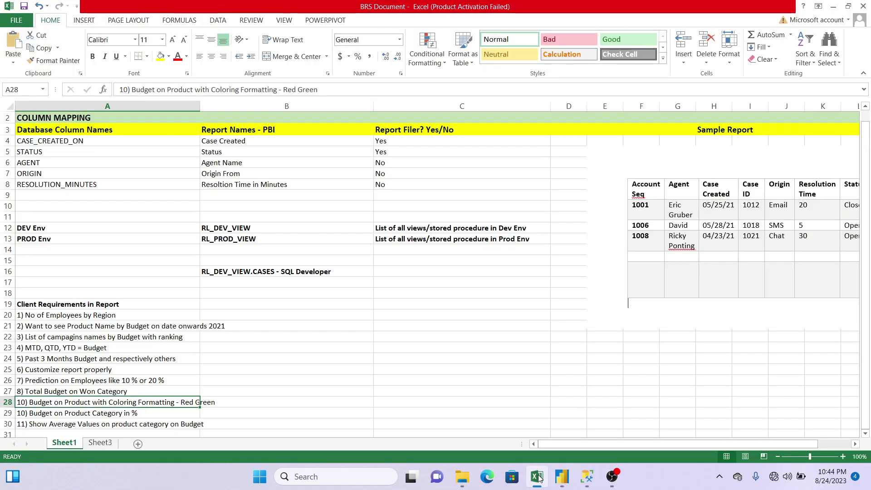
{"action": "left_click", "coordinate": [169, 414]}
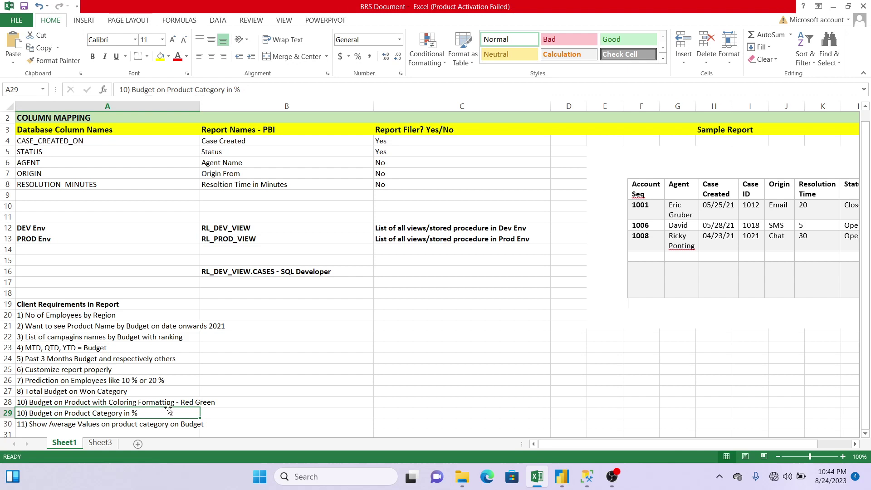
{"action": "left_click", "coordinate": [562, 476]}
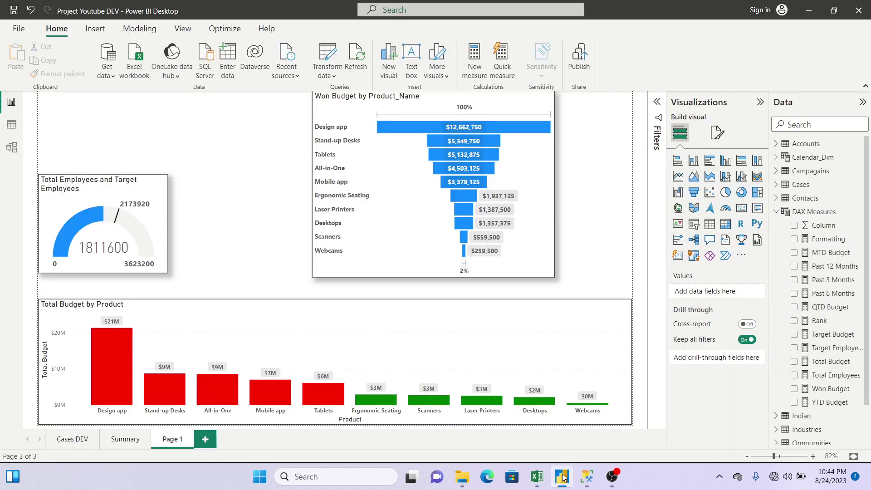
{"action": "left_click", "coordinate": [709, 223]}
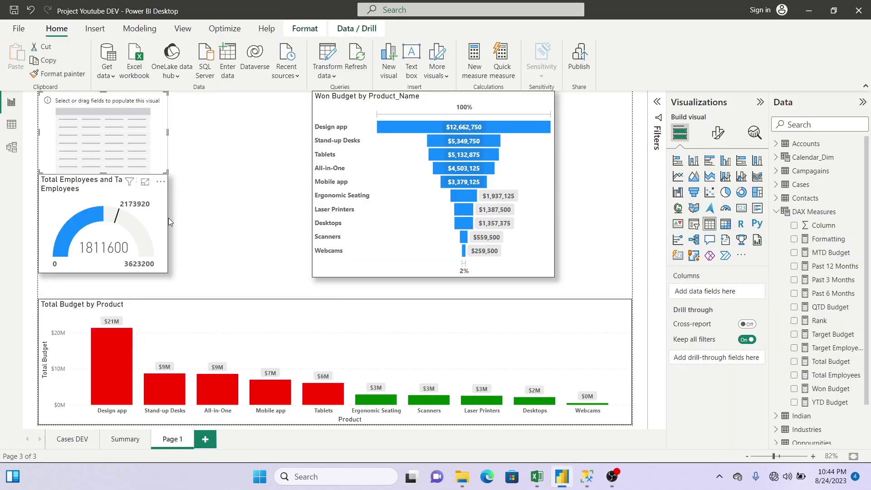
Step: Recheck the Excel requirements, and in Power BI make the employees gauge shorter from its upper edge and slightly wider
{"action": "left_click", "coordinate": [536, 475]}
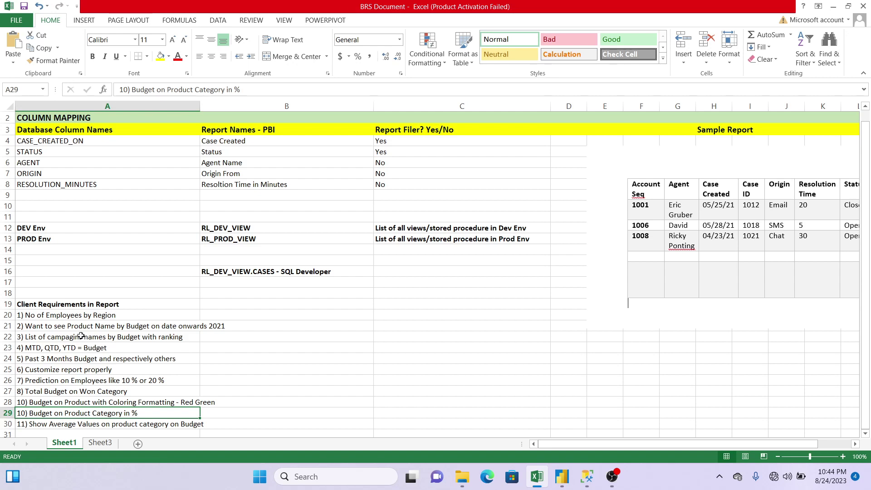
{"action": "left_click", "coordinate": [560, 478]}
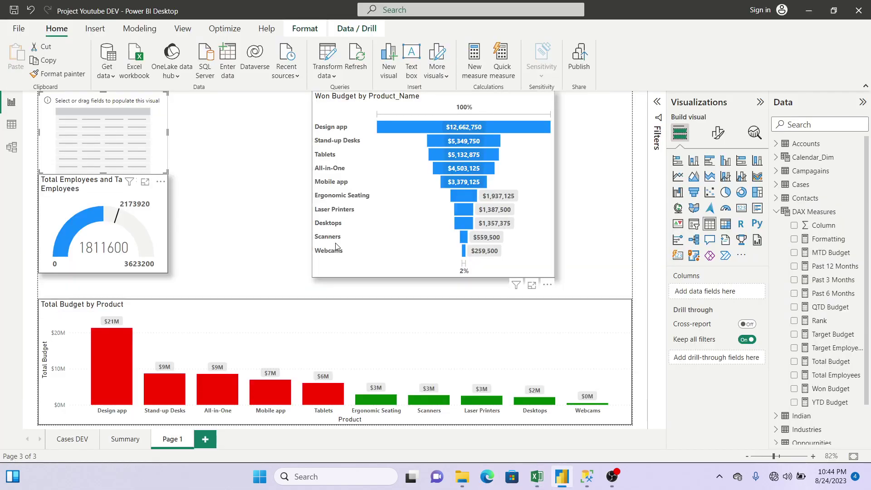
{"action": "left_click", "coordinate": [162, 227]}
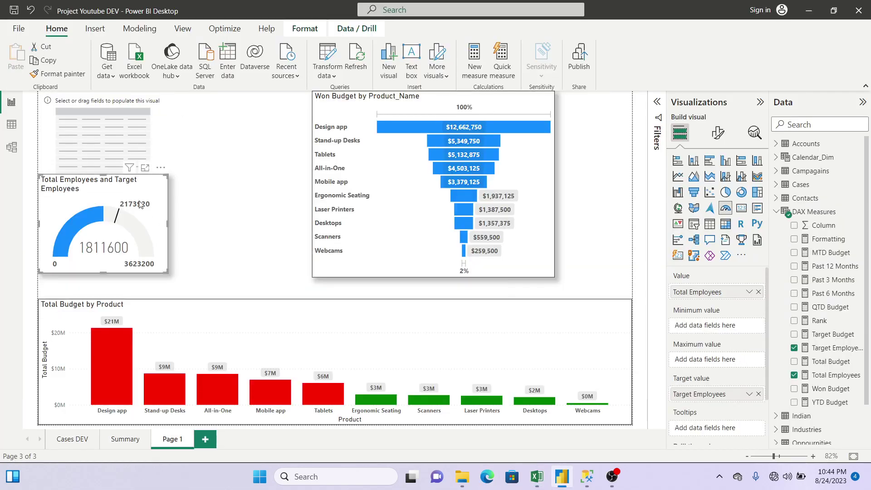
{"action": "left_click_drag", "start_coordinate": [103, 176], "coordinate": [103, 198]}
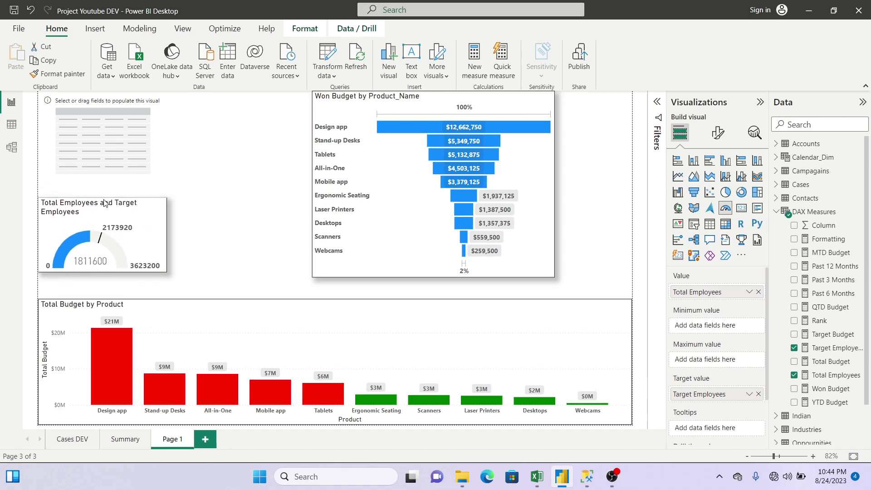
{"action": "left_click_drag", "start_coordinate": [168, 236], "coordinate": [180, 236]}
Step: Review the client requirements in Excel and the budget queries in SQL Server Management Studio, and return to Power BI
{"action": "left_click", "coordinate": [537, 477]}
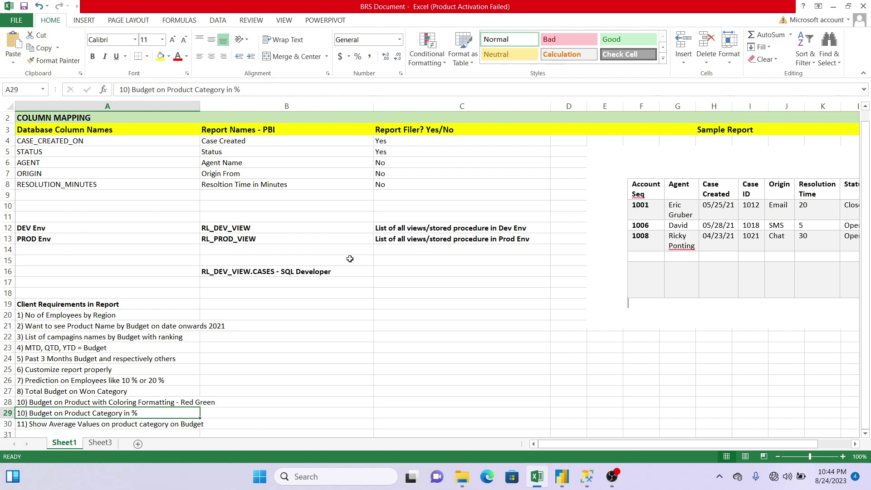
{"action": "left_click", "coordinate": [561, 477]}
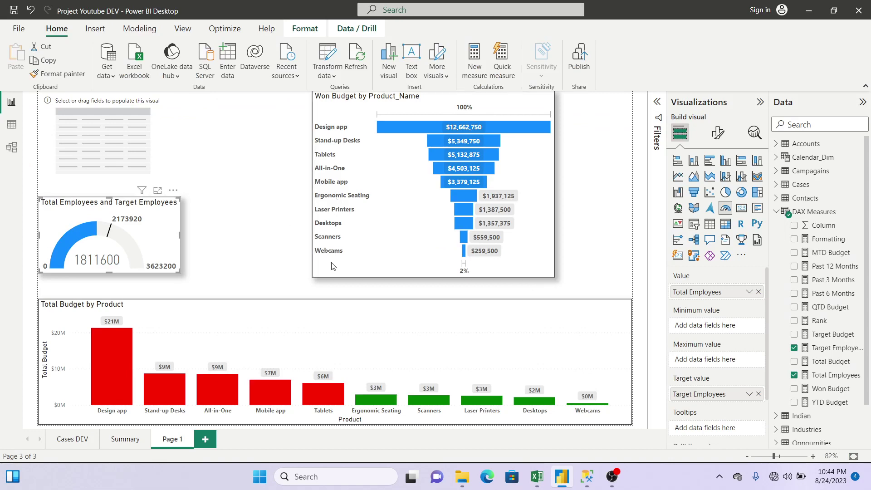
{"action": "left_click", "coordinate": [590, 479]}
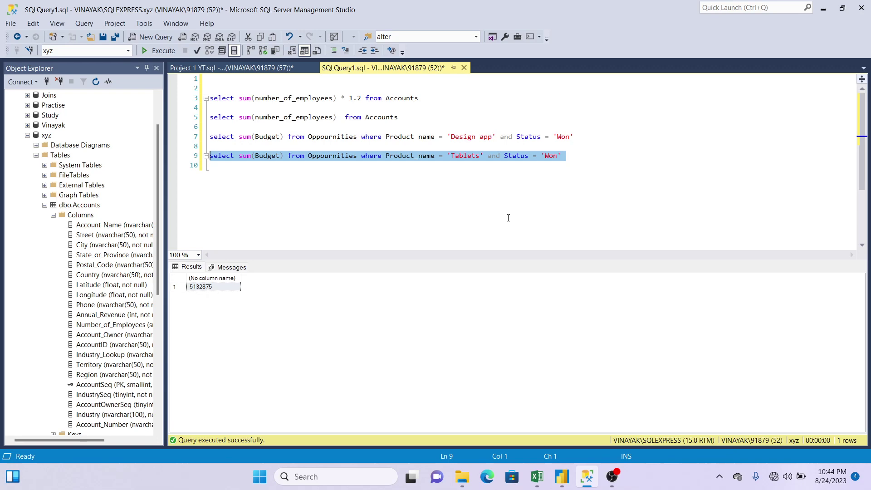
{"action": "mouse_move", "coordinate": [529, 479]}
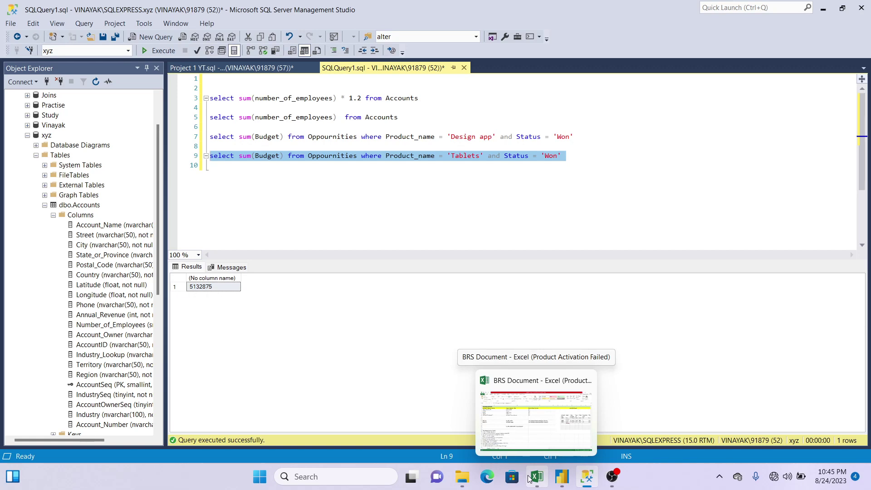
{"action": "left_click", "coordinate": [561, 476]}
Step: Widen the blank table visual to match the gauge below it, and recheck the requirement in Excel
{"action": "left_click", "coordinate": [123, 119]}
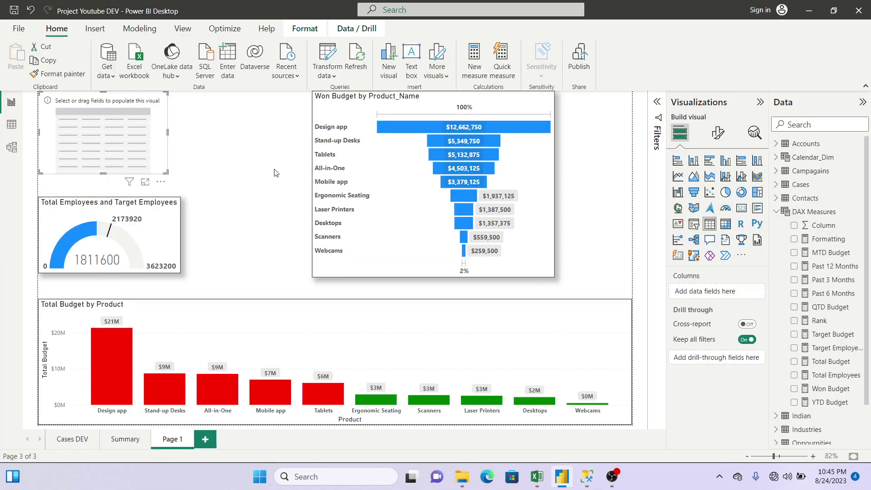
{"action": "left_click_drag", "start_coordinate": [168, 131], "coordinate": [180, 137]}
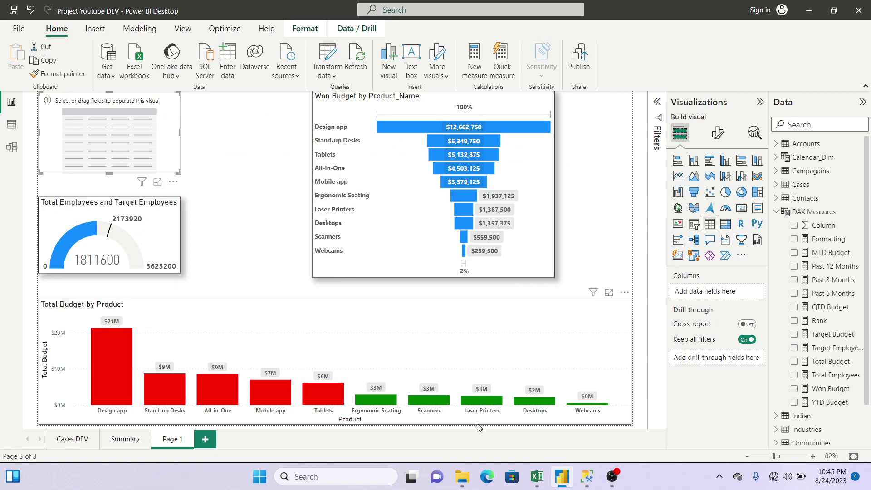
{"action": "left_click", "coordinate": [538, 477]}
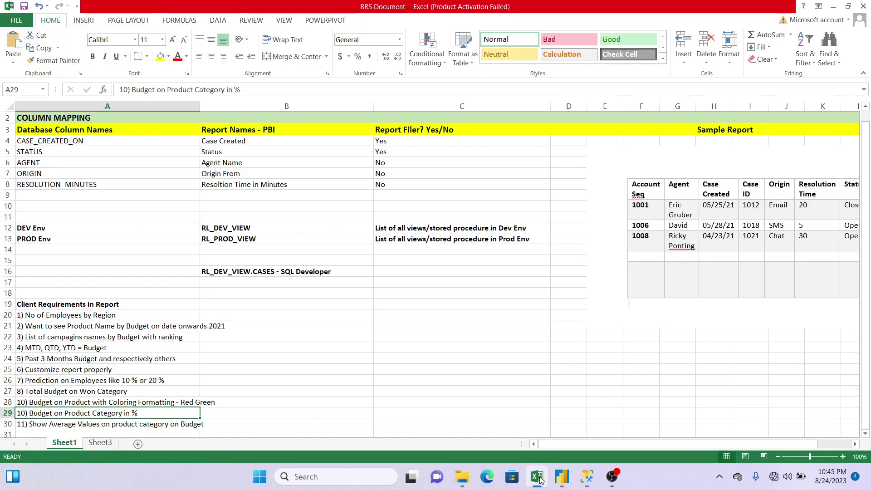
{"action": "left_click", "coordinate": [538, 477]}
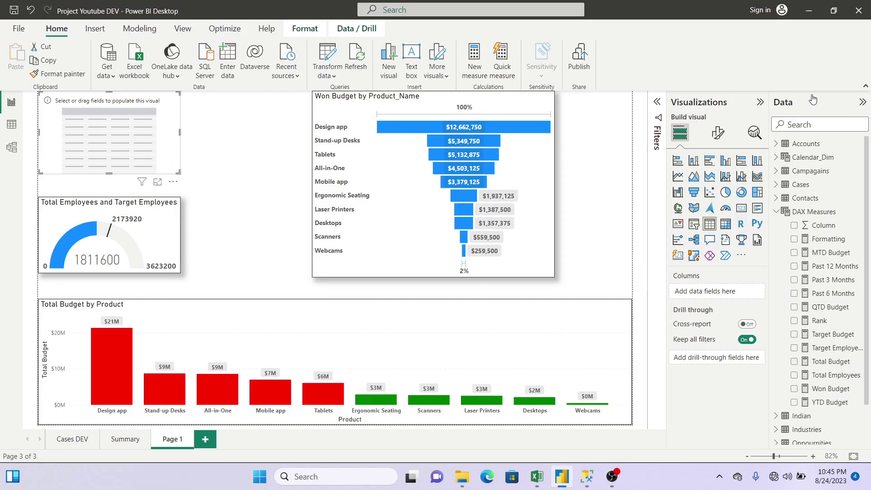
Step: Find and add the Product_category field and the Total Budget measure to the blank table visual
{"action": "left_click", "coordinate": [819, 125]}
{"action": "type", "text": "categ"}
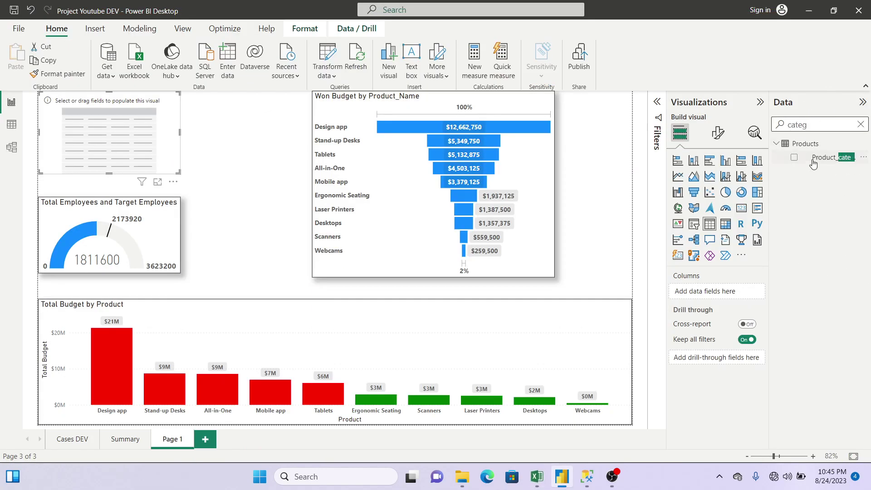
{"action": "left_click", "coordinate": [794, 157]}
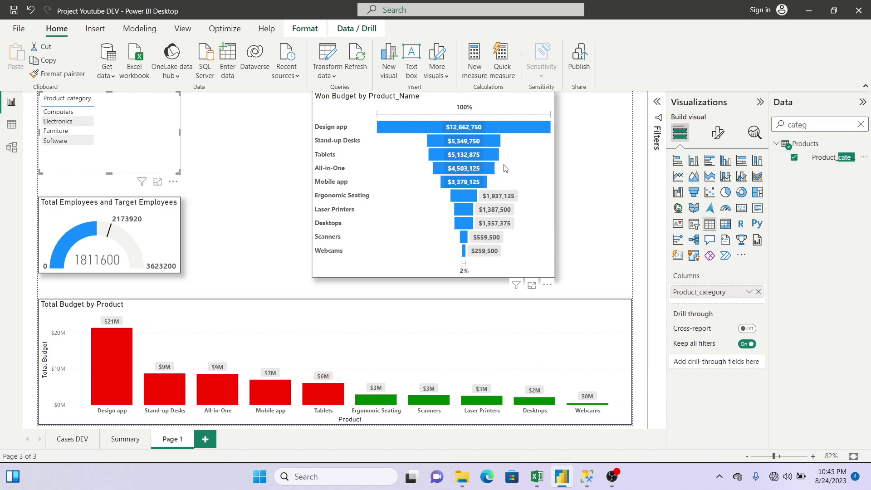
{"action": "left_click", "coordinate": [859, 124]}
{"action": "type", "text": "budget"}
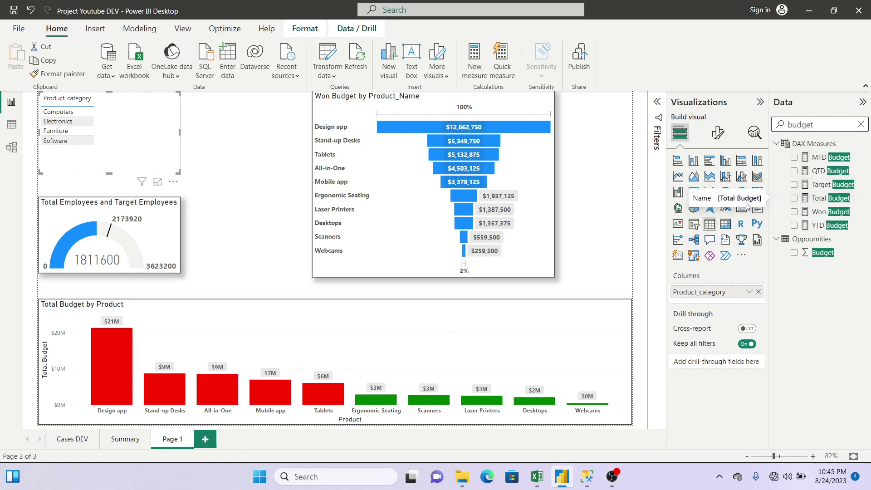
{"action": "left_click", "coordinate": [794, 200]}
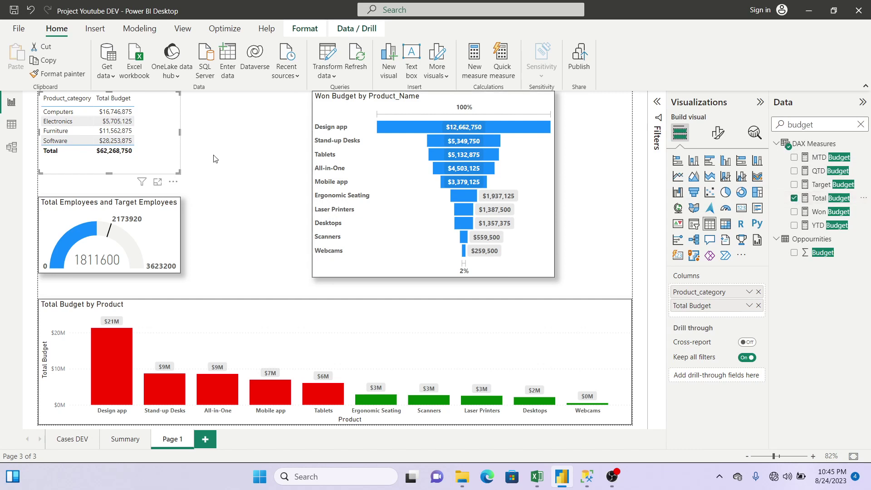
Step: Enlarge the product category table by widening it toward the funnel chart and extending its lower edge slightly
{"action": "left_click_drag", "start_coordinate": [179, 131], "coordinate": [232, 131]}
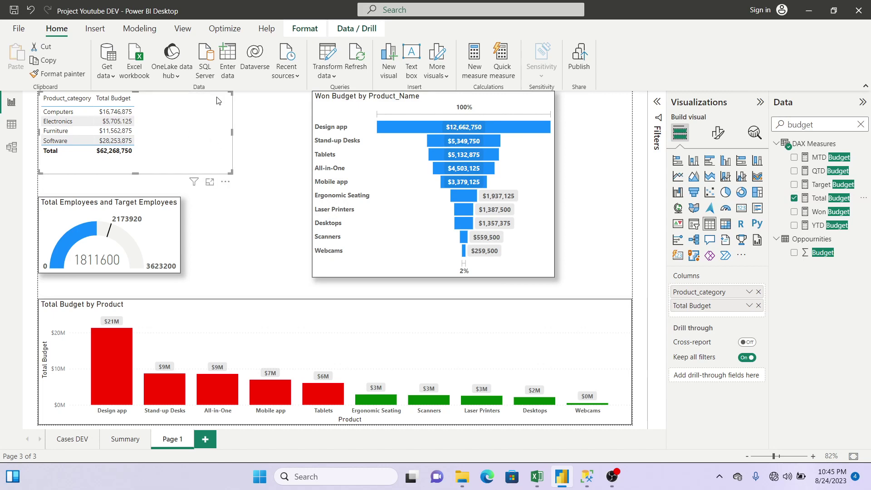
{"action": "left_click_drag", "start_coordinate": [233, 133], "coordinate": [249, 137]}
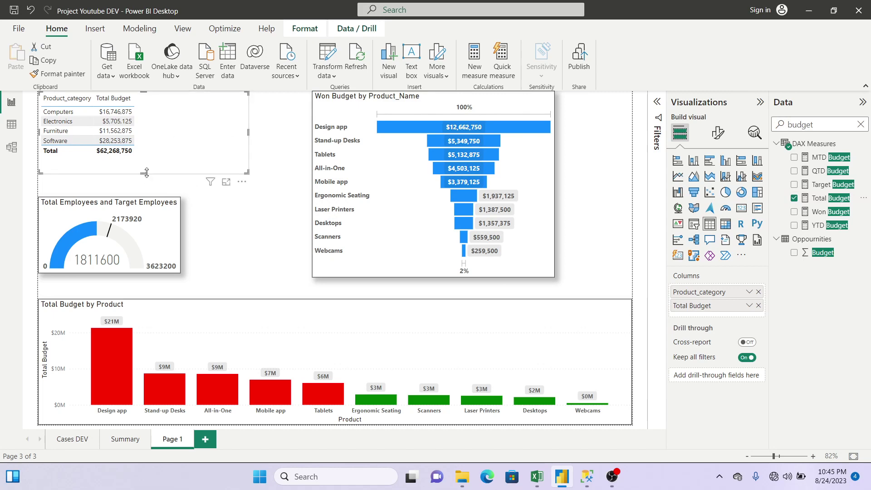
{"action": "left_click_drag", "start_coordinate": [146, 173], "coordinate": [148, 184]}
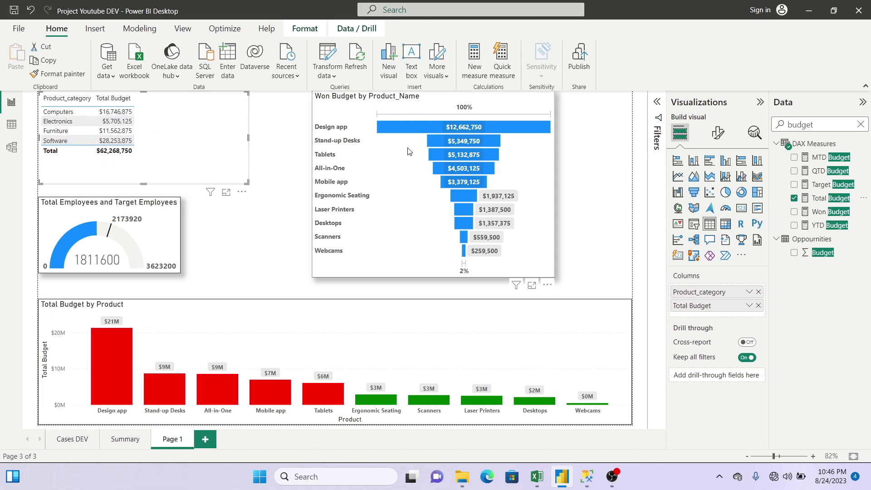
Step: Create a new measure in the DAX Measures table named % of Budget on Category
{"action": "left_click", "coordinate": [862, 144]}
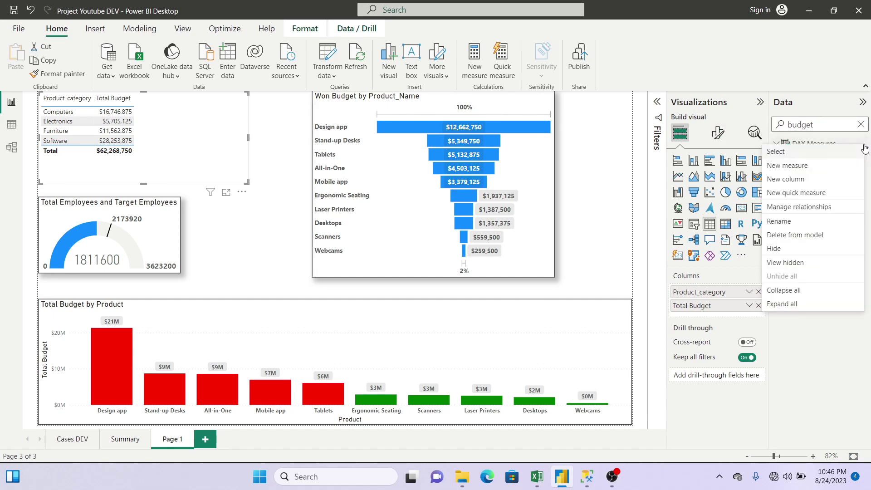
{"action": "left_click", "coordinate": [804, 171]}
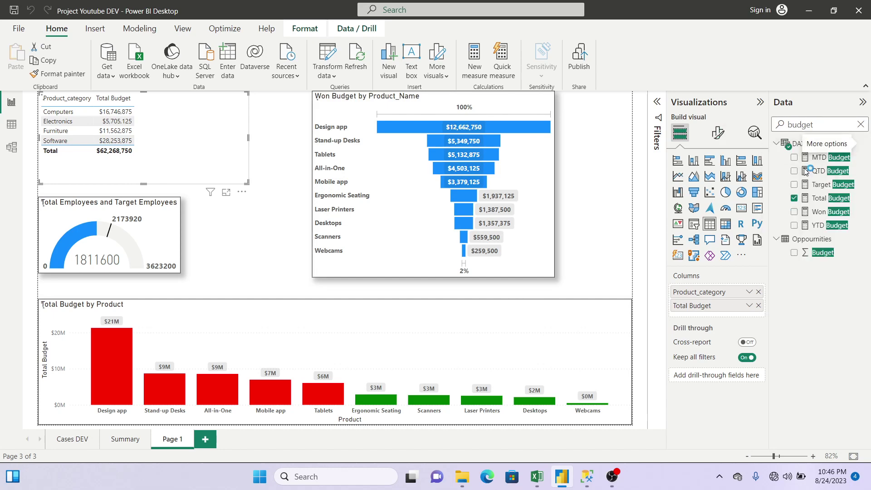
{"action": "type", "text": "% "}
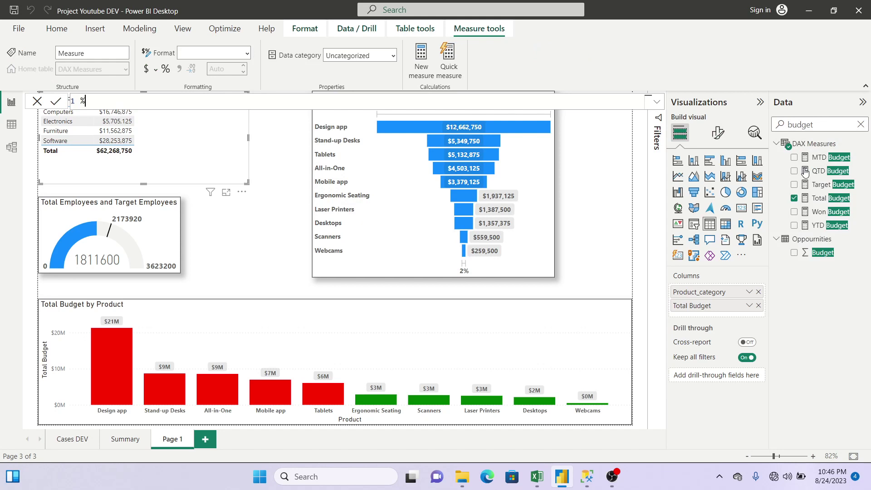
{"action": "type", "text": "o"}
{"action": "type", "text": "f Budget"}
{"action": "type", "text": " on P"}
{"action": "type", "text": "Category "}
{"action": "type", "text": "= "}
Step: Start the measure's formula with sum(Oppournities[Budget]) as the numerator of a division
{"action": "type", "text": "sum(bu"}
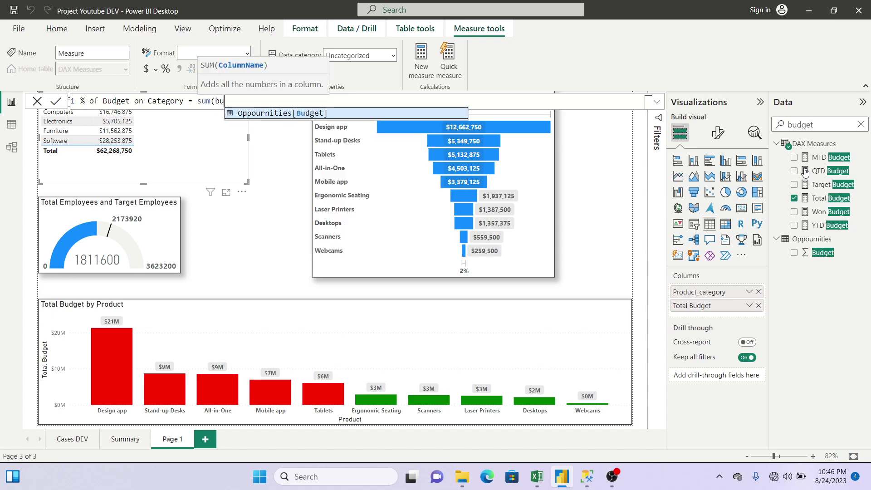
{"action": "type", "text": "dg"}
{"action": "key", "text": "Tab"}
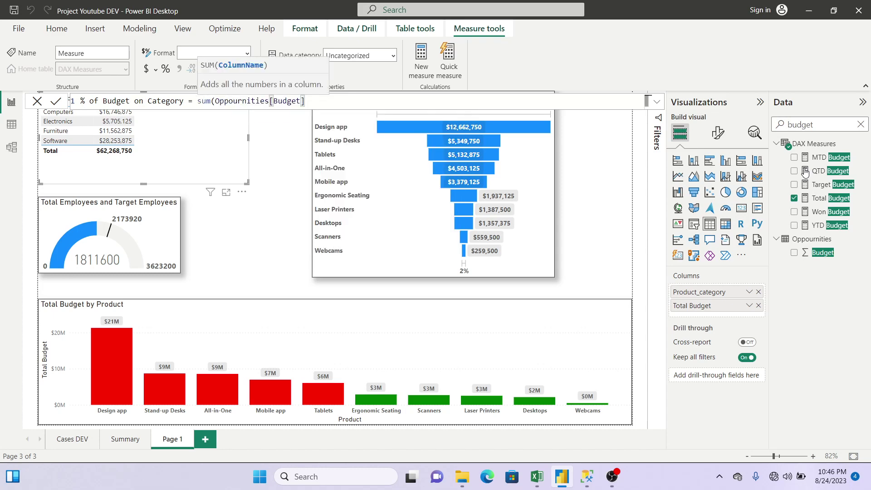
{"action": "type", "text": ") /"}
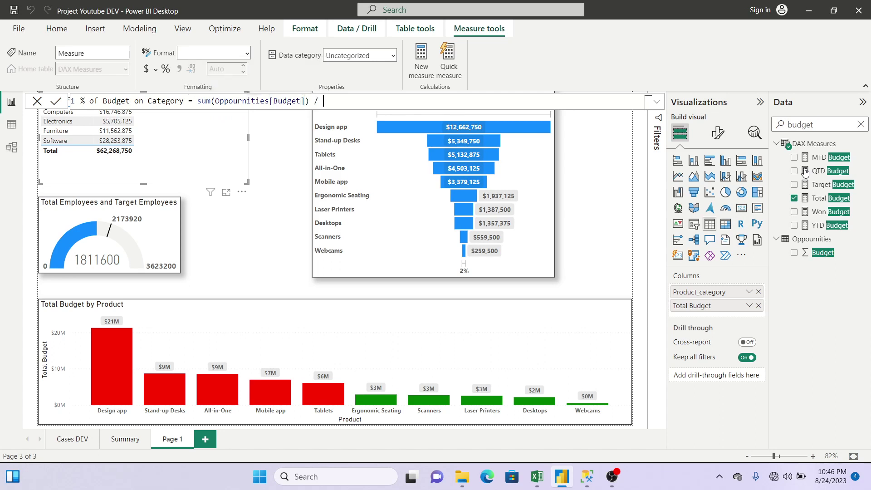
Step: Complete the formula with the denominator CALCULATE(sum(Oppournities[Budget]), all(Oppournities)) and commit the measure
{"action": "type", "text": "cal"}
{"action": "key", "text": "Tab"}
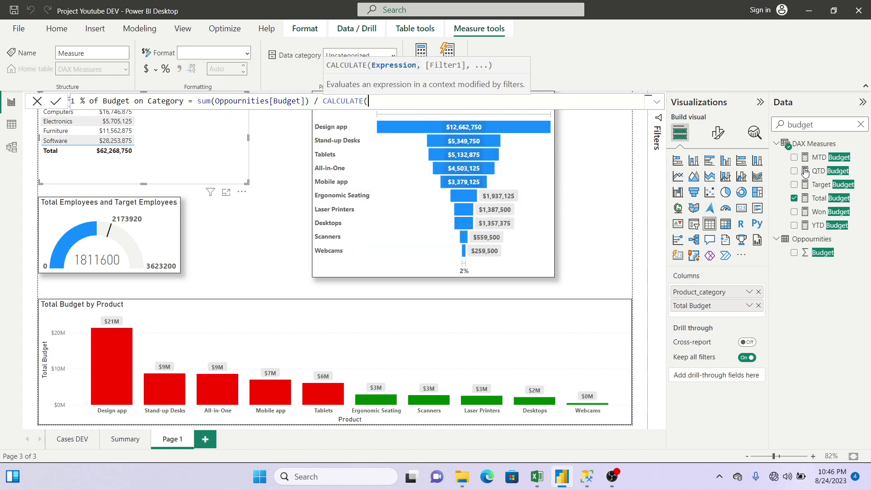
{"action": "type", "text": "bud"}
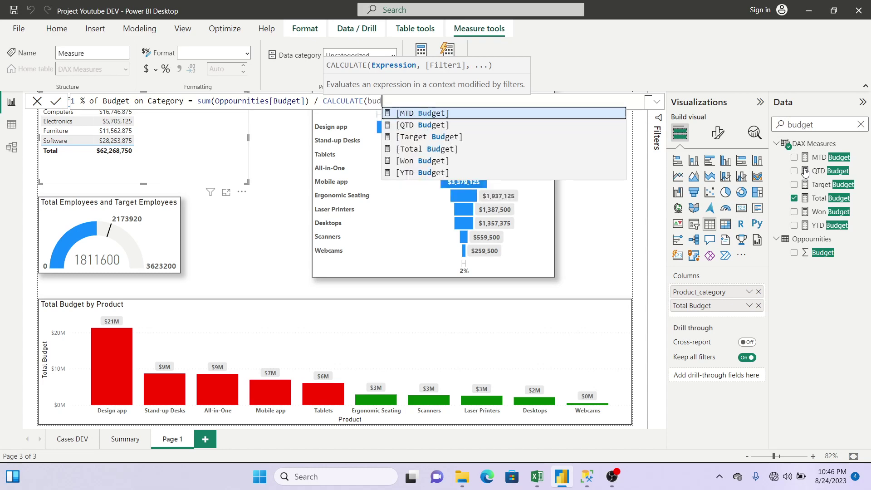
{"action": "key", "text": "BackSpace"}
{"action": "key", "text": "BackSpace"}
{"action": "key", "text": "BackSpace"}
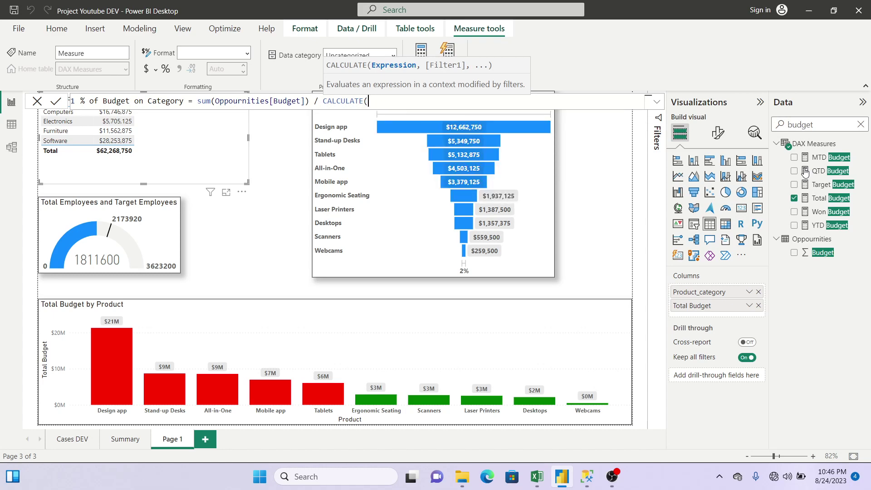
{"action": "type", "text": "sum(bu"}
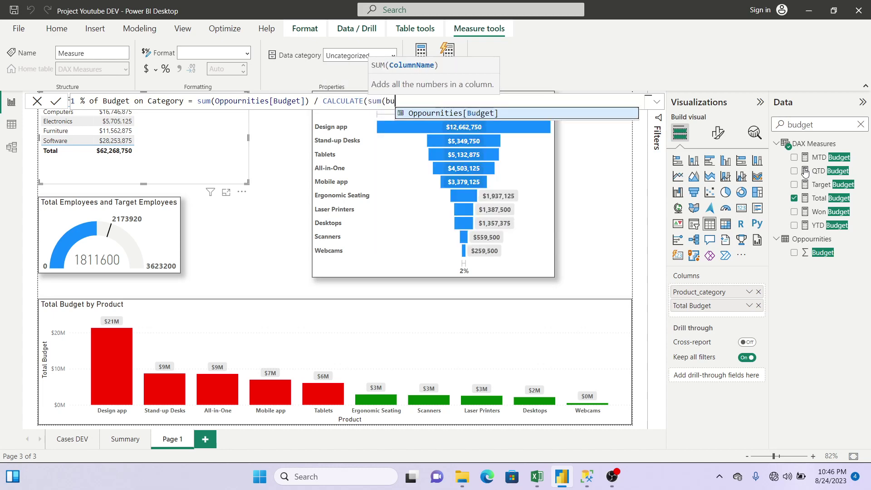
{"action": "key", "text": "Tab"}
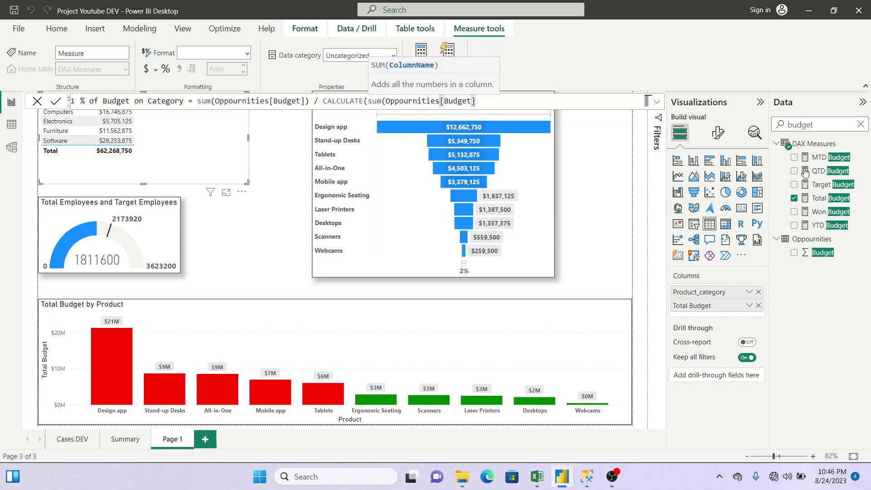
{"action": "type", "text": "), all"}
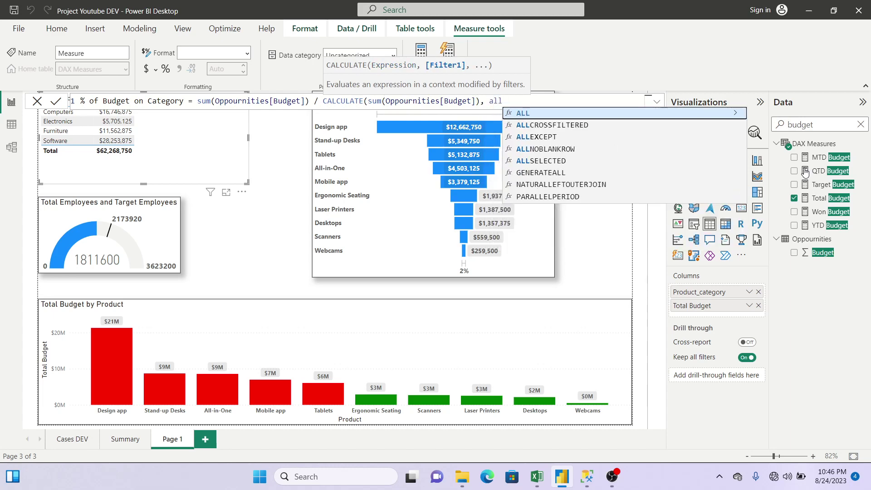
{"action": "type", "text": "(opp"}
{"action": "key", "text": "Tab"}
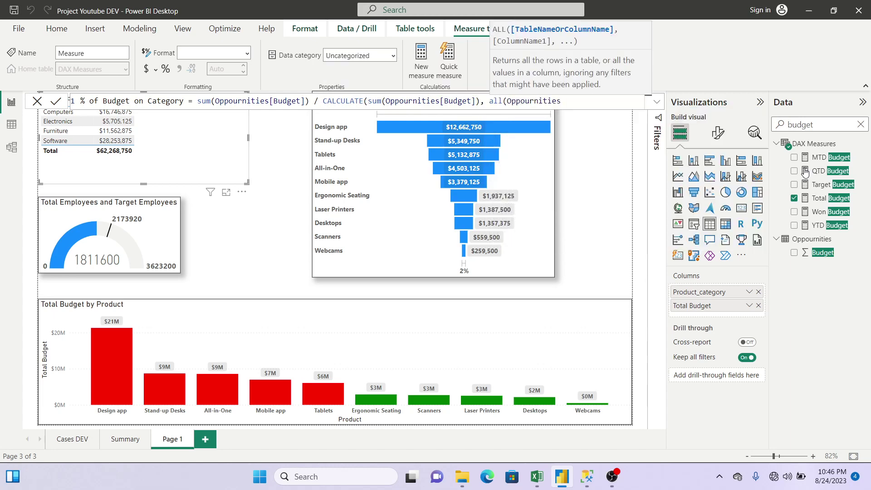
{"action": "type", "text": "))"}
{"action": "key", "text": "Return"}
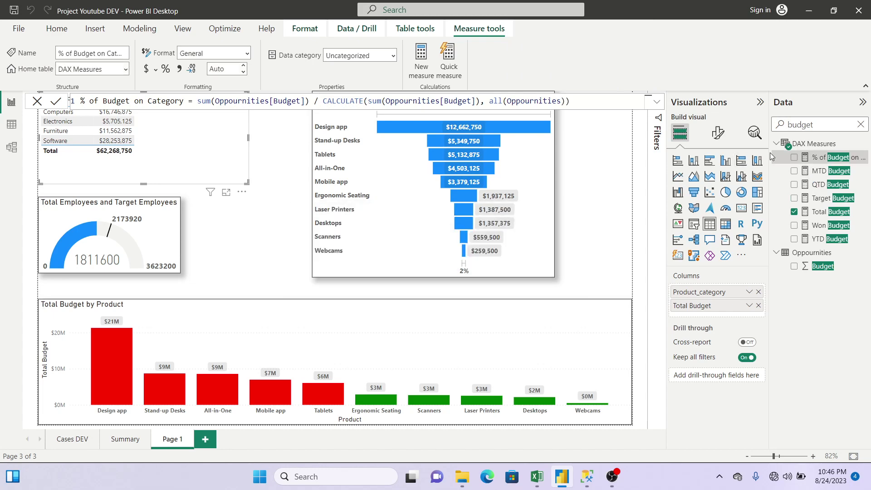
Step: Add the % of Budget on Category measure to the product category table
{"action": "left_click", "coordinate": [793, 157]}
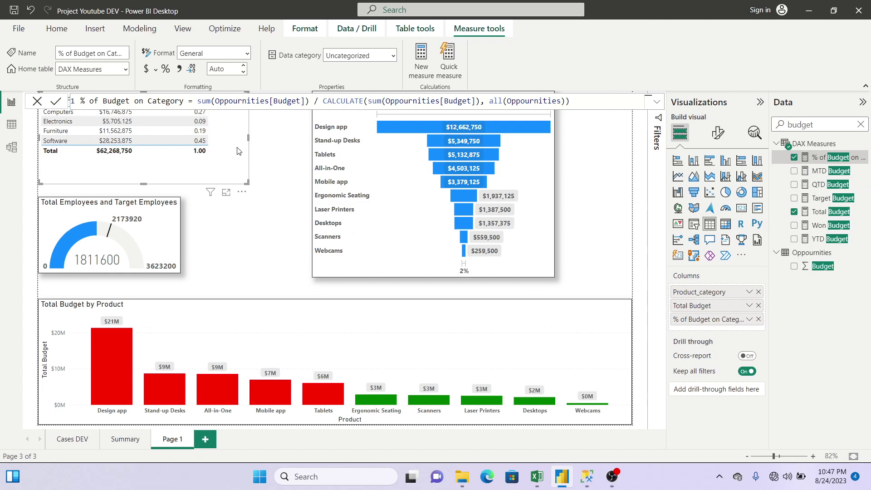
{"action": "left_click", "coordinate": [283, 157]}
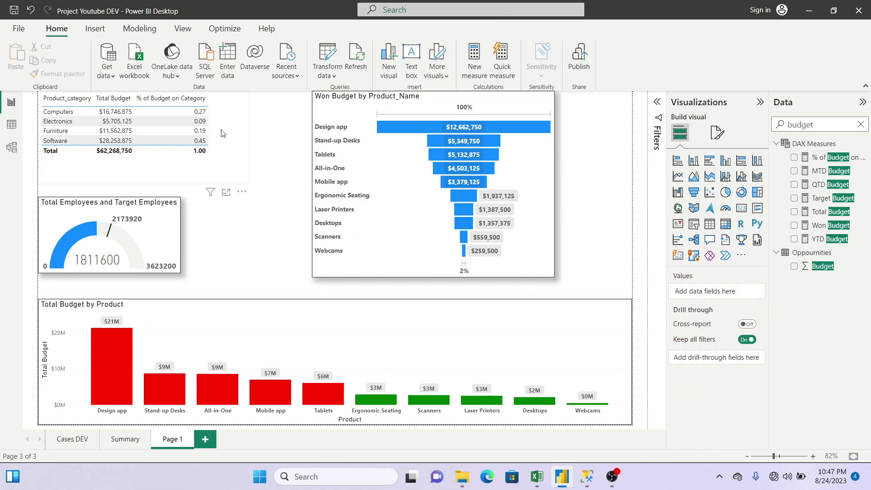
{"action": "left_click", "coordinate": [222, 133]}
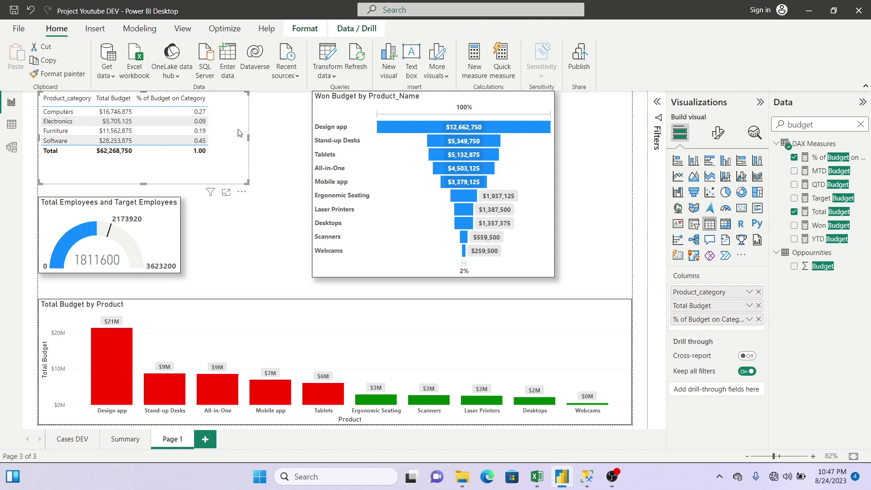
Step: Format the % of Budget on Category measure as a percentage with 2 decimal places
{"action": "left_click", "coordinate": [830, 159]}
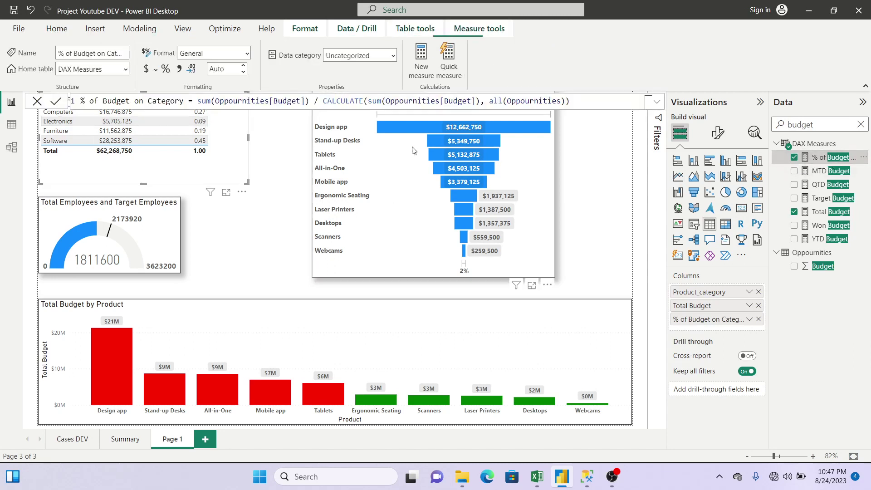
{"action": "left_click", "coordinate": [223, 69]}
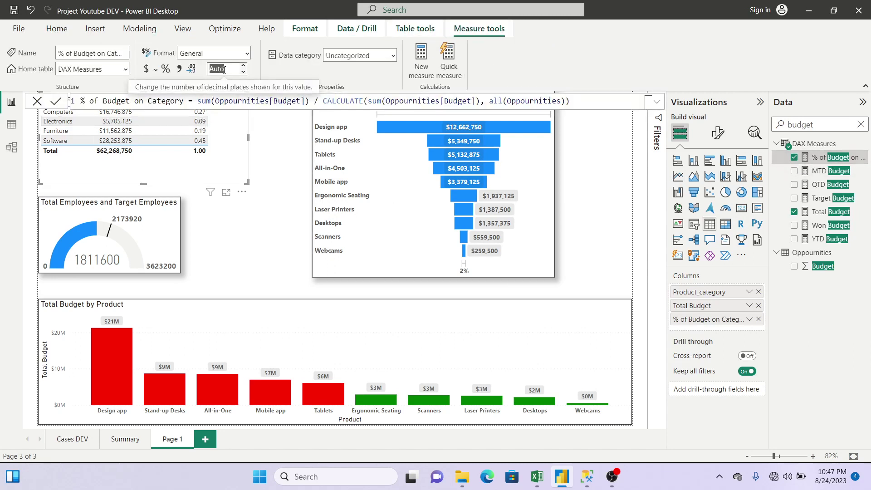
{"action": "left_click", "coordinate": [223, 70]}
{"action": "key", "text": "BackSpace"}
{"action": "key", "text": "BackSpace"}
{"action": "key", "text": "BackSpace"}
{"action": "key", "text": "BackSpace"}
{"action": "type", "text": "2"}
{"action": "key", "text": "Return"}
{"action": "left_click", "coordinate": [166, 70]}
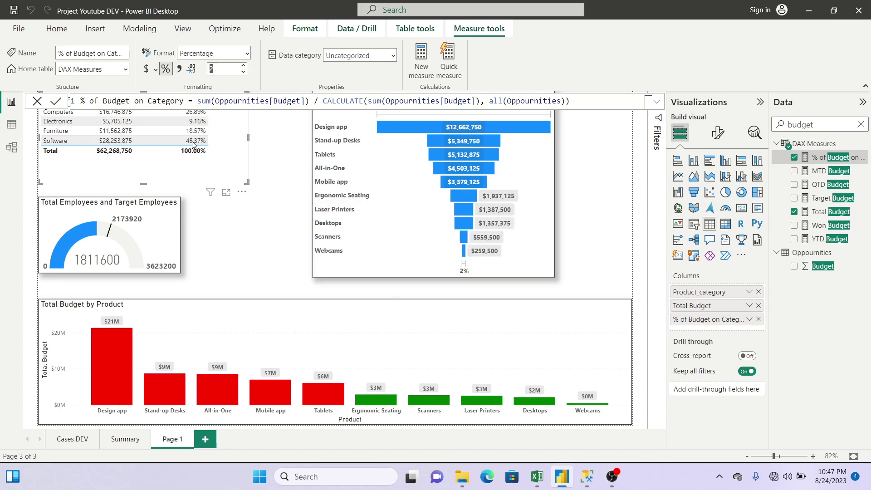
{"action": "left_click", "coordinate": [267, 140]}
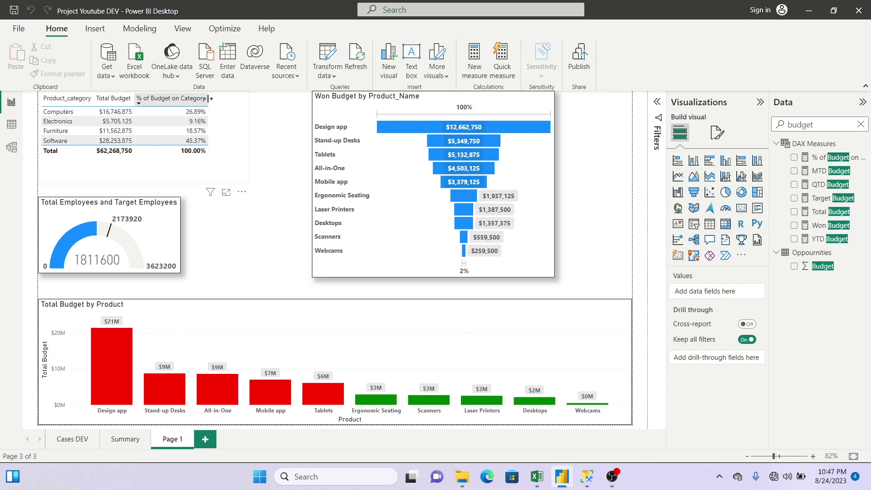
Step: Narrow the % of Budget on Category column so its header wraps, and widen the table visual slightly toward the funnel chart
{"action": "left_click_drag", "start_coordinate": [208, 98], "coordinate": [197, 101]}
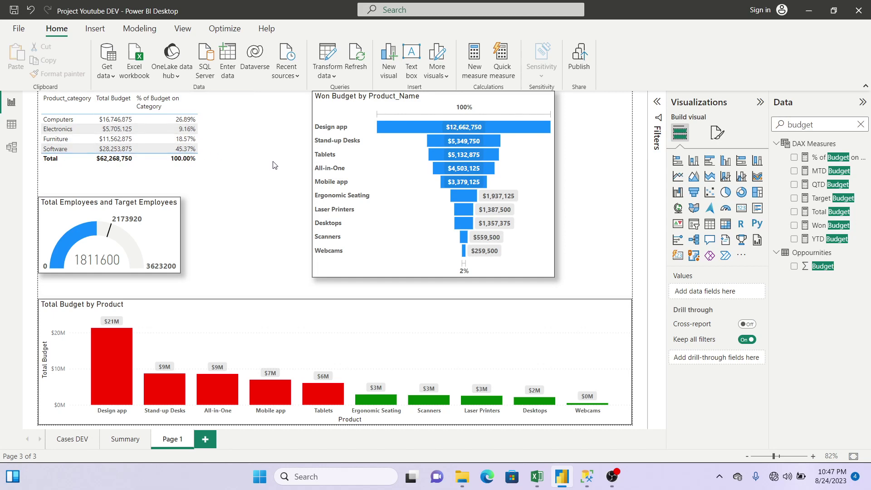
{"action": "left_click", "coordinate": [232, 134]}
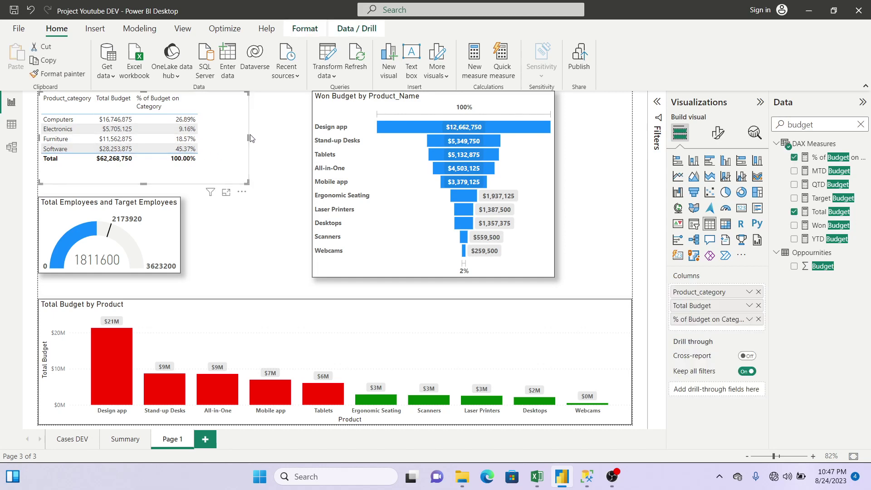
{"action": "left_click_drag", "start_coordinate": [249, 138], "coordinate": [265, 138]}
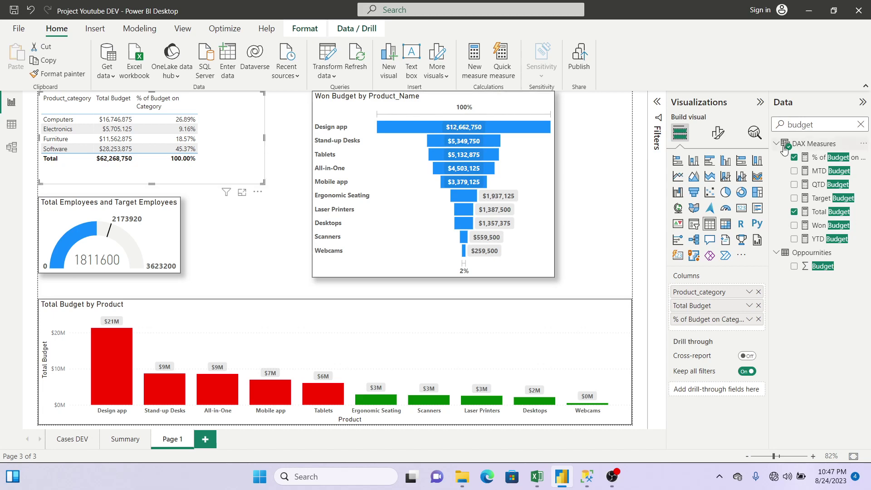
Step: Create a measure named Condition in the DAX Measures table, starting an IF that tests sum(Oppournities[Budget]) > 10000000
{"action": "left_click", "coordinate": [864, 145]}
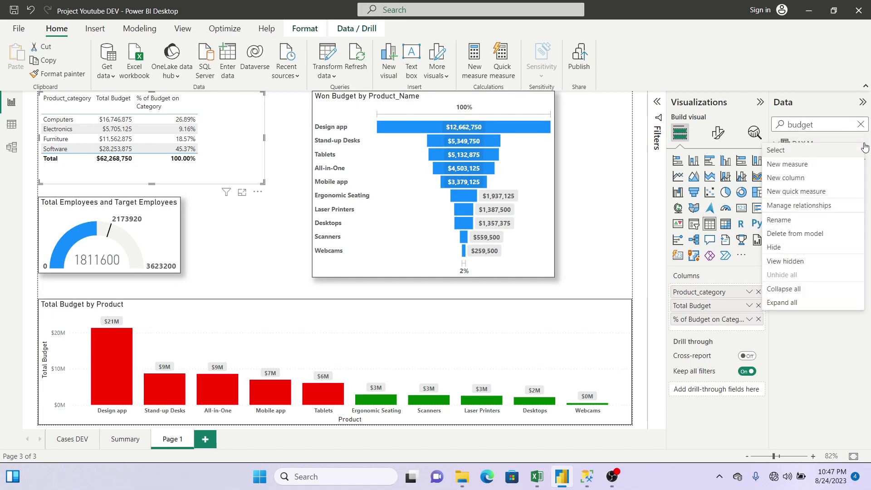
{"action": "left_click", "coordinate": [817, 165]}
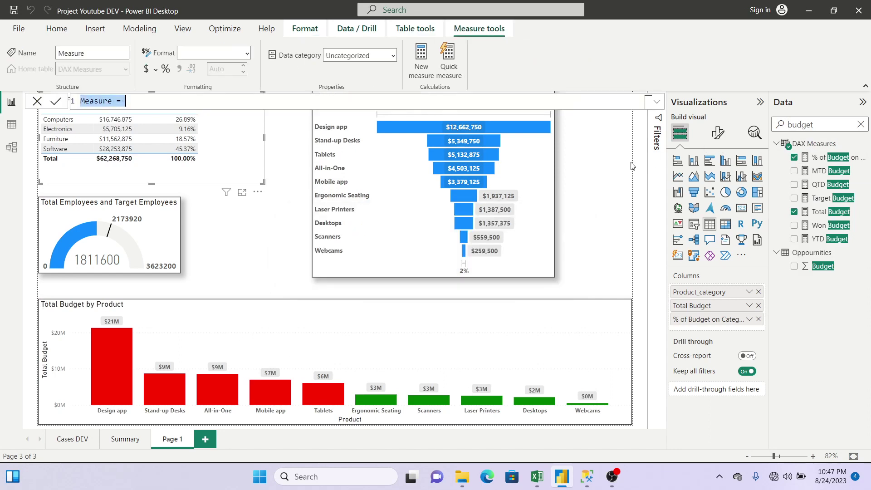
{"action": "type", "text": "I"}
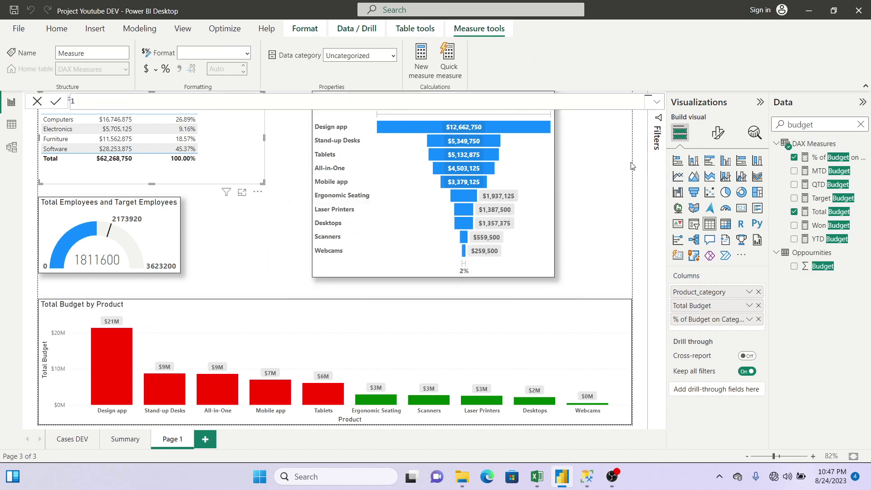
{"action": "type", "text": "Condition = if(sum(opp"}
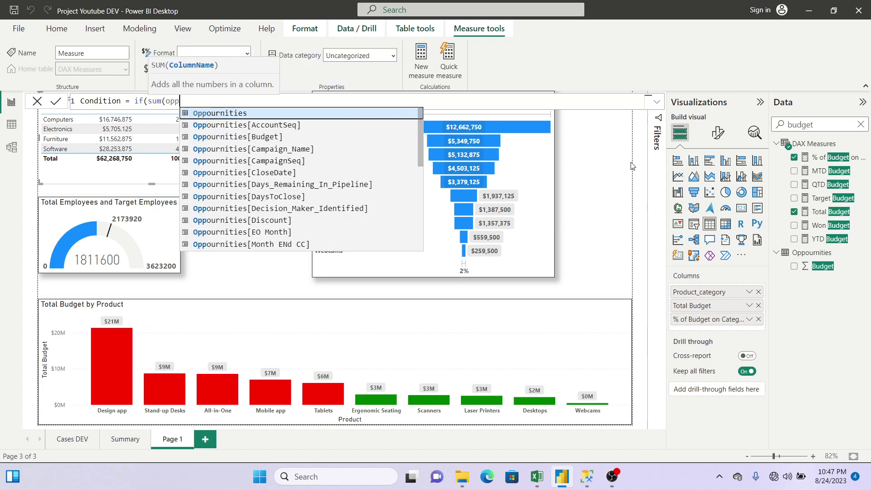
{"action": "key", "text": "Down"}
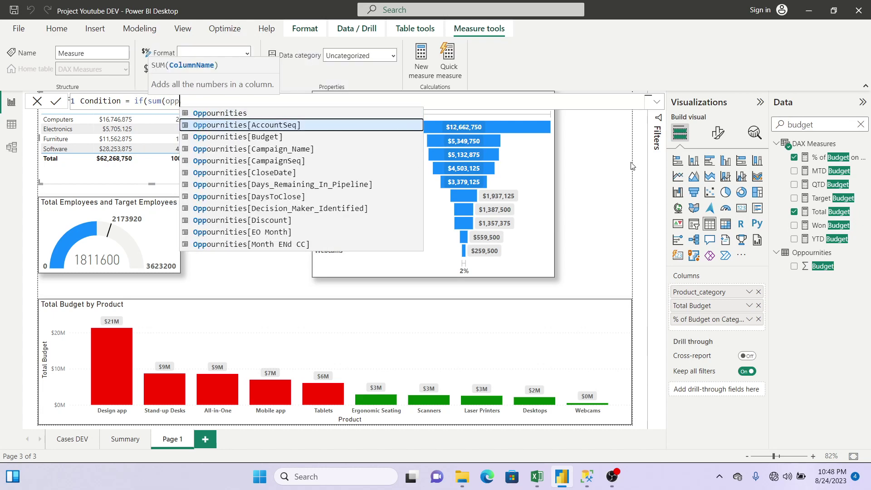
{"action": "key", "text": "Down"}
{"action": "key", "text": "Tab"}
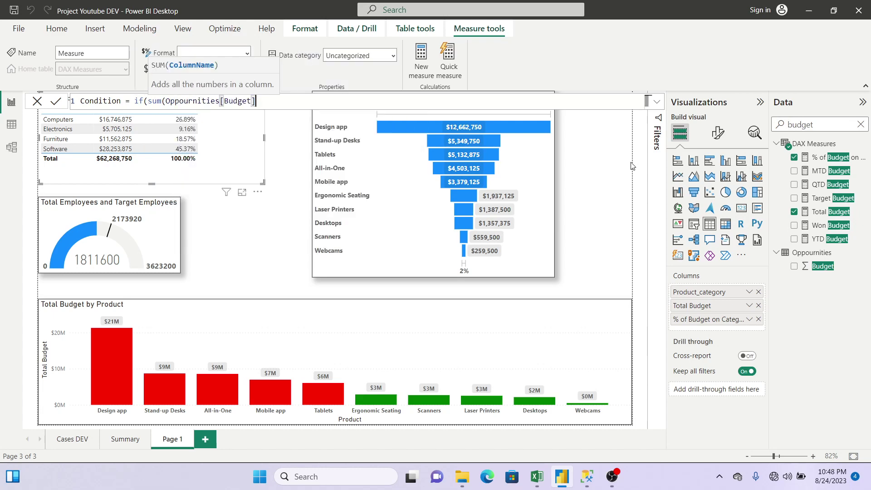
{"action": "type", "text": ")"}
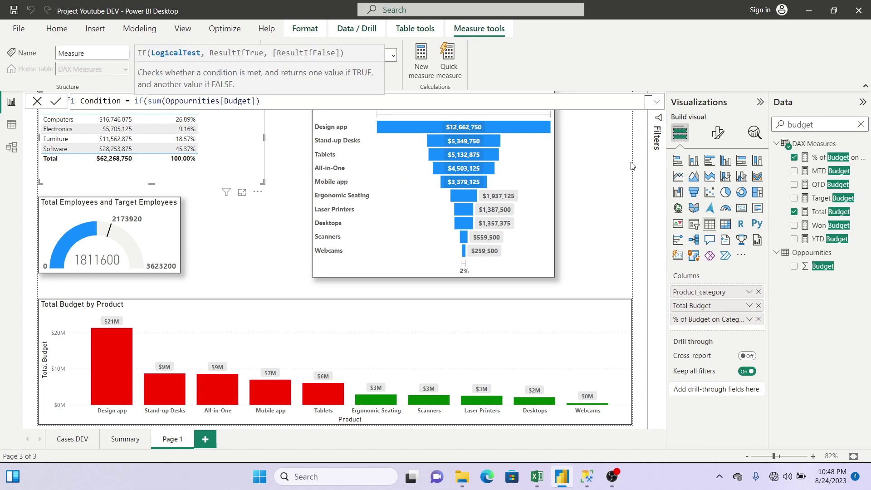
{"action": "type", "text": " > 10000000, \""}
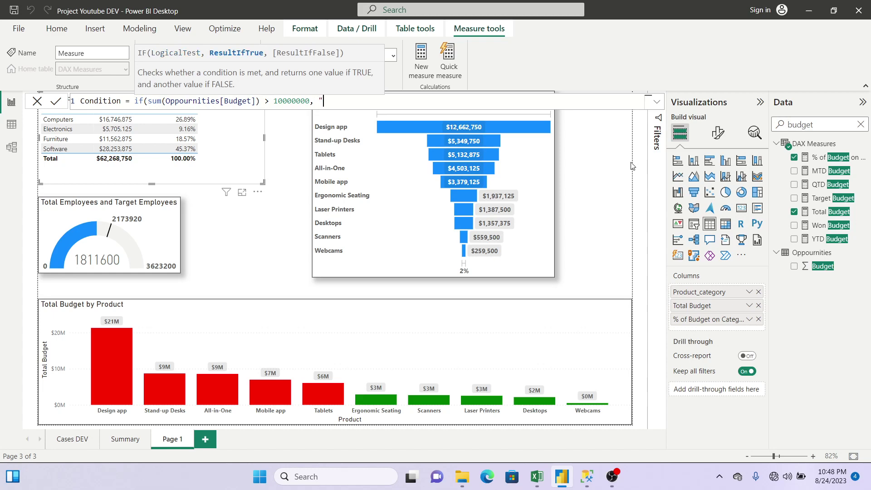
Step: Finish the Condition formula with the results " Acheived" if true and "Not Acheived" if false, and commit it
{"action": "type", "text": " Acheeive"}
{"action": "key", "text": "BackSpace"}
{"action": "key", "text": "BackSpace"}
{"action": "key", "text": "BackSpace"}
{"action": "type", "text": "ived\" , \"not"}
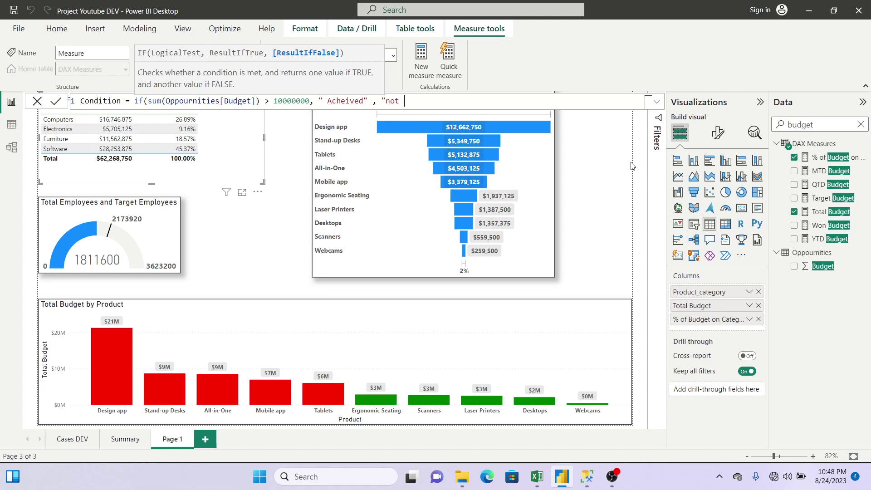
{"action": "key", "text": "BackSpace"}
{"action": "type", "text": "Not Acheived\")"}
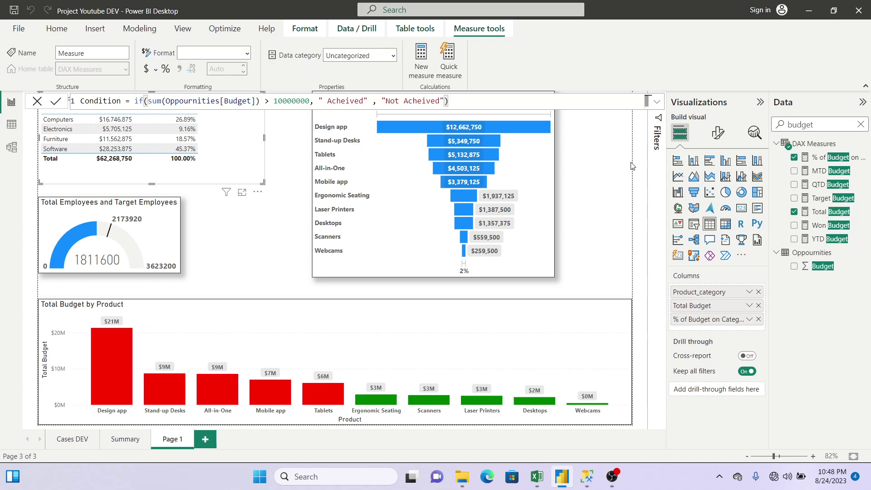
{"action": "key", "text": "Return"}
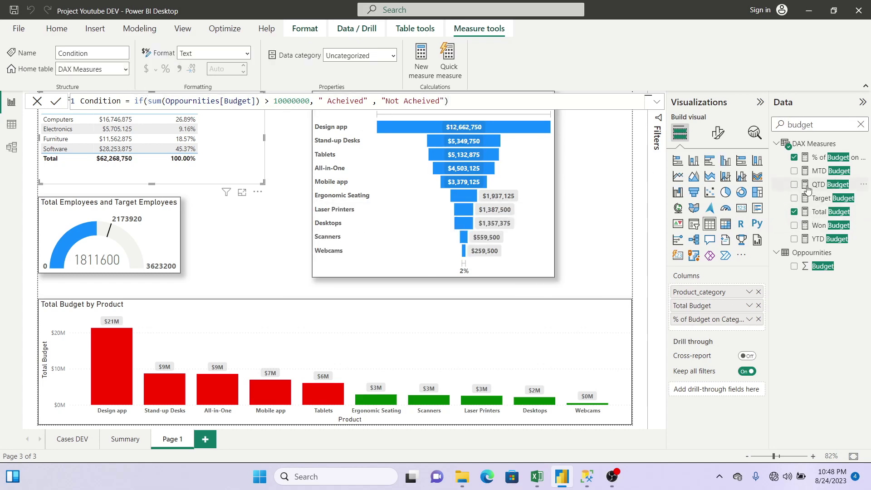
Step: Clear the field search and add the Condition measure to the product category table
{"action": "left_click", "coordinate": [861, 125]}
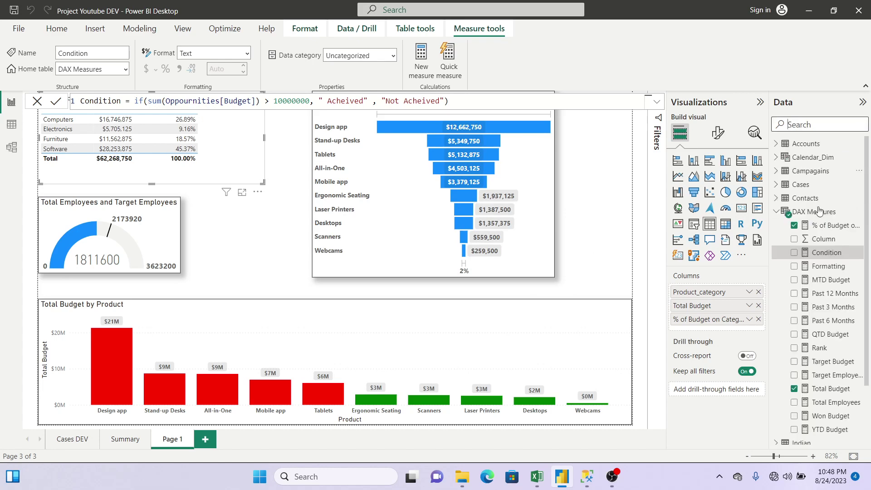
{"action": "left_click", "coordinate": [794, 253]}
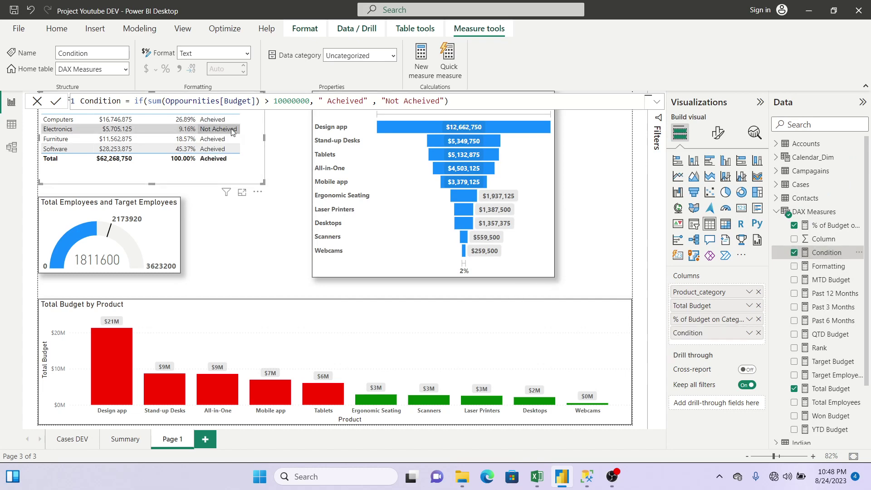
{"action": "left_click", "coordinate": [288, 146]}
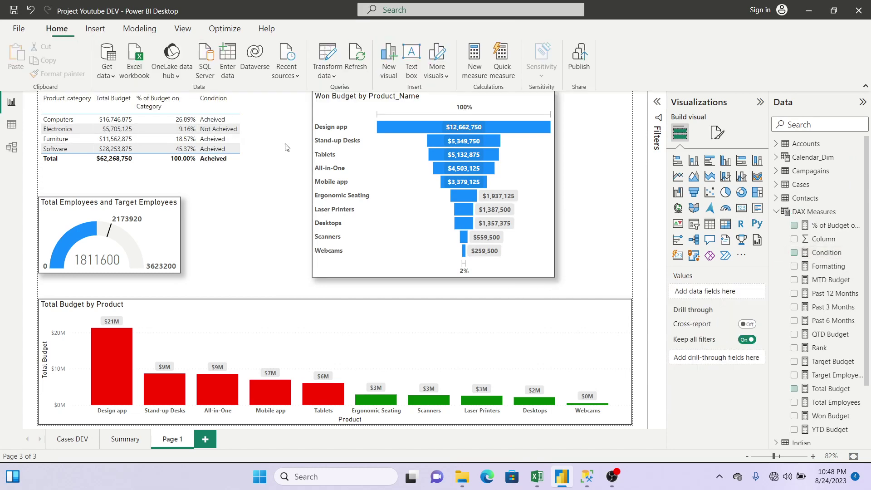
Step: Convert the product category table visual into a matrix
{"action": "left_click", "coordinate": [256, 116]}
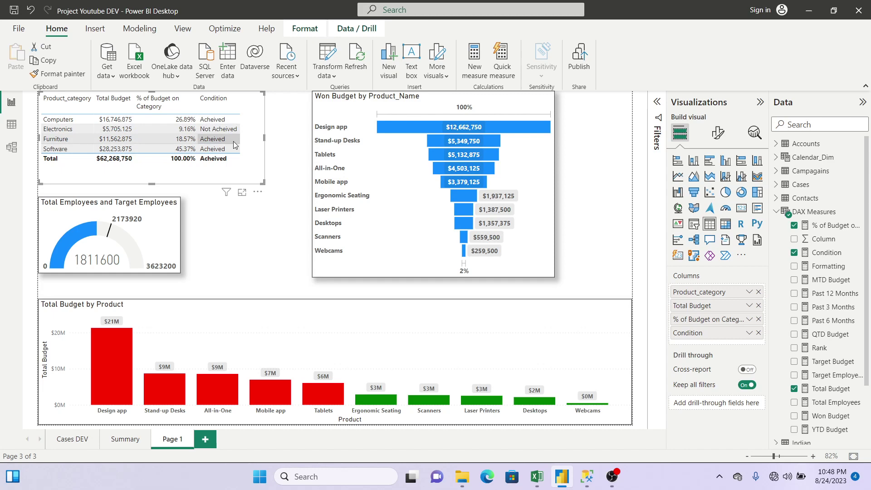
{"action": "left_click", "coordinate": [384, 349]}
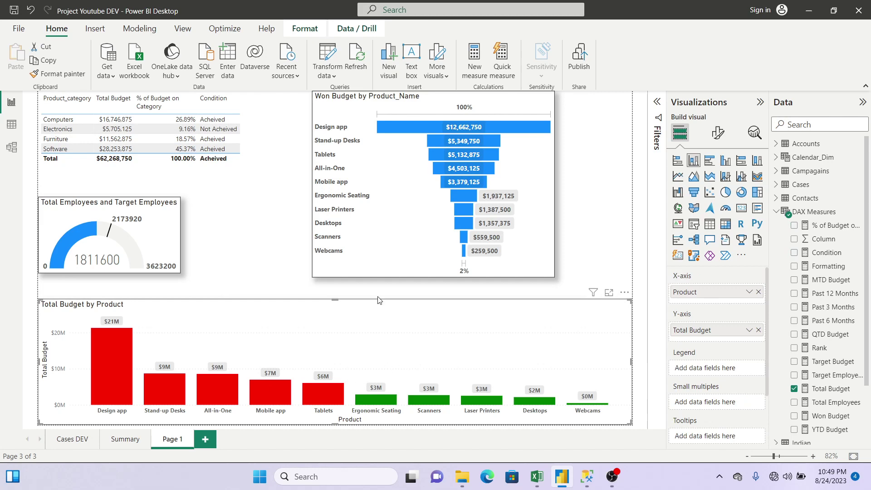
{"action": "left_click", "coordinate": [257, 117]}
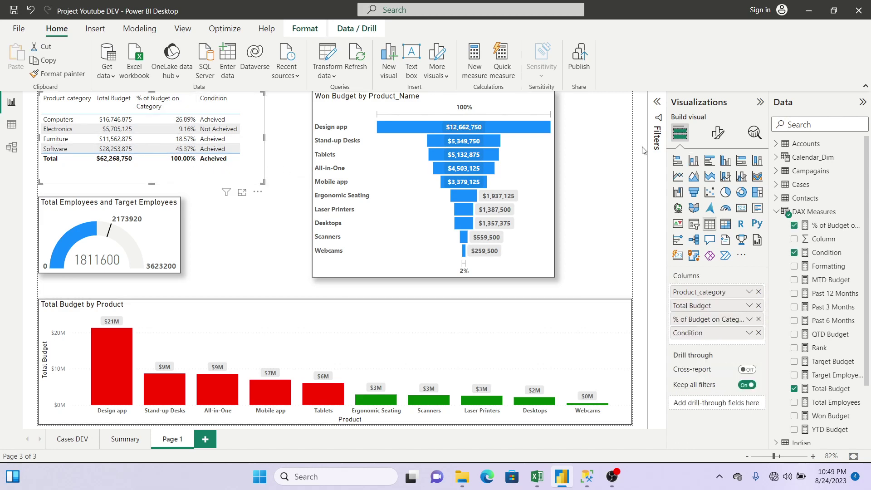
{"action": "left_click", "coordinate": [725, 224]}
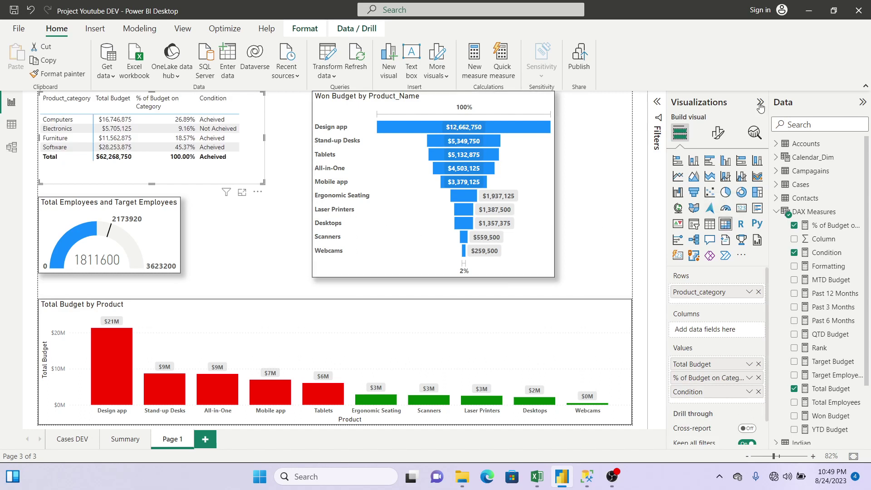
Step: Turn on both the horizontal and vertical gridlines for the product category matrix
{"action": "left_click", "coordinate": [717, 132]}
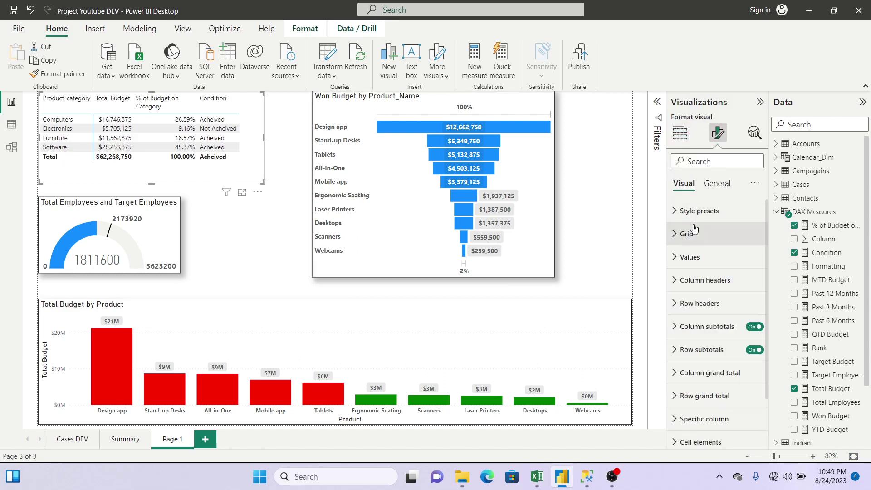
{"action": "left_click", "coordinate": [693, 234]}
{"action": "left_click", "coordinate": [679, 261]}
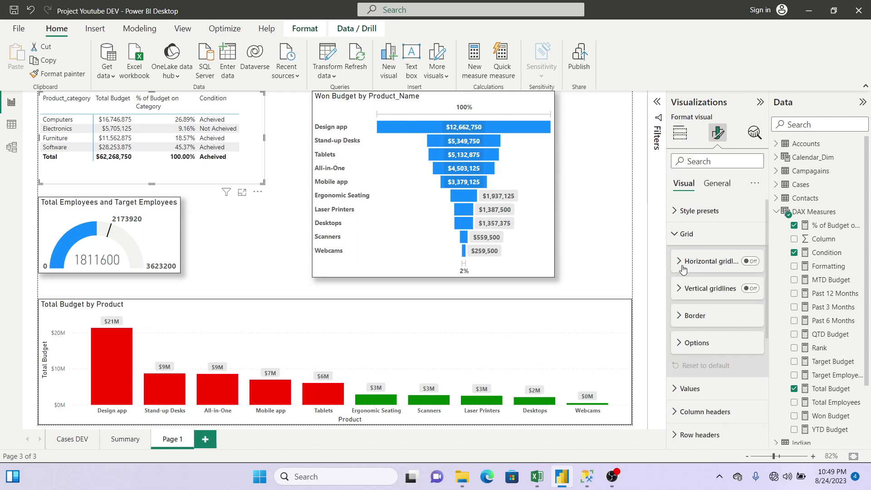
{"action": "left_click", "coordinate": [750, 262]}
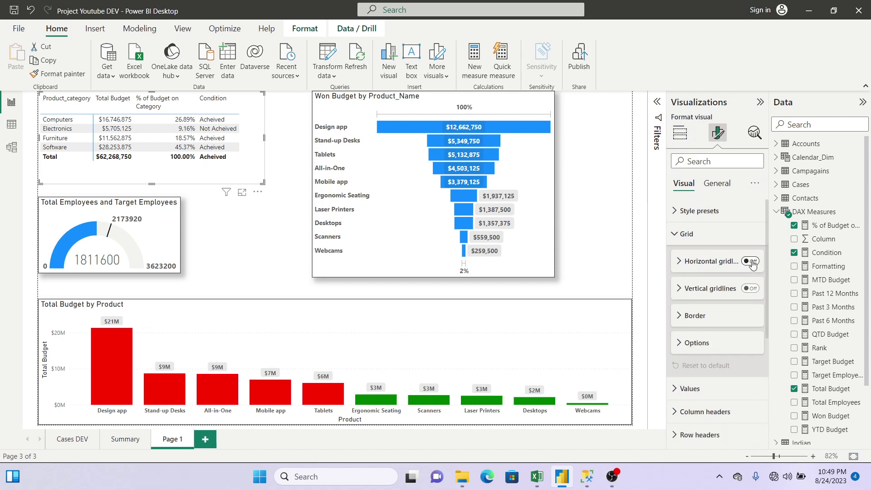
{"action": "left_click", "coordinate": [749, 288]}
Step: Set the matrix's horizontal and vertical gridline colors to black
{"action": "left_click", "coordinate": [689, 263]}
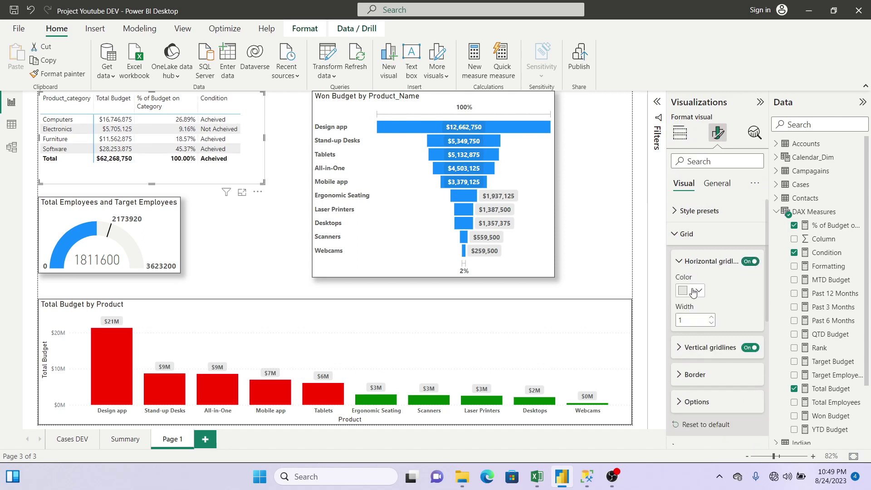
{"action": "left_click", "coordinate": [701, 348]}
{"action": "left_click", "coordinate": [700, 290]}
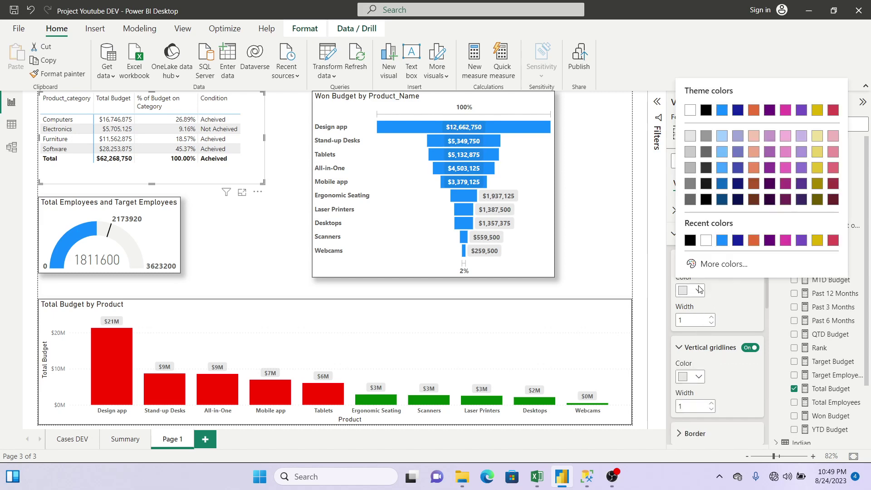
{"action": "left_click", "coordinate": [686, 238]}
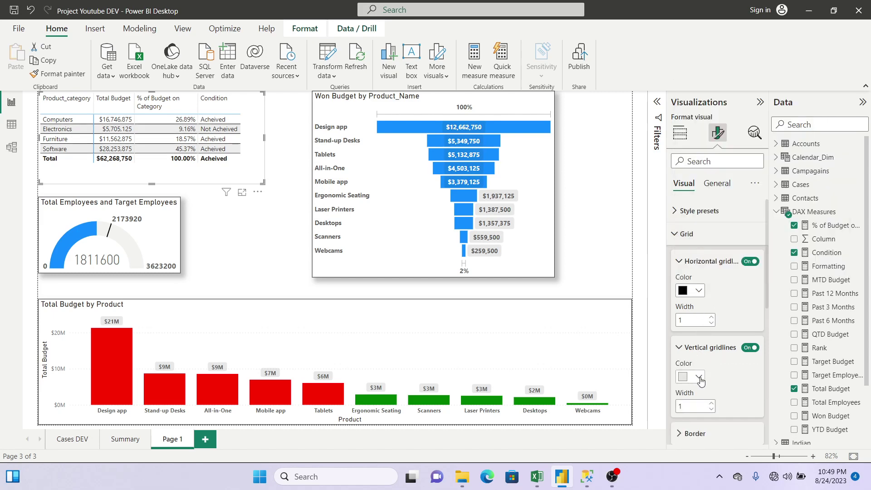
{"action": "left_click", "coordinate": [692, 377]}
{"action": "left_click", "coordinate": [690, 327]}
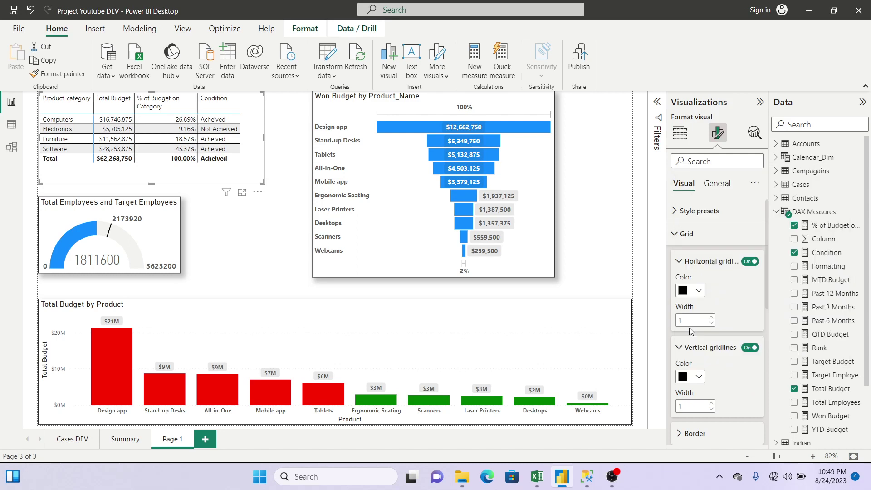
Step: Add top, bottom, left and right borders to all sections of the matrix and color them black
{"action": "left_click", "coordinate": [703, 266]}
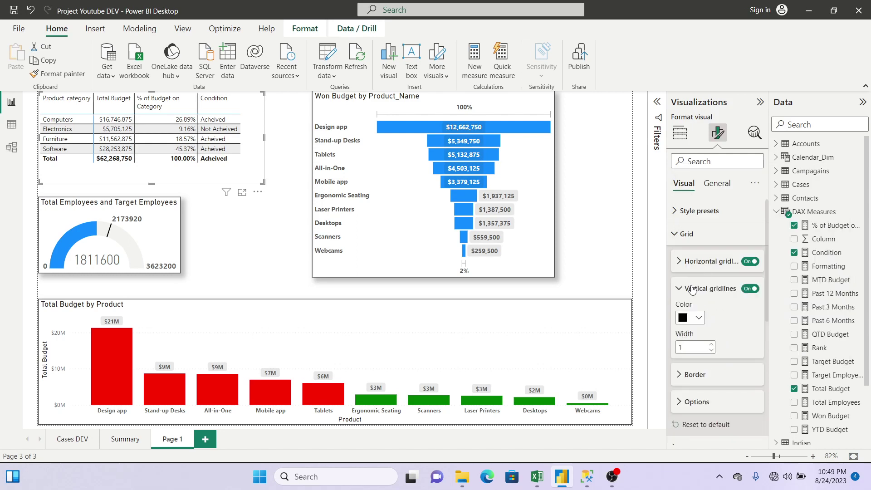
{"action": "left_click", "coordinate": [692, 289]}
{"action": "left_click", "coordinate": [692, 316]}
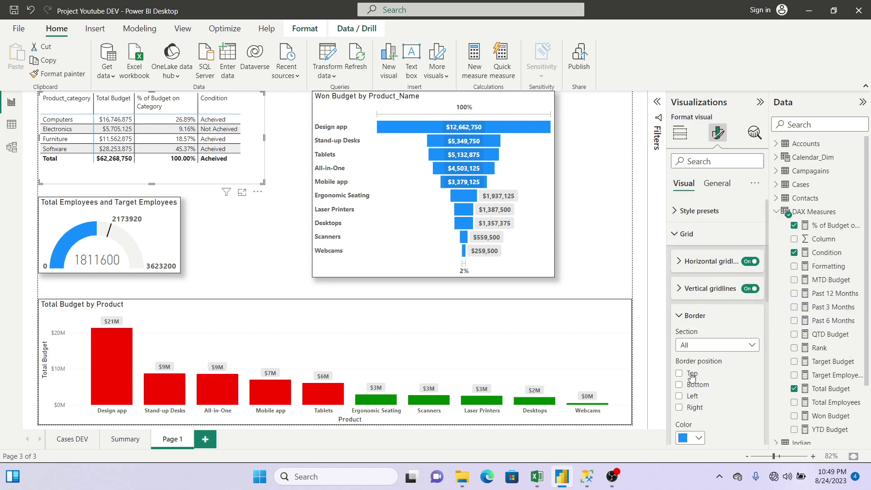
{"action": "left_click", "coordinate": [680, 398]}
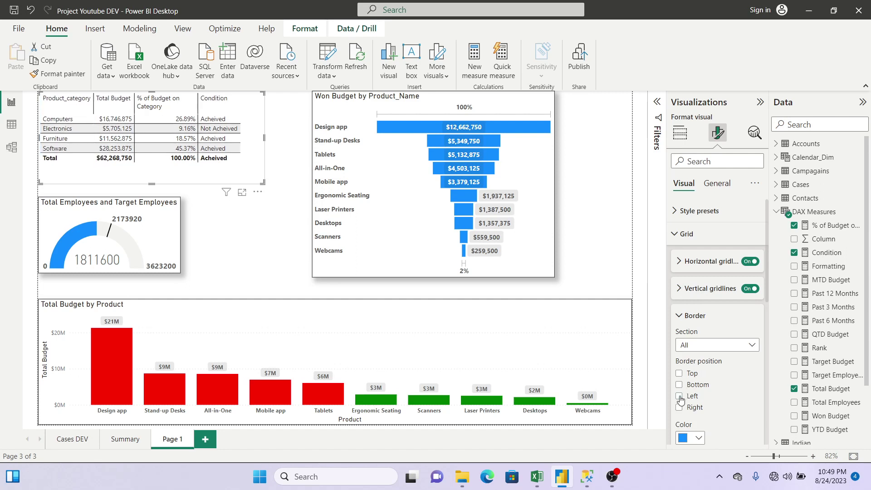
{"action": "left_click", "coordinate": [679, 373]}
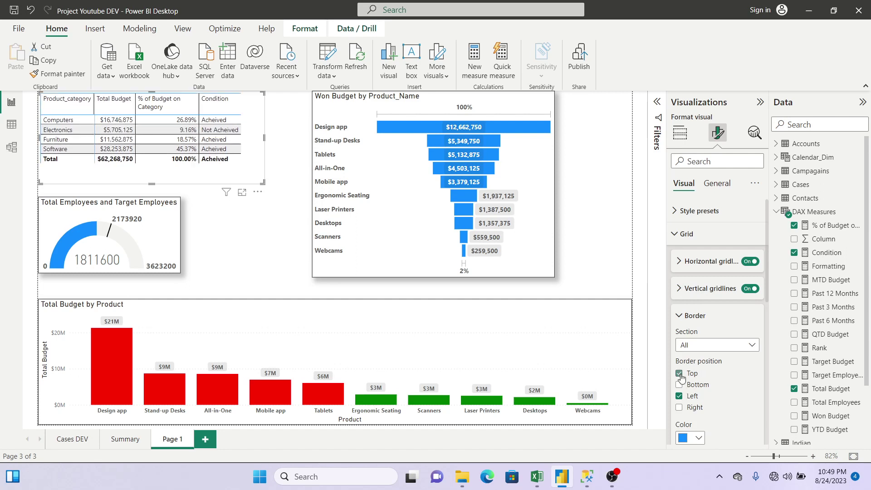
{"action": "left_click", "coordinate": [678, 385]}
{"action": "left_click", "coordinate": [679, 407]}
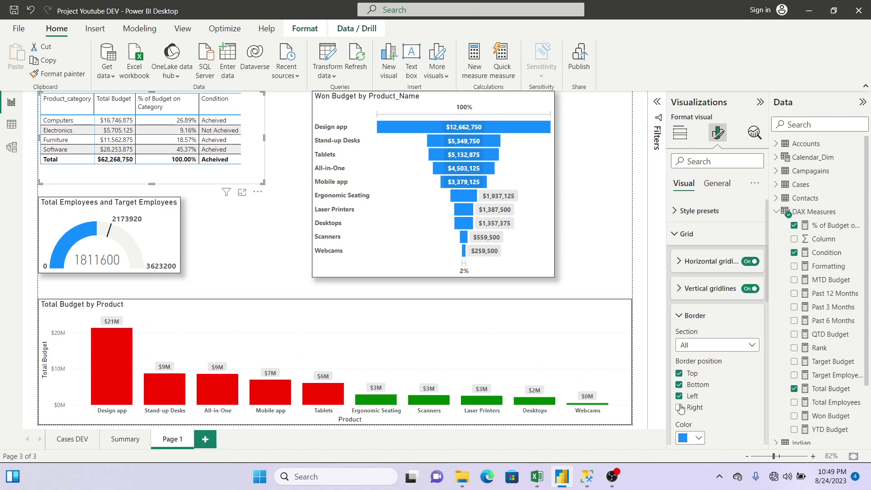
{"action": "left_click", "coordinate": [697, 443]}
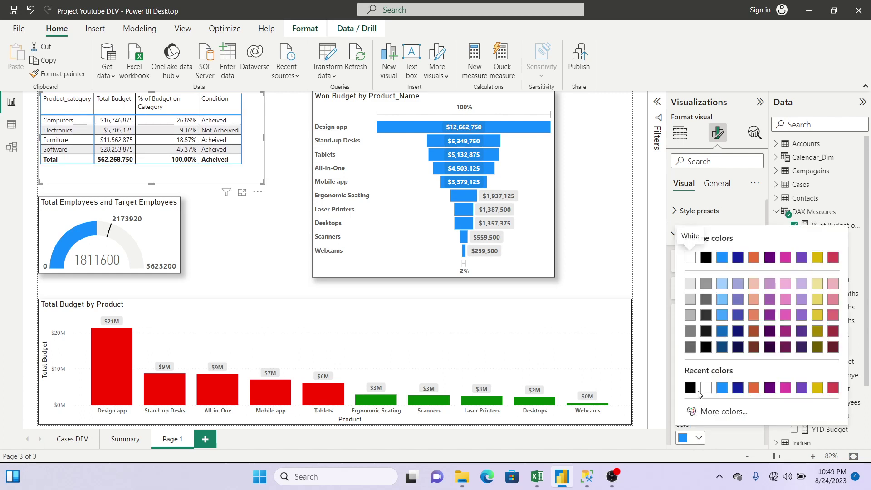
{"action": "left_click", "coordinate": [688, 386]}
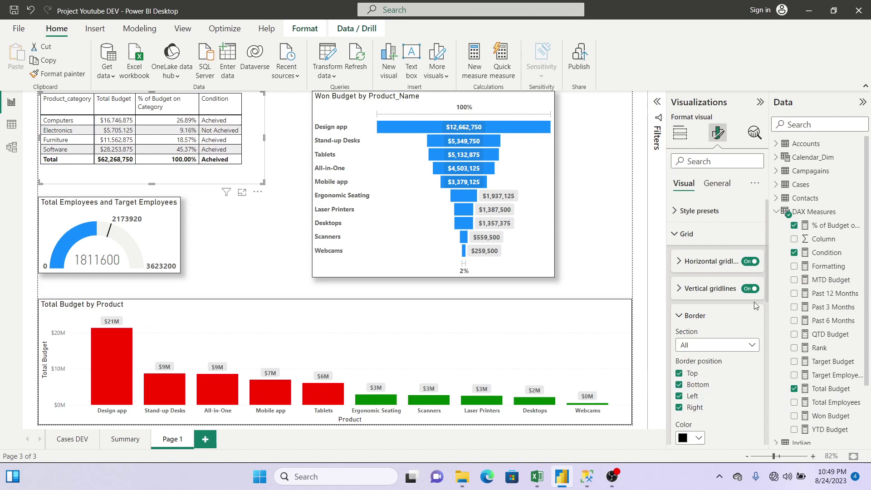
Step: Set the matrix's row padding to 2 and its global font size to 11 in the grid options
{"action": "scroll", "coordinate": [765, 287], "scroll_direction": "down", "scroll_amount": 3}
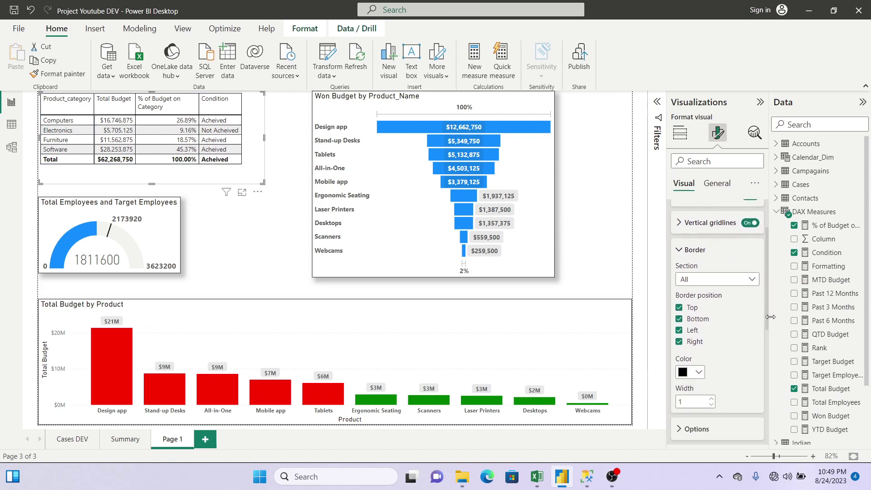
{"action": "left_click", "coordinate": [710, 242]}
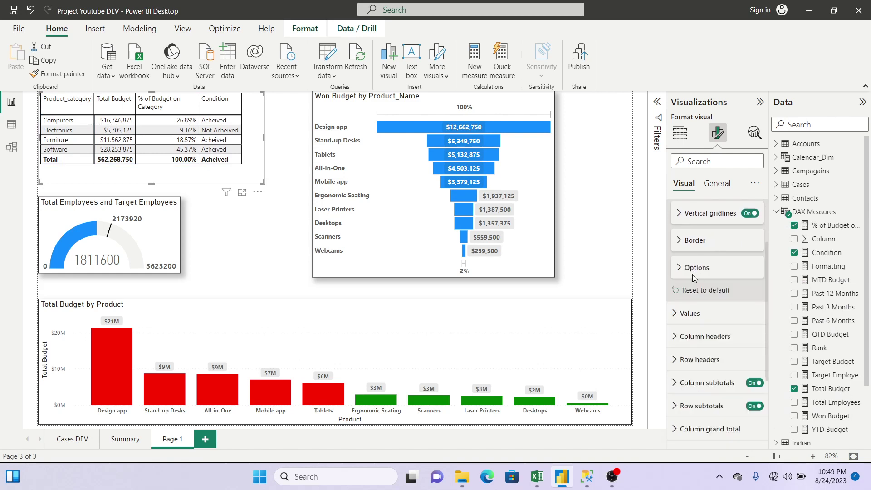
{"action": "left_click", "coordinate": [692, 271]}
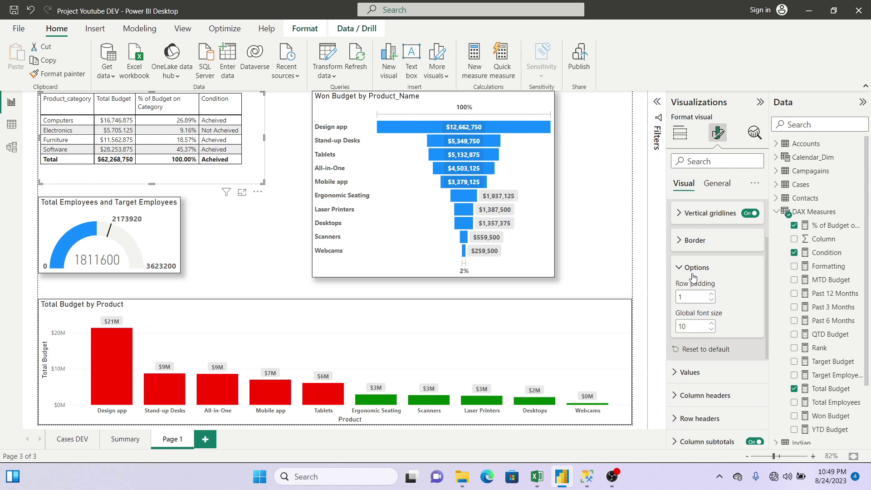
{"action": "left_click", "coordinate": [710, 294]}
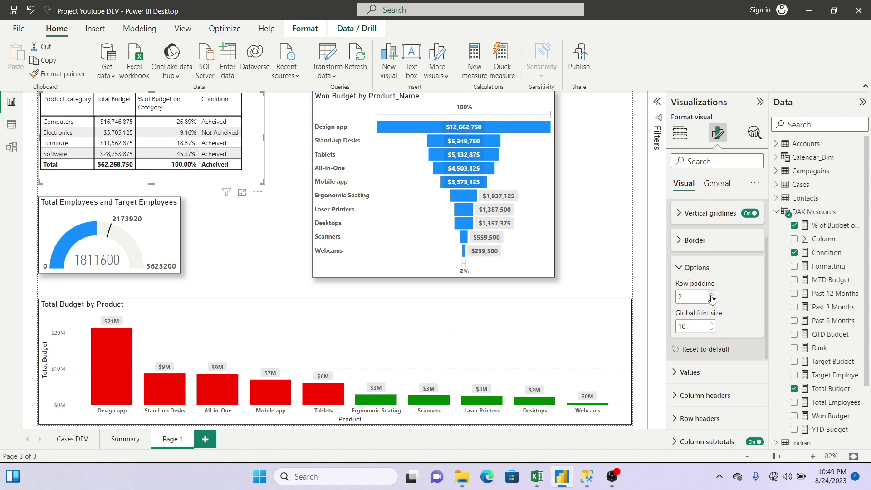
{"action": "left_click", "coordinate": [712, 324]}
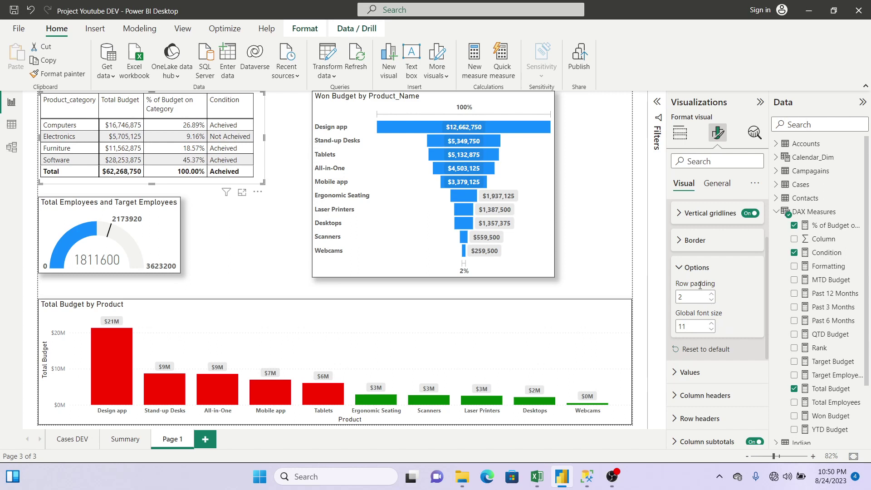
{"action": "left_click", "coordinate": [691, 272]}
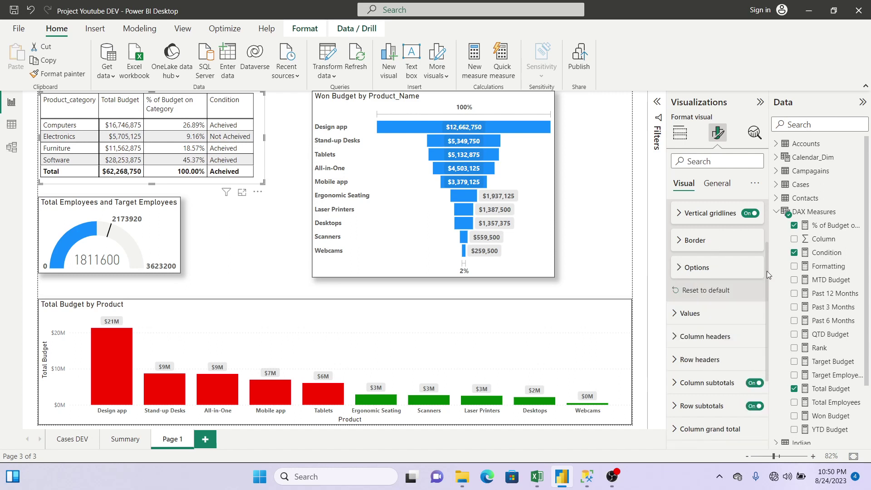
{"action": "left_click_drag", "start_coordinate": [766, 271], "coordinate": [766, 229]}
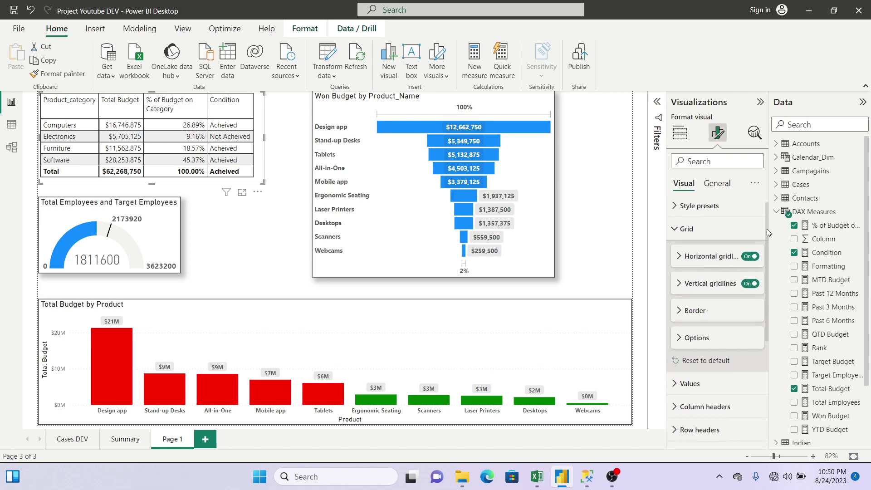
{"action": "left_click", "coordinate": [714, 233]}
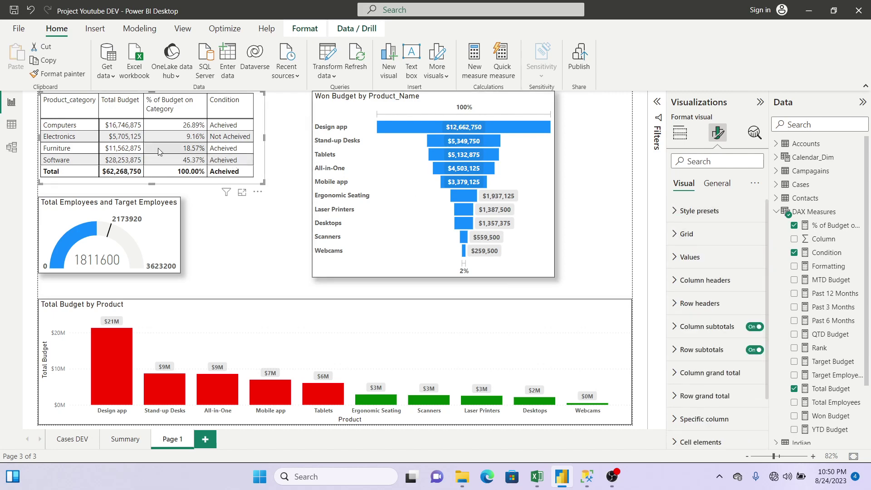
Step: Add the Oppournities Budget field to the matrix values ahead of Total Budget for comparison, and remove it again
{"action": "left_click", "coordinate": [680, 132]}
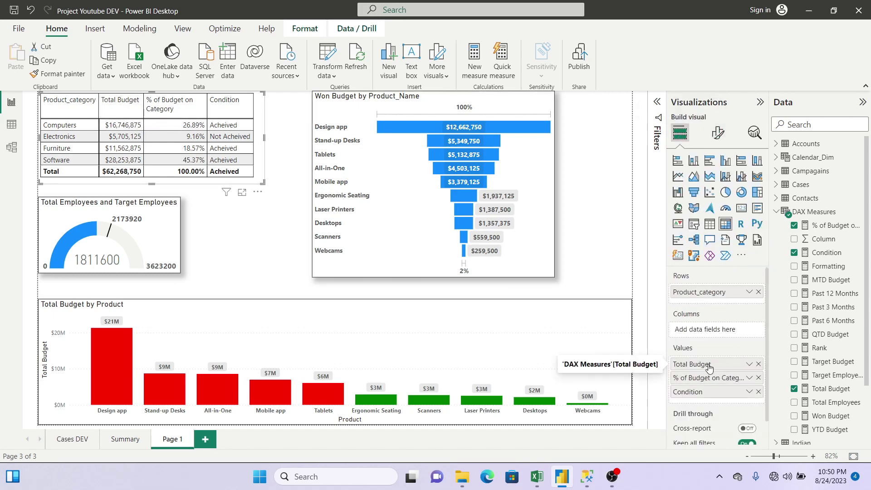
{"action": "left_click", "coordinate": [808, 124]}
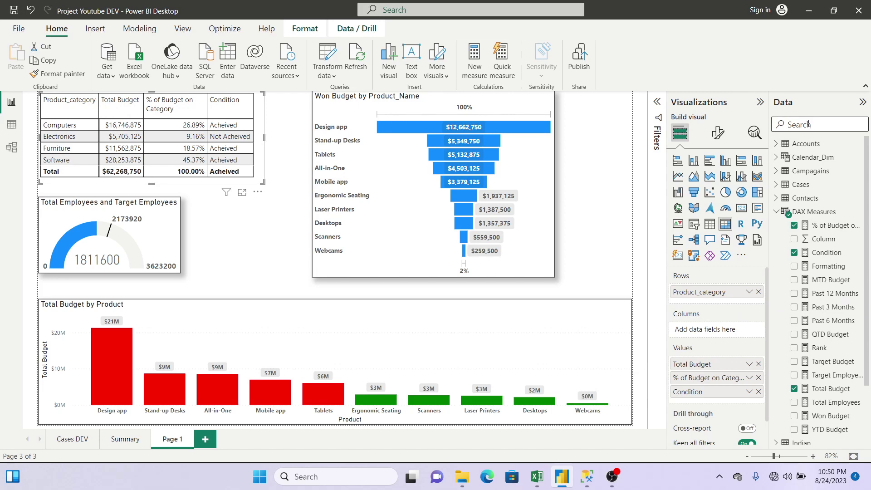
{"action": "type", "text": "budg"}
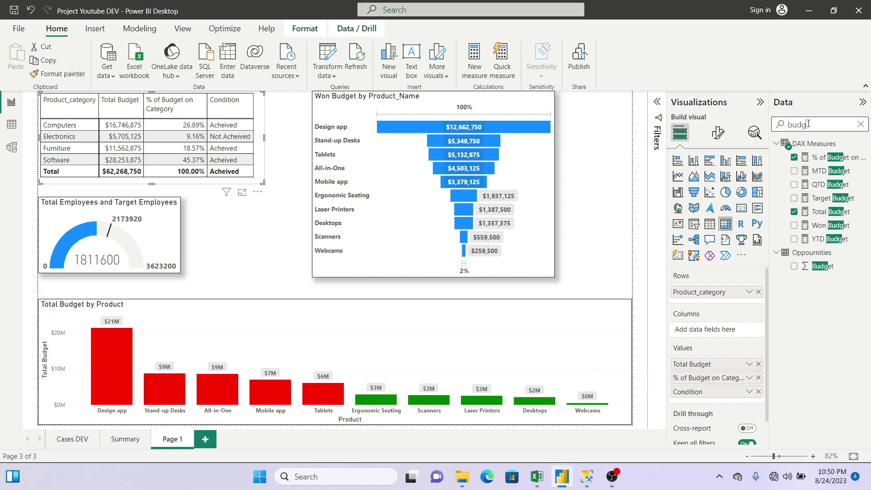
{"action": "left_click_drag", "start_coordinate": [830, 267], "coordinate": [727, 363]}
{"action": "left_click", "coordinate": [793, 267]}
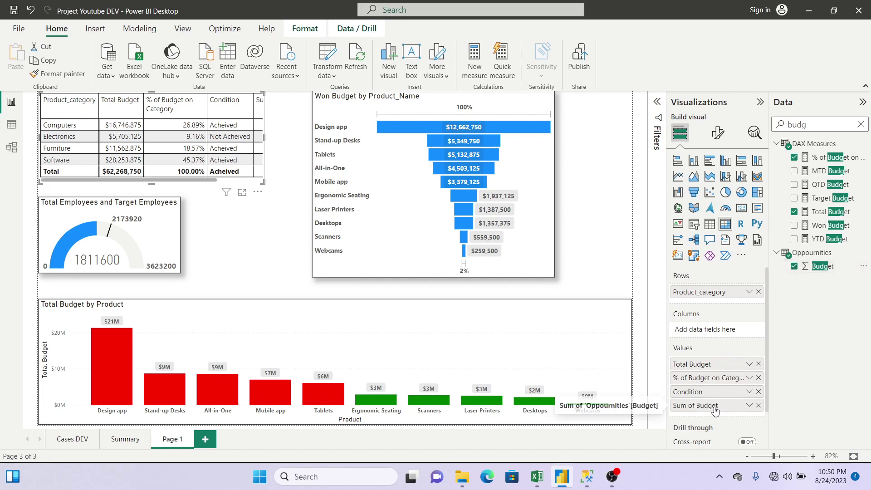
{"action": "left_click_drag", "start_coordinate": [725, 405], "coordinate": [715, 364]}
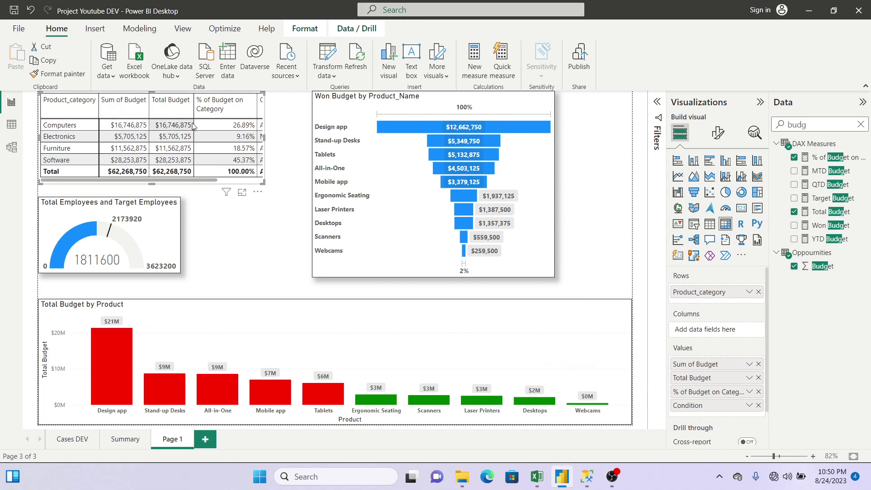
{"action": "left_click", "coordinate": [758, 364]}
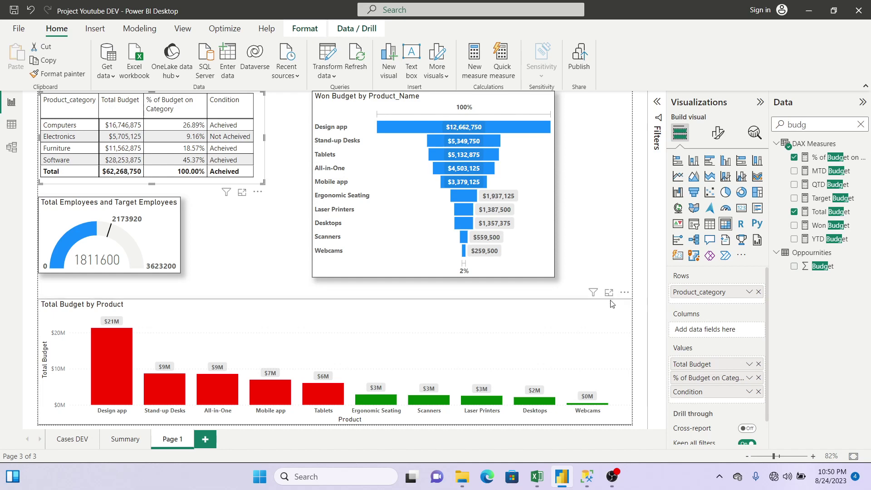
Step: Deselect the matrix, clear the field search, and collapse the DAX Measures table
{"action": "left_click", "coordinate": [605, 219]}
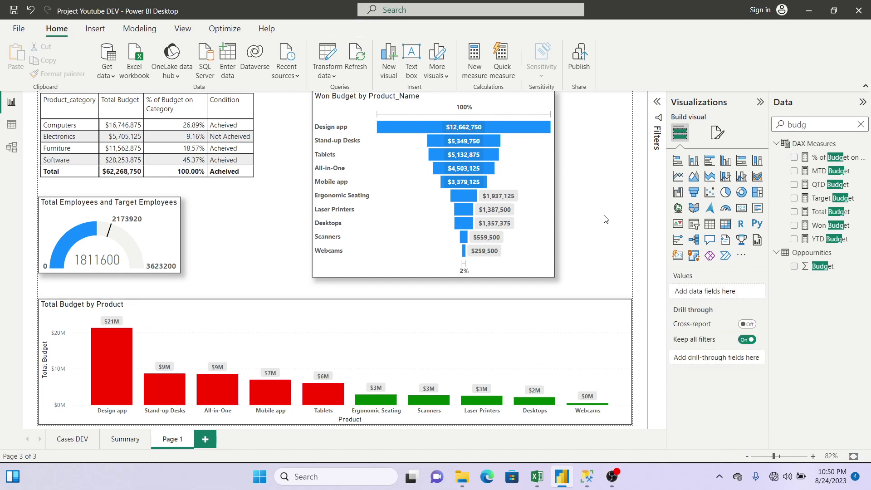
{"action": "left_click", "coordinate": [861, 124]}
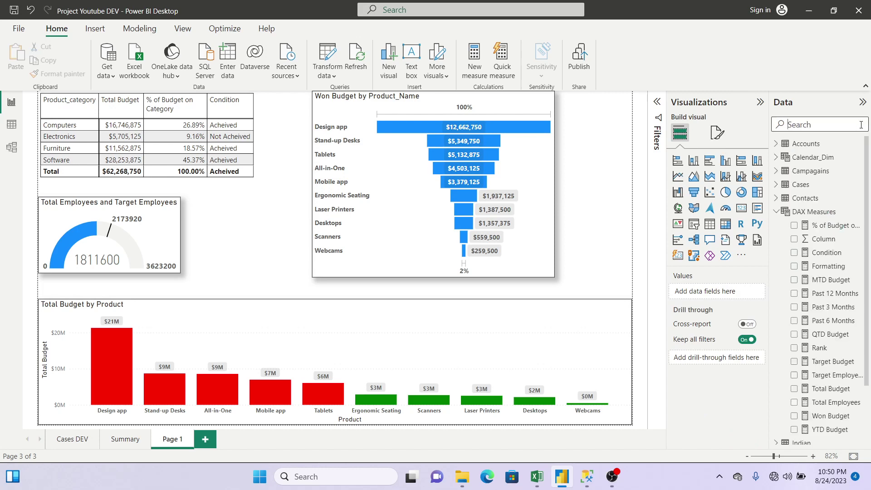
{"action": "left_click", "coordinate": [775, 212]}
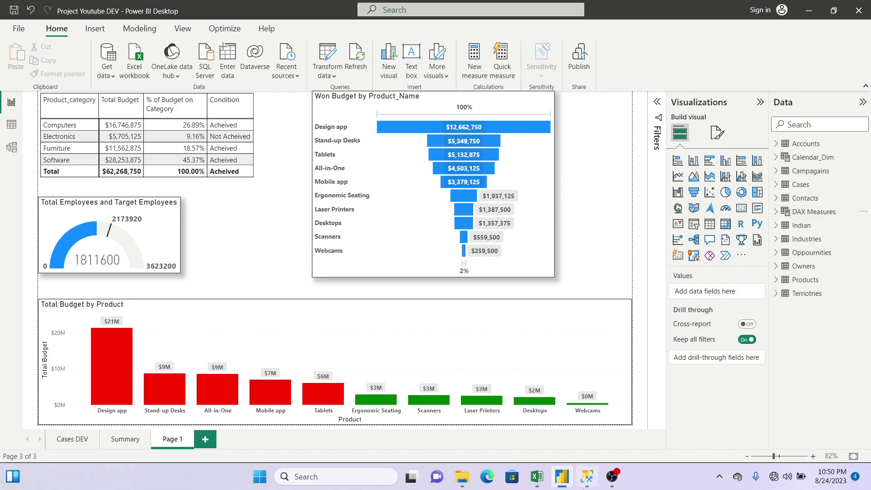
Step: Check client requirement 11, on average budget values by product category, in the Excel BRS Document and return to Power BI
{"action": "left_click", "coordinate": [536, 476]}
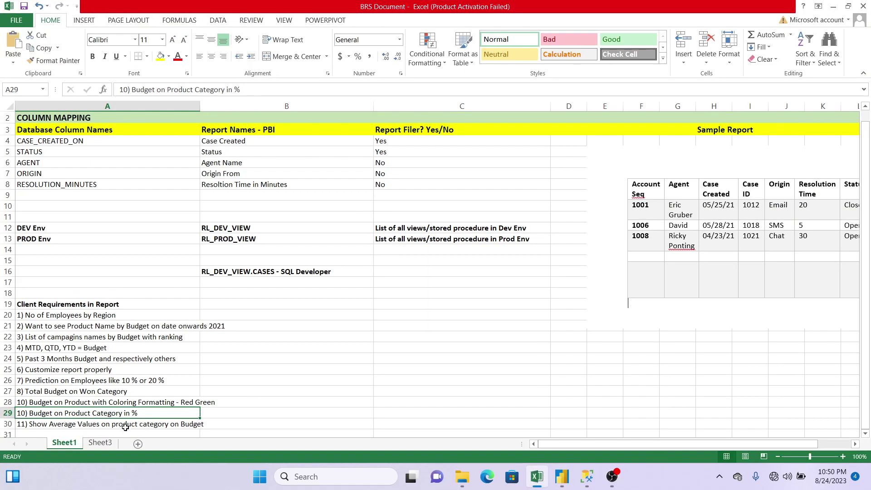
{"action": "left_click", "coordinate": [170, 422]}
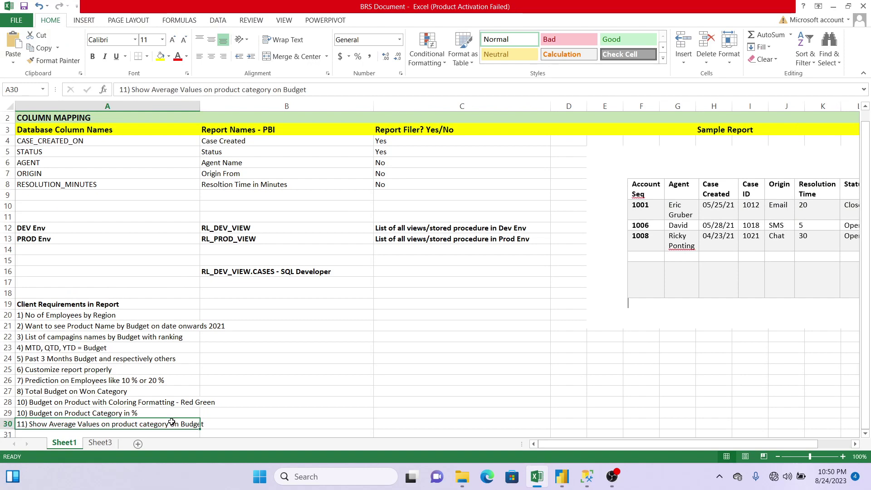
{"action": "left_click", "coordinate": [567, 475]}
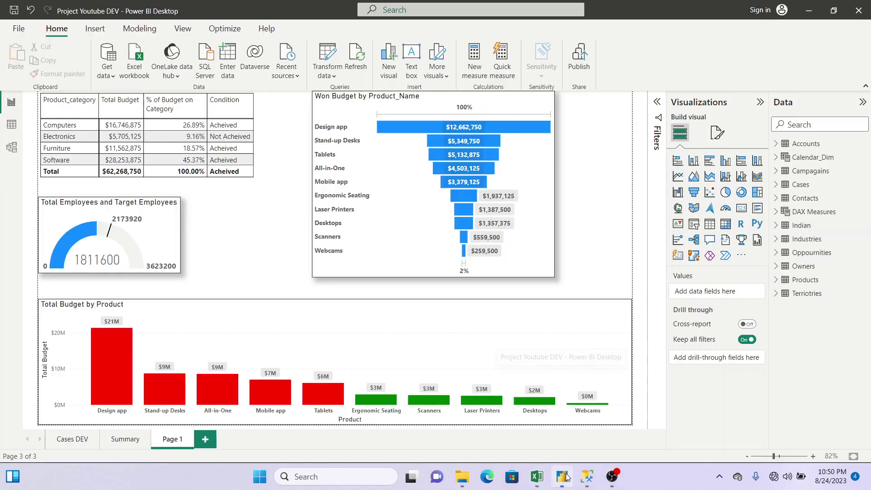
Step: Move the Won Budget funnel chart further right and the employees gauge slightly down to make room around the matrix
{"action": "left_click", "coordinate": [260, 118]}
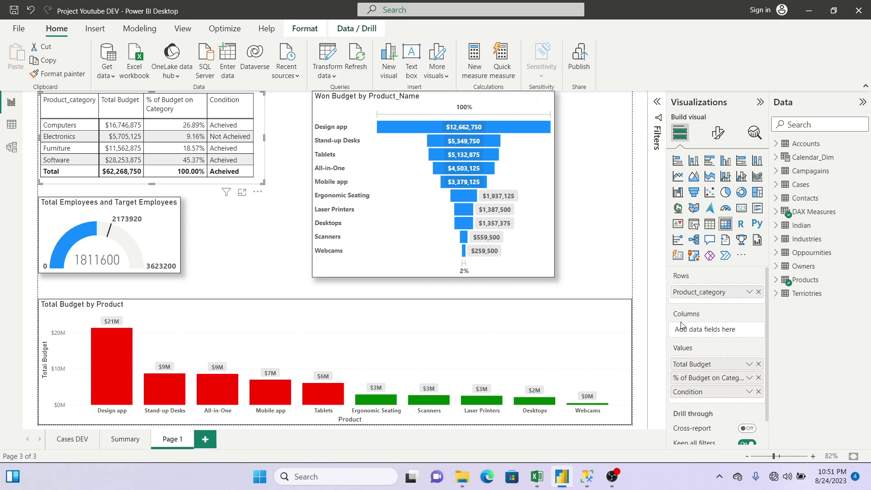
{"action": "left_click", "coordinate": [537, 172]}
{"action": "left_click_drag", "start_coordinate": [538, 172], "coordinate": [596, 173]}
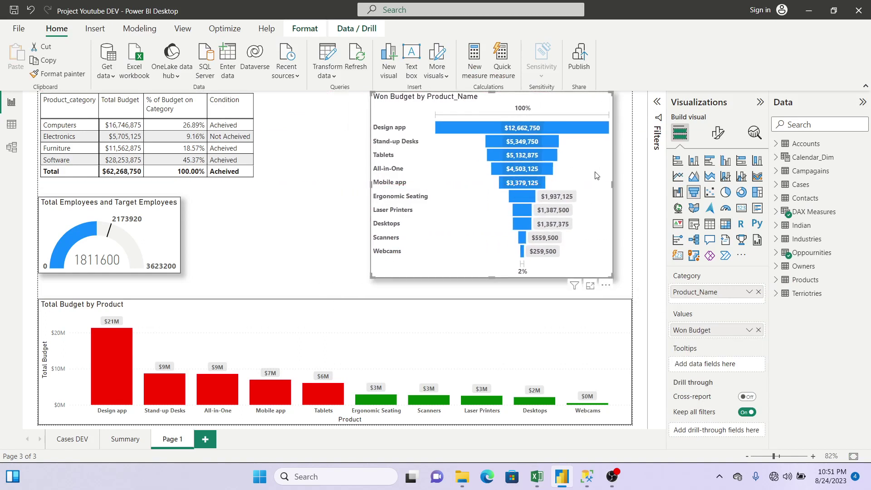
{"action": "left_click", "coordinate": [158, 233]}
{"action": "left_click_drag", "start_coordinate": [159, 234], "coordinate": [153, 250]}
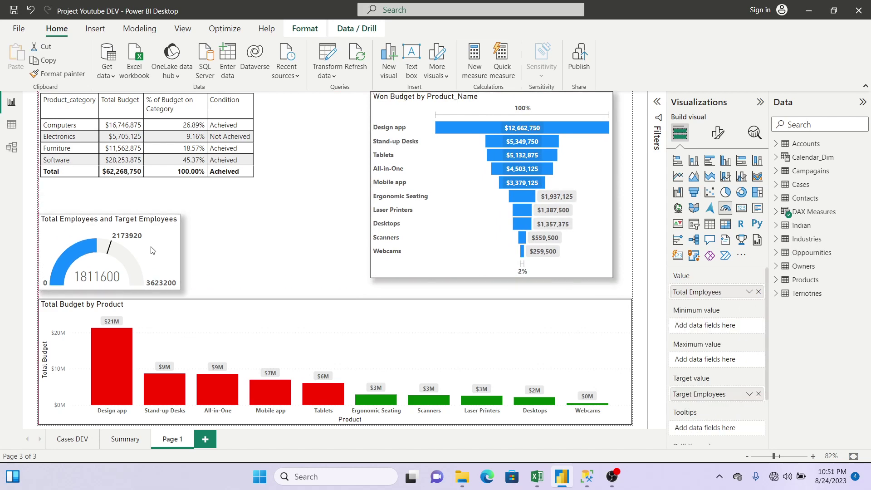
{"action": "left_click", "coordinate": [213, 248]}
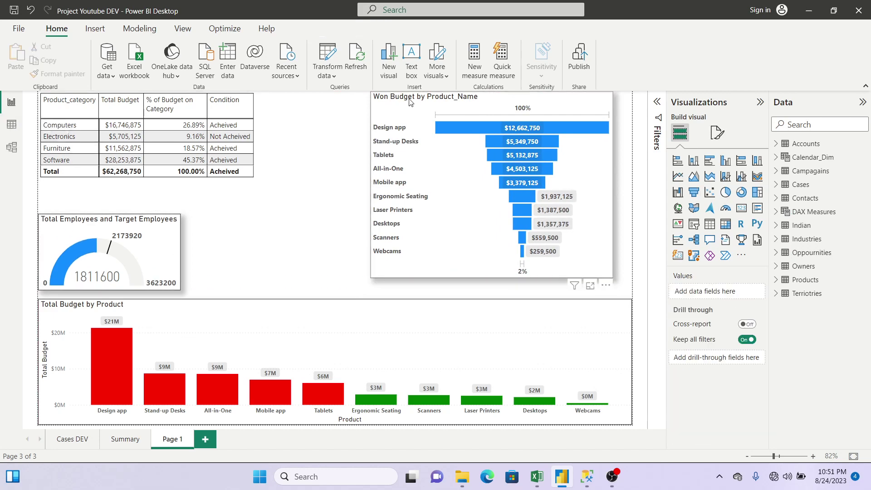
Step: Start a new calculated table named Summarize in the table view, with the SUMMARIZE function as its formula
{"action": "left_click", "coordinate": [11, 126]}
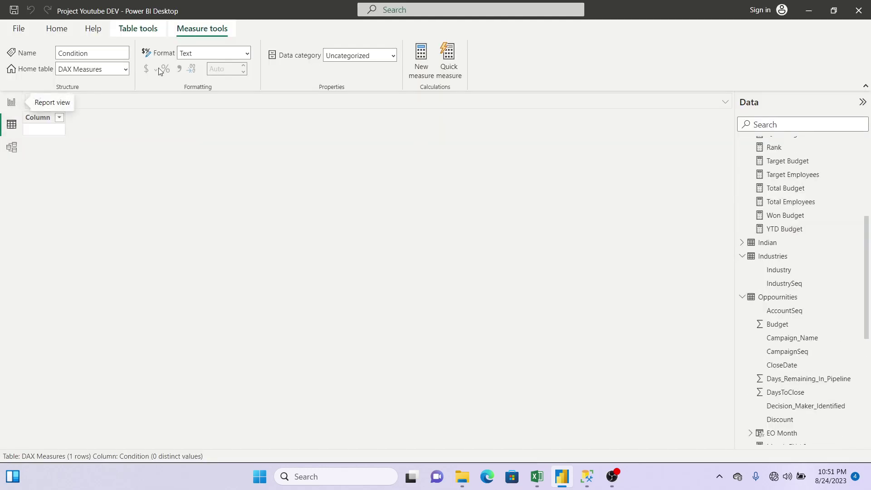
{"action": "left_click", "coordinate": [141, 30]}
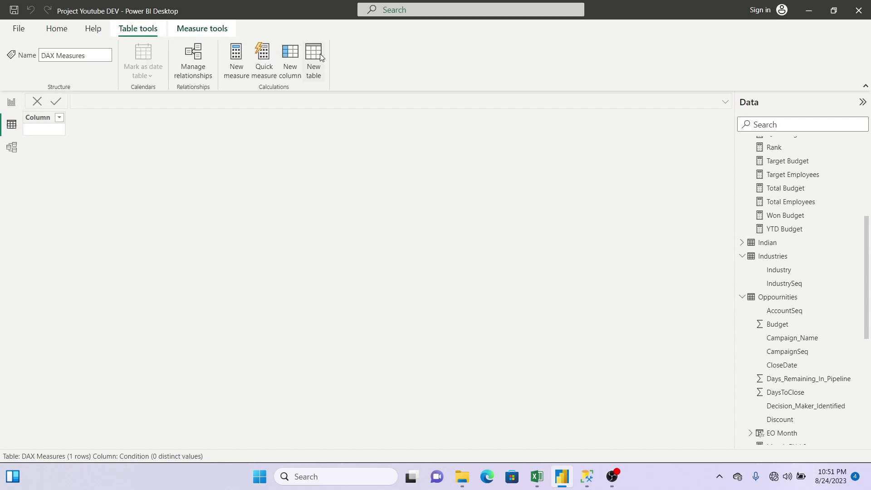
{"action": "left_click", "coordinate": [319, 53]}
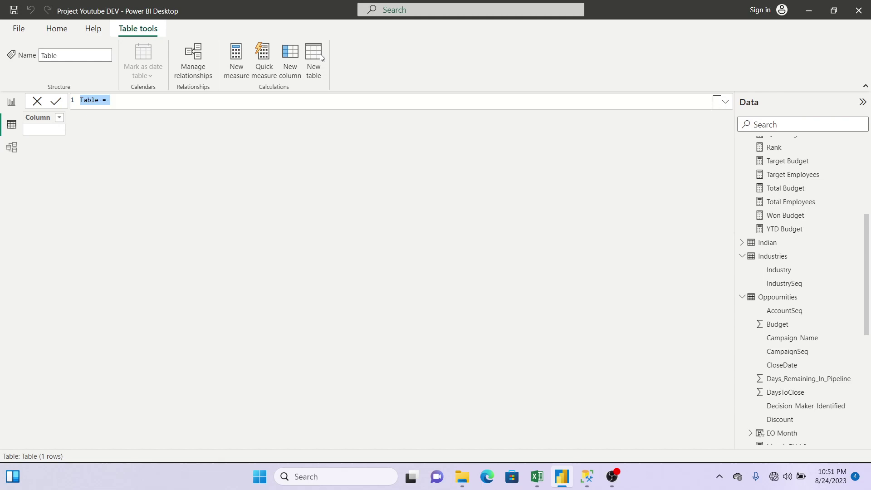
{"action": "type", "text": "Summarize = summ"}
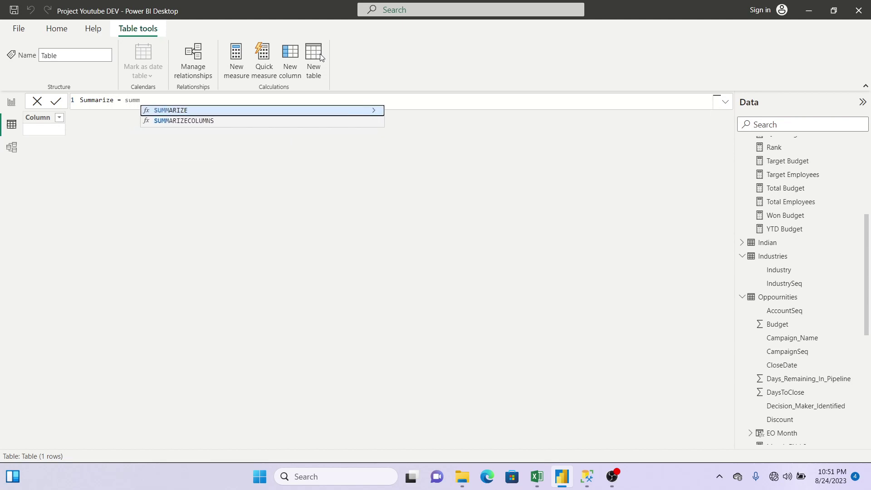
{"action": "key", "text": "Tab"}
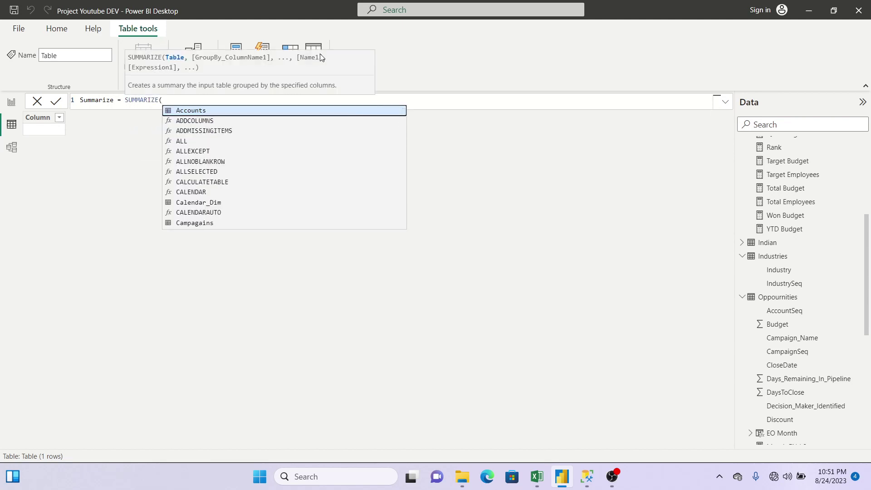
Step: Give SUMMARIZE the Products table and group it by Products[Product_category], after rechecking the requirement in Excel
{"action": "left_click", "coordinate": [539, 480]}
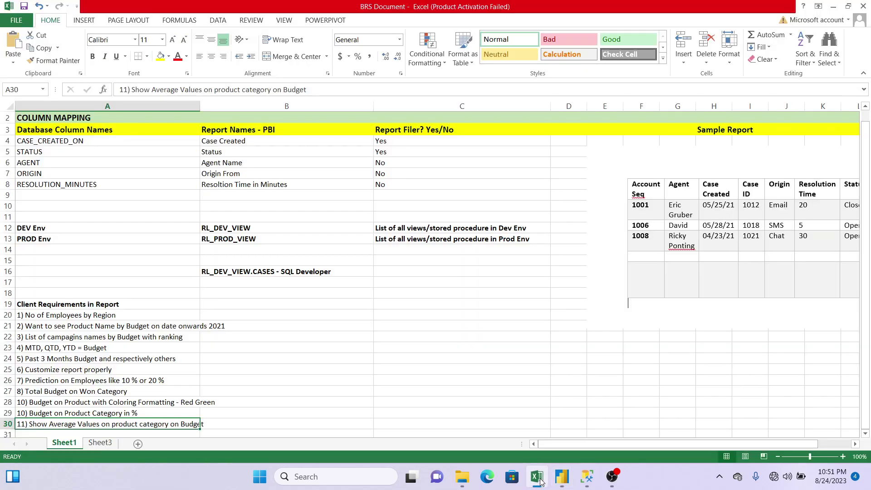
{"action": "left_click", "coordinate": [540, 481]}
{"action": "type", "text": "pr"}
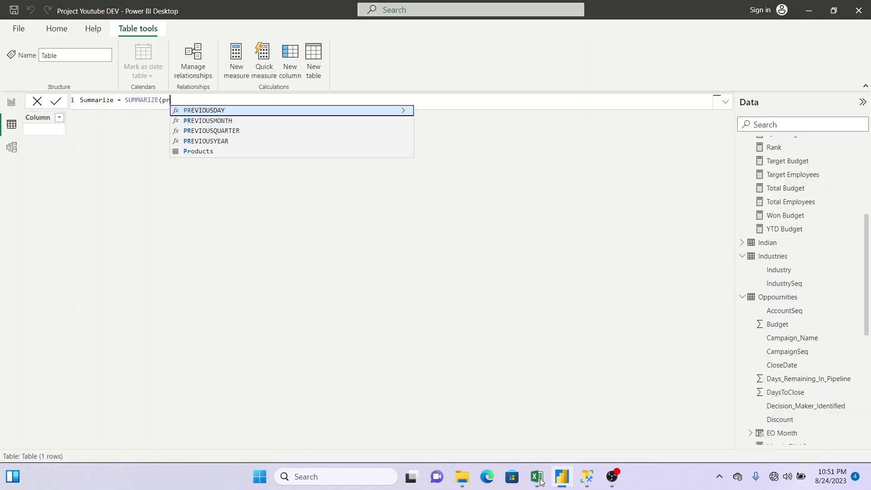
{"action": "type", "text": "od"}
{"action": "key", "text": "Tab"}
{"action": "type", "text": ","}
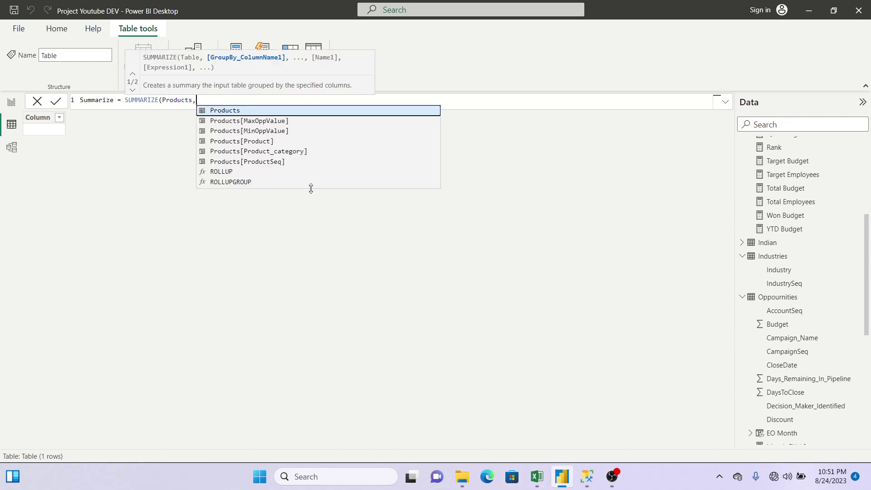
{"action": "left_click", "coordinate": [280, 151]}
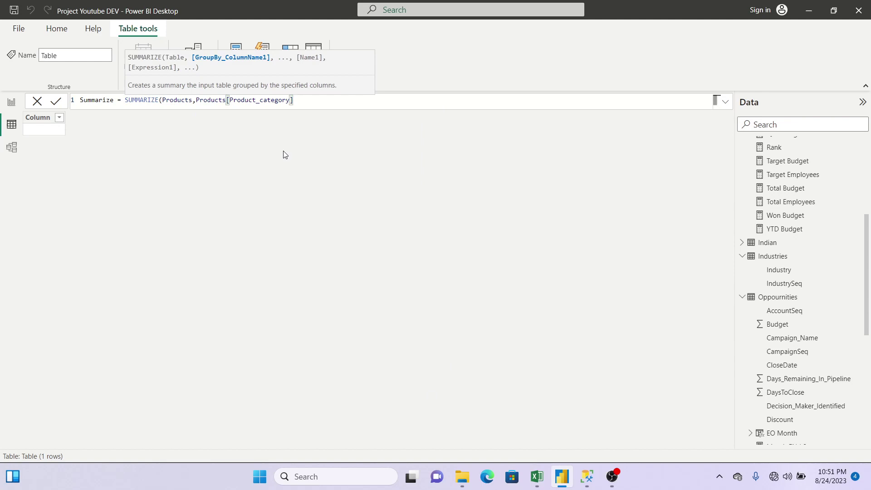
Step: Add a result column named "Avg" to the SUMMARIZE formula and begin its expression with the AVERAGE function
{"action": "type", "text": ", "}
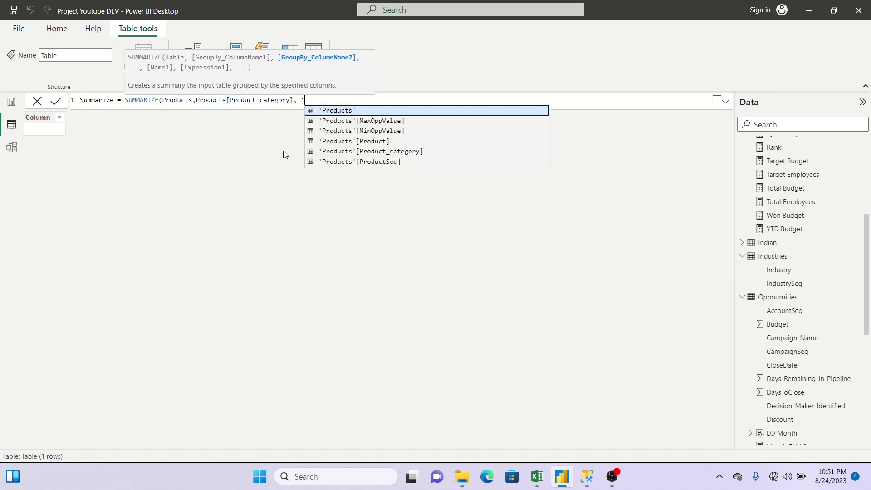
{"action": "type", "text": "\"A"}
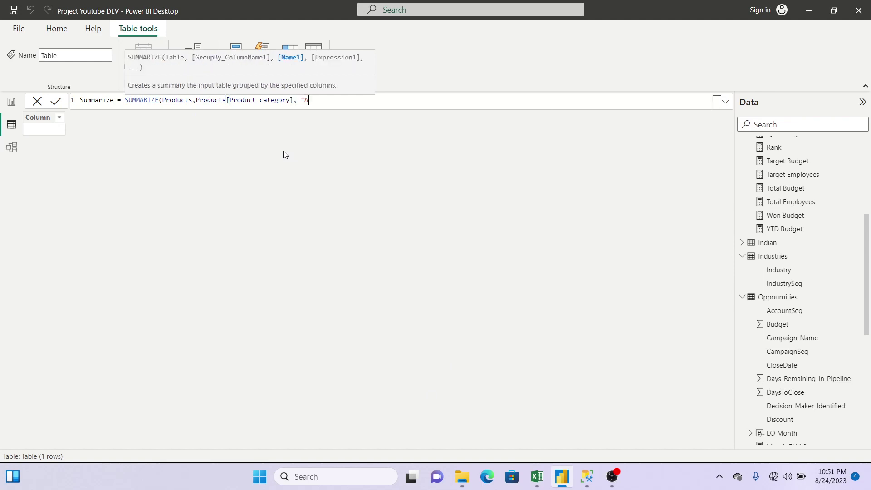
{"action": "type", "text": "vg\""}
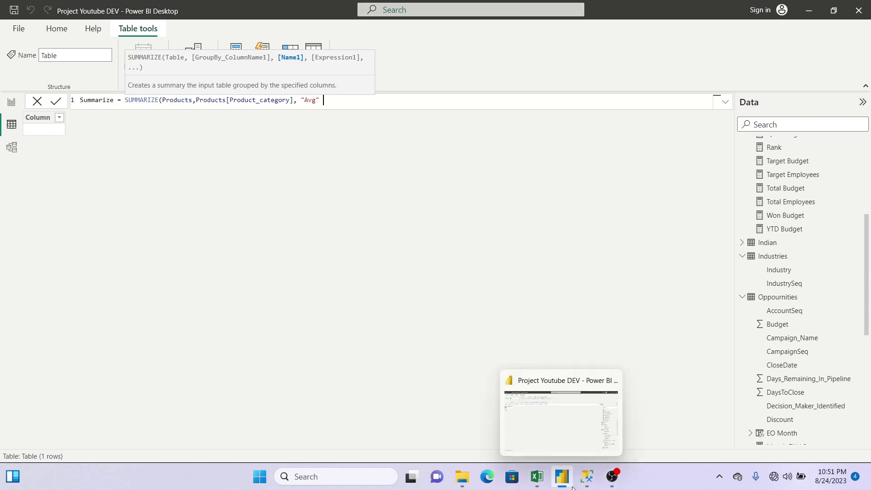
{"action": "left_click", "coordinate": [587, 476]}
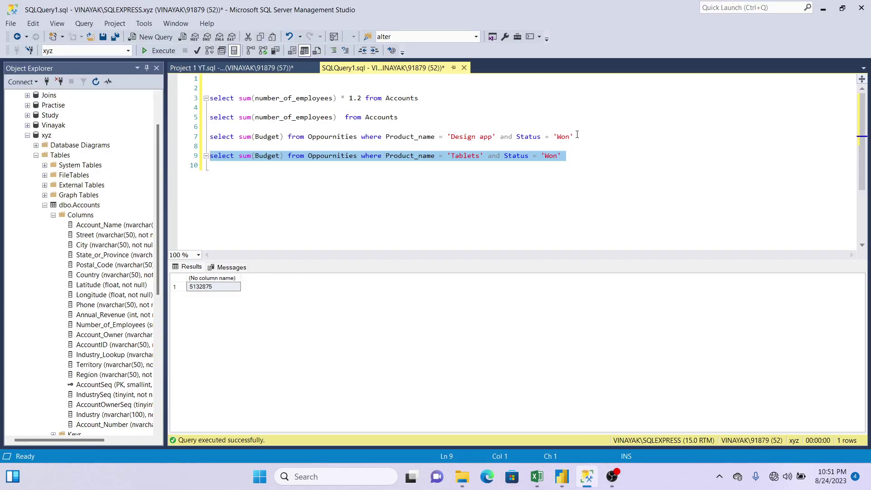
{"action": "left_click", "coordinate": [567, 473]}
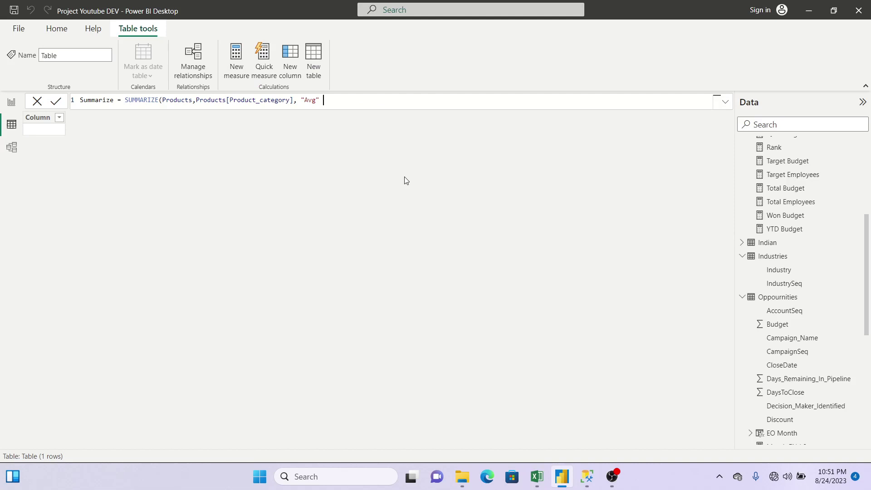
{"action": "type", "text": "ave"}
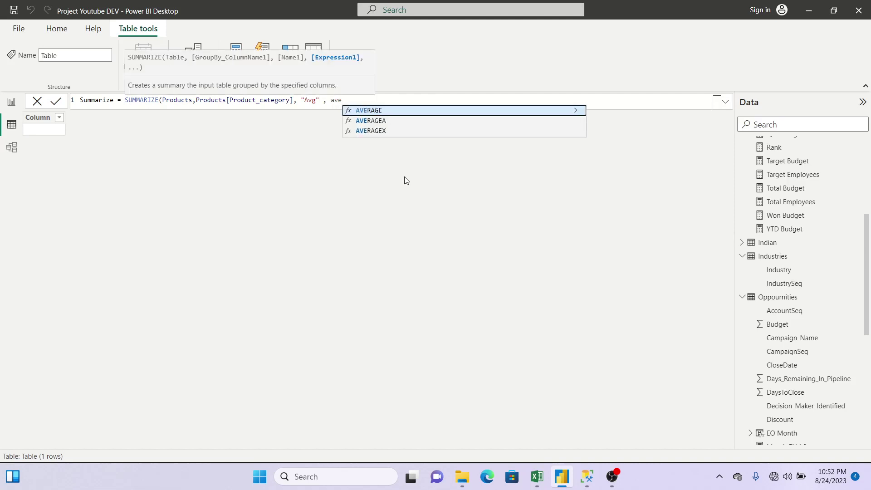
{"action": "key", "text": "Tab"}
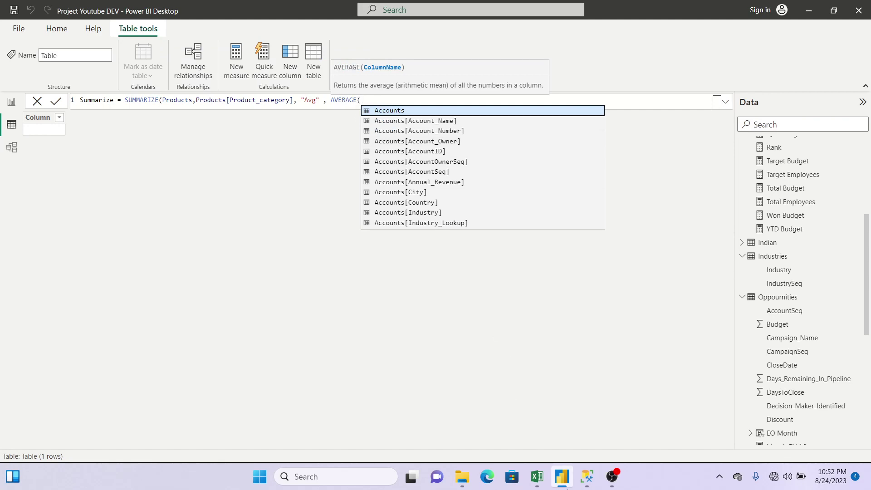
Step: Complete the AVERAGE expression with Oppournities[Budget], close the formula and commit the Summarize table
{"action": "left_click", "coordinate": [586, 476]}
{"action": "left_click", "coordinate": [336, 190]}
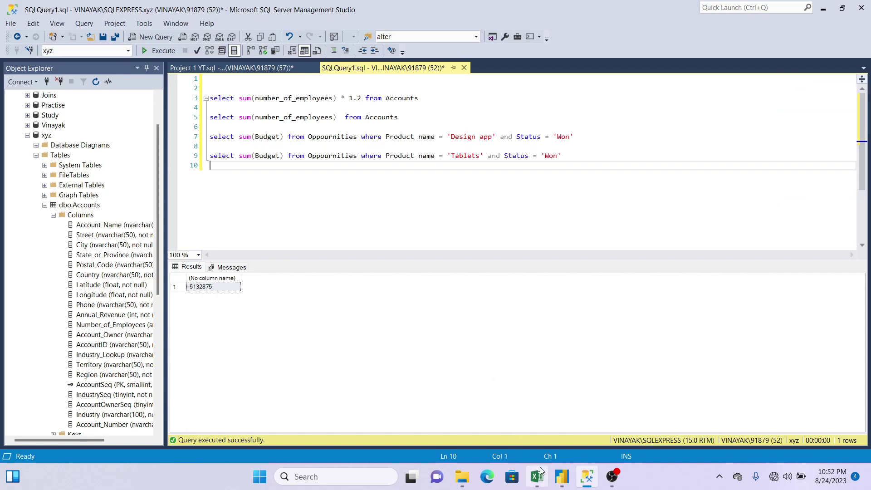
{"action": "left_click", "coordinate": [559, 470]}
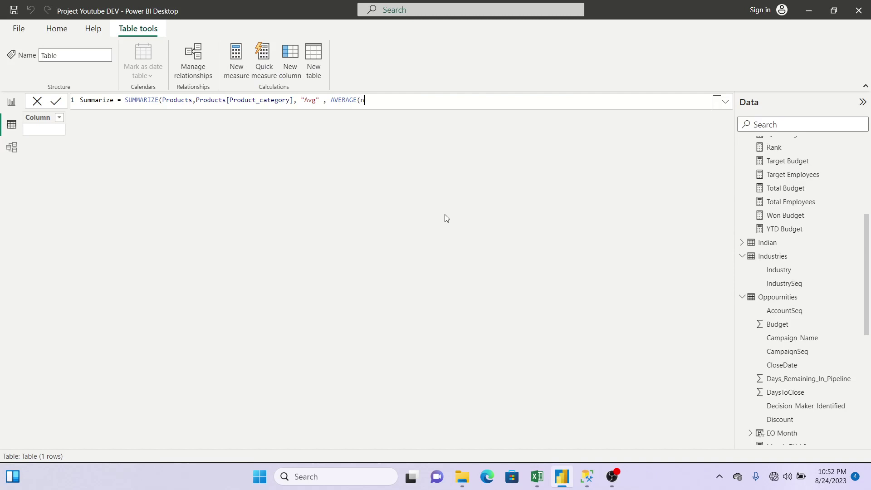
{"action": "type", "text": "udg"}
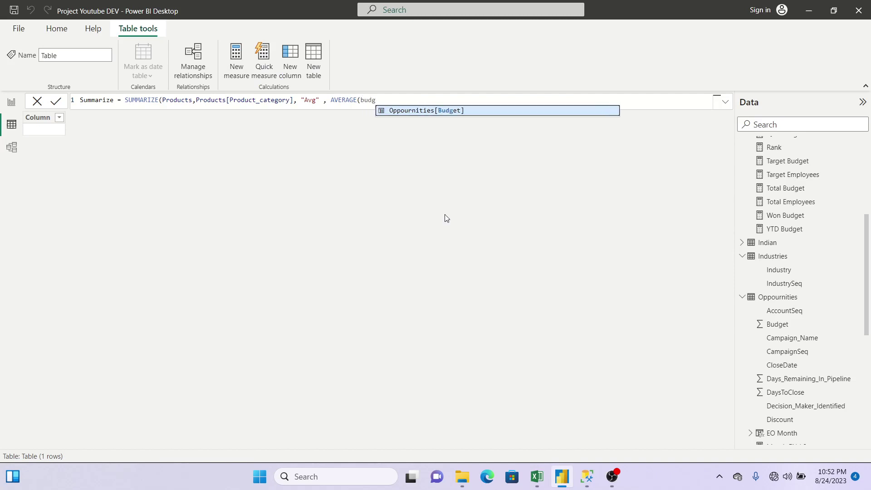
{"action": "key", "text": "Tab"}
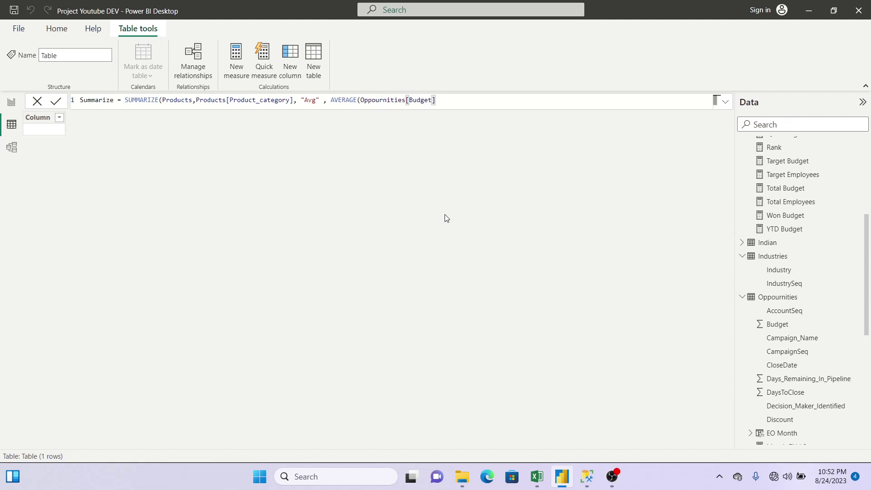
{"action": "type", "text": "))"}
{"action": "key", "text": "Return"}
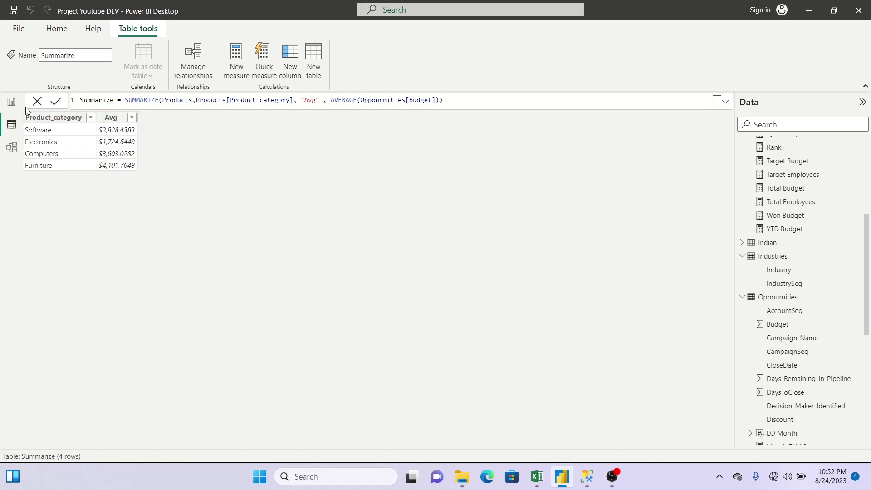
Step: Return to the report view and widen the product category matrix to the right for an extra column
{"action": "left_click", "coordinate": [11, 102]}
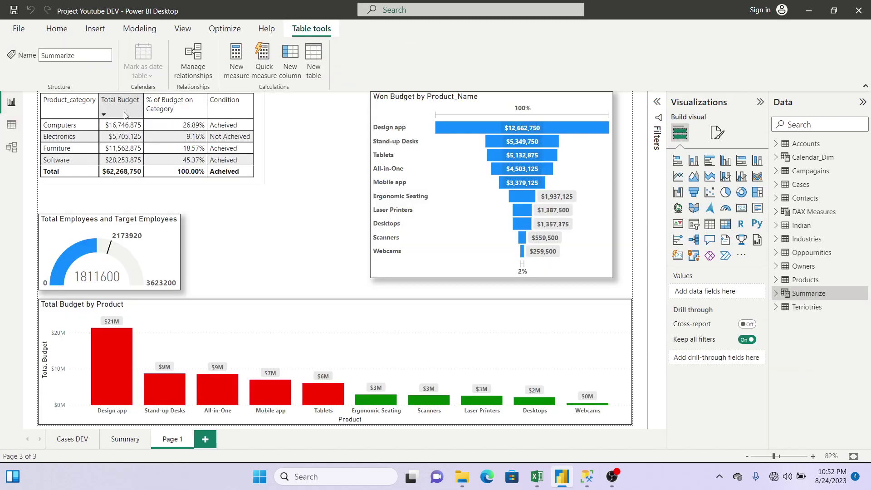
{"action": "left_click", "coordinate": [266, 137]}
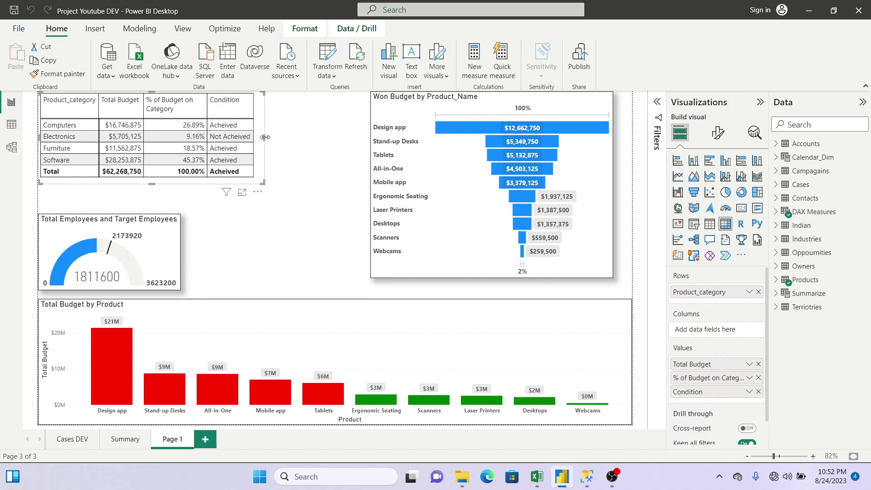
{"action": "left_click_drag", "start_coordinate": [292, 141], "coordinate": [330, 141]}
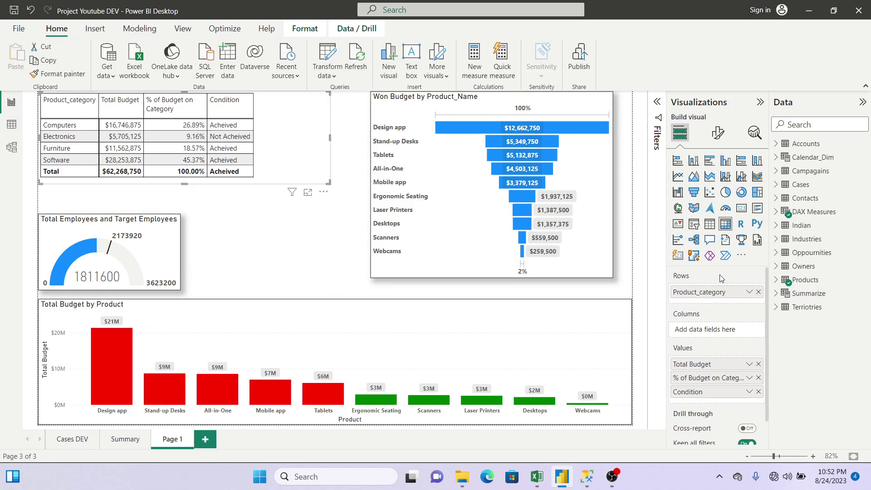
Step: Add the Oppournities Budget field to the matrix values ahead of Total Budget and aggregate it as Average
{"action": "left_click", "coordinate": [802, 122]}
{"action": "type", "text": "budg"}
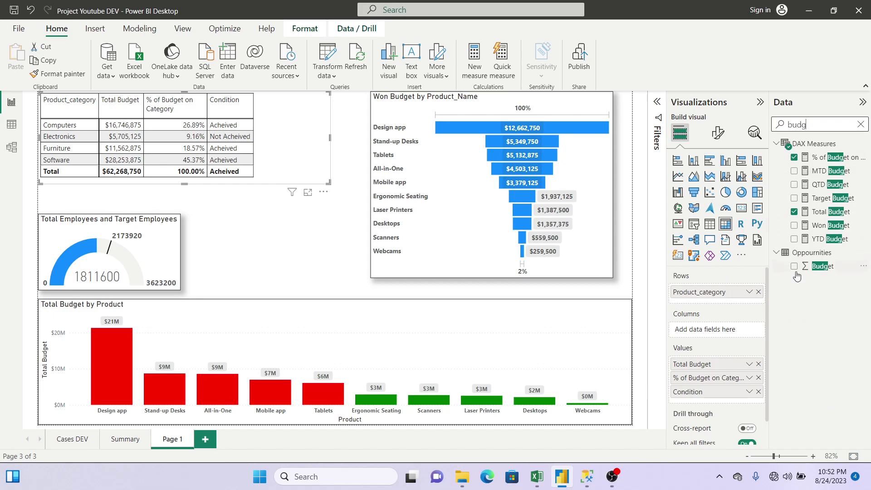
{"action": "left_click_drag", "start_coordinate": [803, 270], "coordinate": [712, 364]}
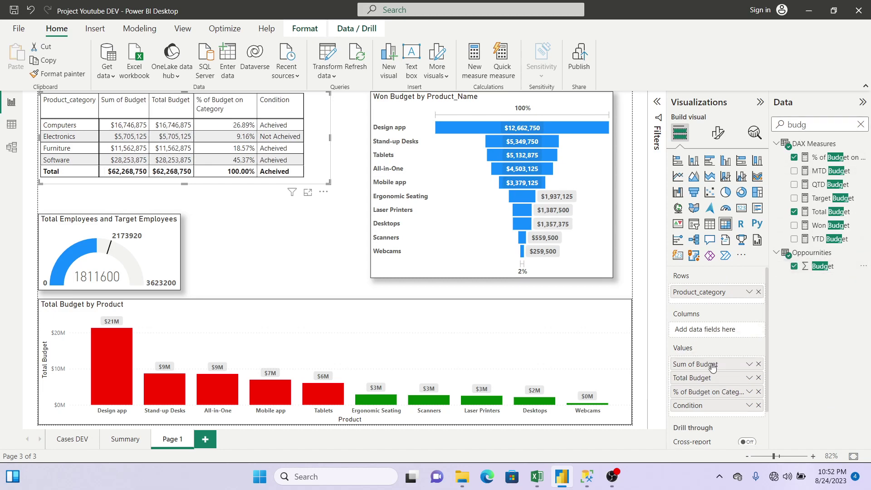
{"action": "left_click", "coordinate": [749, 364]}
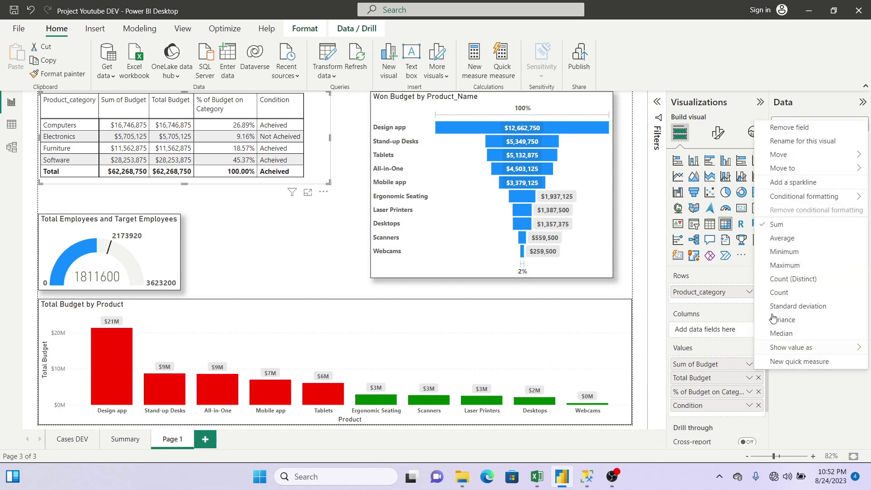
{"action": "left_click", "coordinate": [782, 238]}
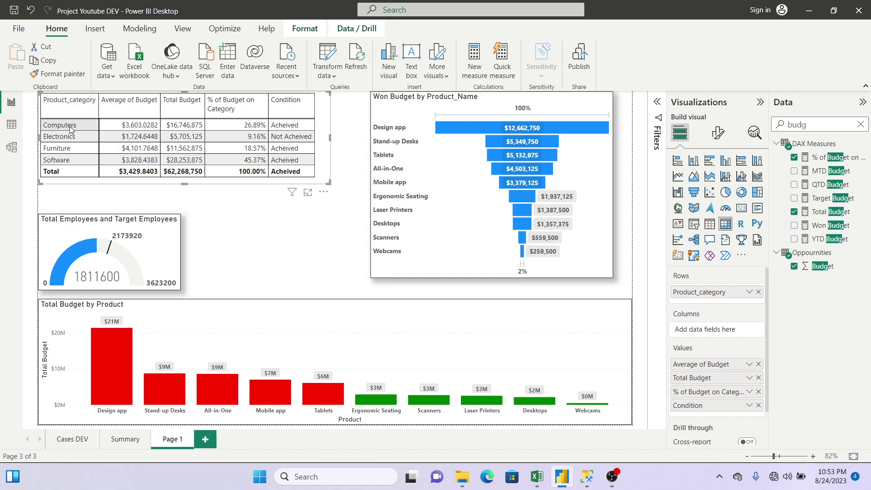
Step: Compare each category's Avg value in the Summarize table with the Average of Budget column in the report's product category matrix
{"action": "left_click", "coordinate": [12, 125]}
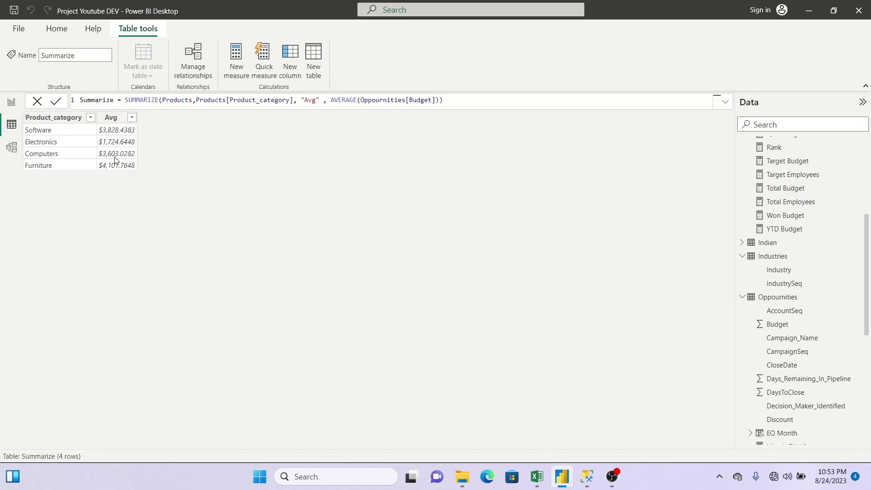
{"action": "left_click", "coordinate": [14, 108]}
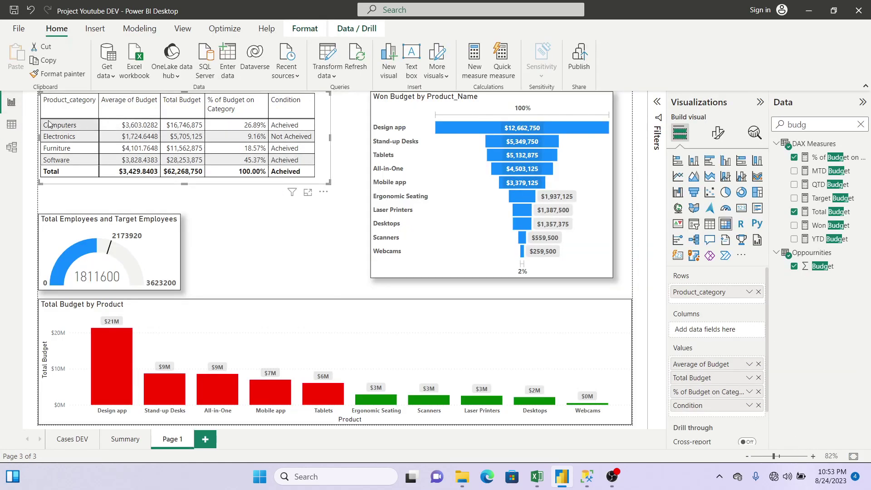
{"action": "left_click", "coordinate": [11, 124]}
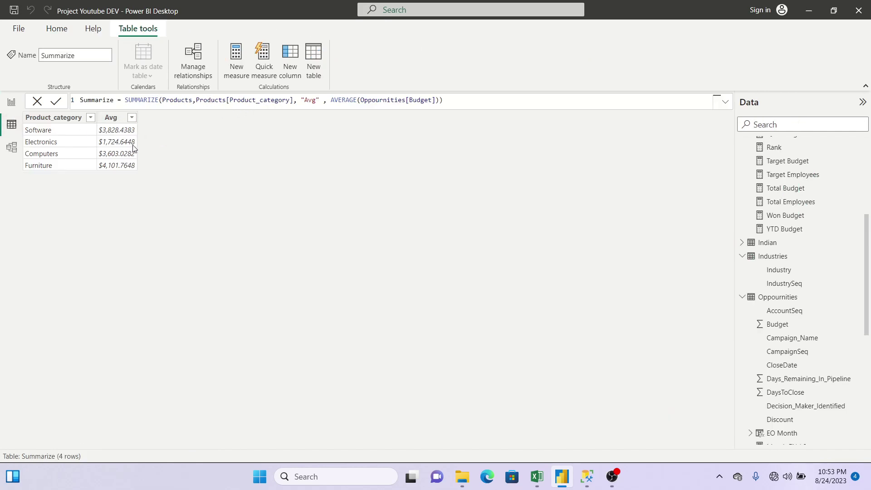
{"action": "left_click", "coordinate": [11, 103]}
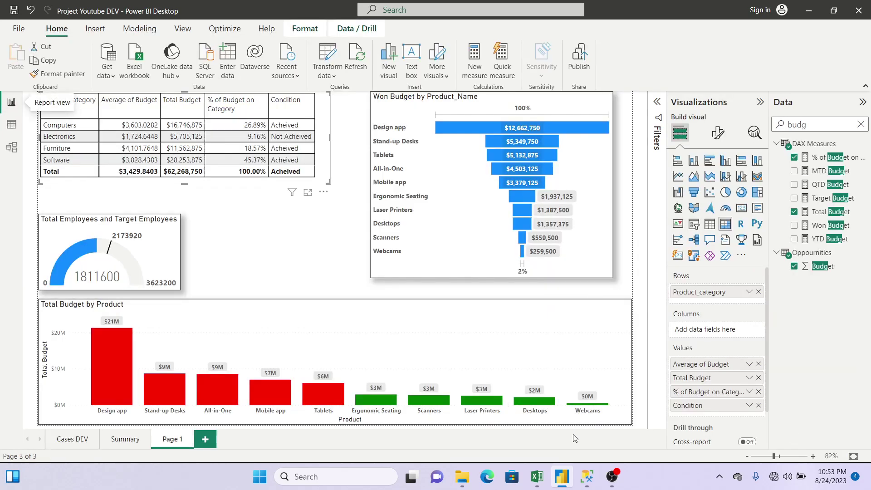
Step: Switch to SQL Server Management Studio and make room for a new query below the 'Tablets' budget query
{"action": "left_click", "coordinate": [587, 476]}
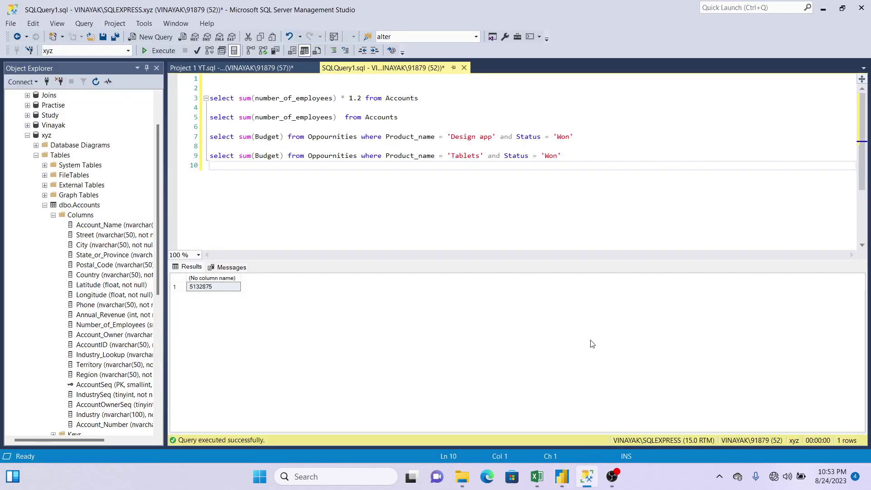
{"action": "key", "text": "Return"}
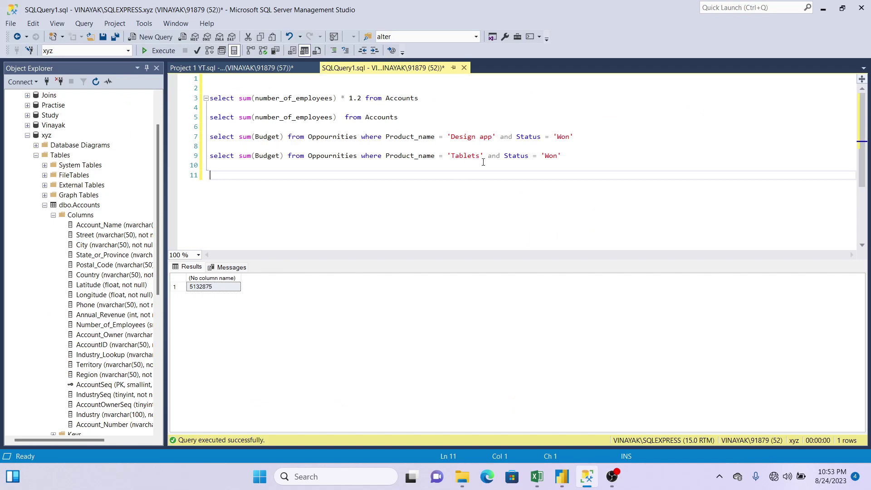
{"action": "left_click_drag", "start_coordinate": [424, 100], "coordinate": [376, 83]}
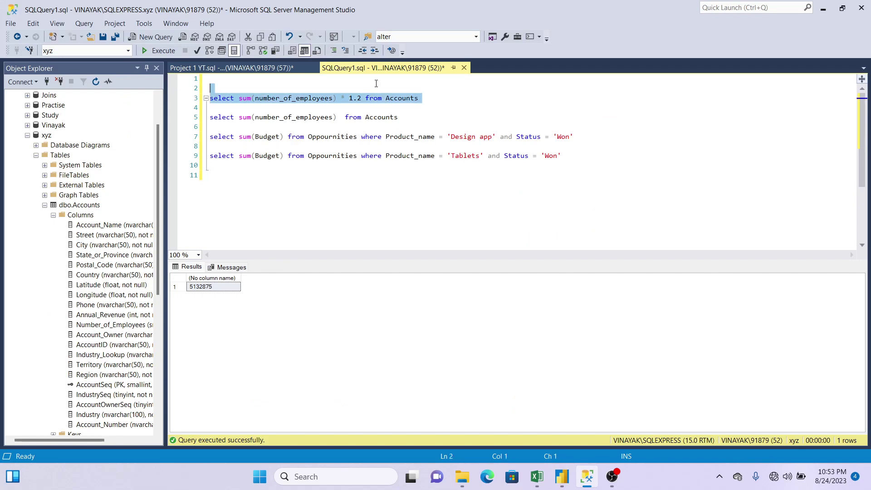
{"action": "left_click", "coordinate": [585, 137]}
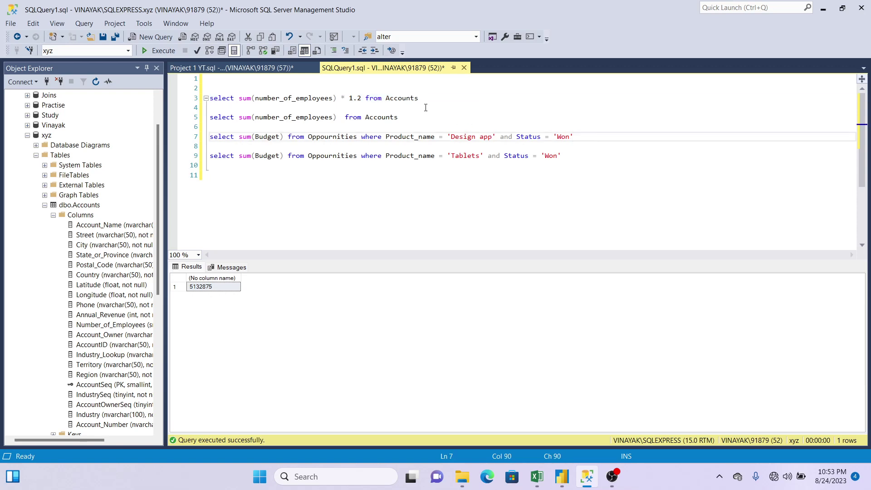
{"action": "left_click", "coordinate": [590, 159]}
{"action": "key", "text": "Return"}
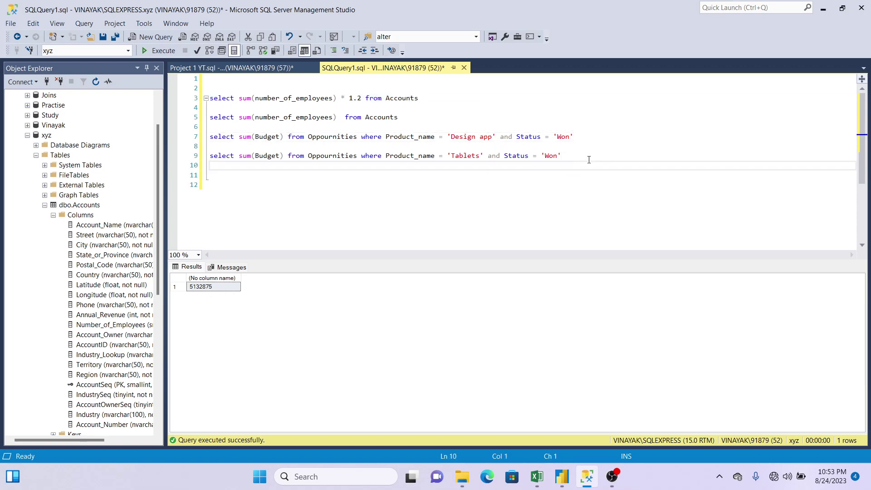
{"action": "key", "text": "Return"}
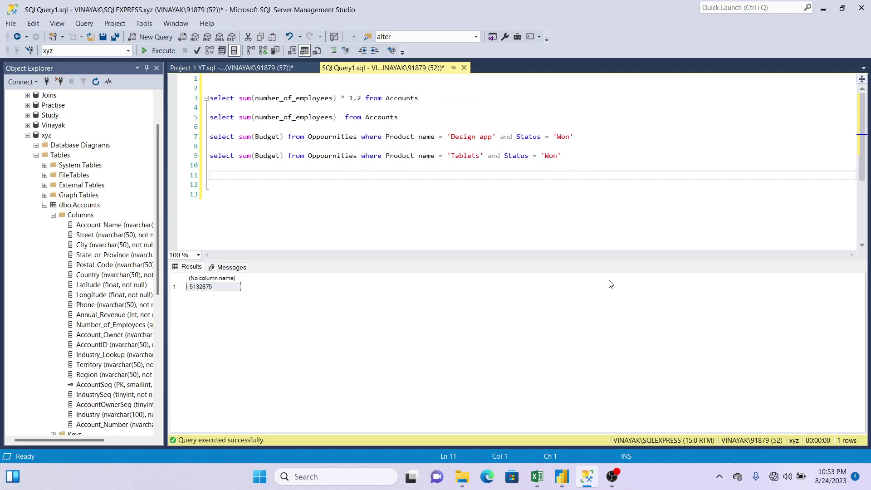
Step: Check the matrix columns in Power BI, then write the query select product_category, avg(Budget) as AvgPrice from Products in SQL Server Management Studio
{"action": "left_click", "coordinate": [562, 477]}
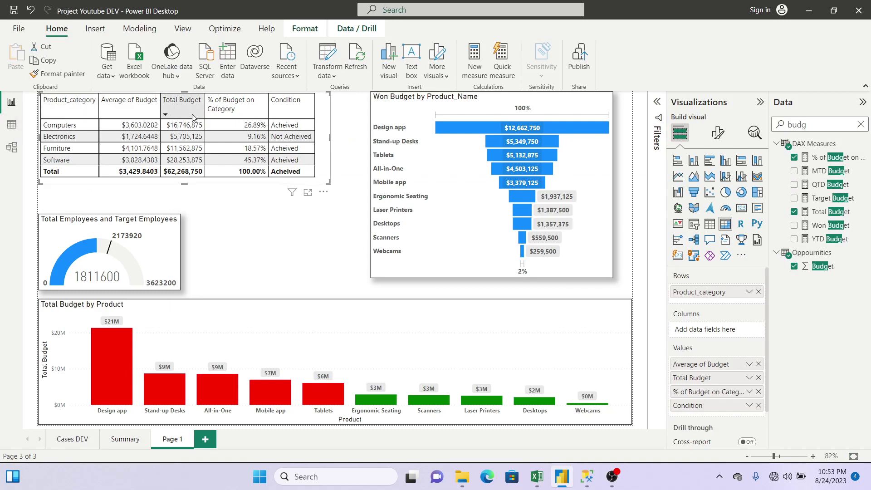
{"action": "left_click", "coordinate": [583, 484]}
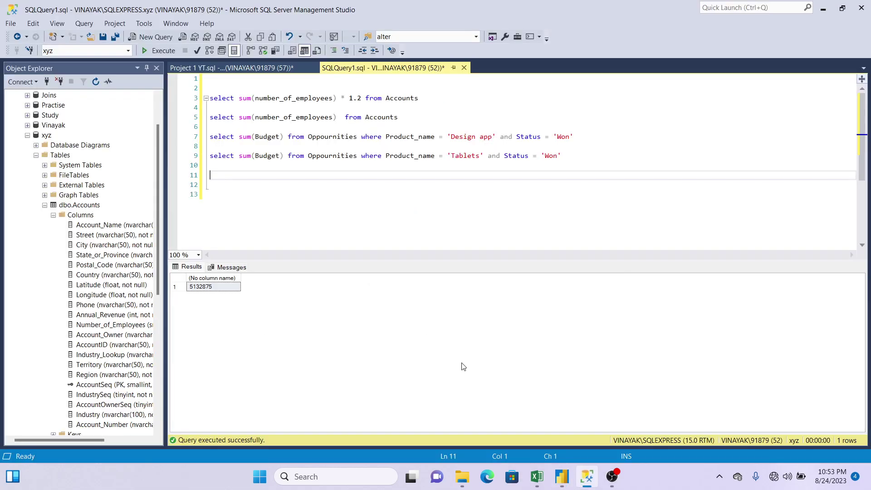
{"action": "type", "text": "select product"}
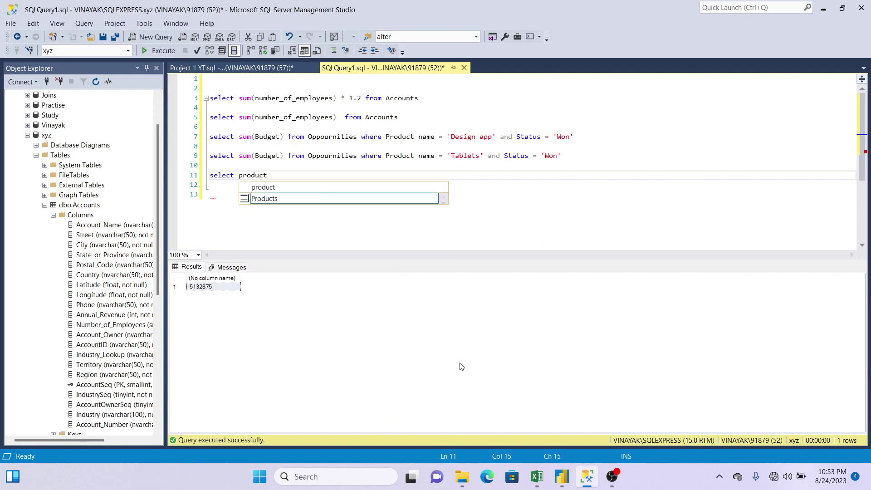
{"action": "type", "text": "_category"}
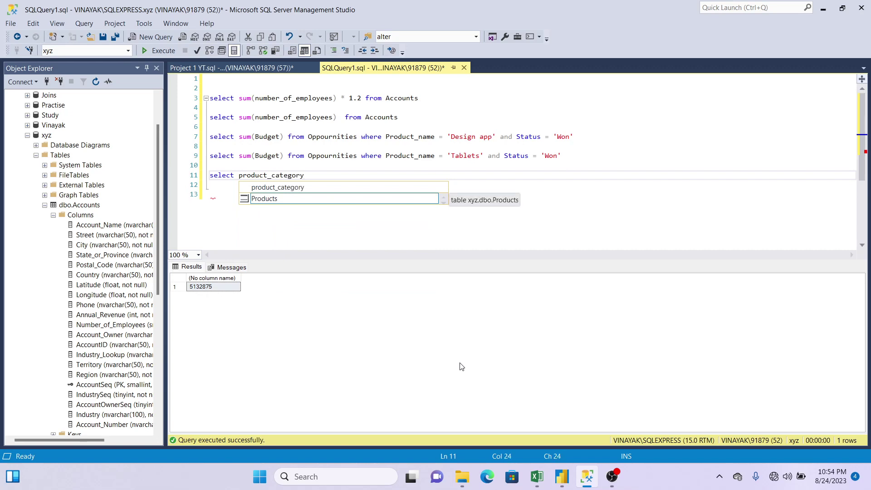
{"action": "type", "text": ", avg"}
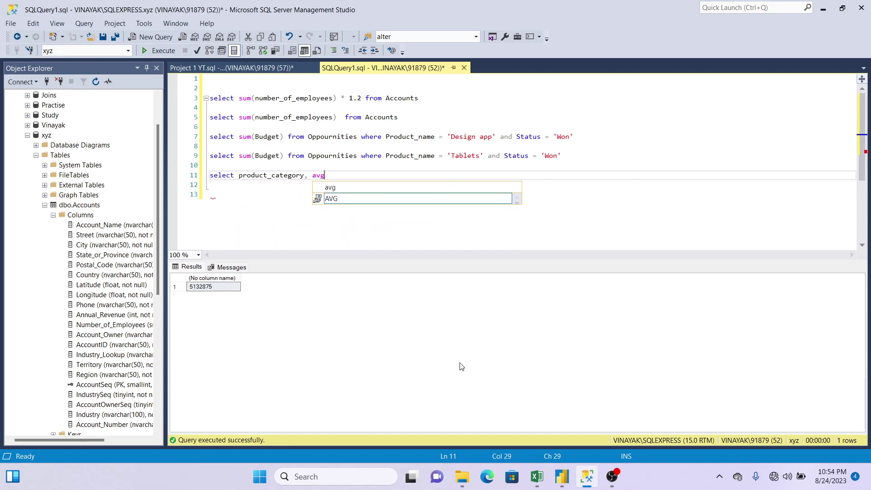
{"action": "type", "text": "("}
{"action": "type", "text": "B"}
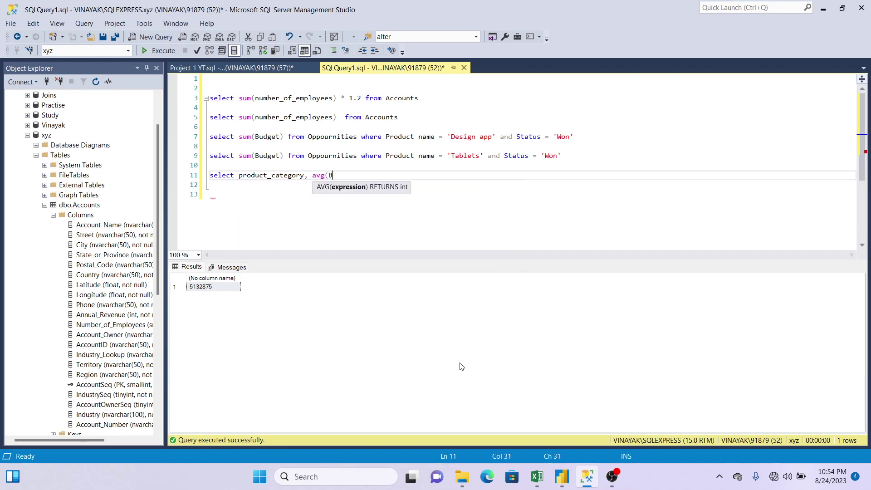
{"action": "type", "text": "udget) as "}
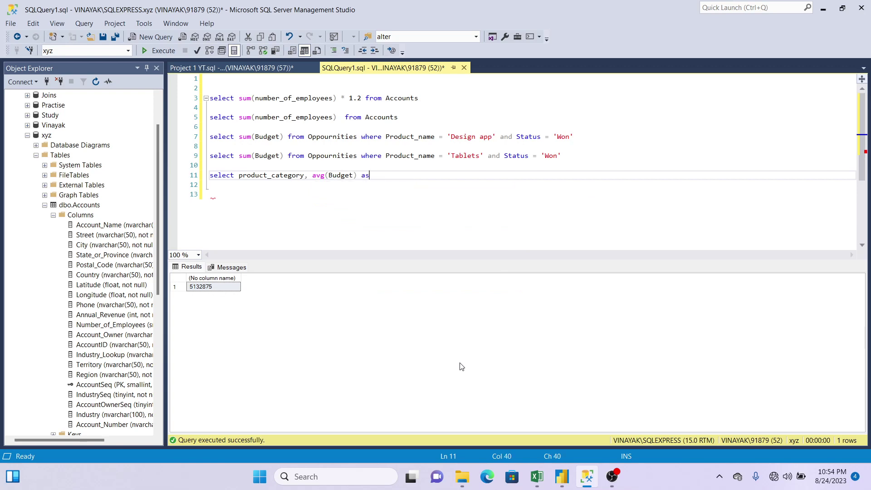
{"action": "type", "text": "AvgPrice from "}
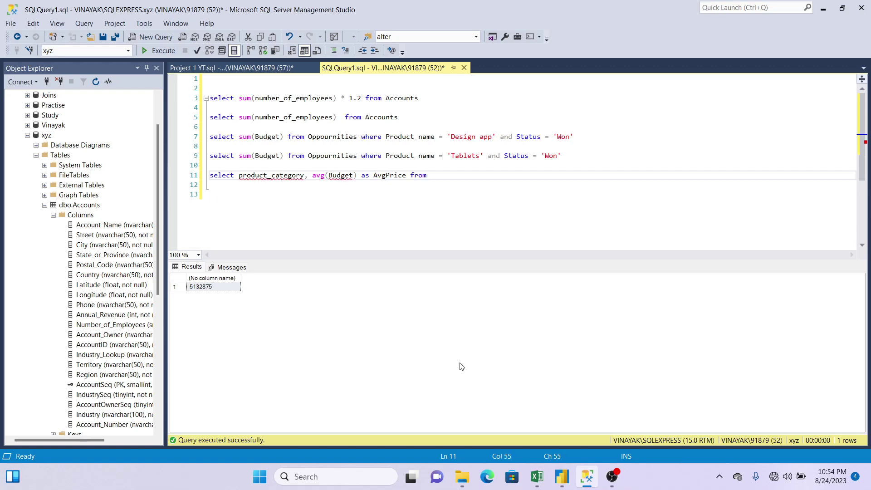
{"action": "type", "text": "Prod"}
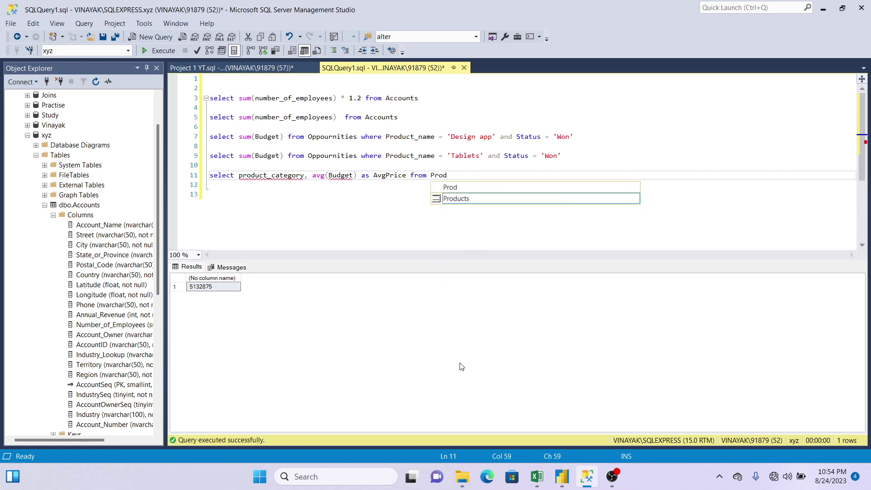
{"action": "key", "text": "Tab"}
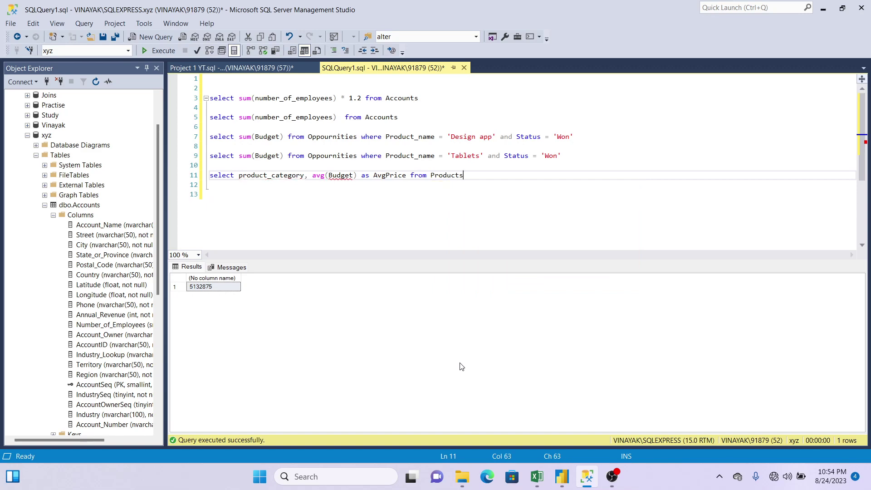
Step: Add a Join to the Oppournities table beneath the select line and begin its On condition with Product
{"action": "key", "text": "Return"}
{"action": "type", "text": "J"}
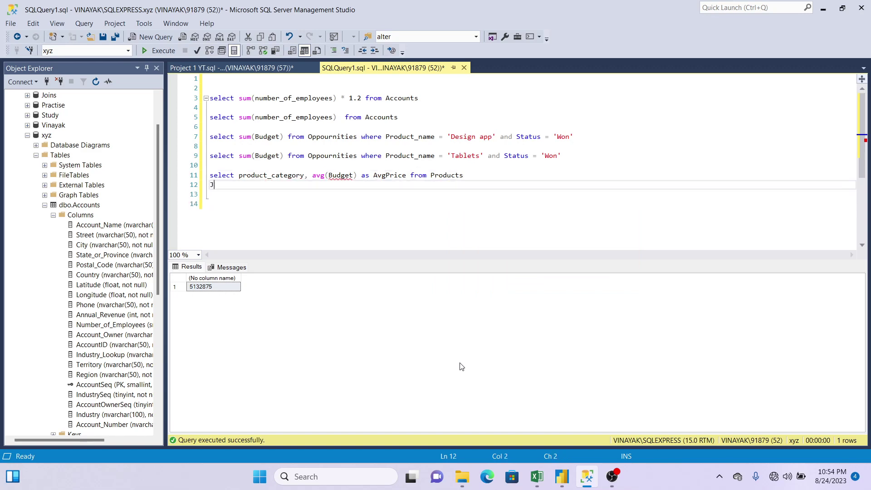
{"action": "type", "text": "oin"}
{"action": "key", "text": "Return"}
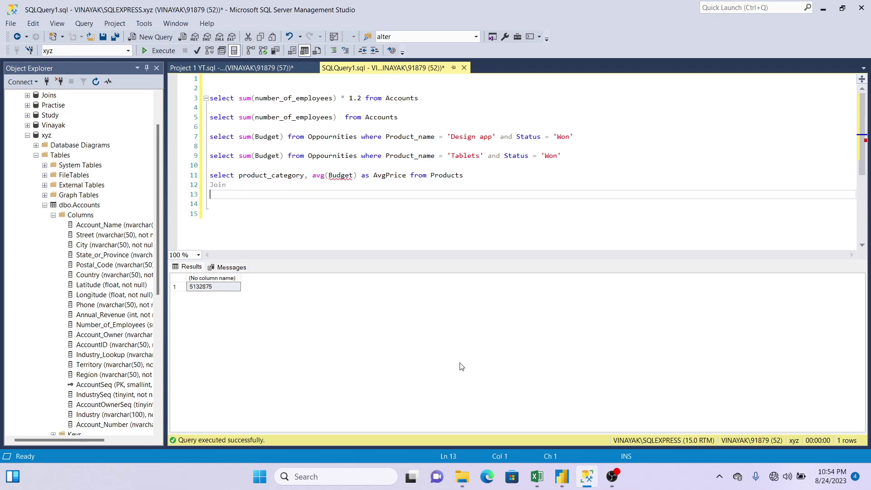
{"action": "type", "text": "Opp"}
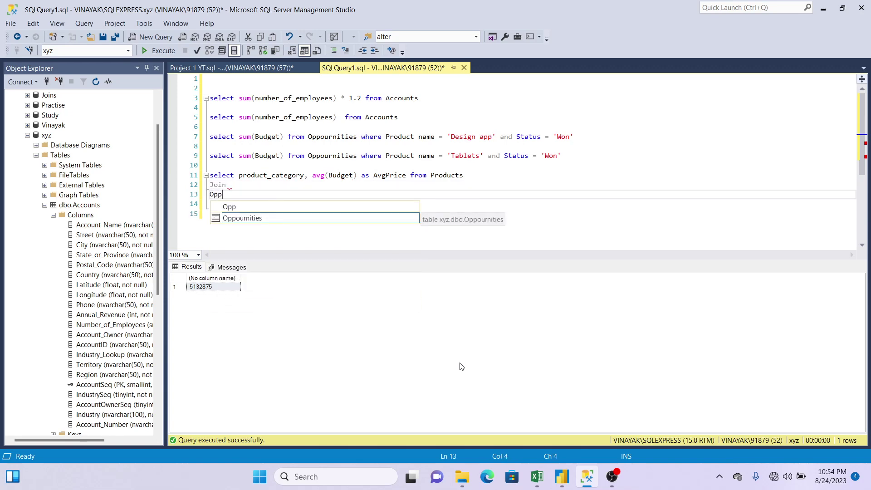
{"action": "key", "text": "Tab"}
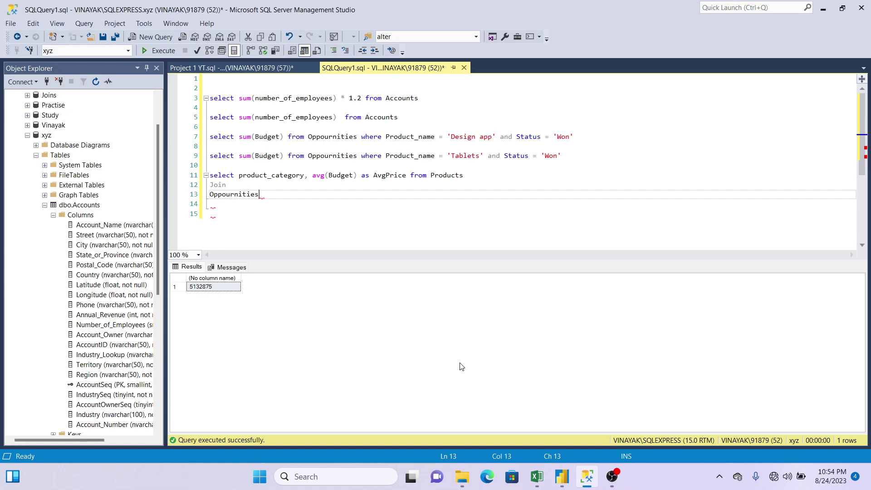
{"action": "type", "text": "On P"}
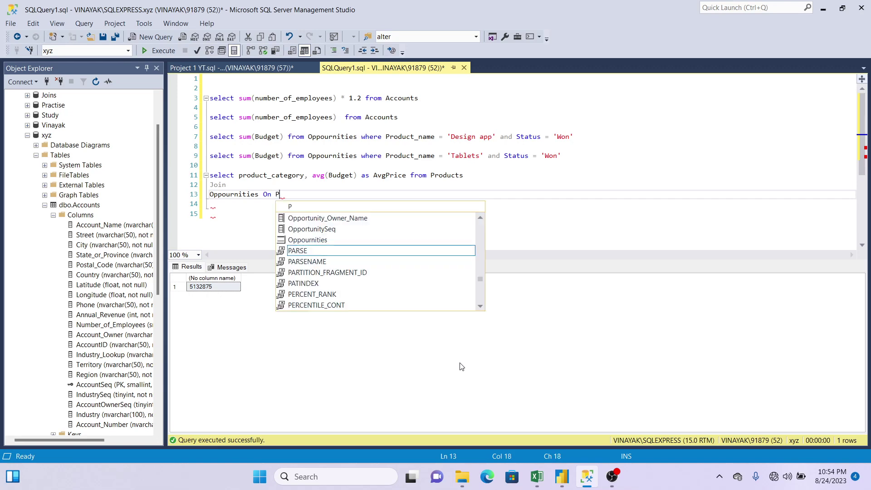
{"action": "type", "text": "roduct"}
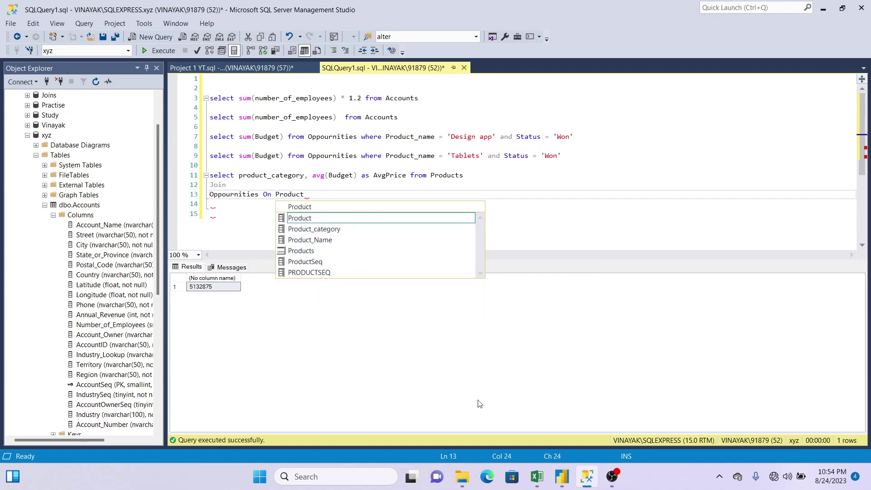
Step: Switch to Power BI's model view and examine which key column relates the Products and Oppournities tables
{"action": "left_click", "coordinate": [561, 476]}
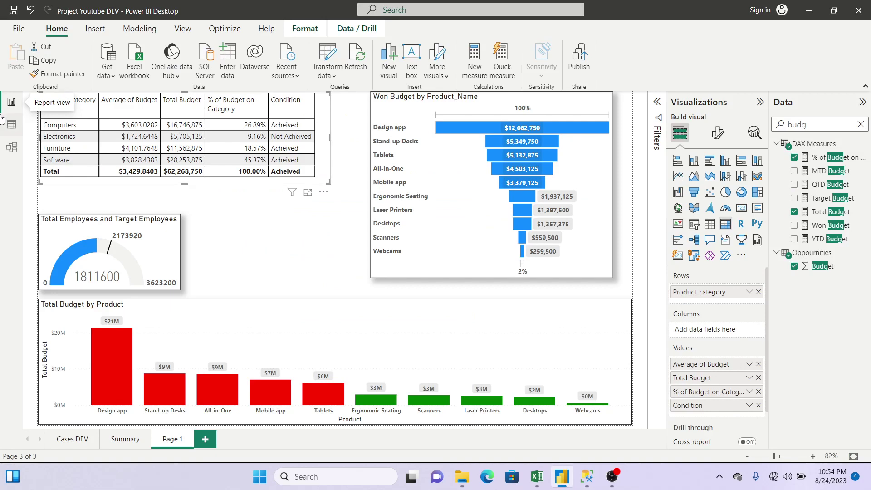
{"action": "left_click", "coordinate": [12, 148]}
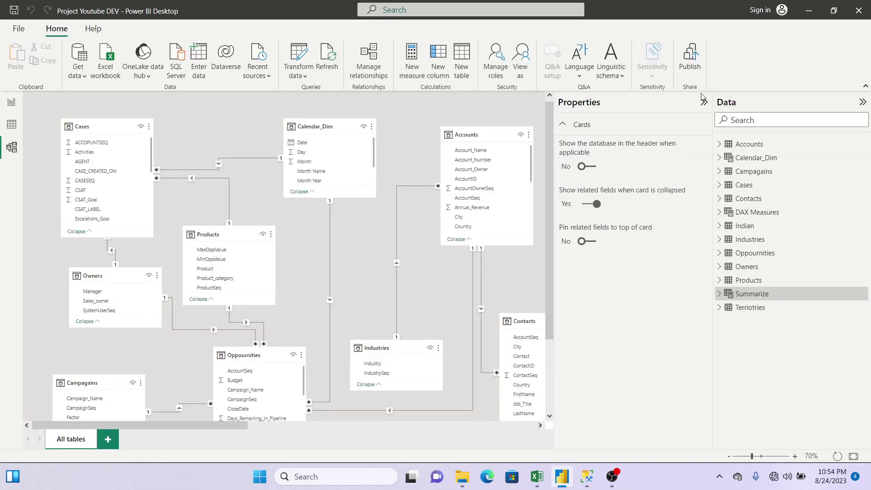
{"action": "left_click", "coordinate": [703, 100]}
{"action": "left_click", "coordinate": [863, 102]}
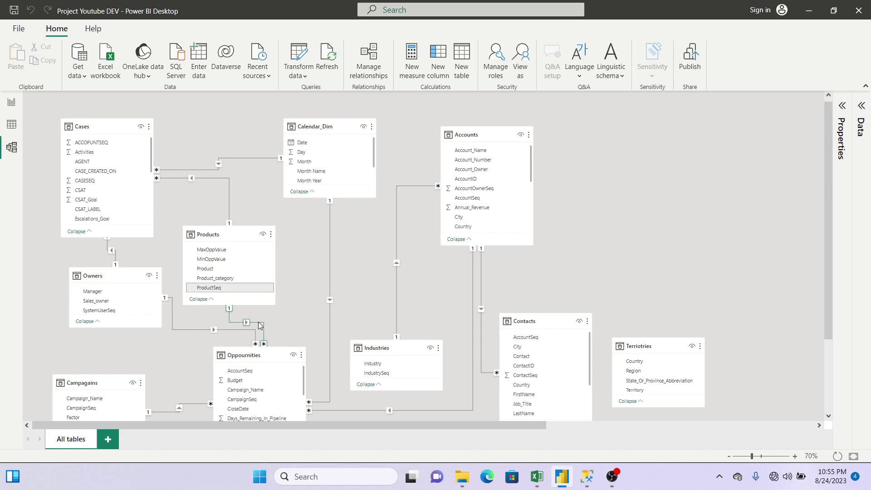
{"action": "left_click", "coordinate": [304, 380]}
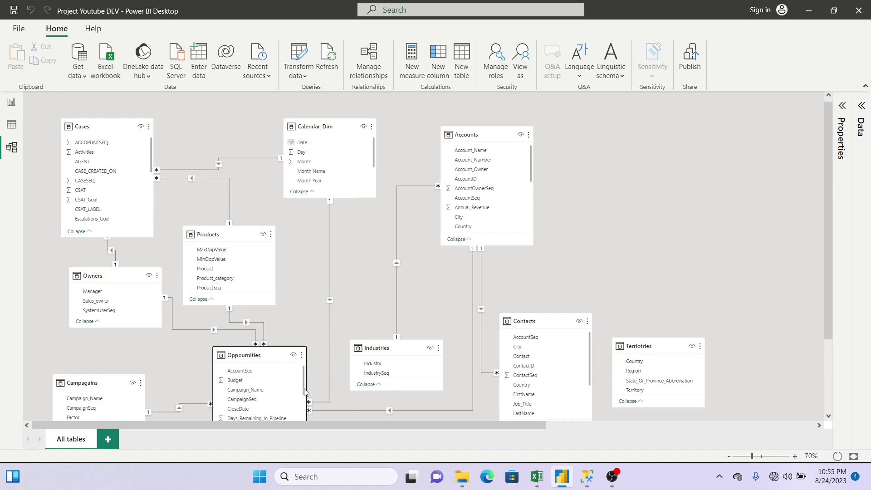
{"action": "left_click_drag", "start_coordinate": [303, 382], "coordinate": [309, 426]}
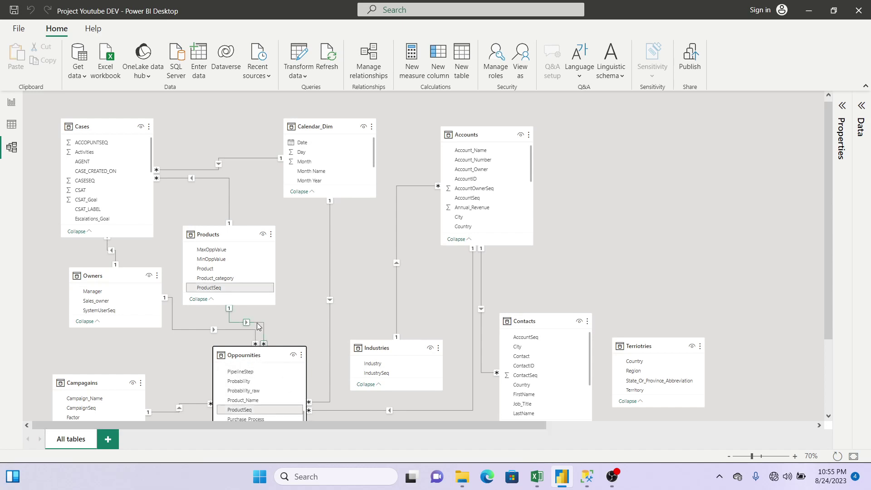
Step: Switch to SQL Server Management Studio and complete the join condition as ProductSeq = ProductSeq
{"action": "left_click", "coordinate": [588, 477]}
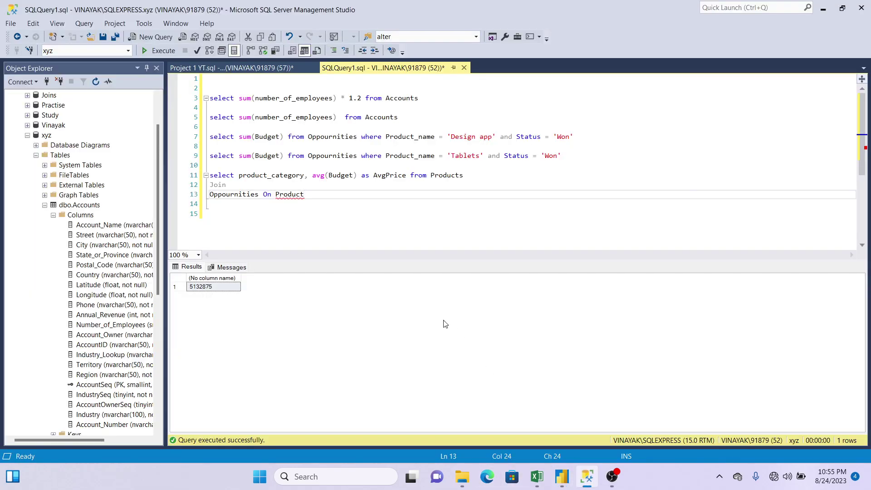
{"action": "type", "text": "Se"}
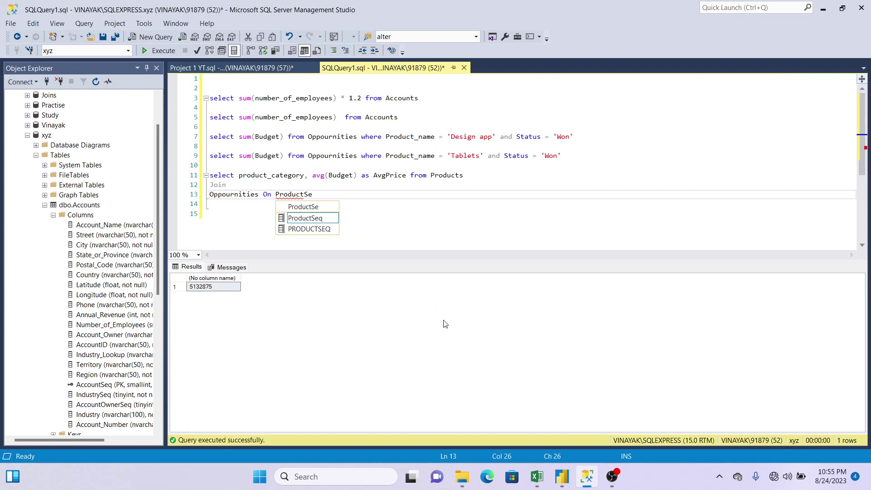
{"action": "type", "text": "q ="}
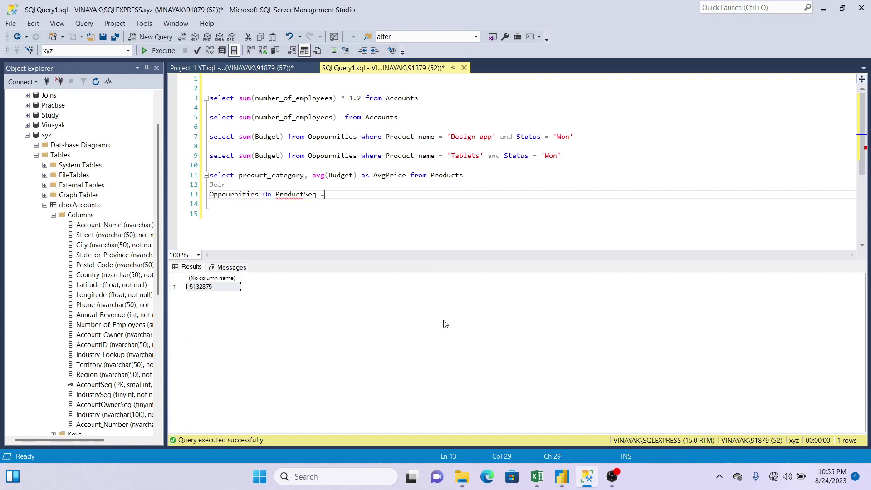
{"action": "type", "text": " Prod"}
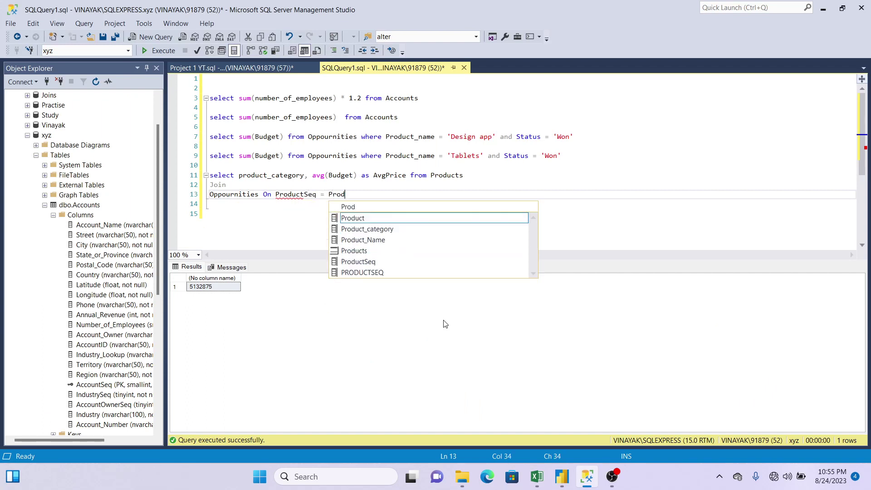
{"action": "type", "text": "uctSe"}
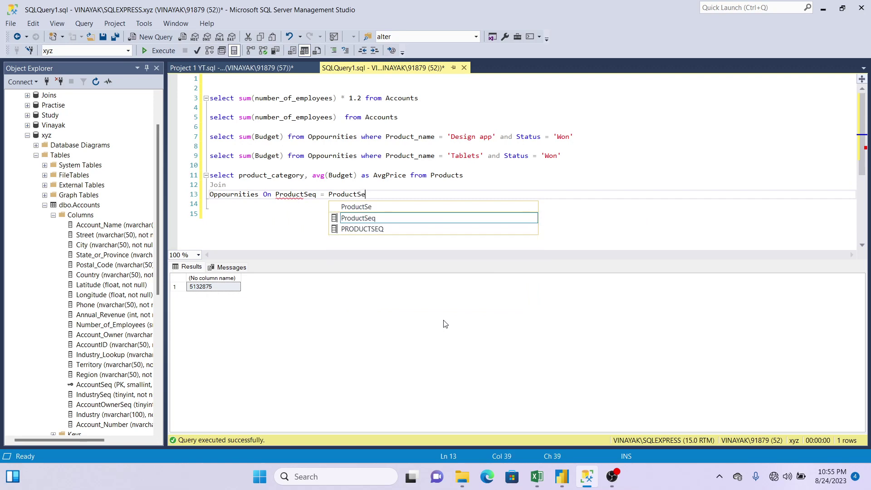
{"action": "type", "text": "q"}
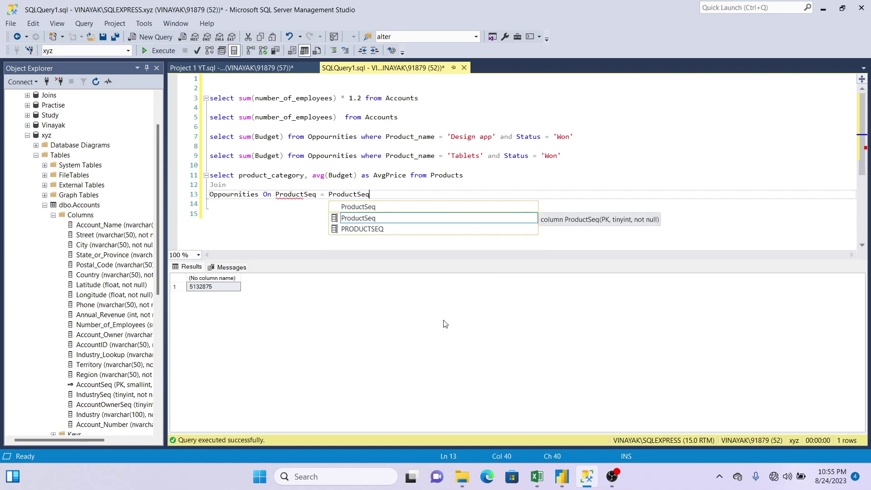
Step: Add the line group by Product_category beneath the join condition
{"action": "key", "text": "Return"}
{"action": "type", "text": "grou"}
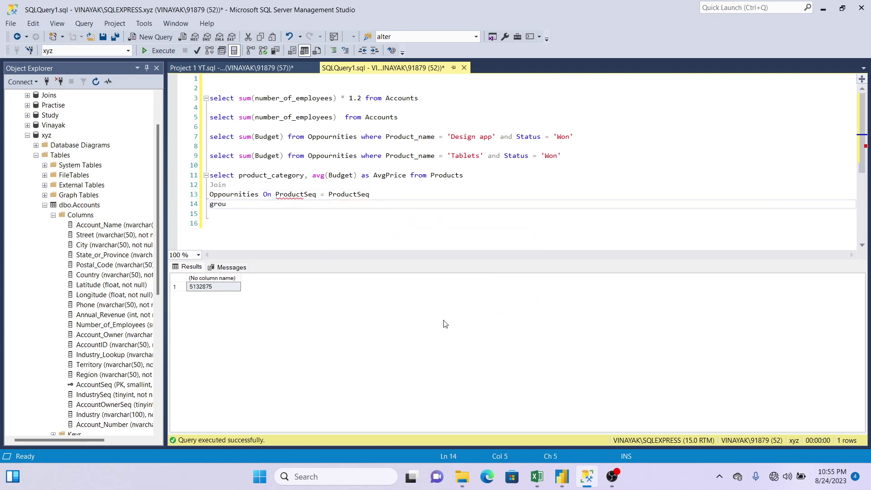
{"action": "type", "text": "p by Pro"}
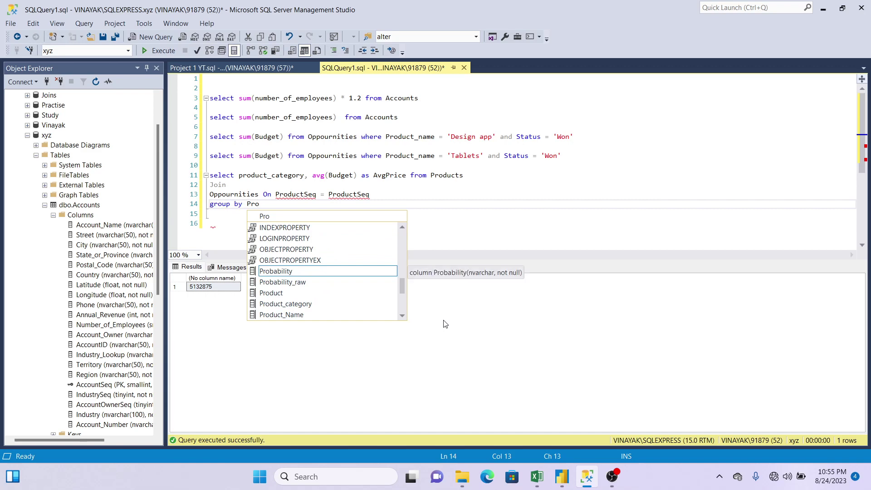
{"action": "type", "text": "duct_c"}
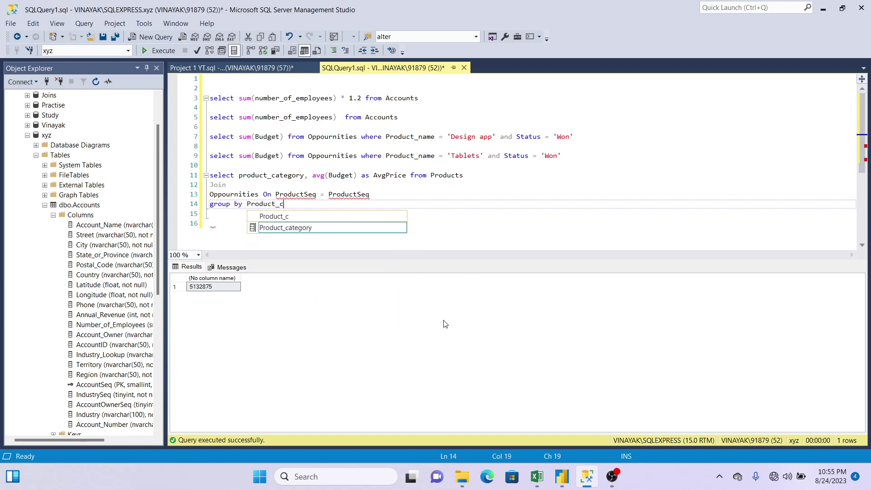
{"action": "type", "text": "atg"}
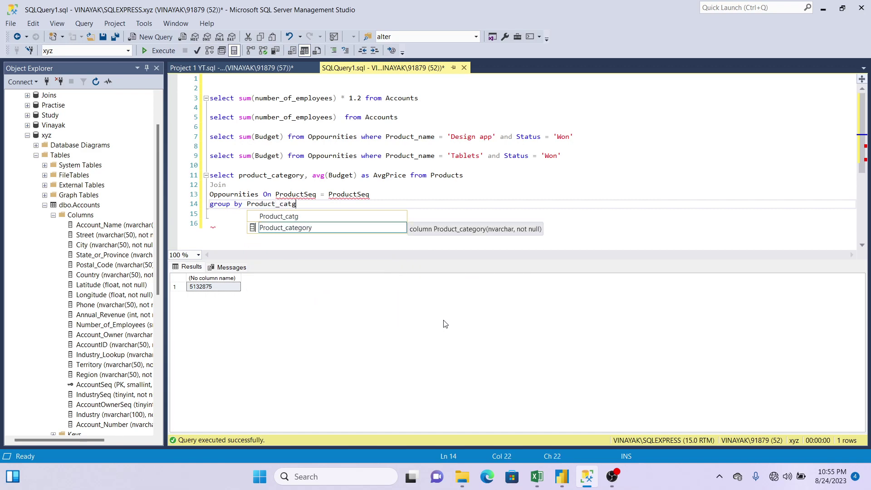
{"action": "key", "text": "BackSpace"}
{"action": "type", "text": "egory"}
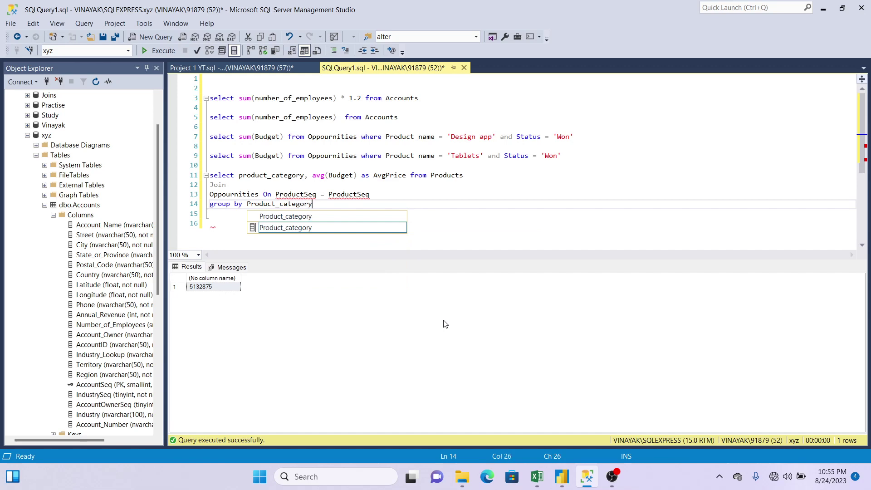
Step: Alias Products as p and Oppournities as o, and qualify the selected columns as p.product_category and avg(o.Budget)
{"action": "left_click", "coordinate": [239, 177]}
{"action": "type", "text": "p."}
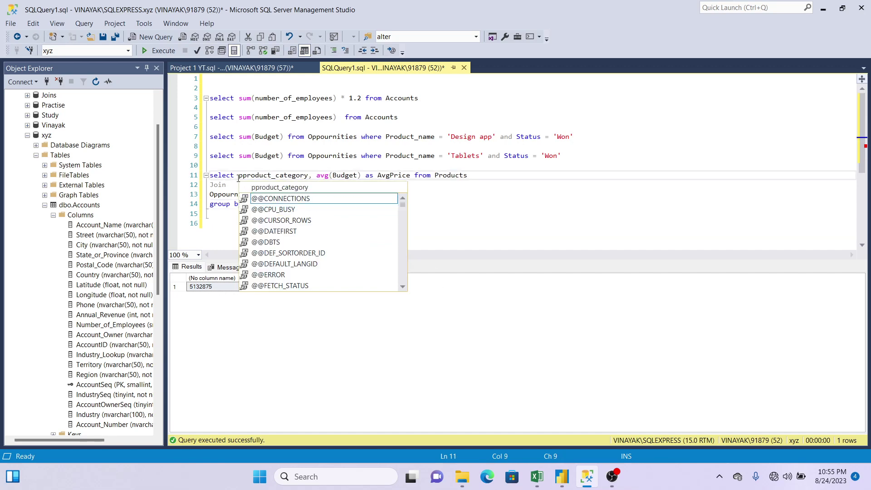
{"action": "left_click", "coordinate": [336, 175]}
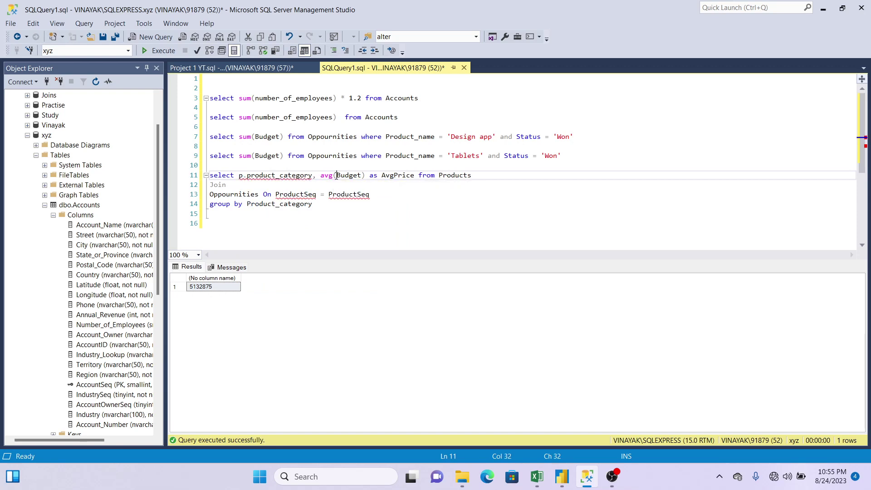
{"action": "type", "text": "o."}
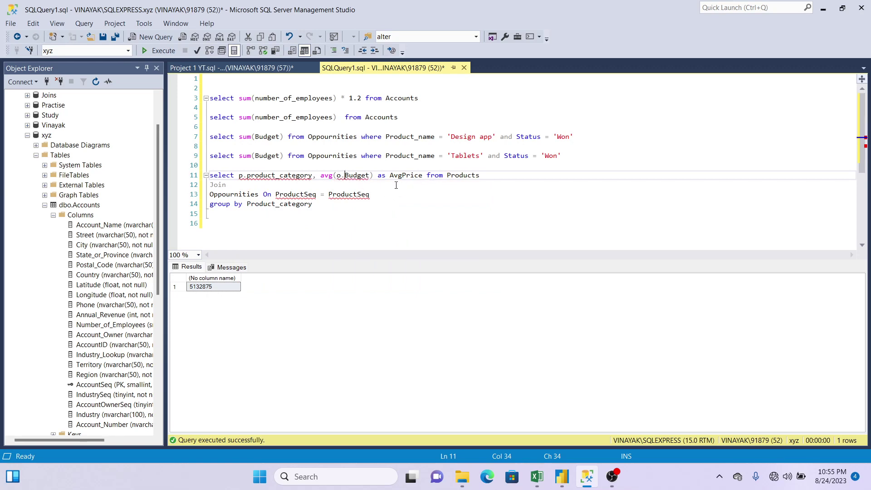
{"action": "left_click", "coordinate": [491, 175]}
{"action": "type", "text": "p"}
{"action": "left_click", "coordinate": [256, 196]}
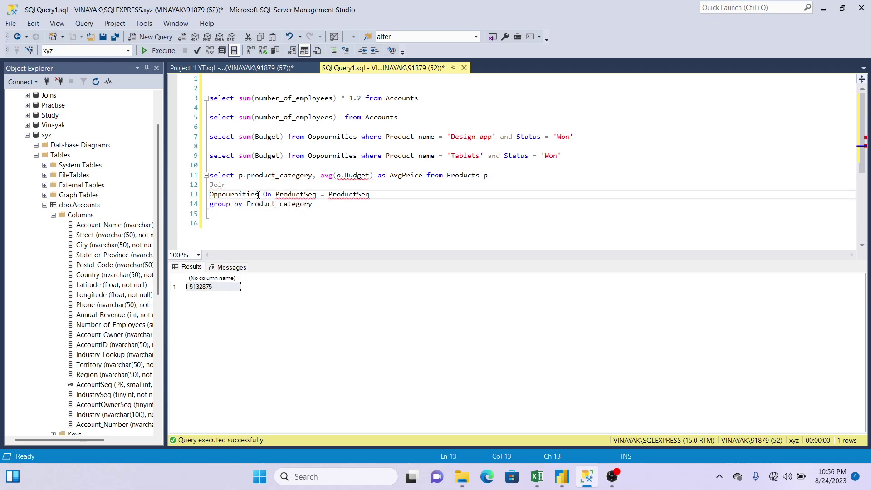
{"action": "type", "text": "o"}
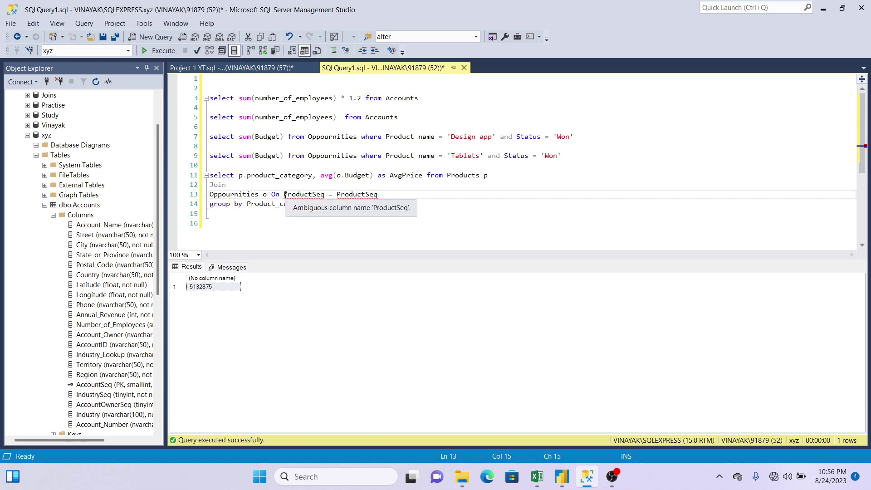
Step: Qualify the join condition as p.ProductSeq = o.ProductSeq and the grouping column as p.Product_category
{"action": "left_click", "coordinate": [284, 194]}
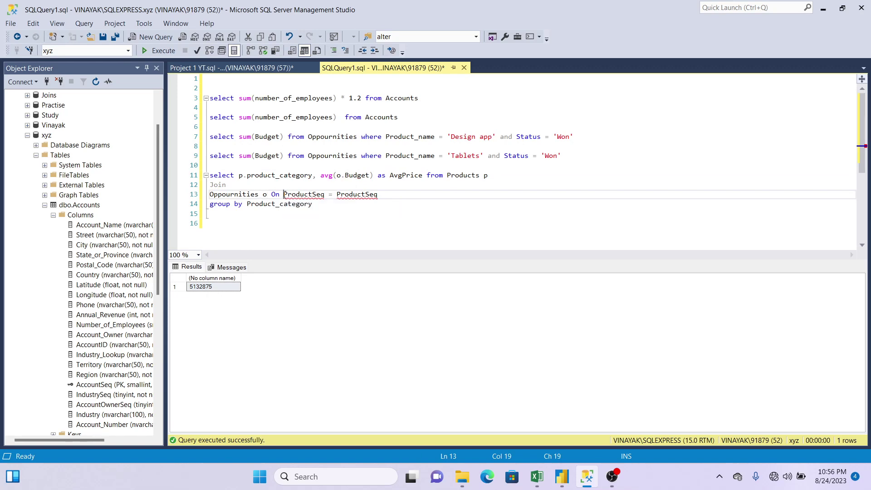
{"action": "type", "text": "p."}
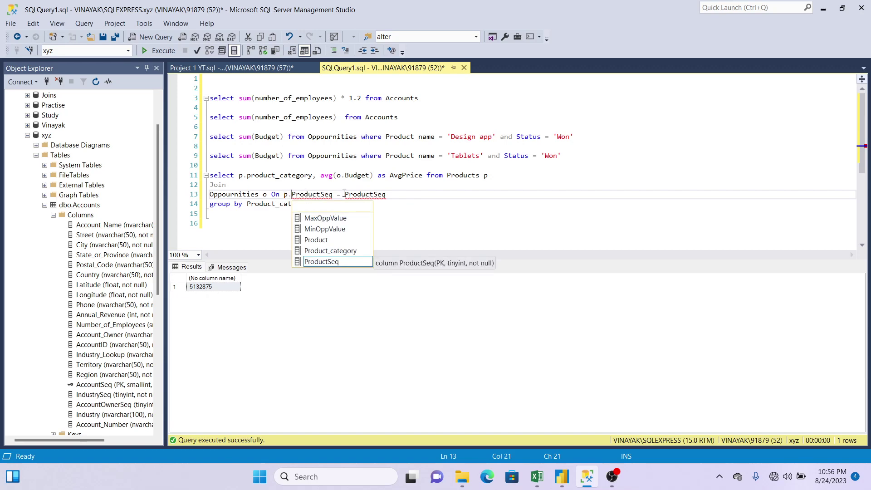
{"action": "left_click", "coordinate": [345, 194]}
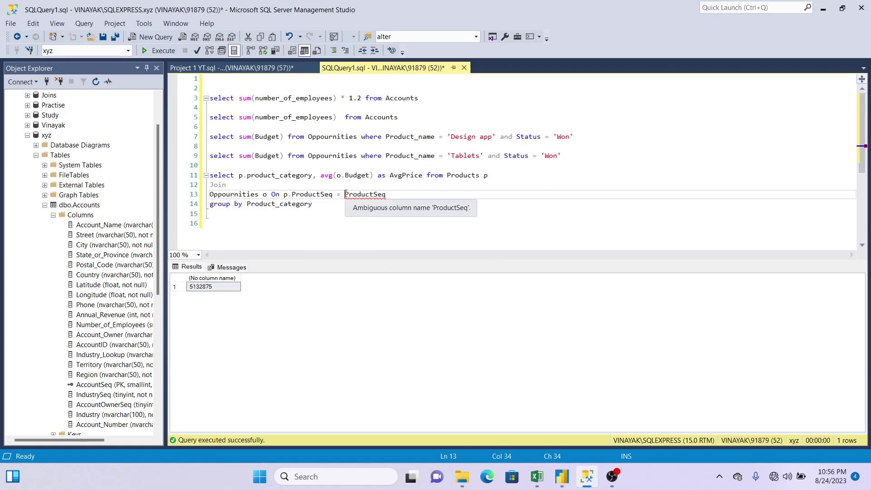
{"action": "type", "text": "o."}
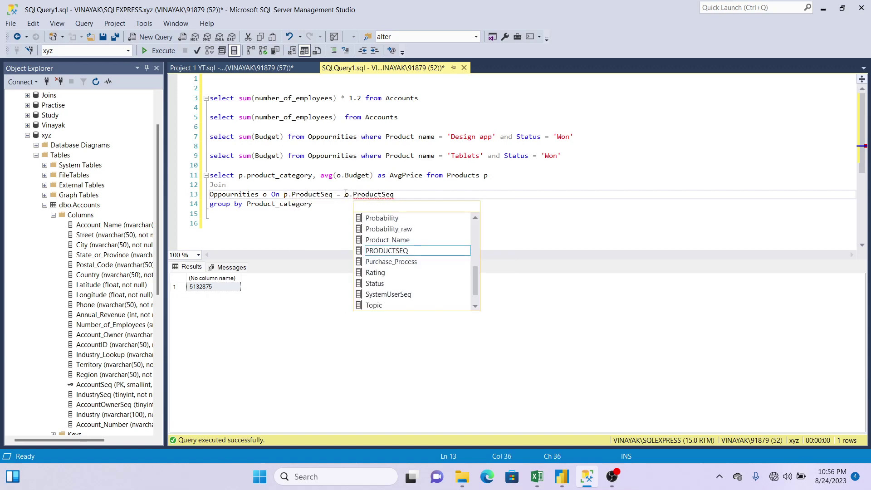
{"action": "left_click", "coordinate": [247, 204]}
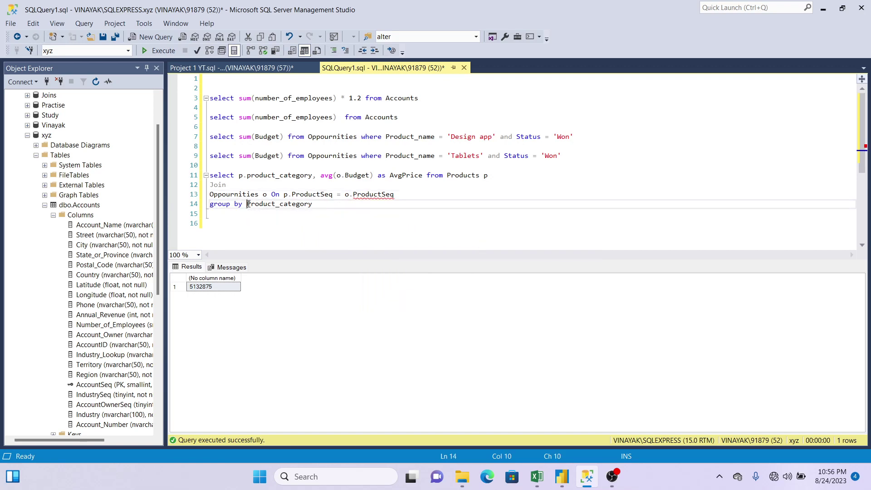
{"action": "type", "text": "p."}
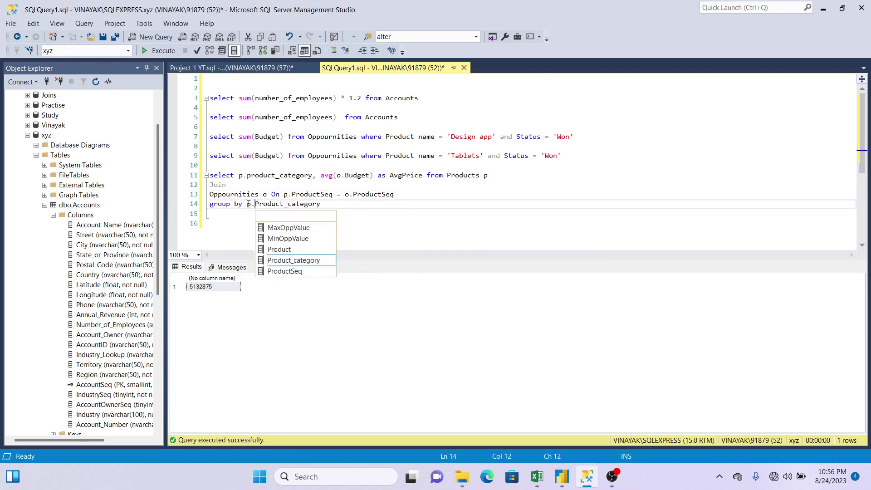
Step: Run only the product category join query and compare its AvgPrice results with Power BI's matrix and Summarize table
{"action": "left_click_drag", "start_coordinate": [333, 205], "coordinate": [215, 169]}
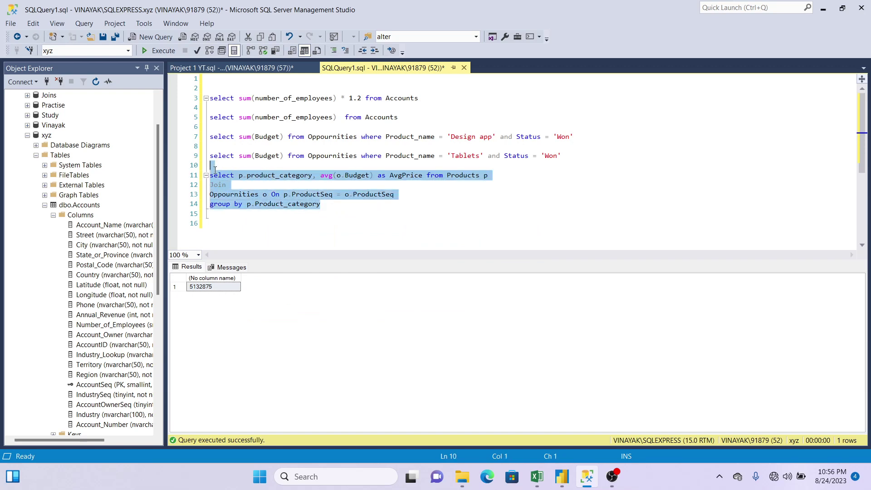
{"action": "left_click", "coordinate": [160, 51]}
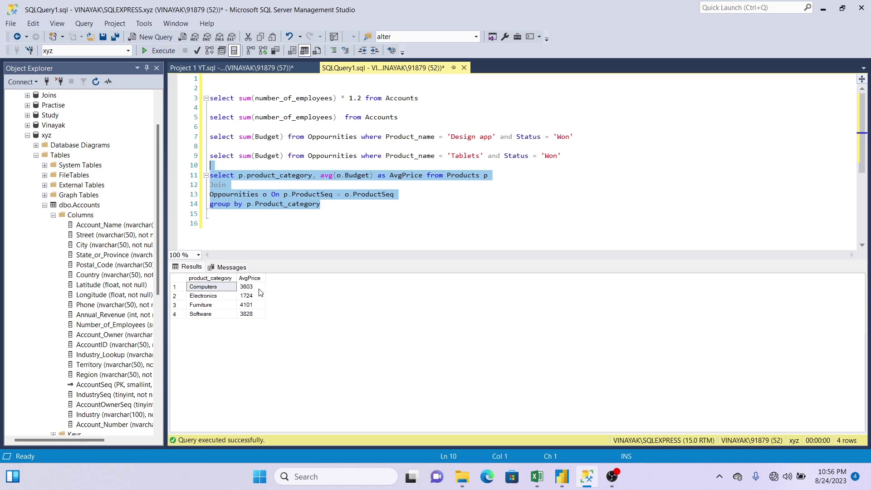
{"action": "left_click", "coordinate": [568, 483]}
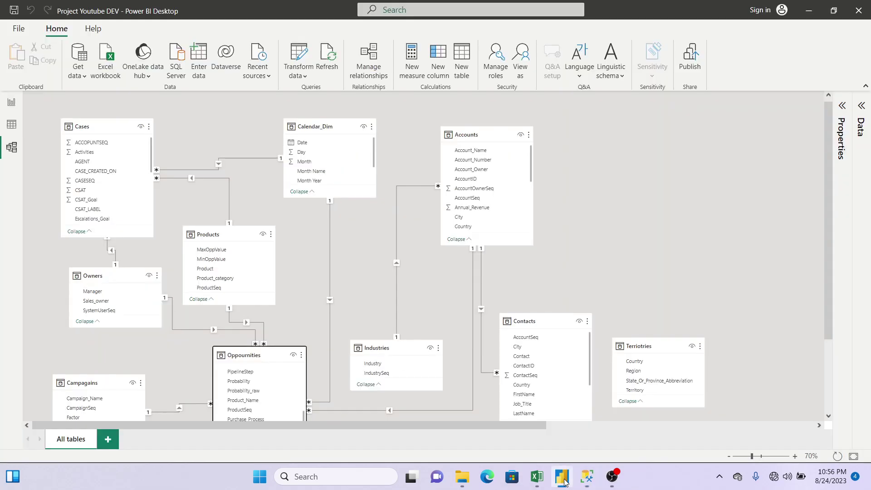
{"action": "left_click", "coordinate": [12, 103]}
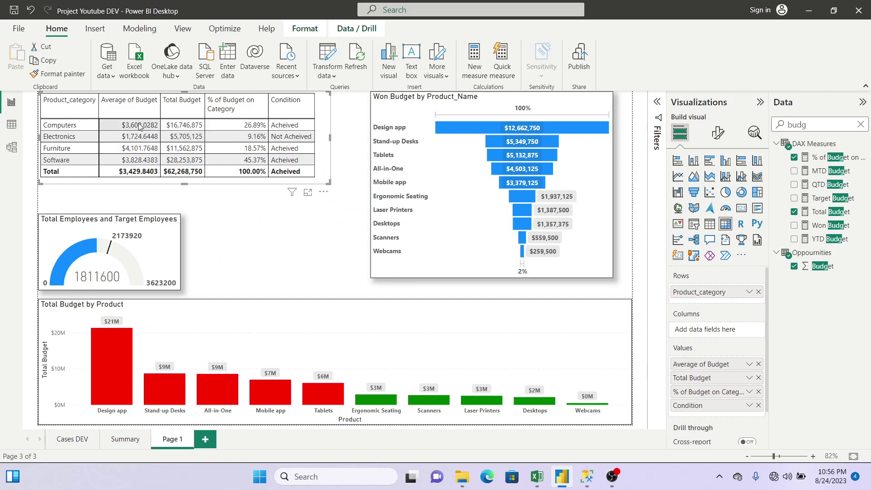
{"action": "left_click", "coordinate": [12, 124]}
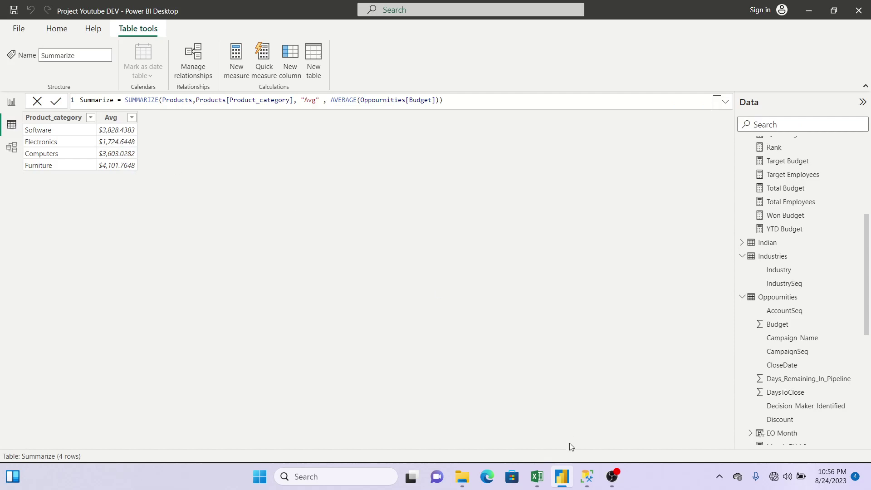
{"action": "left_click", "coordinate": [591, 479]}
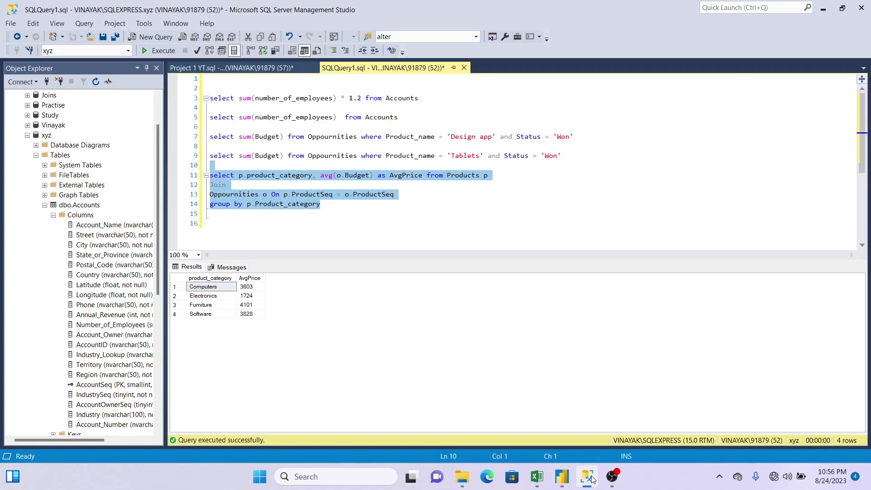
{"action": "left_click", "coordinate": [590, 479]}
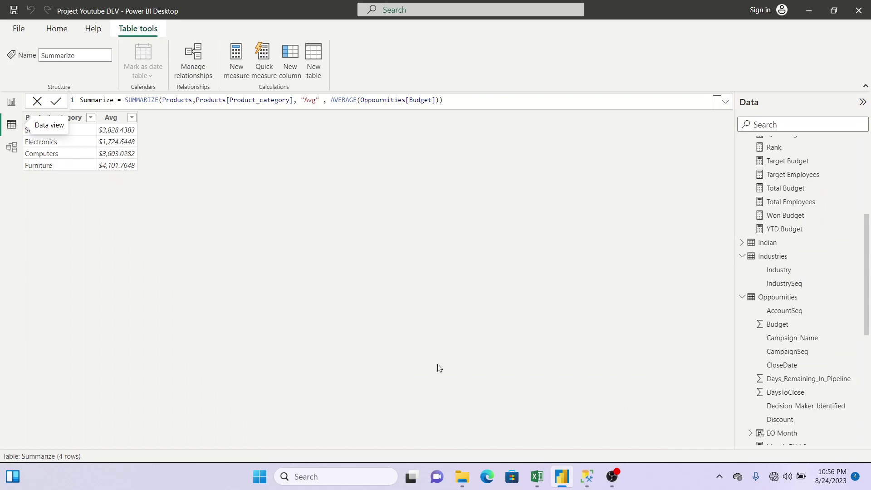
{"action": "left_click", "coordinate": [587, 477]}
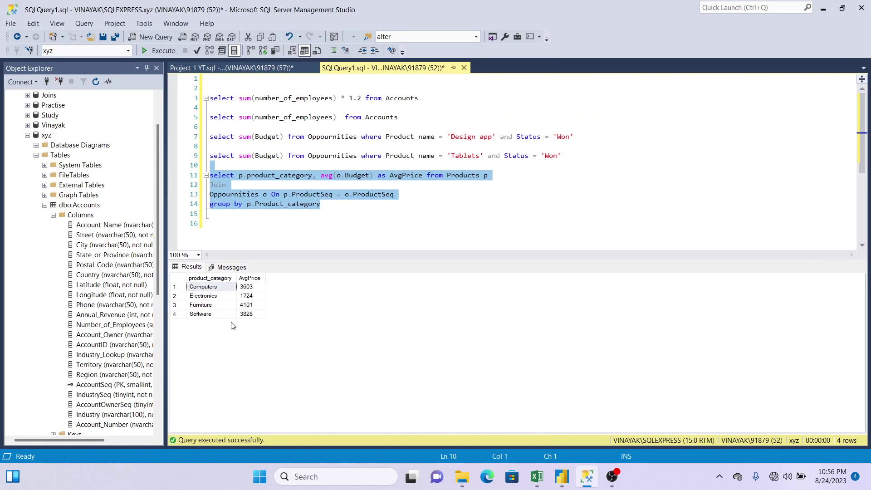
Step: Review the Join and group by lines of the SQL query, then switch back to Power BI's Summarize table
{"action": "left_click", "coordinate": [354, 205]}
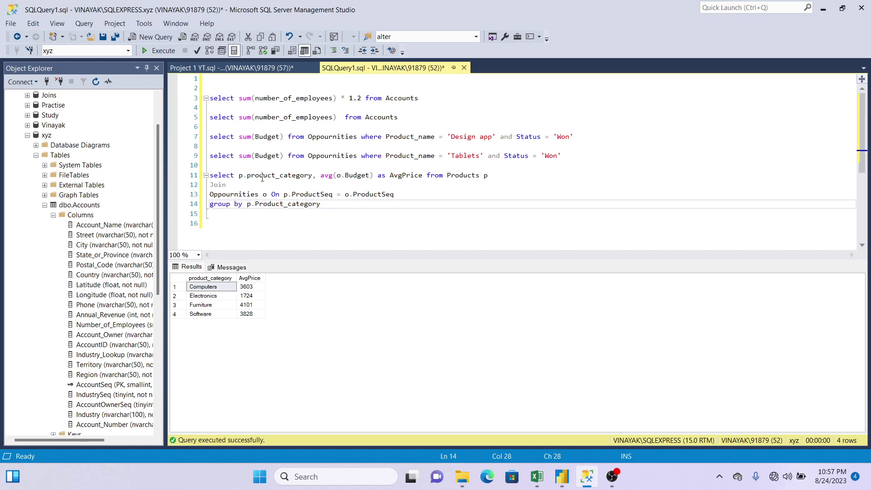
{"action": "left_click_drag", "start_coordinate": [227, 184], "coordinate": [207, 185]}
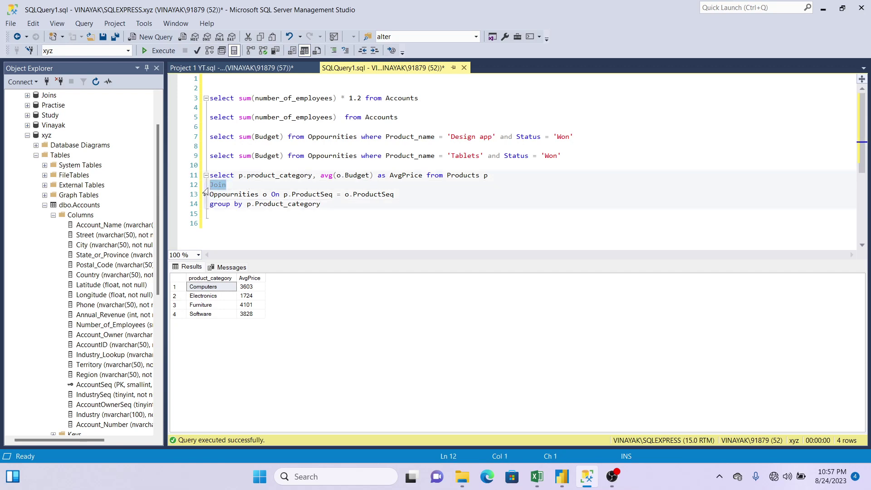
{"action": "left_click", "coordinate": [245, 186]}
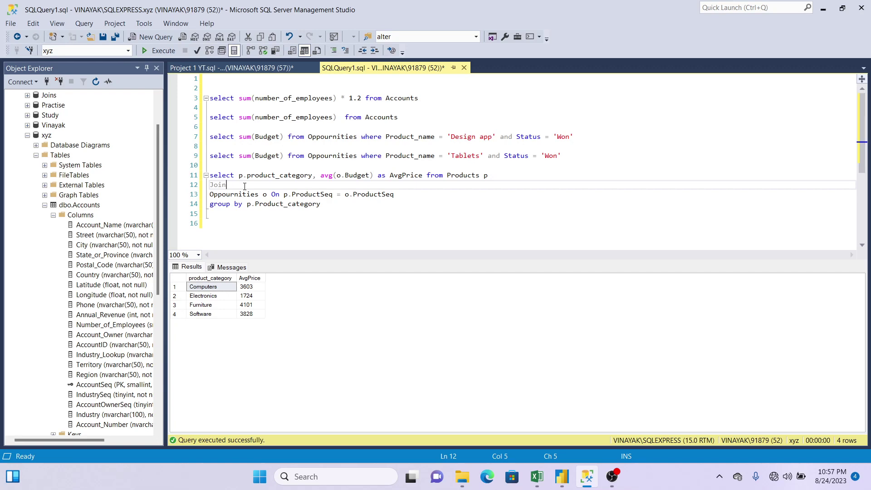
{"action": "left_click", "coordinate": [330, 204]}
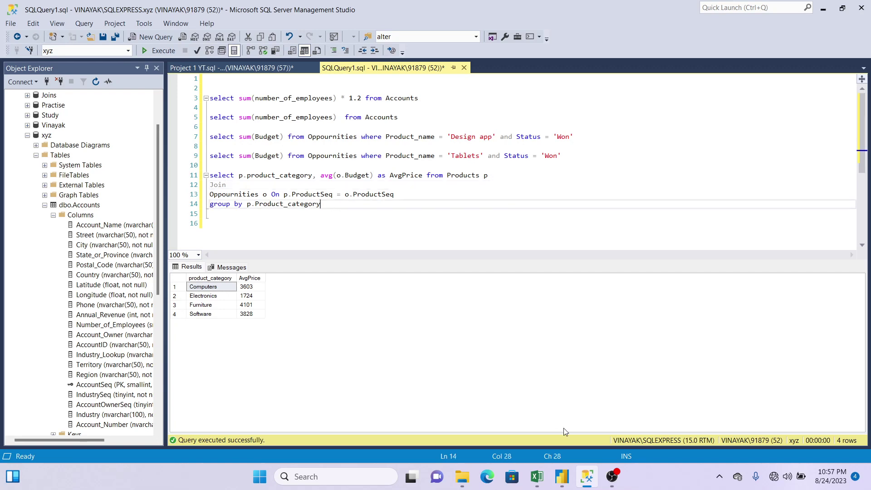
{"action": "left_click", "coordinate": [561, 476]}
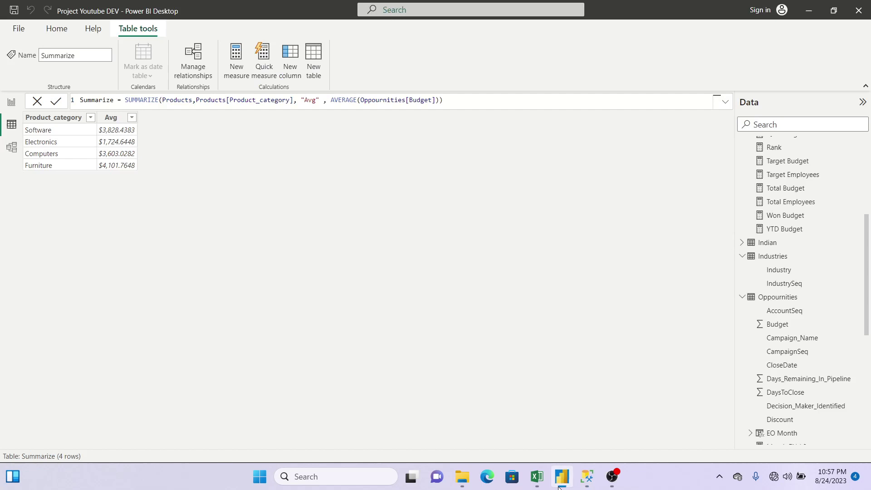
Step: Examine the relationship between Products and Oppournities in the data model against the SQL join query, then return to the Power BI report page
{"action": "left_click", "coordinate": [11, 147]}
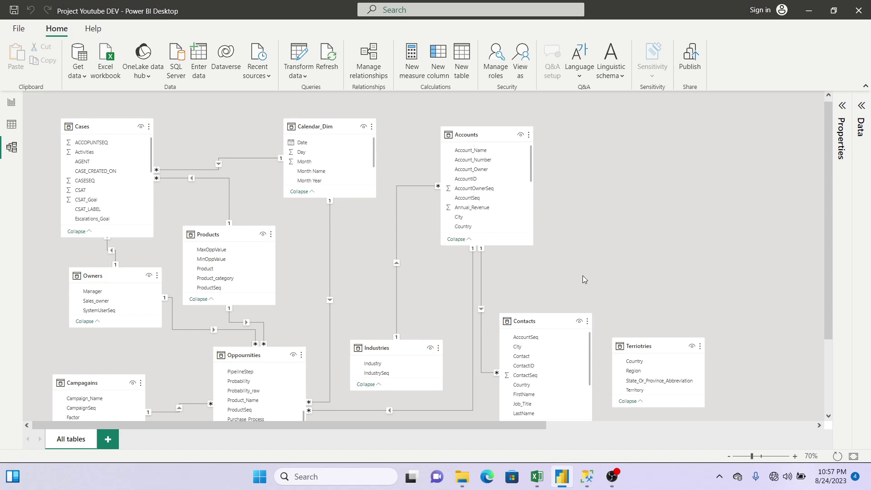
{"action": "mouse_move", "coordinate": [586, 476]}
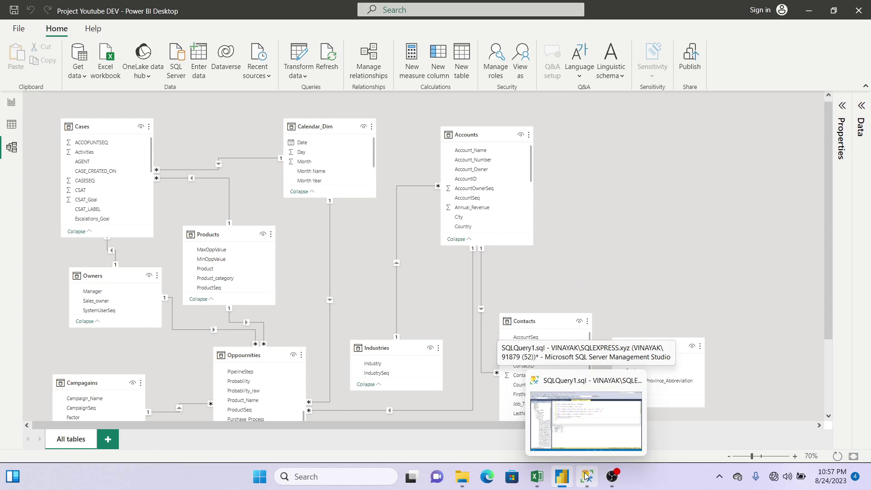
{"action": "left_click", "coordinate": [586, 476]}
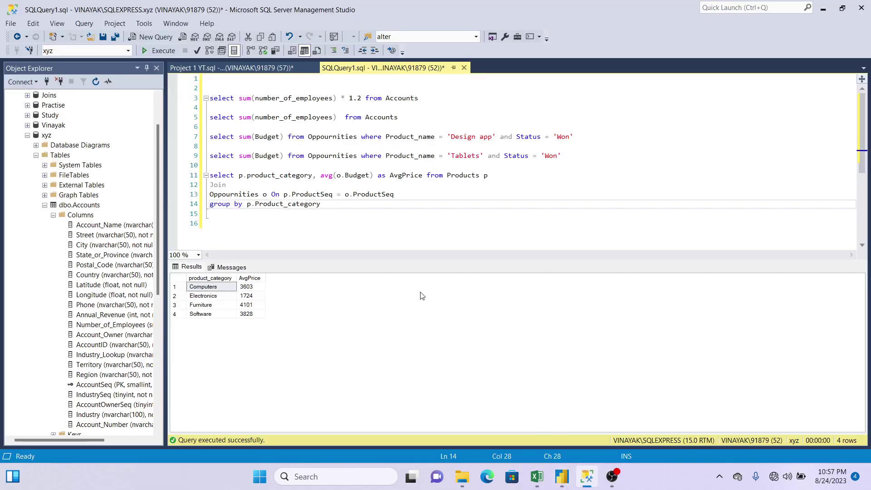
{"action": "left_click", "coordinate": [561, 476]}
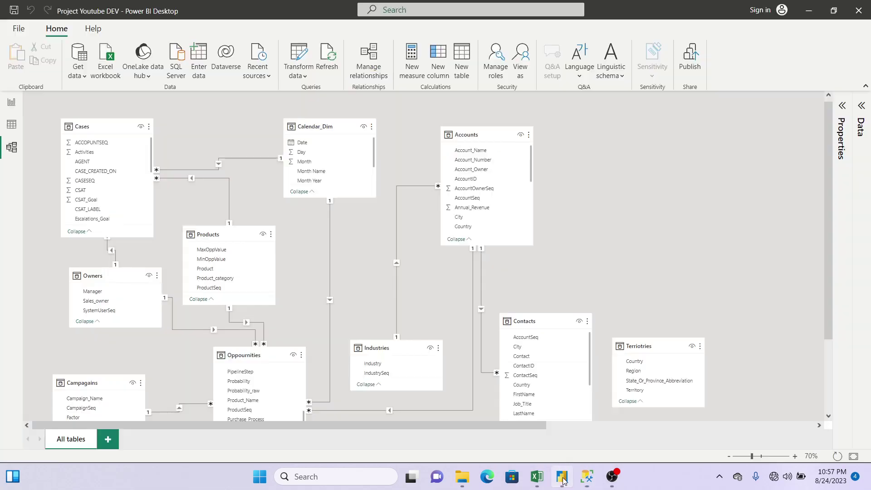
{"action": "left_click", "coordinate": [12, 103]}
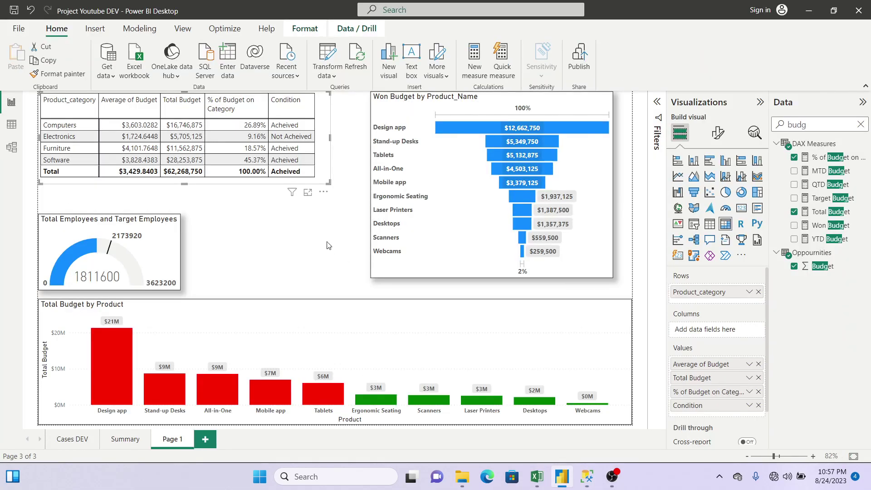
Step: Enlarge the Total Employees and Target Employees gauge upward into the gap below the product category matrix
{"action": "left_click", "coordinate": [175, 240]}
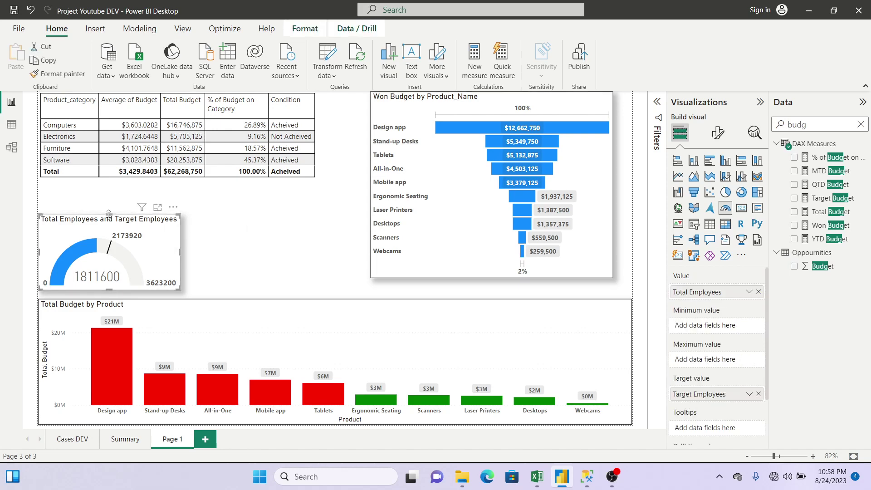
{"action": "left_click_drag", "start_coordinate": [108, 213], "coordinate": [108, 197]}
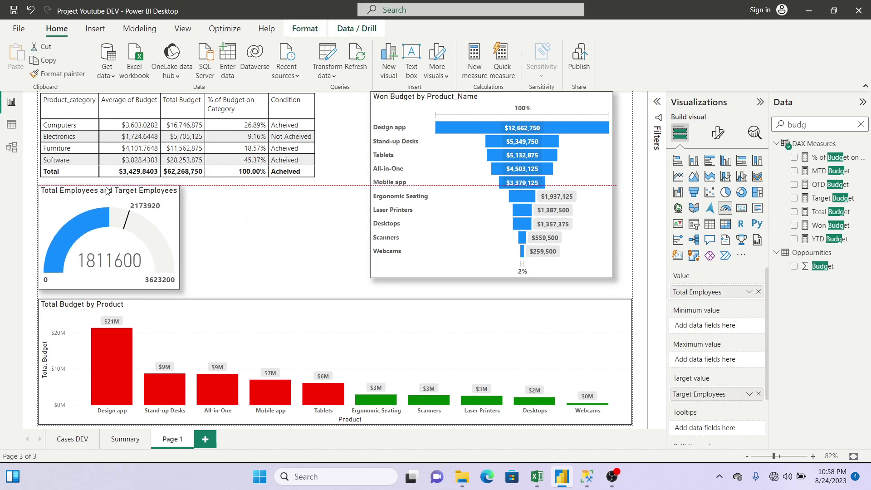
{"action": "left_click", "coordinate": [327, 160]}
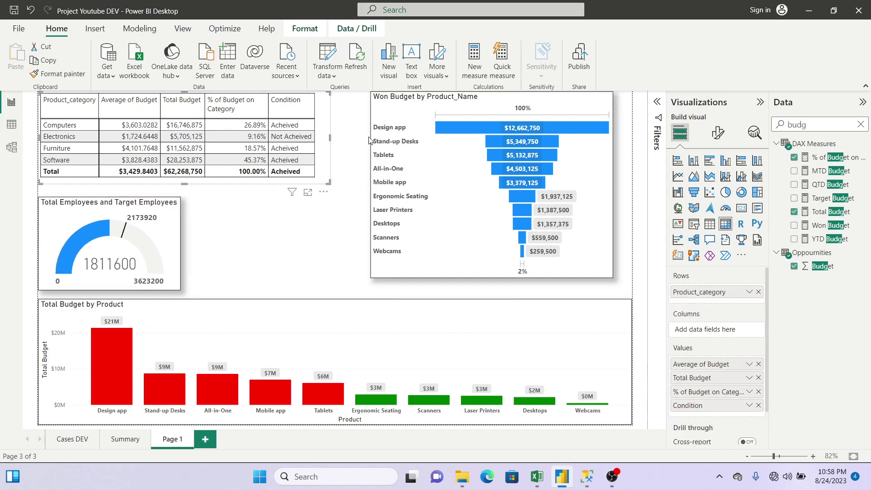
Step: Widen the Won Budget by Product_Name funnel toward the product category matrix
{"action": "left_click", "coordinate": [384, 115]}
{"action": "left_click_drag", "start_coordinate": [370, 186], "coordinate": [342, 183]}
{"action": "left_click", "coordinate": [307, 325]}
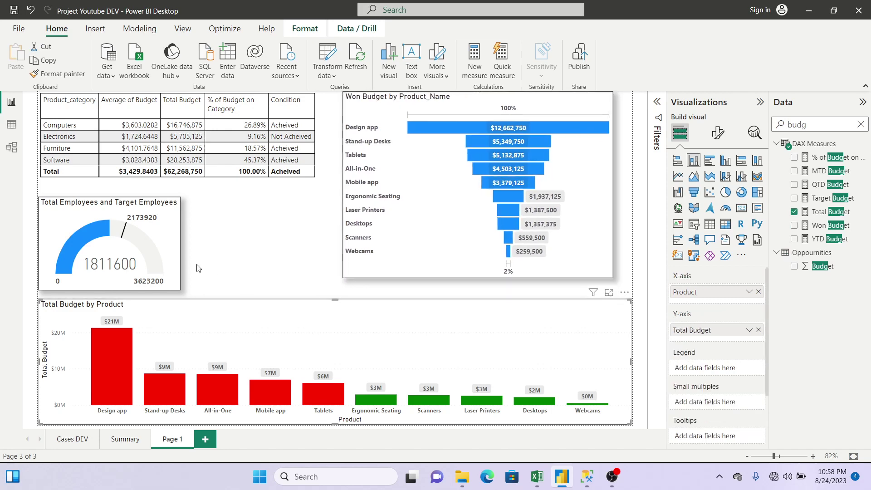
Step: Move the employees gauge up against the matrix and extend the Total Budget by Product chart upward to meet the gauge and funnel
{"action": "left_click", "coordinate": [161, 245]}
{"action": "left_click_drag", "start_coordinate": [161, 245], "coordinate": [161, 232]}
{"action": "left_click", "coordinate": [392, 325]}
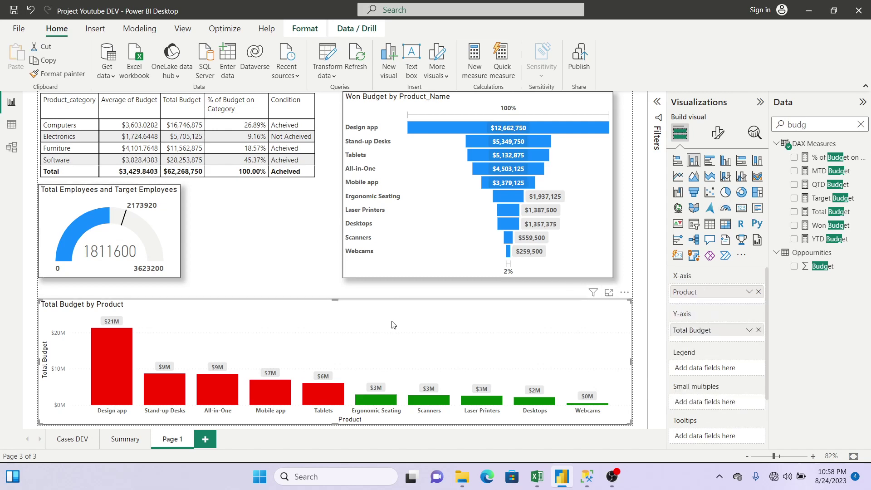
{"action": "left_click_drag", "start_coordinate": [334, 301], "coordinate": [337, 281]}
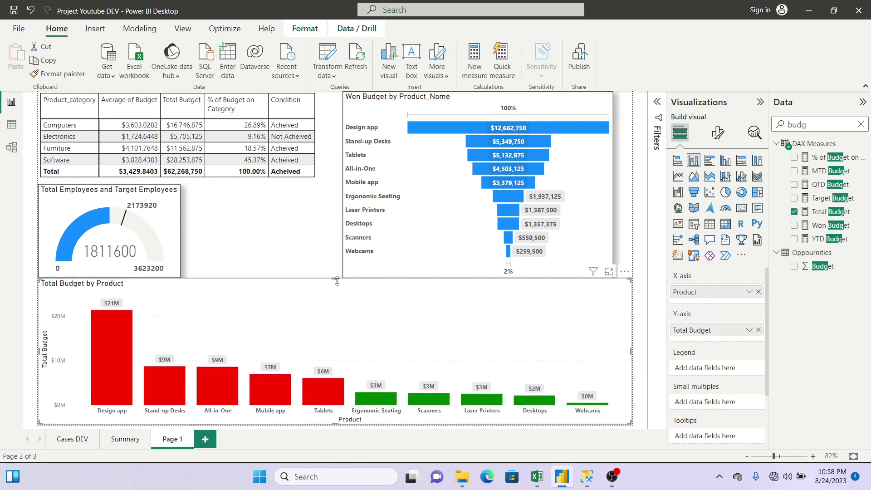
{"action": "left_click", "coordinate": [297, 218]}
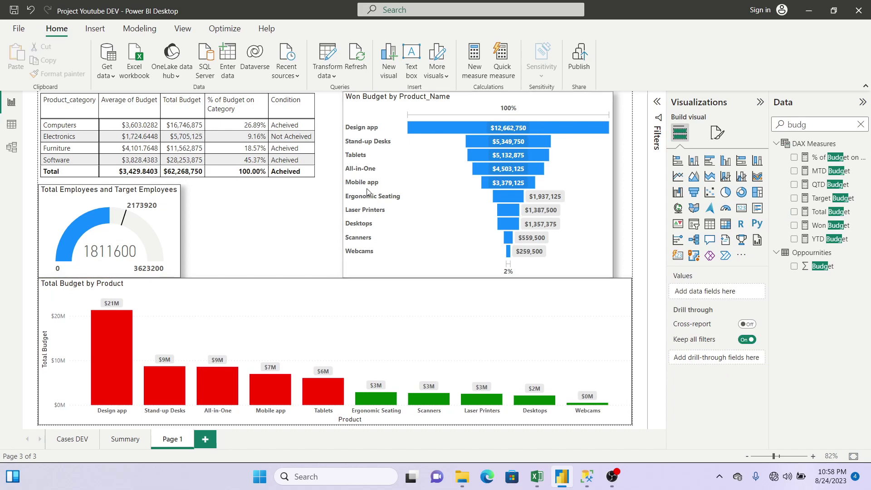
Step: Check the matrix against the client requirements list in the Excel BRS document, then switch back to Power BI
{"action": "left_click", "coordinate": [328, 125]}
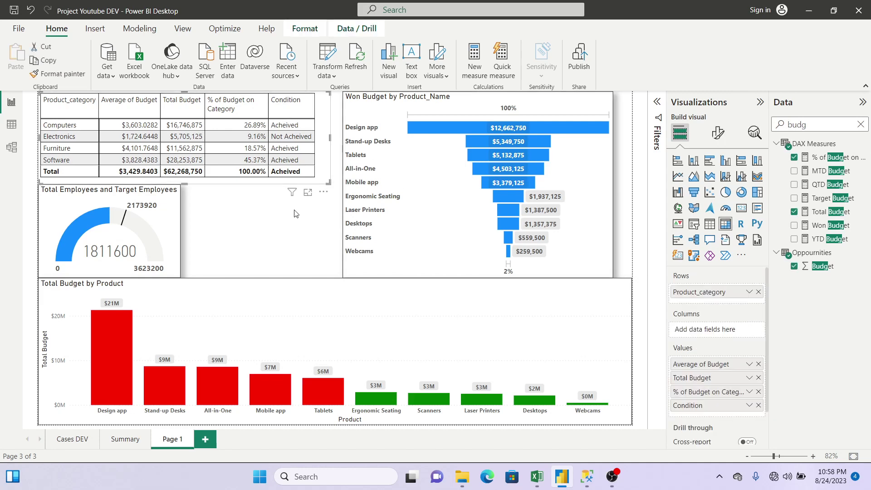
{"action": "left_click", "coordinate": [537, 475]}
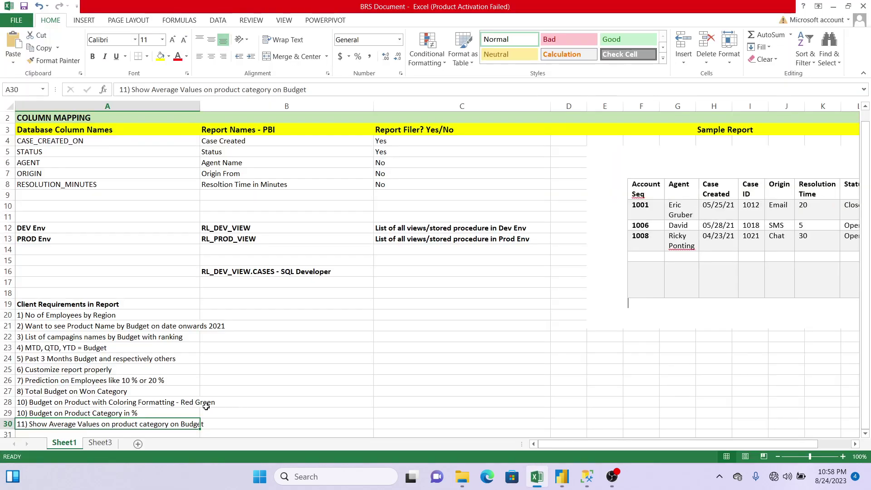
{"action": "mouse_move", "coordinate": [559, 482]}
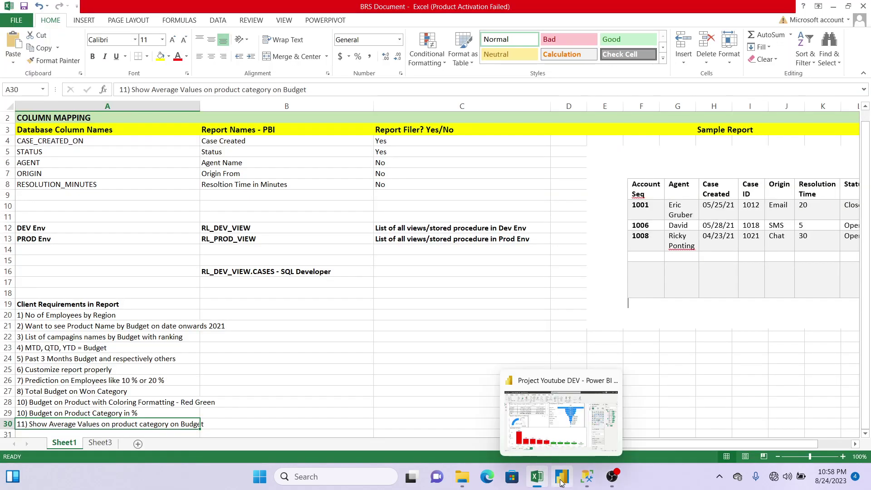
{"action": "left_click", "coordinate": [560, 482]}
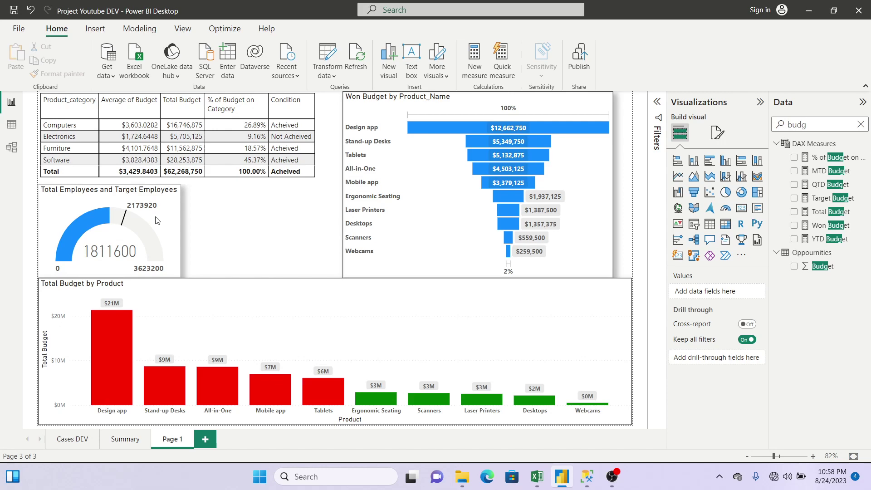
Step: Review the funnel, the column chart and the matrix, including the formula of the % of Budget on Category measure
{"action": "left_click", "coordinate": [416, 186]}
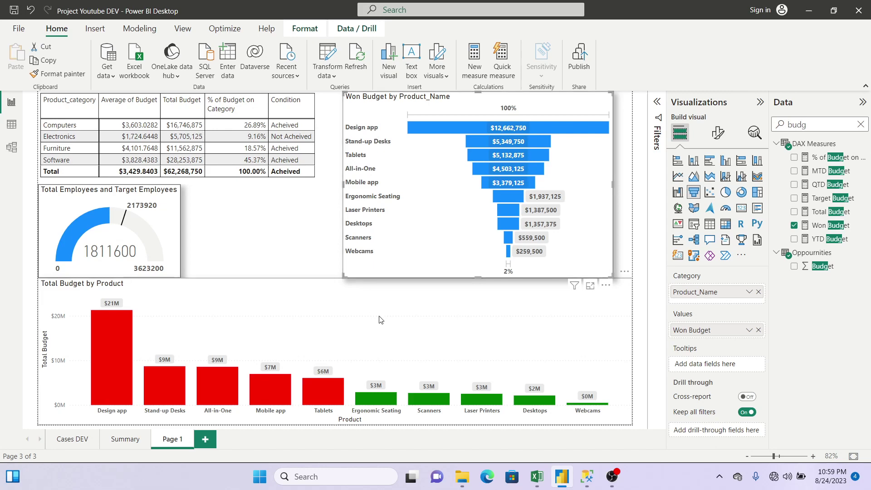
{"action": "left_click", "coordinate": [343, 319]}
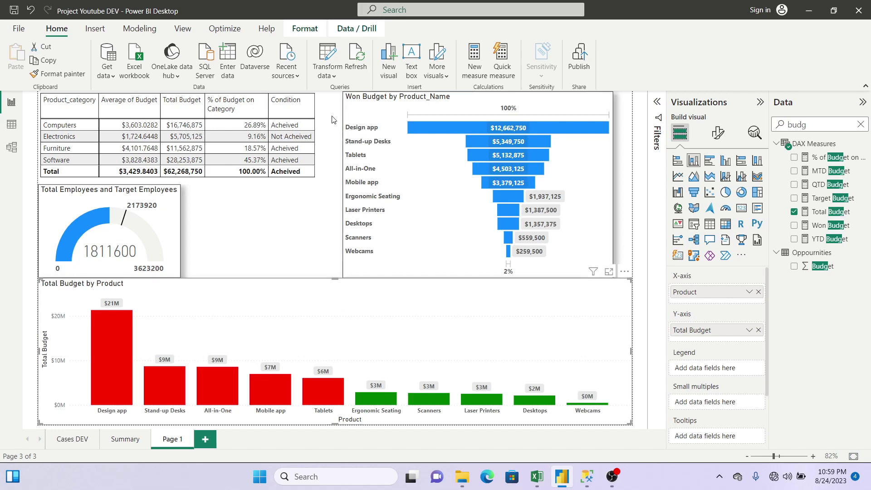
{"action": "left_click", "coordinate": [313, 119]}
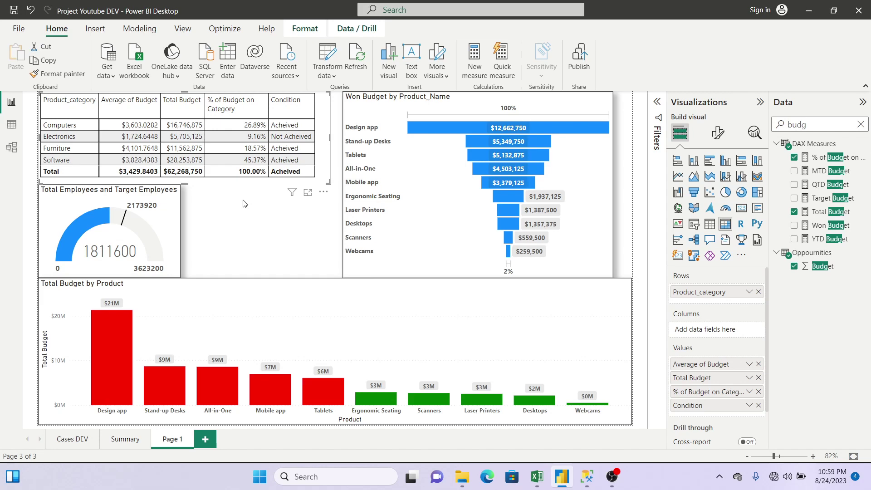
{"action": "left_click", "coordinate": [832, 163]}
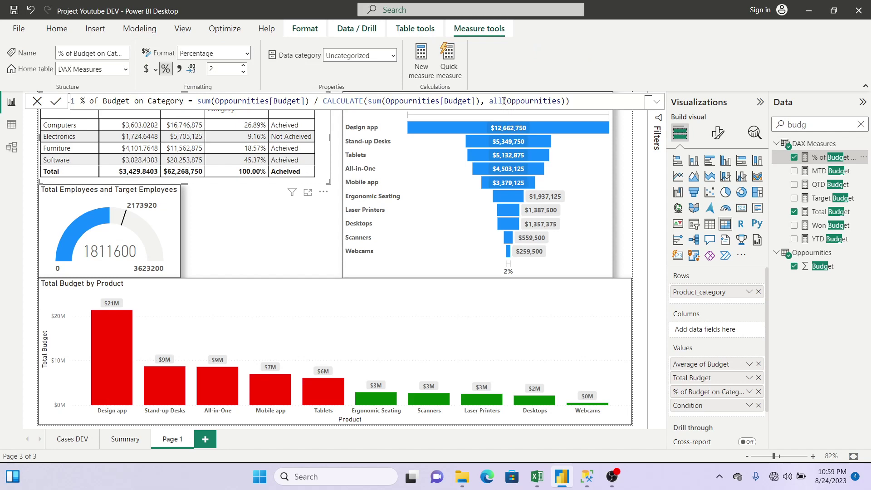
{"action": "left_click", "coordinate": [490, 100]}
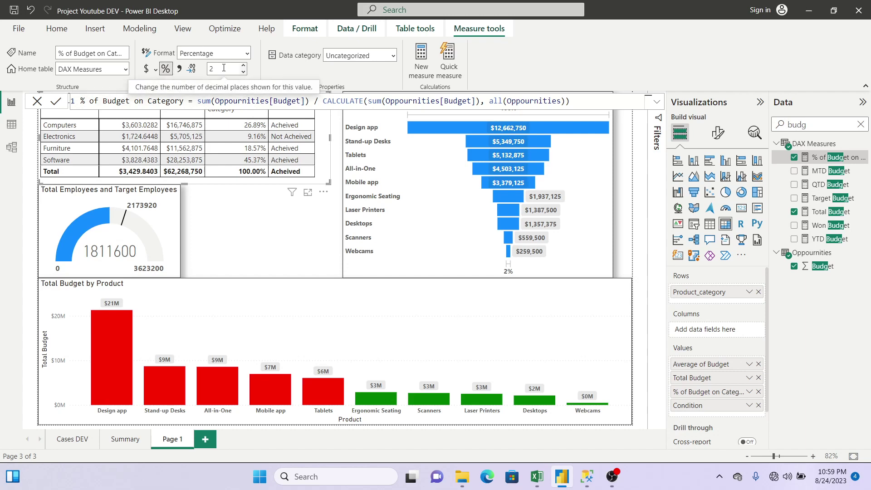
{"action": "left_click", "coordinate": [261, 245]}
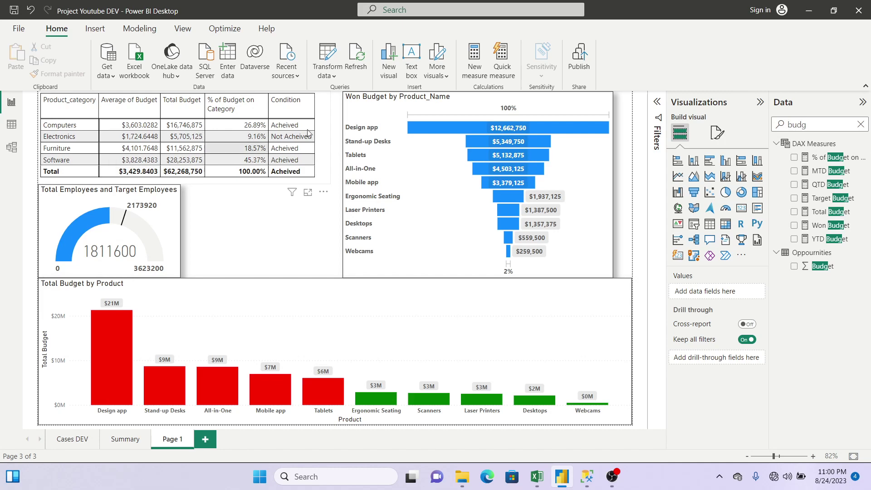
Step: Shift the Won Budget by Product_Name funnel so its right edge aligns with the Total Budget by Product chart
{"action": "left_click", "coordinate": [363, 112]}
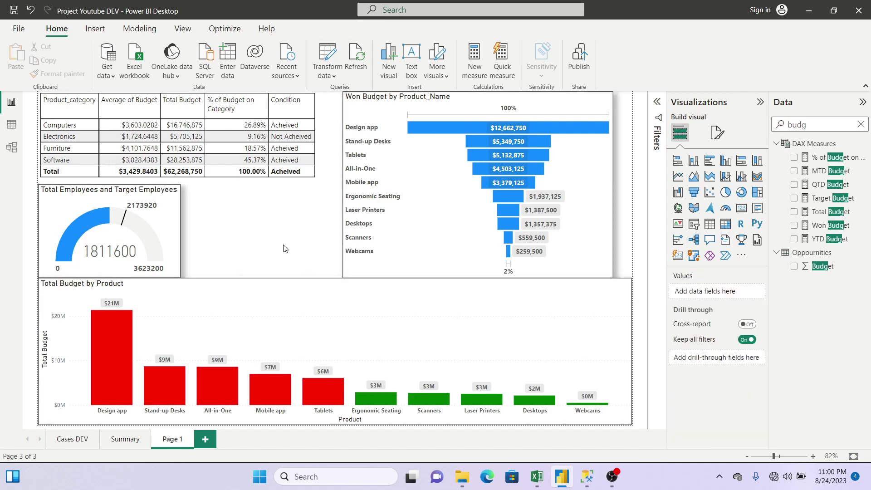
{"action": "left_click_drag", "start_coordinate": [563, 170], "coordinate": [582, 170]}
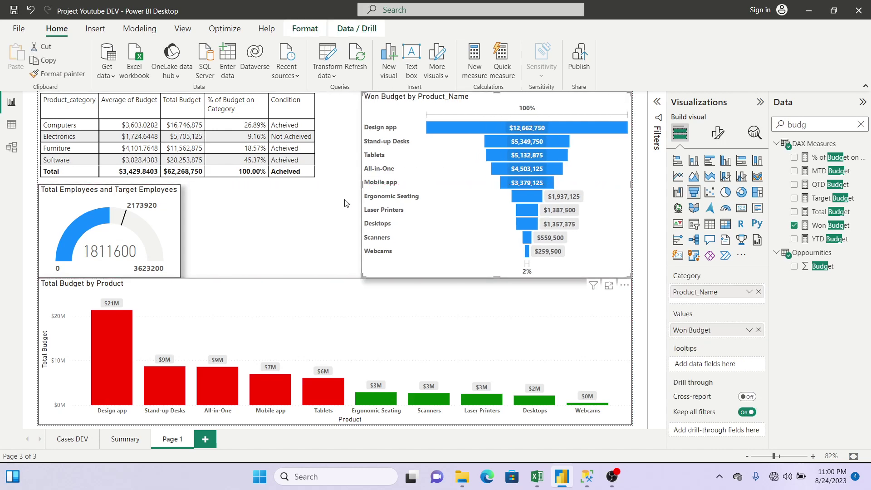
{"action": "left_click", "coordinate": [335, 225]}
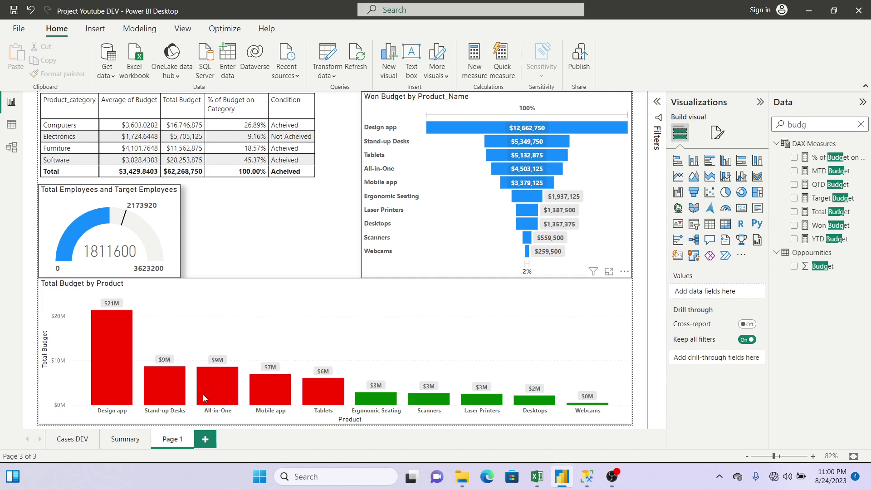
Step: Rename the report page Page 1 as Budget and clear the field search to list all tables
{"action": "double_click", "coordinate": [173, 441]}
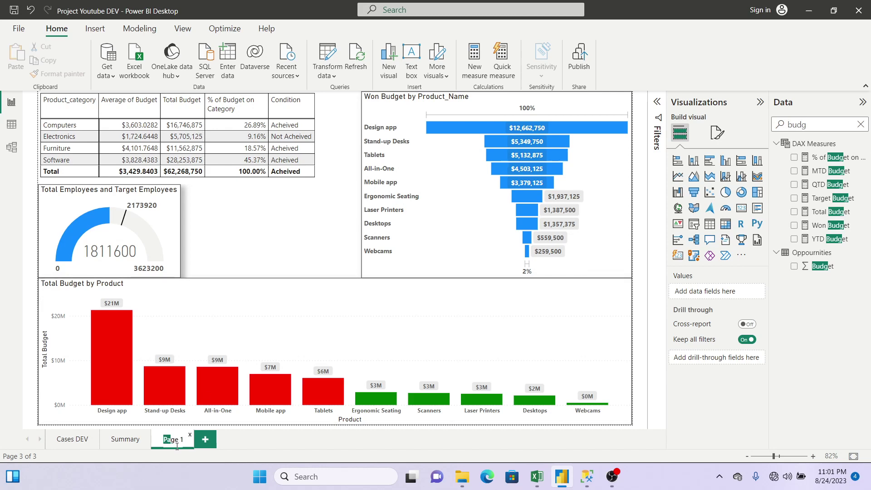
{"action": "triple_click", "coordinate": [176, 446]}
{"action": "type", "text": "Budget"}
{"action": "key", "text": "Return"}
{"action": "left_click", "coordinate": [860, 125]}
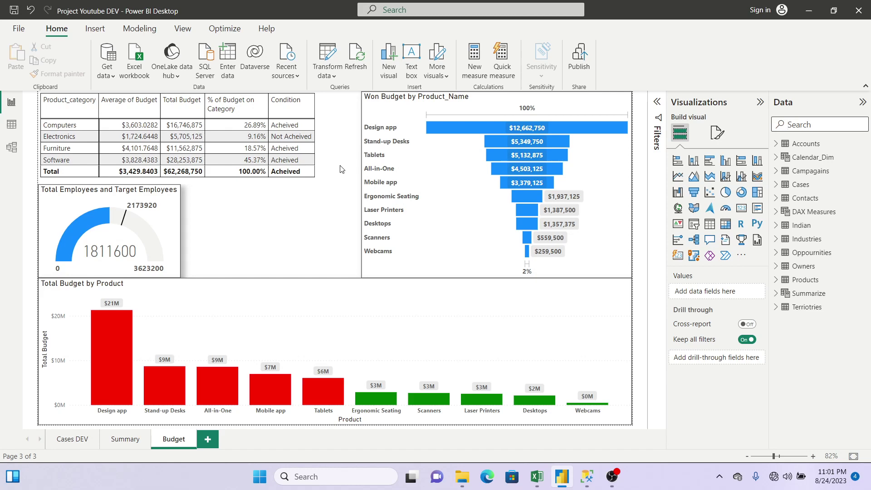
{"action": "left_click", "coordinate": [615, 475]}
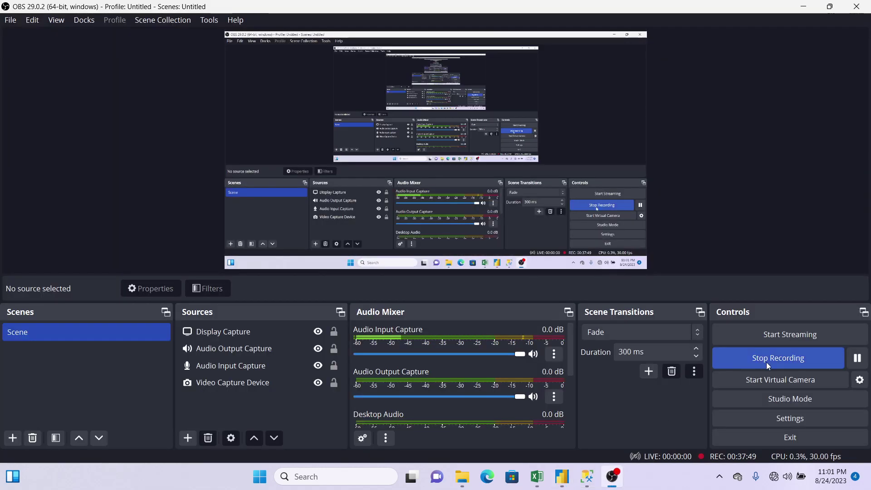